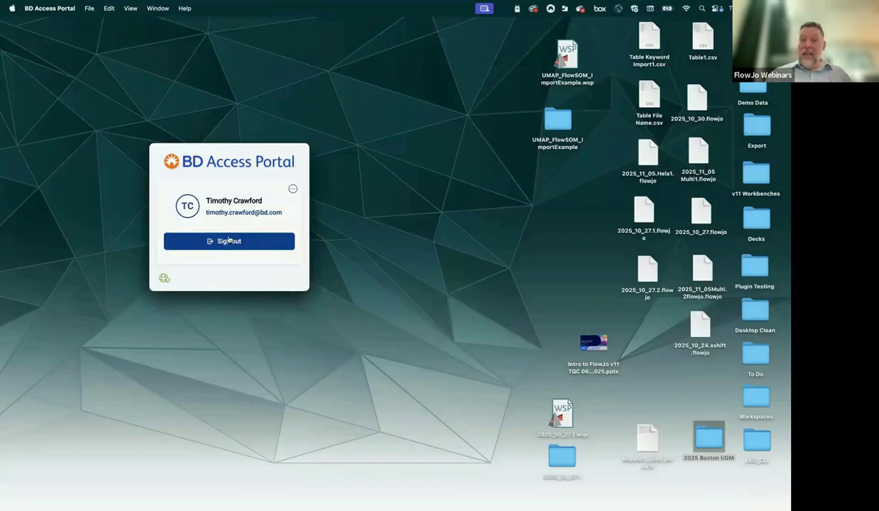
# Sign out of the BD Access Portal and sign back in by entering the account password
pyautogui.click(228, 239)
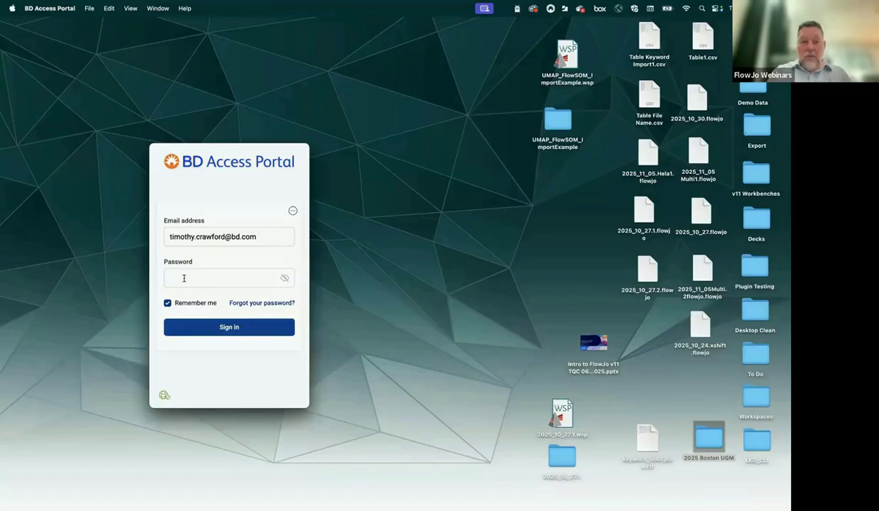
pyautogui.click(184, 278)
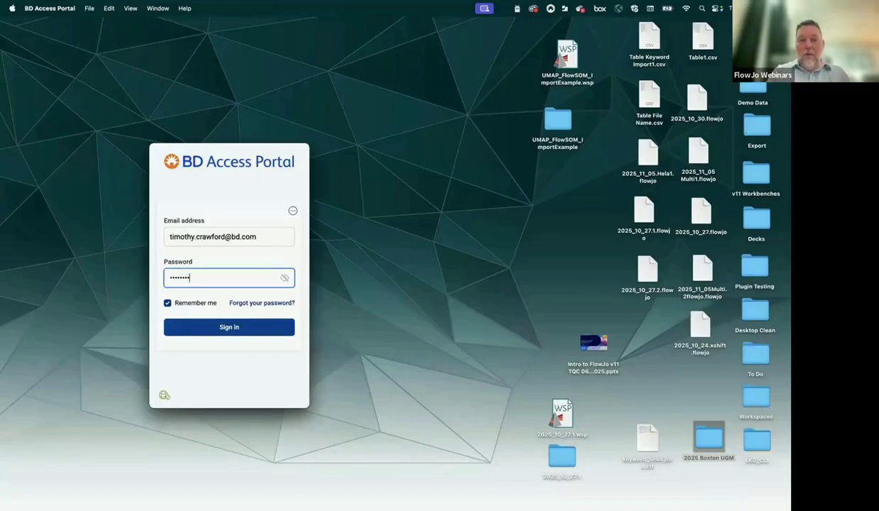
pyautogui.write('•••')
pyautogui.press('Return')
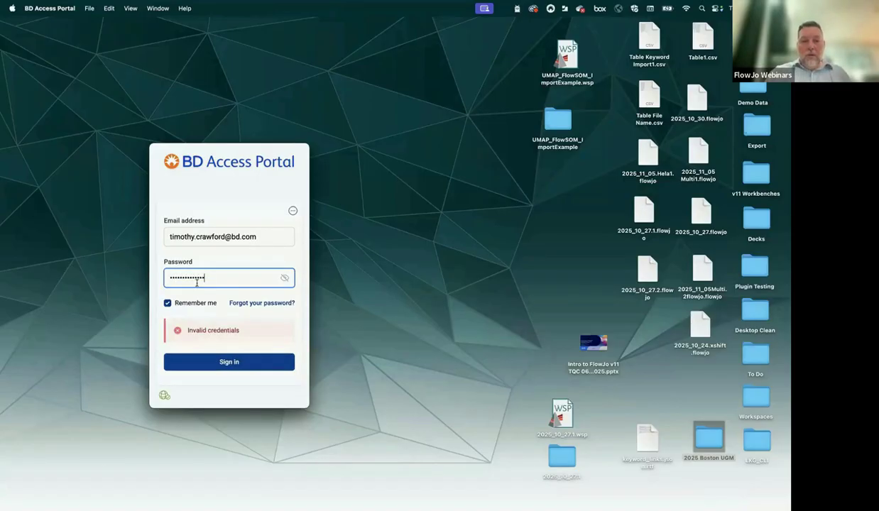
pyautogui.press('super+a')
pyautogui.press('BackSpace')
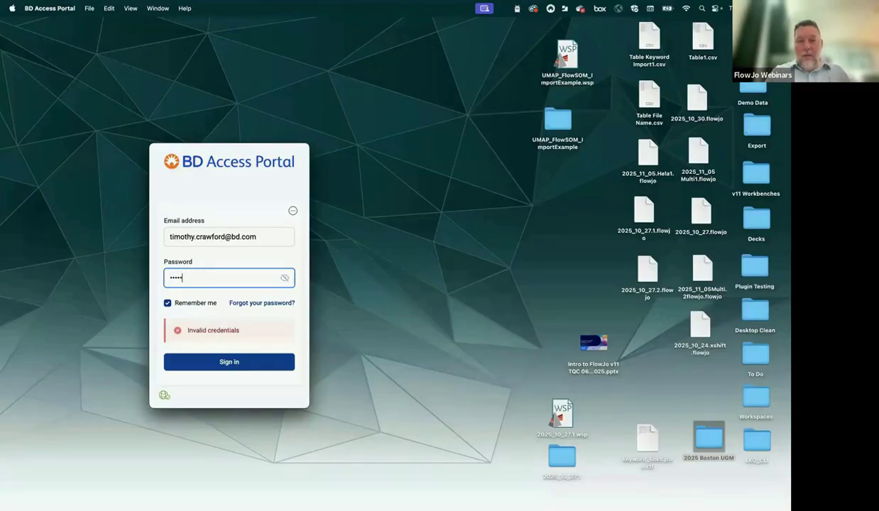
pyautogui.write('•••••••••••••')
pyautogui.press('Return')
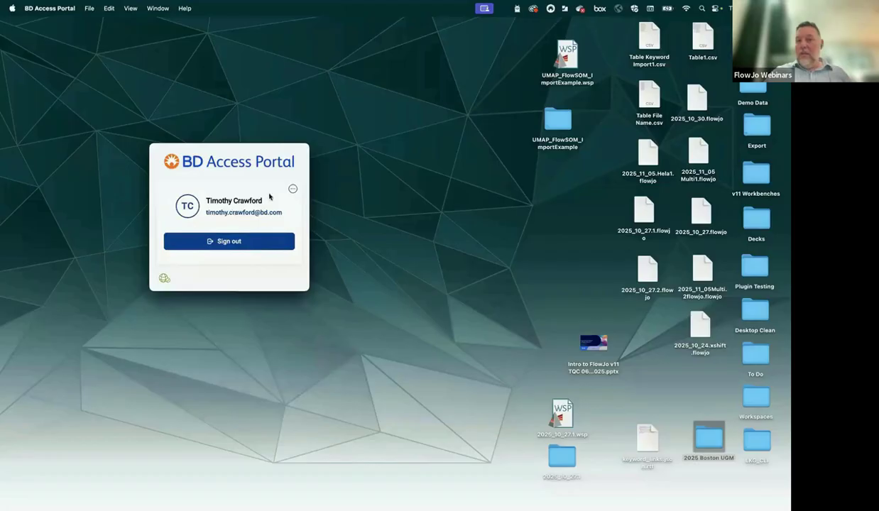
# Move the access portal window aside and launch FlowJo 11.1
pyautogui.moveTo(269, 196); pyautogui.dragTo(690, 242)
pyautogui.moveTo(492, 509)
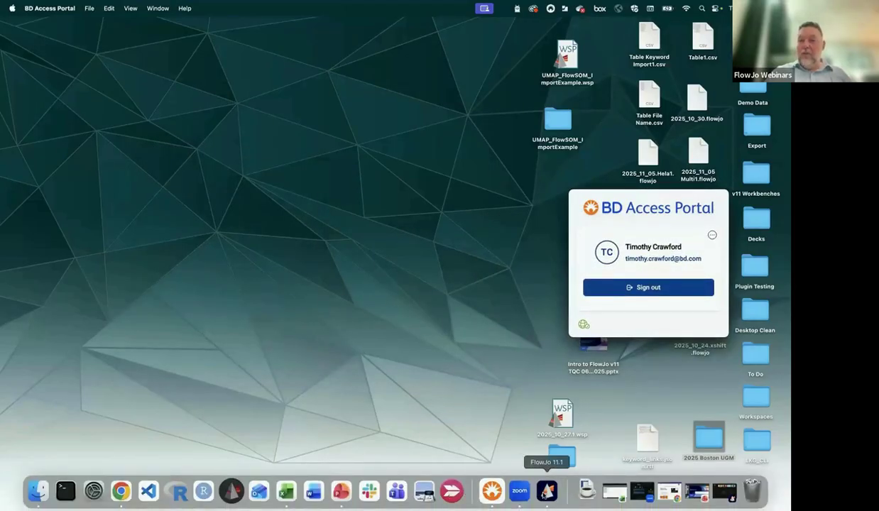
pyautogui.click(545, 492)
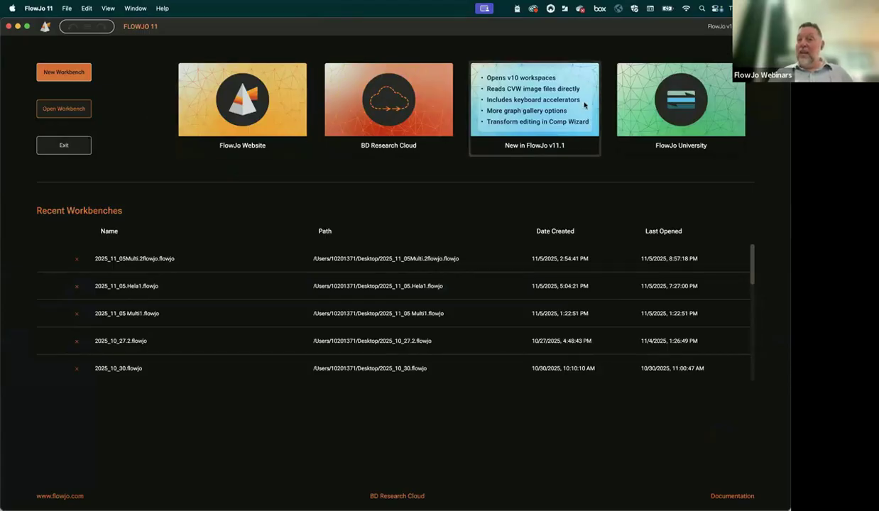
pyautogui.moveTo(559, 27); pyautogui.dragTo(534, 25)
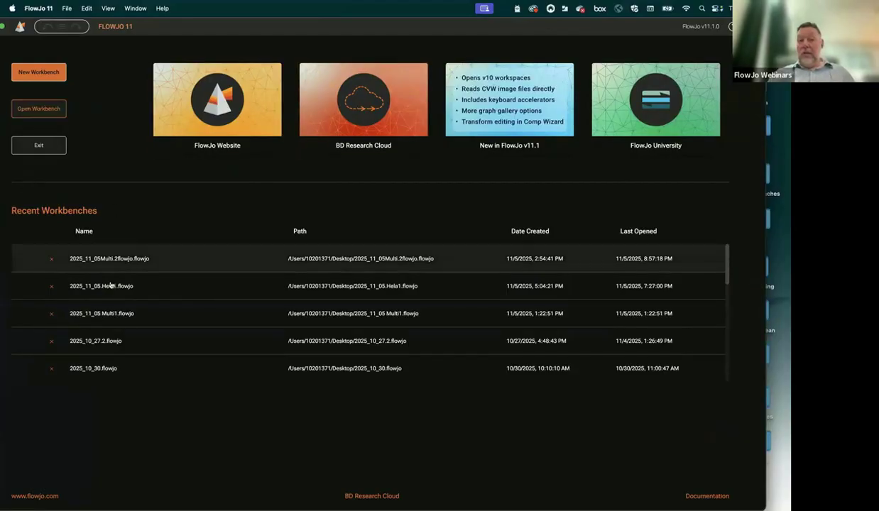
pyautogui.click(44, 78)
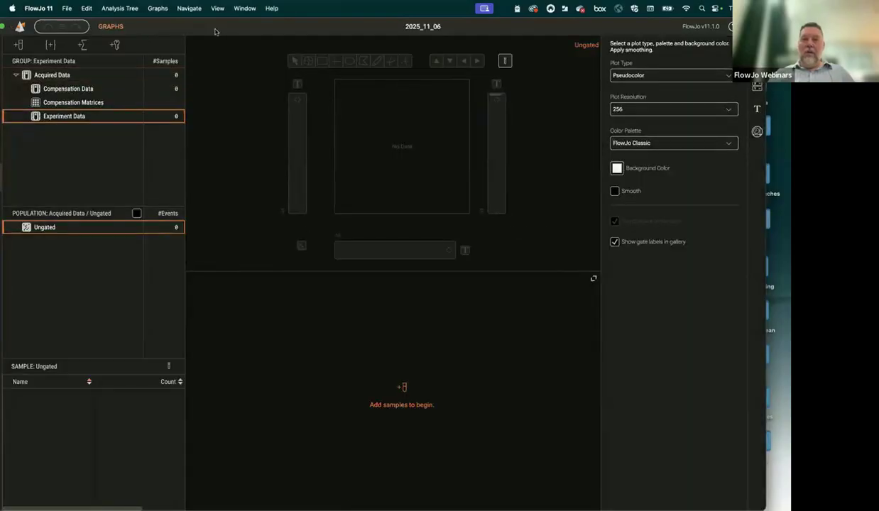
pyautogui.moveTo(193, 30); pyautogui.dragTo(221, 34)
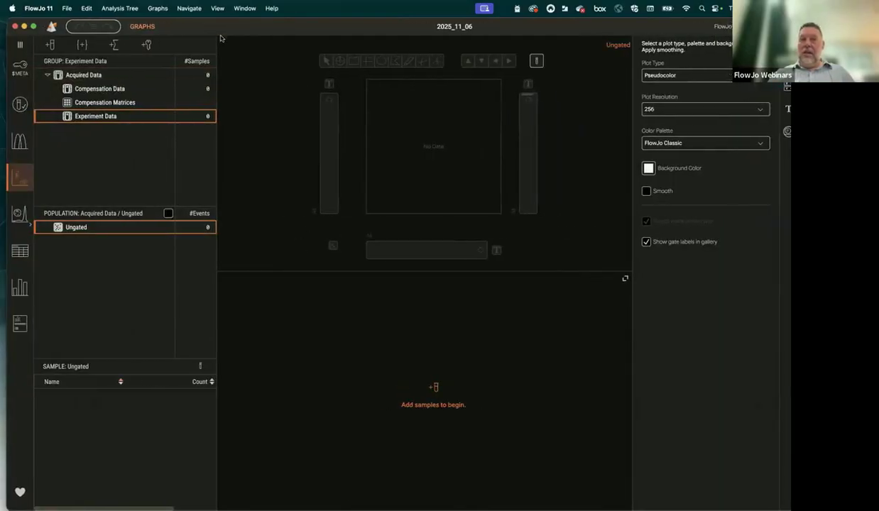
pyautogui.click(14, 27)
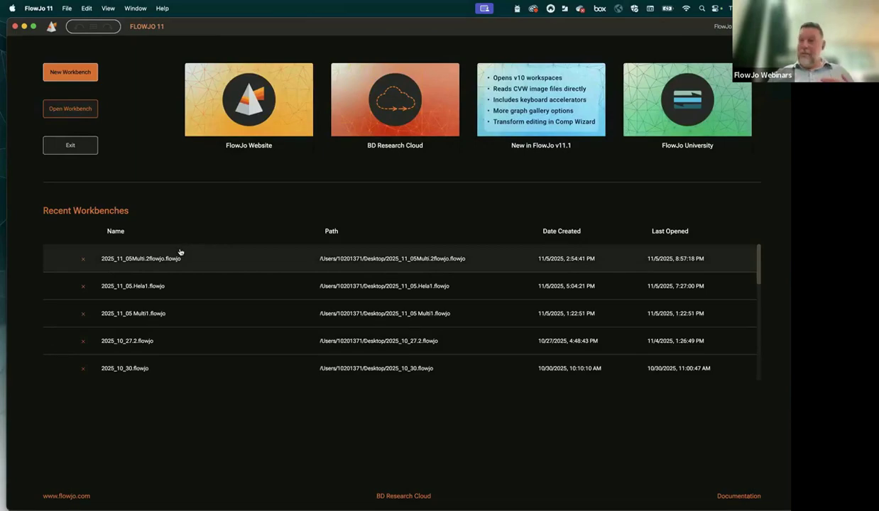
# Create a new workbench
pyautogui.click(66, 81)
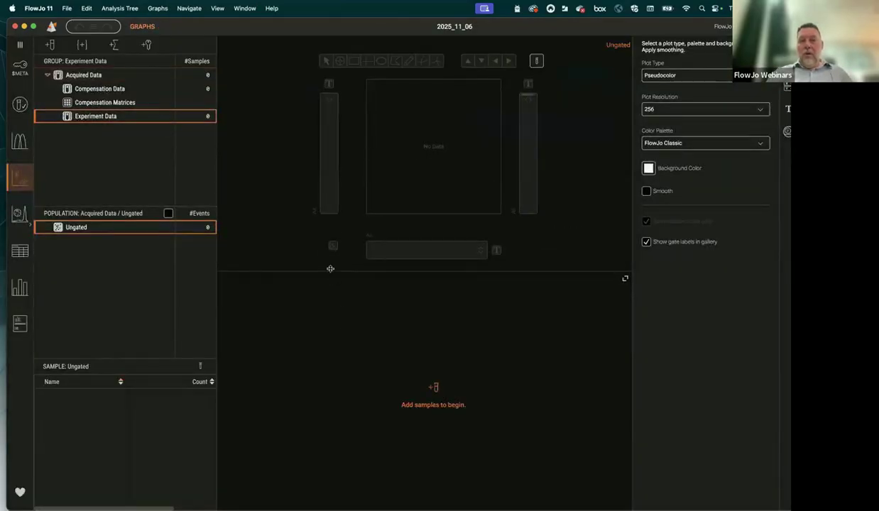
pyautogui.moveTo(246, 25); pyautogui.dragTo(243, 26)
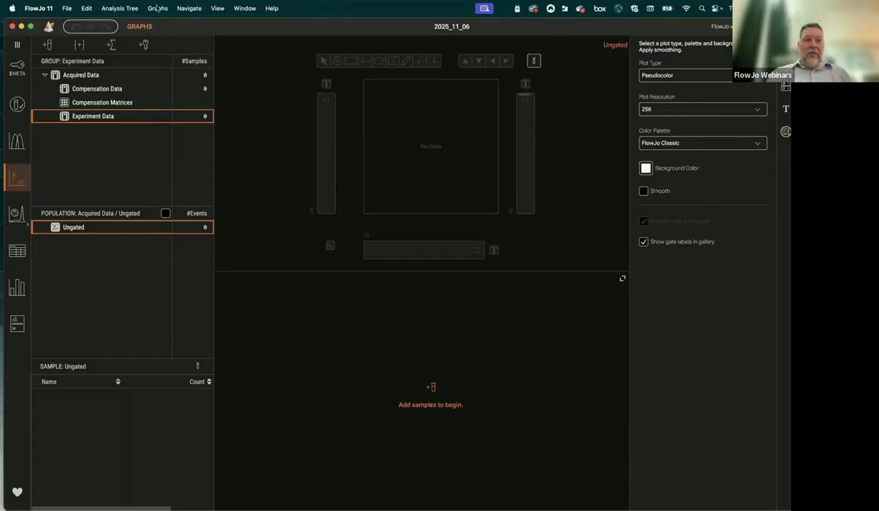
# Try the Amber theme for the interface
pyautogui.click(216, 9)
pyautogui.moveTo(242, 25)
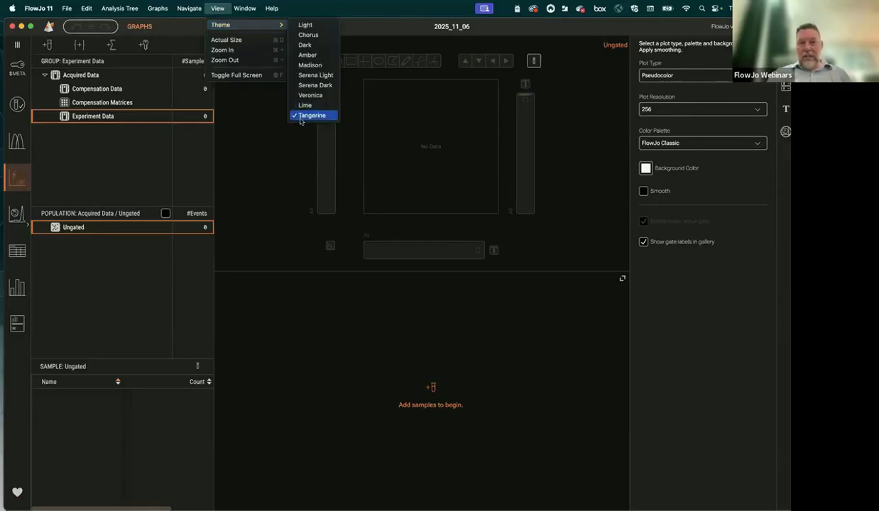
pyautogui.click(300, 57)
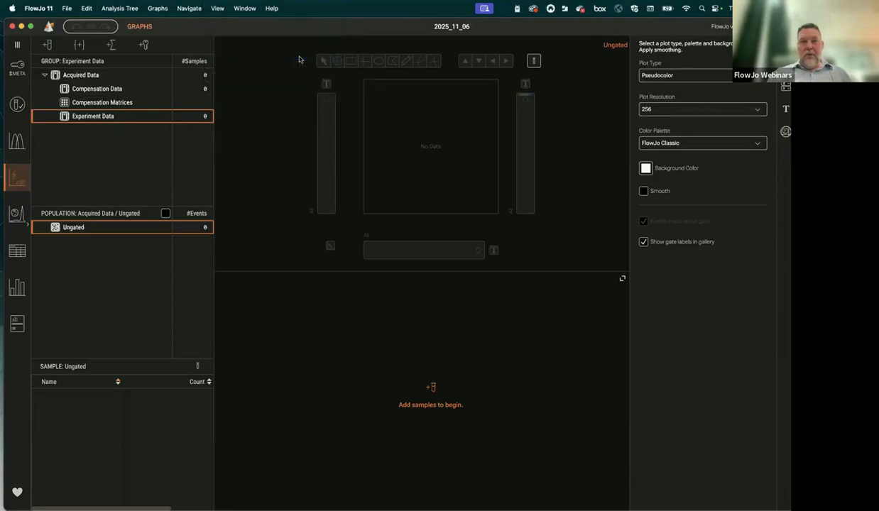
# Set the interface theme to Madison
pyautogui.click(217, 9)
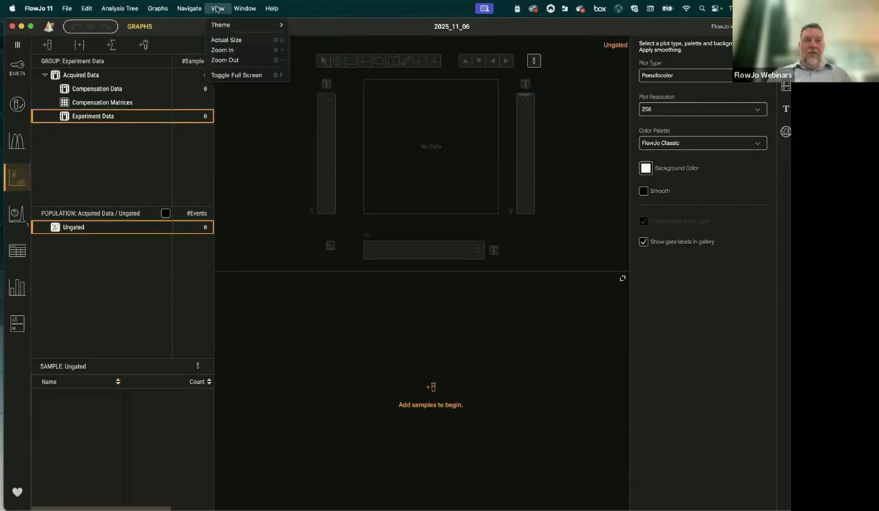
pyautogui.moveTo(220, 27)
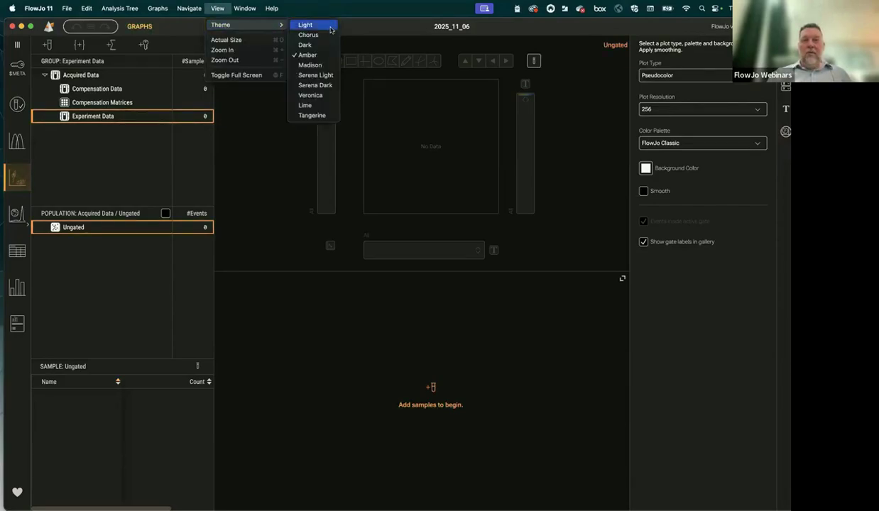
pyautogui.click(316, 66)
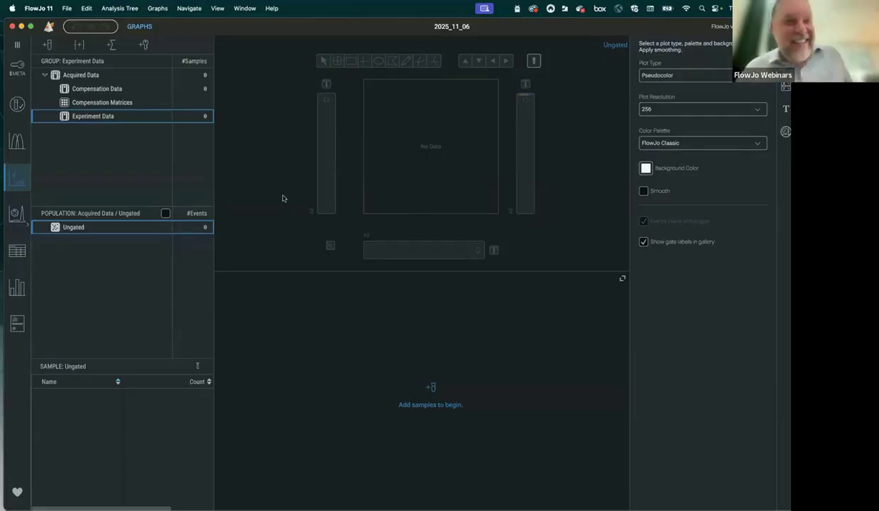
# Add the MultiDisease Data folder from the Demo Data folder to the workbench's samples and clear the file window out of the way
pyautogui.moveTo(674, 25); pyautogui.dragTo(596, 25)
pyautogui.click(752, 89)
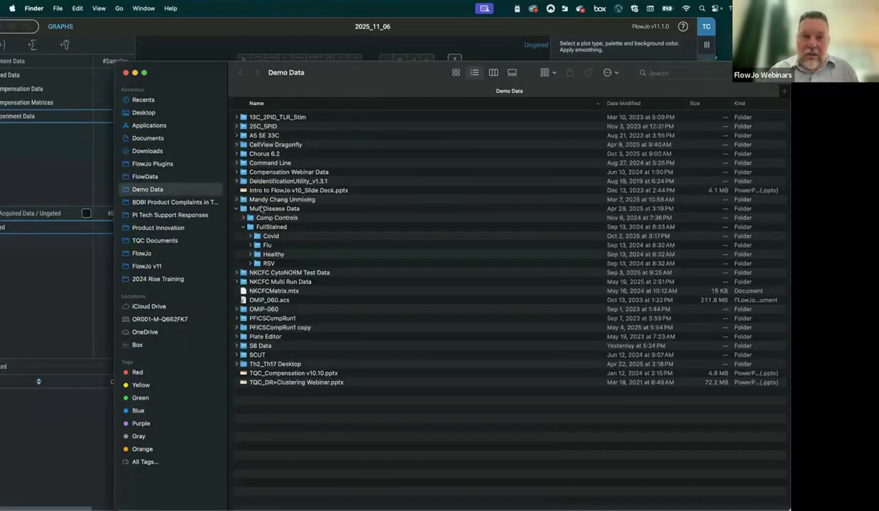
pyautogui.click(266, 206)
pyautogui.moveTo(408, 84); pyautogui.dragTo(647, 84)
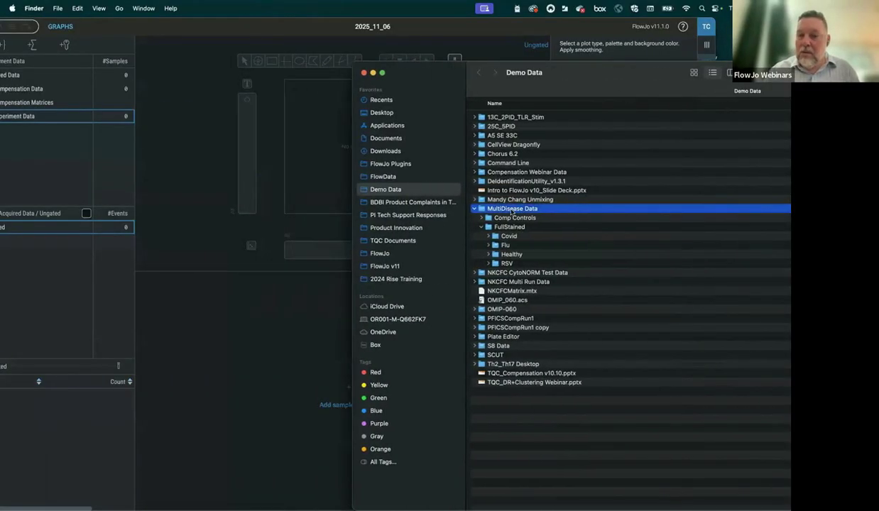
pyautogui.moveTo(511, 211); pyautogui.dragTo(257, 331)
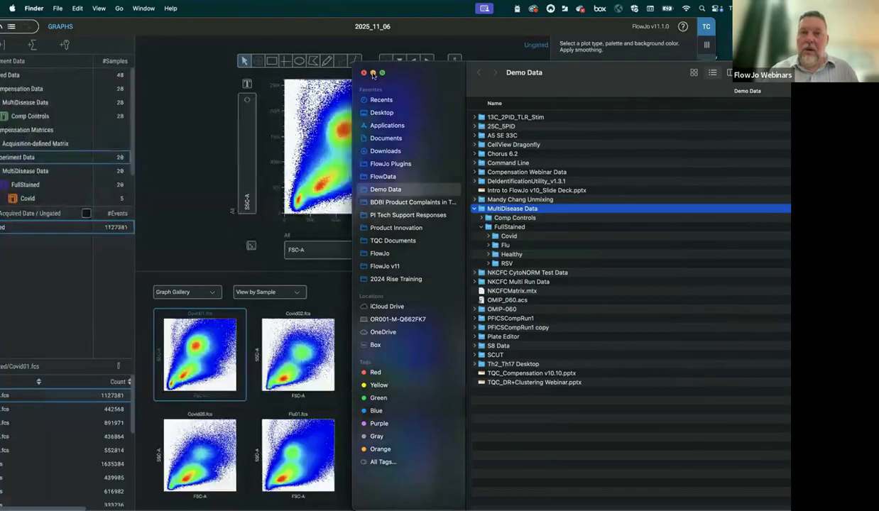
pyautogui.click(373, 73)
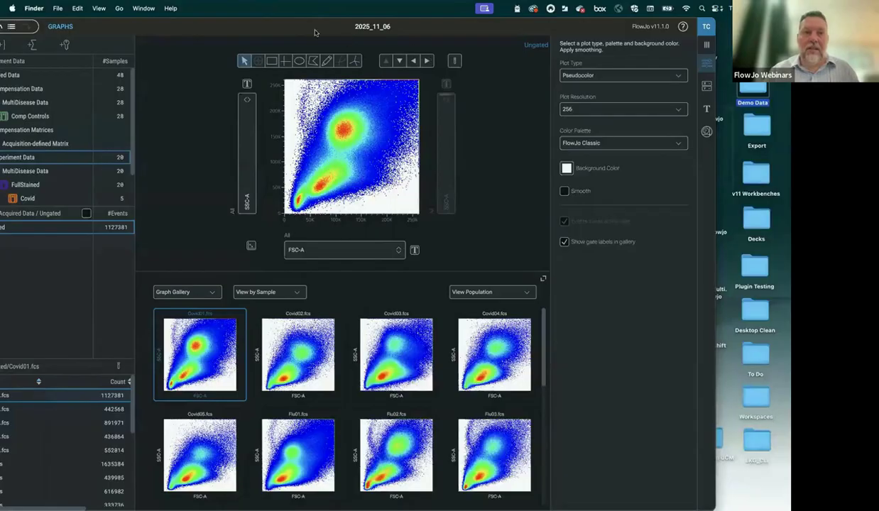
pyautogui.moveTo(306, 31); pyautogui.dragTo(380, 31)
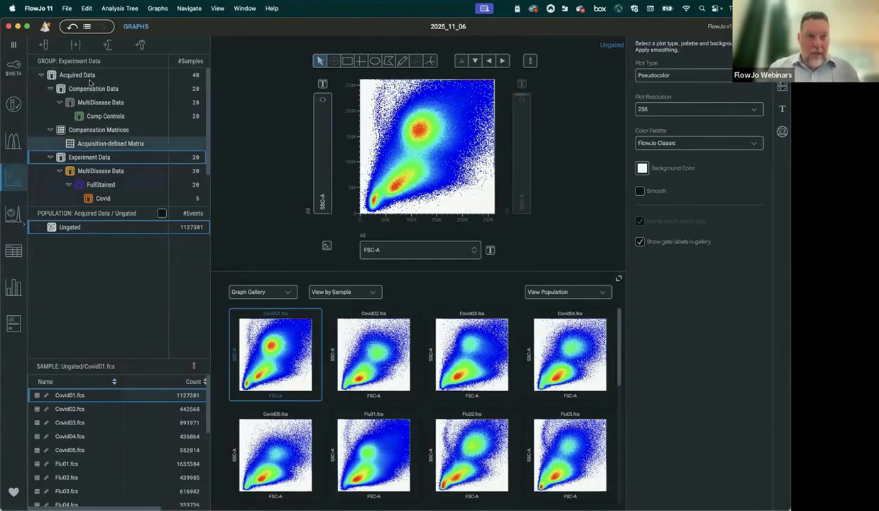
# Show the samples' metadata keywords and filter them by name, first for $CY and again for $BTIM
pyautogui.click(15, 70)
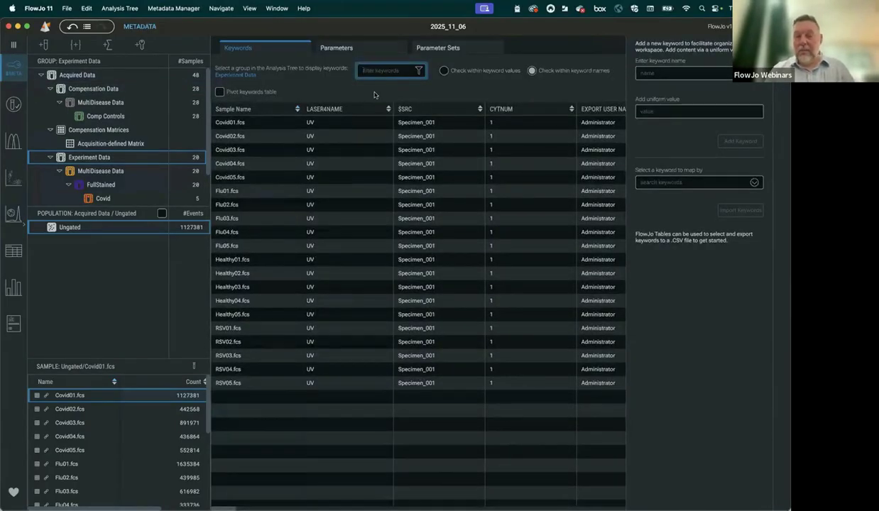
pyautogui.write('$CY')
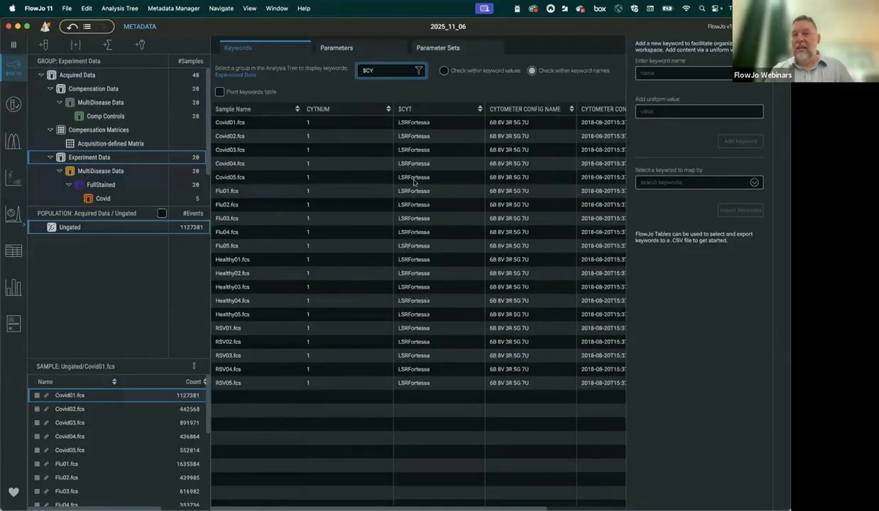
pyautogui.moveTo(376, 71); pyautogui.dragTo(340, 69)
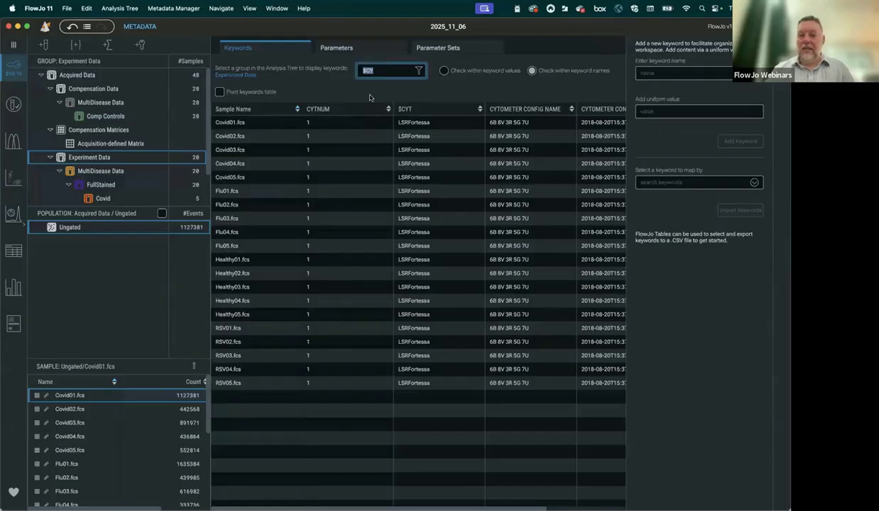
pyautogui.write('$BTIM')
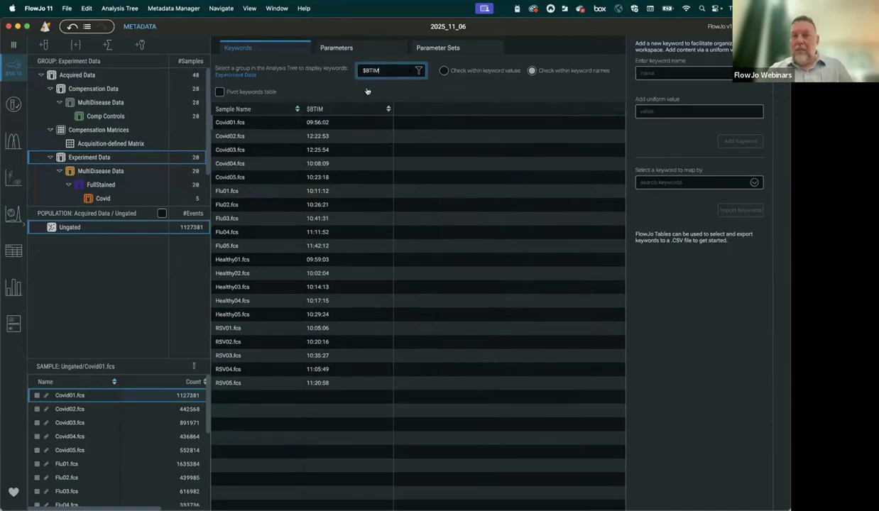
# Pivot the keywords table and clear the keyword filter to view all keywords
pyautogui.click(219, 93)
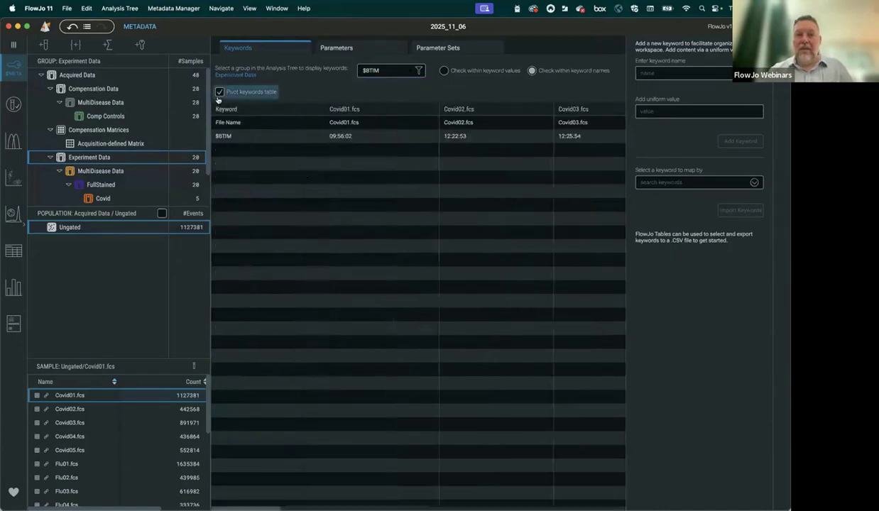
pyautogui.click(391, 70)
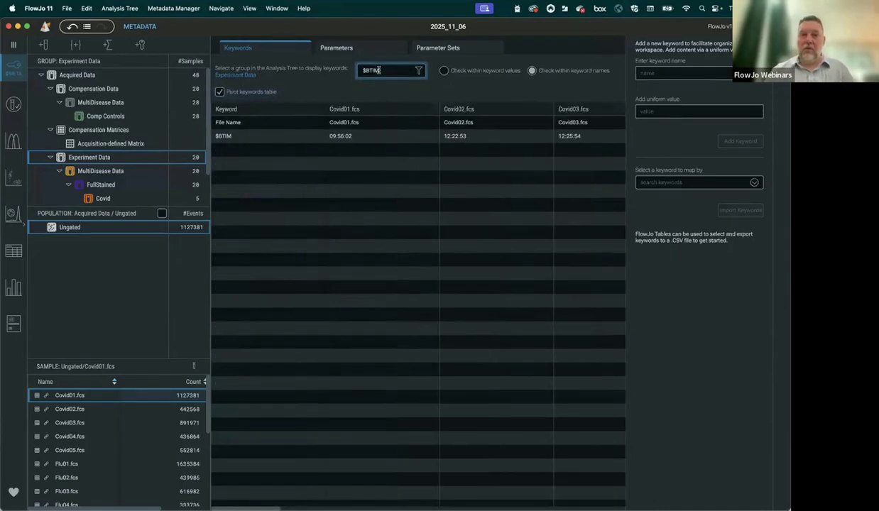
pyautogui.moveTo(379, 71); pyautogui.dragTo(352, 71)
pyautogui.press('BackSpace')
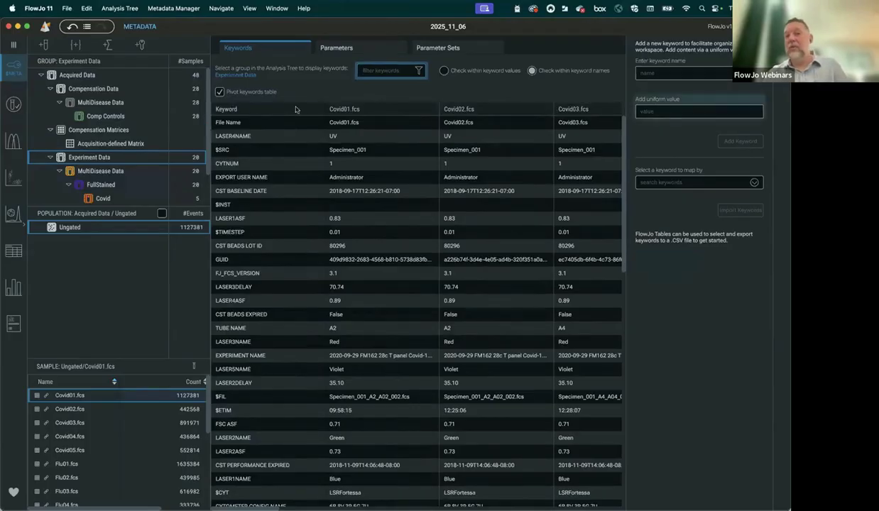
# Turn off the keywords table pivot and filter the keyword names by "key"
pyautogui.click(220, 92)
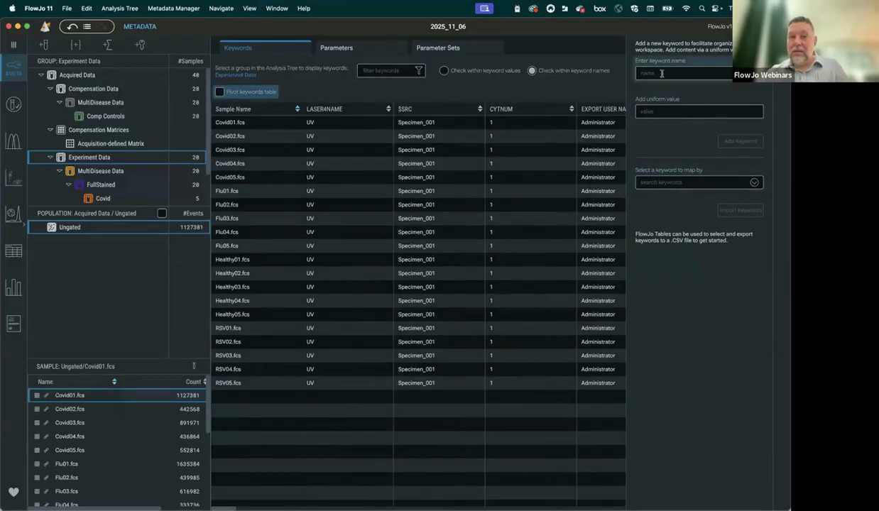
pyautogui.click(389, 71)
pyautogui.write('ke')
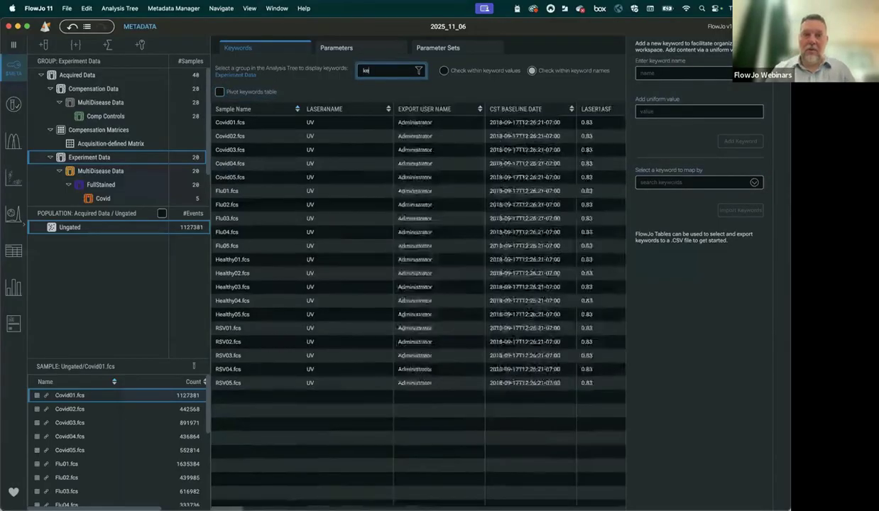
pyautogui.write('y')
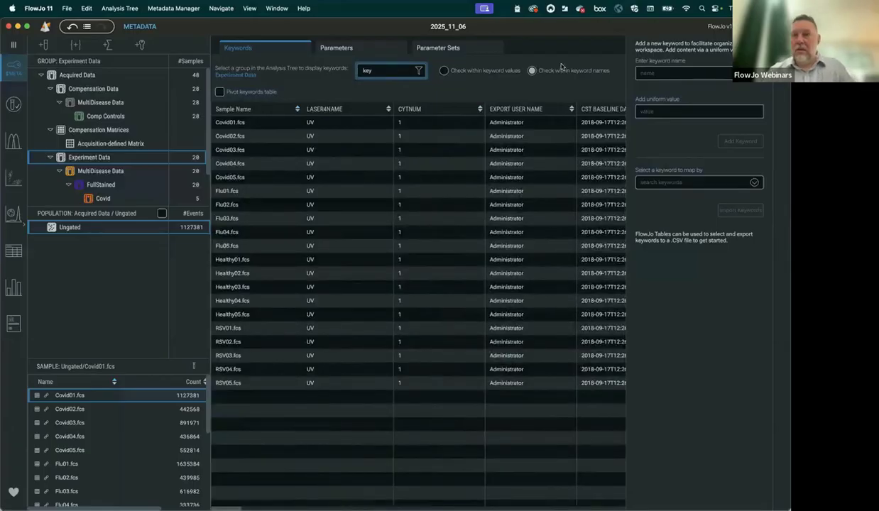
# Add a keyword named My New Keyword with the uniform value Hello Keywords to the Experiment Data samples
pyautogui.click(665, 69)
pyautogui.write('My')
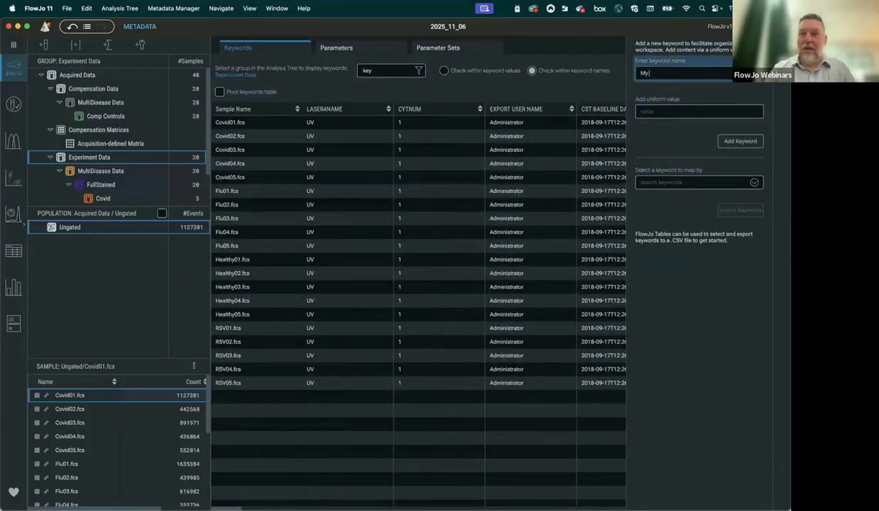
pyautogui.write(' New Keywo')
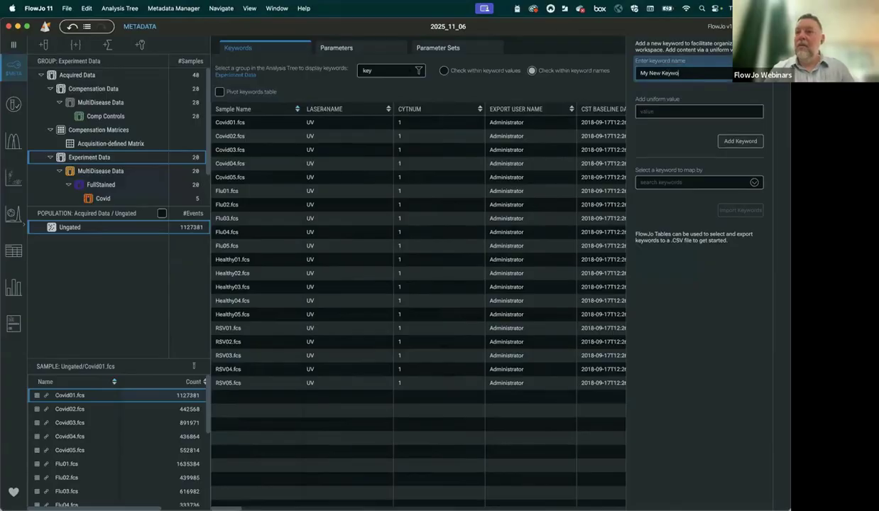
pyautogui.write('rd')
pyautogui.click(668, 110)
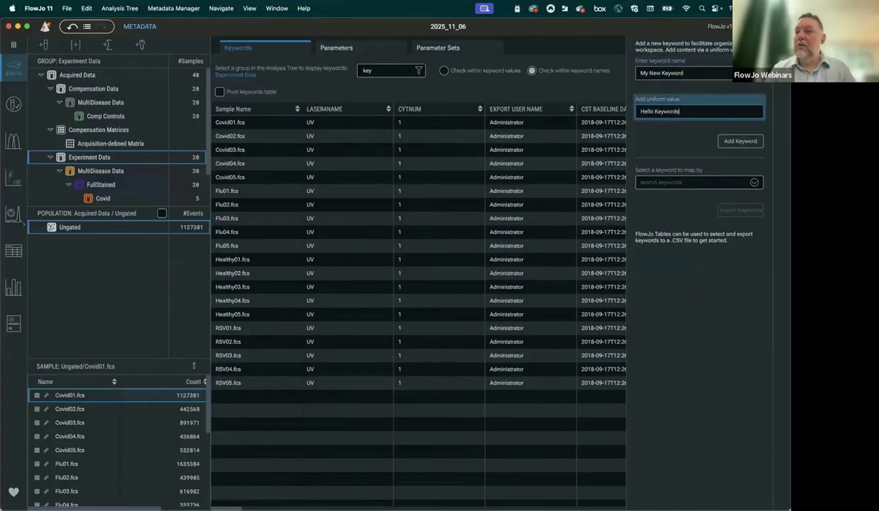
pyautogui.click(734, 141)
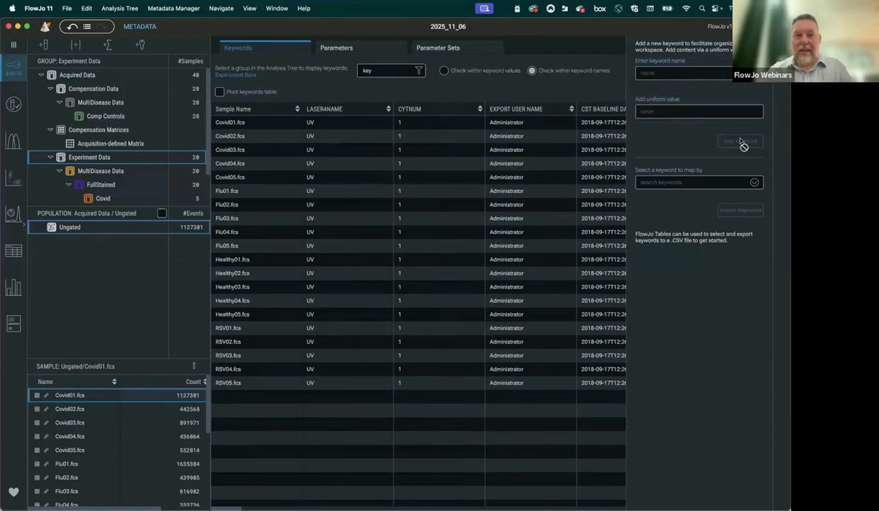
pyautogui.click(367, 70)
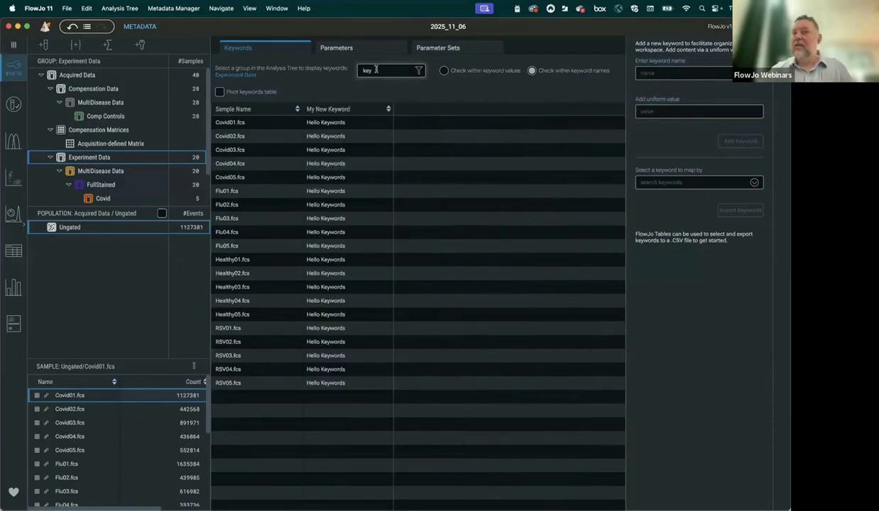
pyautogui.doubleClick(367, 70)
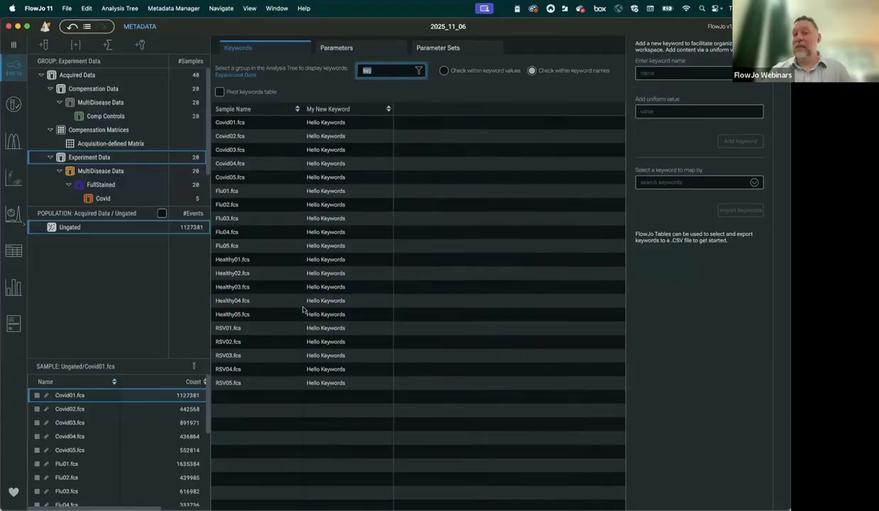
# Choose GUID as the keyword by which imported keywords are mapped to the samples
pyautogui.click(654, 182)
pyautogui.write('GU')
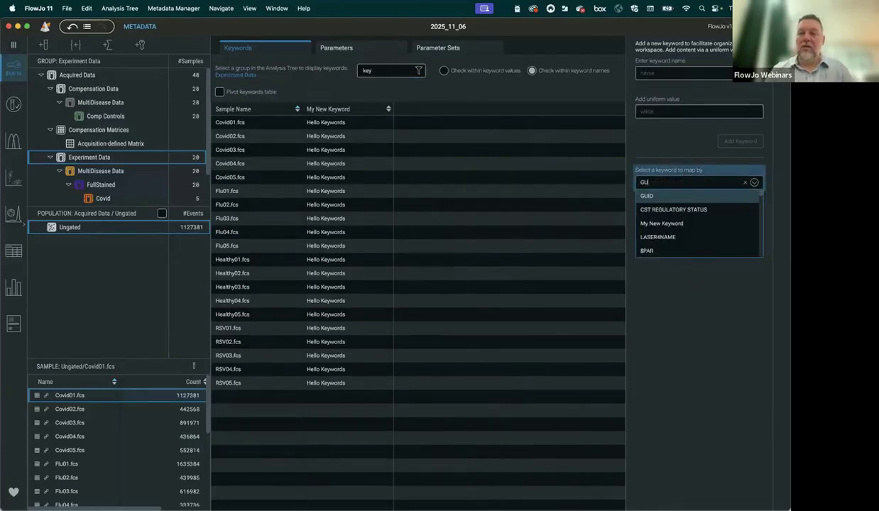
pyautogui.click(647, 197)
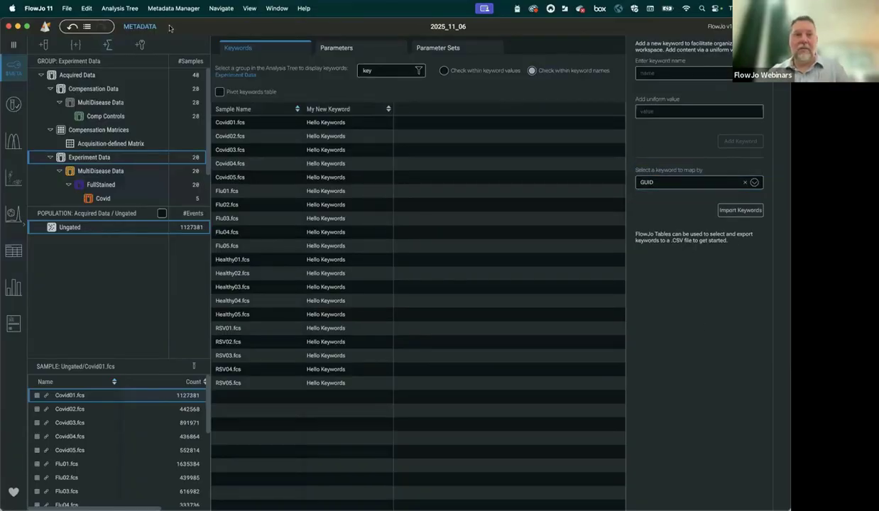
# Switch to the Table Keyword Import1 sheet in Excel, examine its Key1- Iteration, Key2- Discrimination and Key3- Sort Order columns, and minimize it
pyautogui.moveTo(195, 25); pyautogui.dragTo(0, 29)
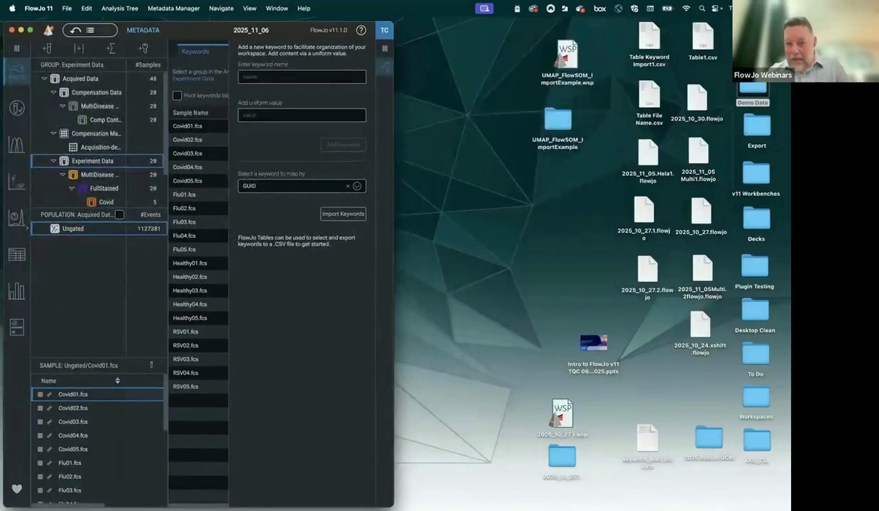
pyautogui.click(599, 490)
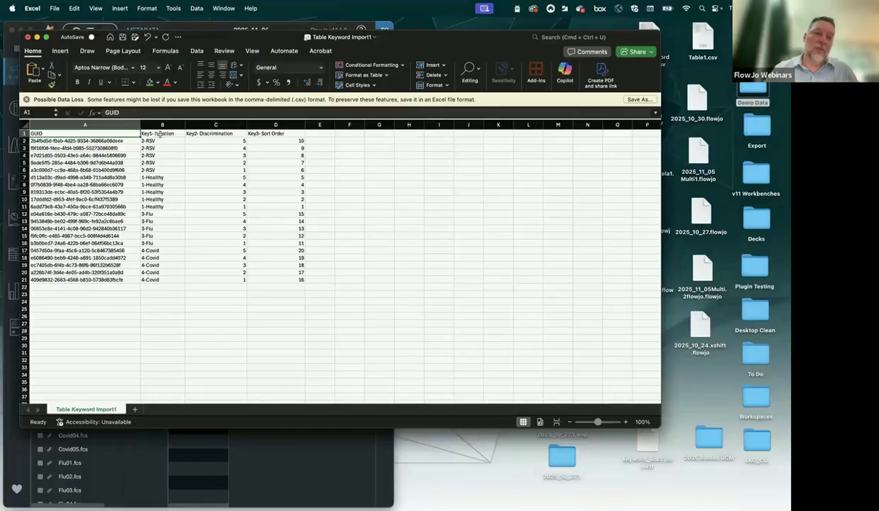
pyautogui.click(161, 134)
pyautogui.click(213, 133)
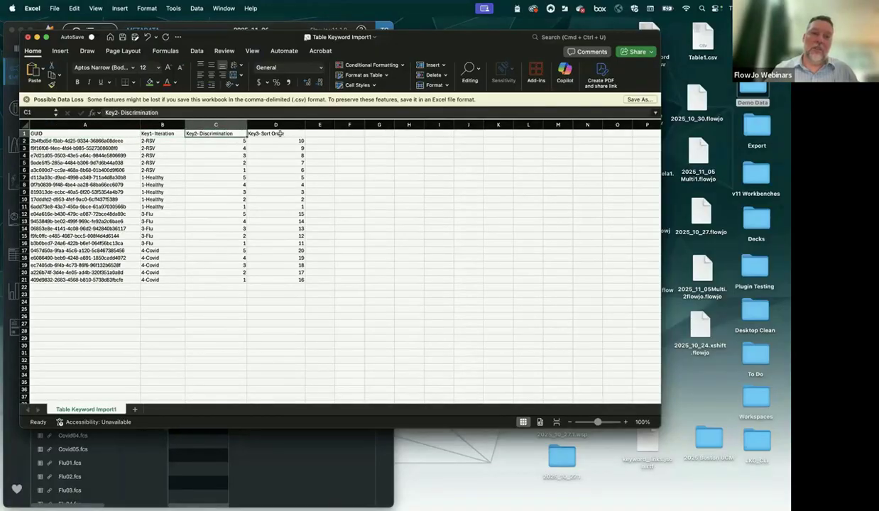
pyautogui.click(280, 134)
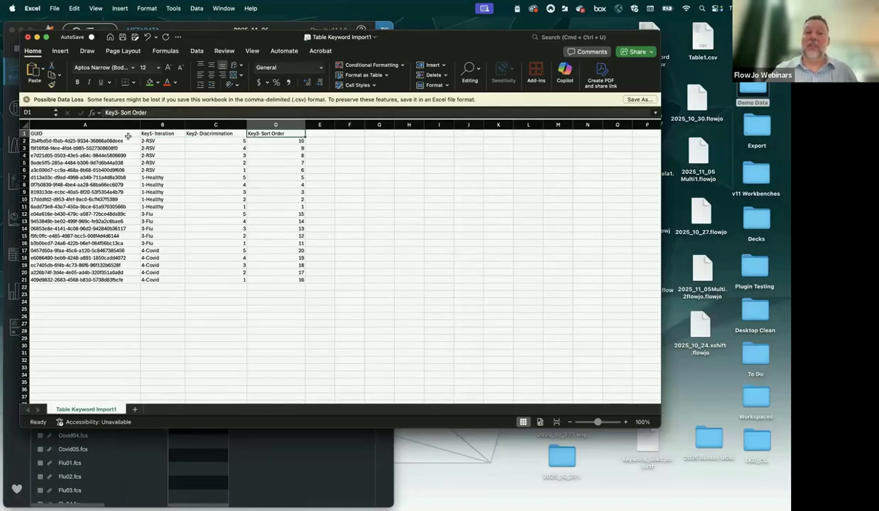
pyautogui.moveTo(204, 39); pyautogui.dragTo(343, 67)
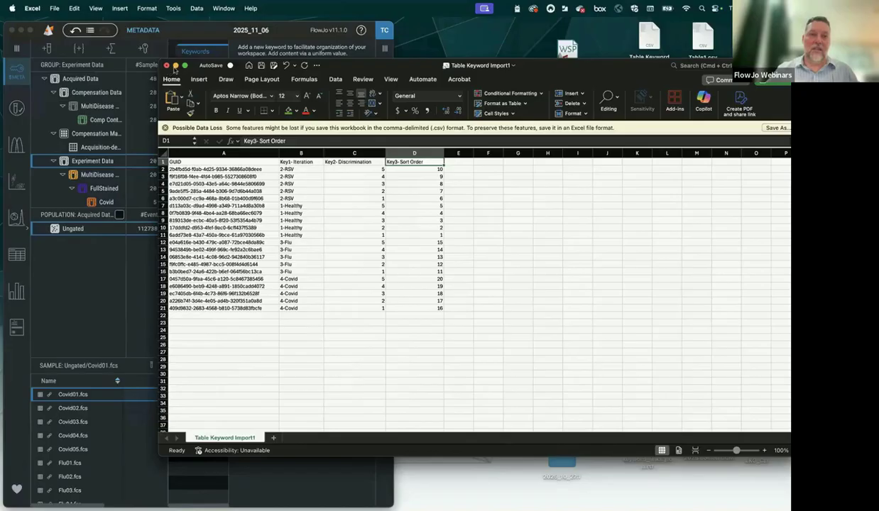
pyautogui.click(175, 65)
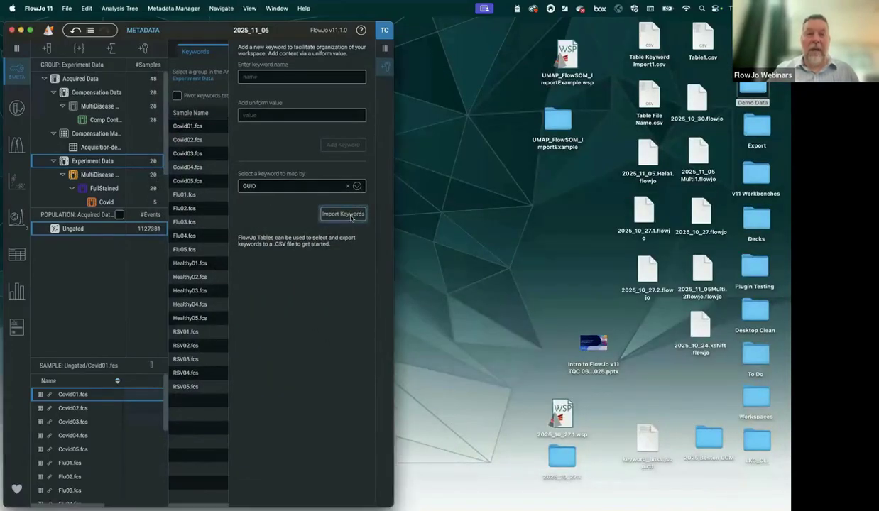
# Import the keywords from Table Keyword Import1.csv on the Desktop
pyautogui.click(343, 214)
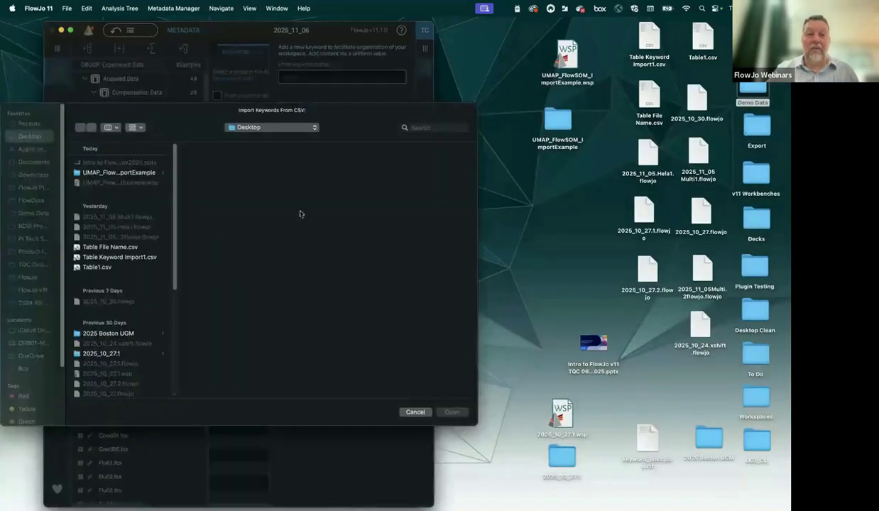
pyautogui.click(104, 258)
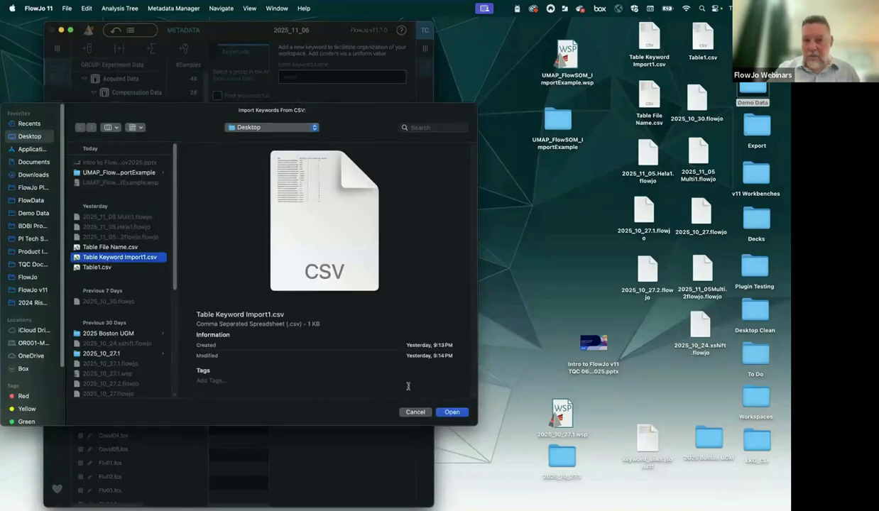
pyautogui.click(451, 412)
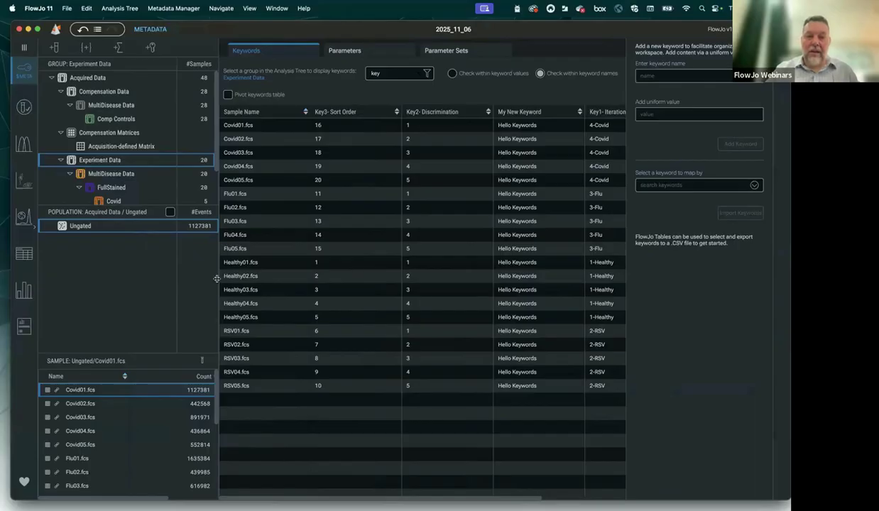
# Widen the sample area, add a Frequency of parent statistic column to the samples table and remove the Count column
pyautogui.moveTo(216, 275); pyautogui.dragTo(246, 283)
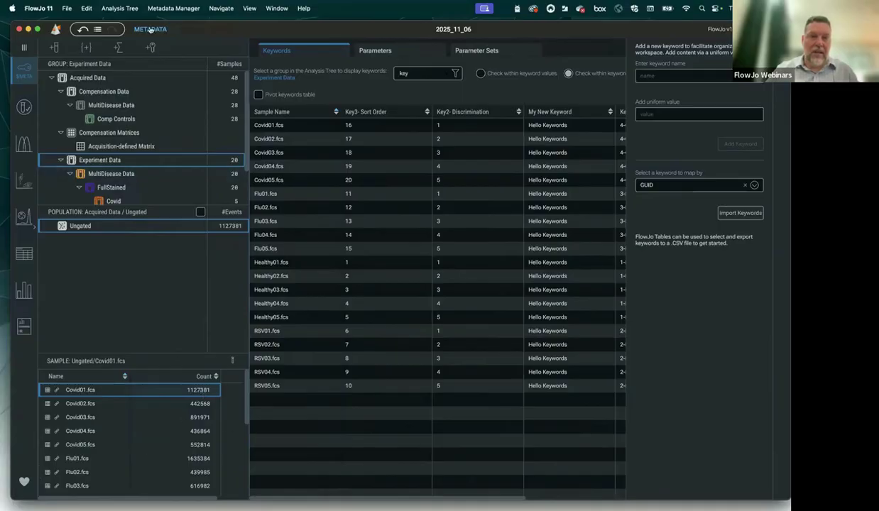
pyautogui.click(119, 48)
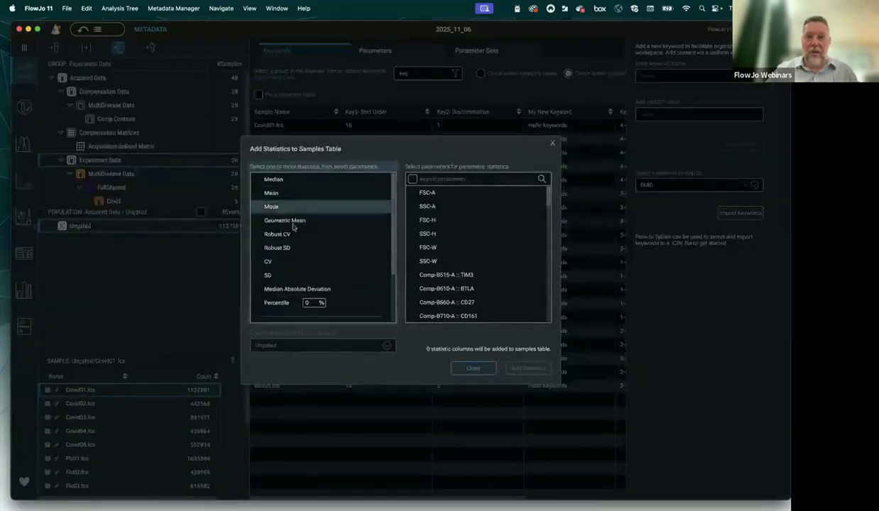
pyautogui.scroll(-3, 296, 284)
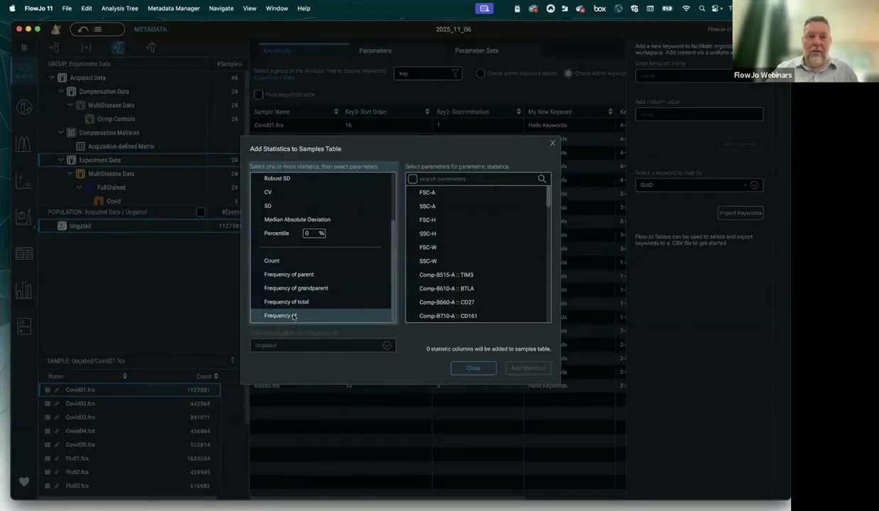
pyautogui.click(288, 274)
pyautogui.click(517, 373)
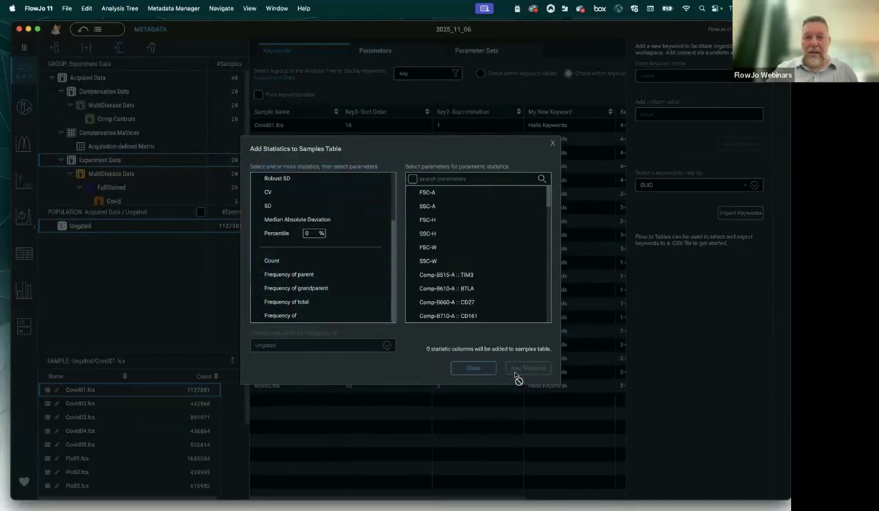
pyautogui.click(472, 368)
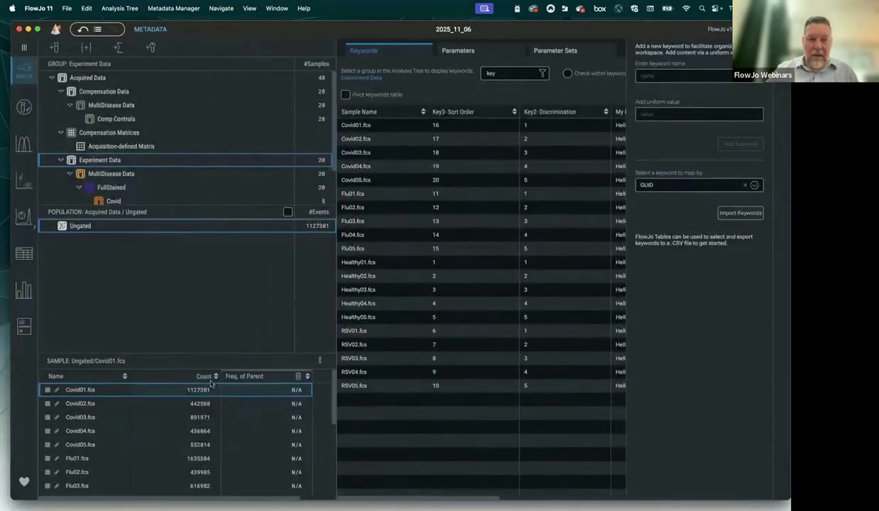
pyautogui.click(206, 377)
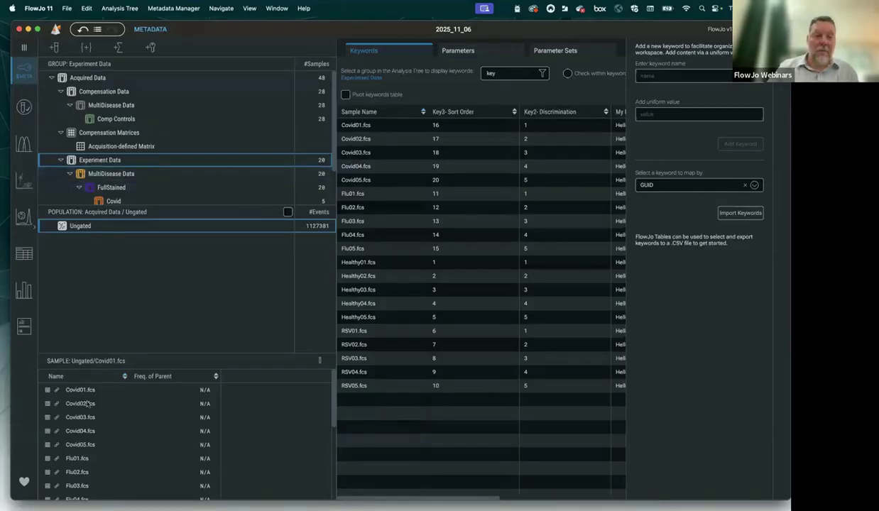
# Add the Key3- Sort Order keyword as a samples table column and sort the samples by it in ascending order
pyautogui.click(151, 47)
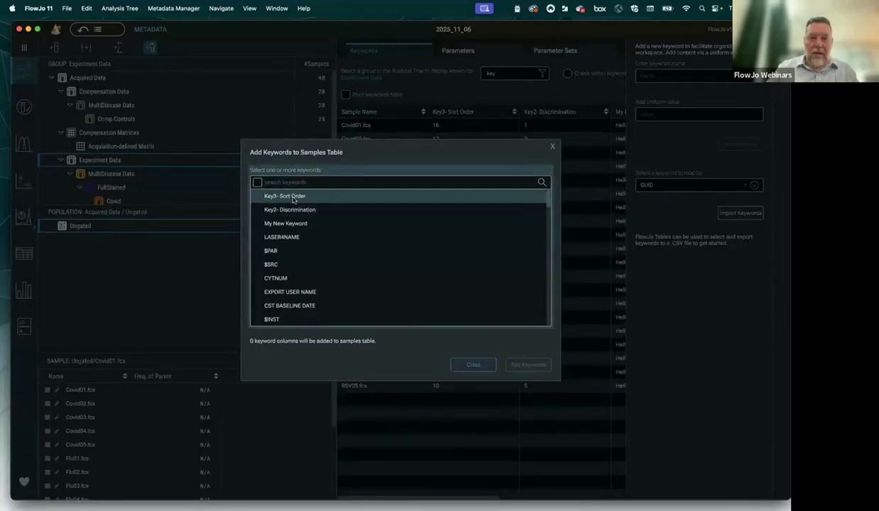
pyautogui.click(293, 197)
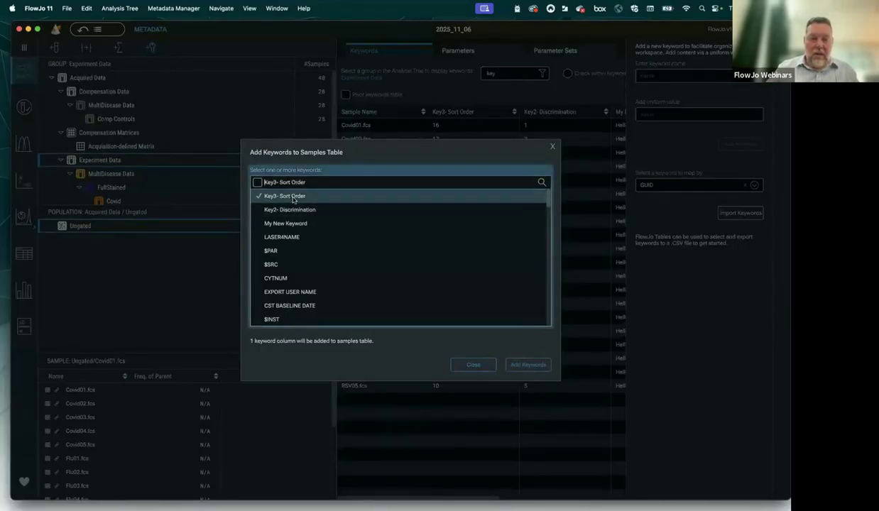
pyautogui.click(527, 365)
pyautogui.click(486, 365)
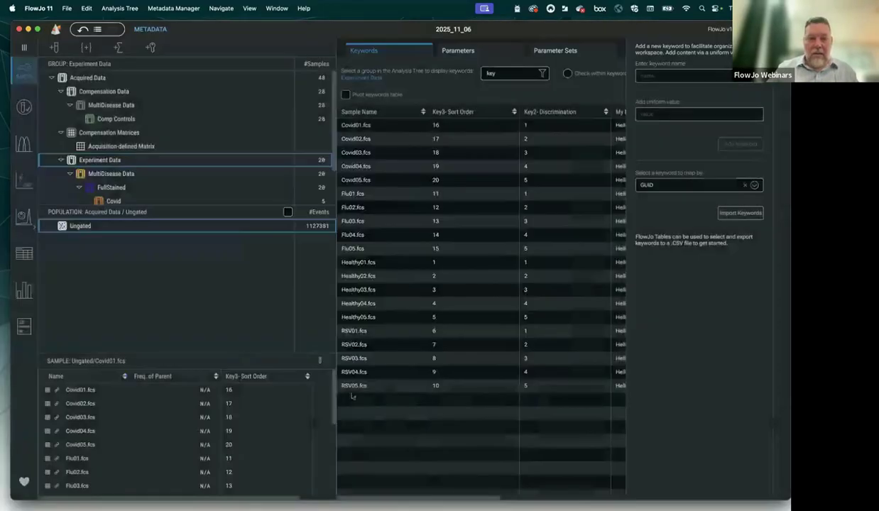
pyautogui.click(307, 378)
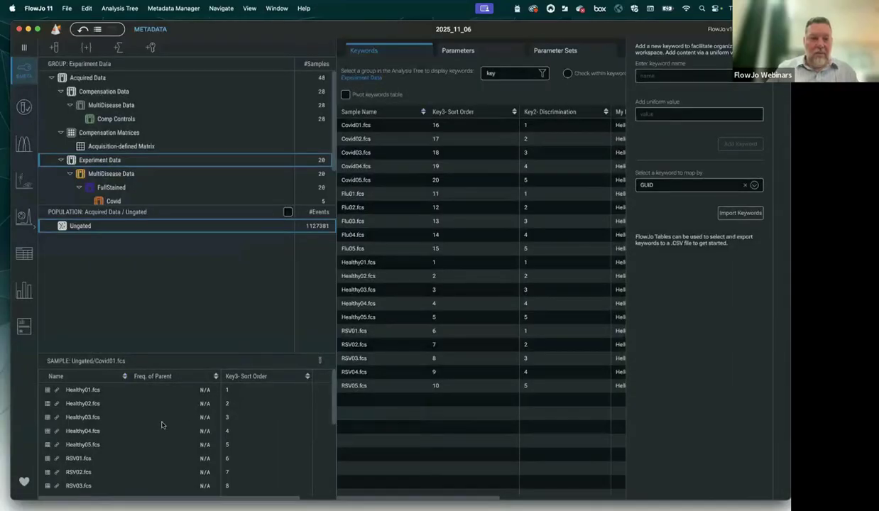
pyautogui.scroll(-3, 163, 426)
pyautogui.scroll(3, 161, 424)
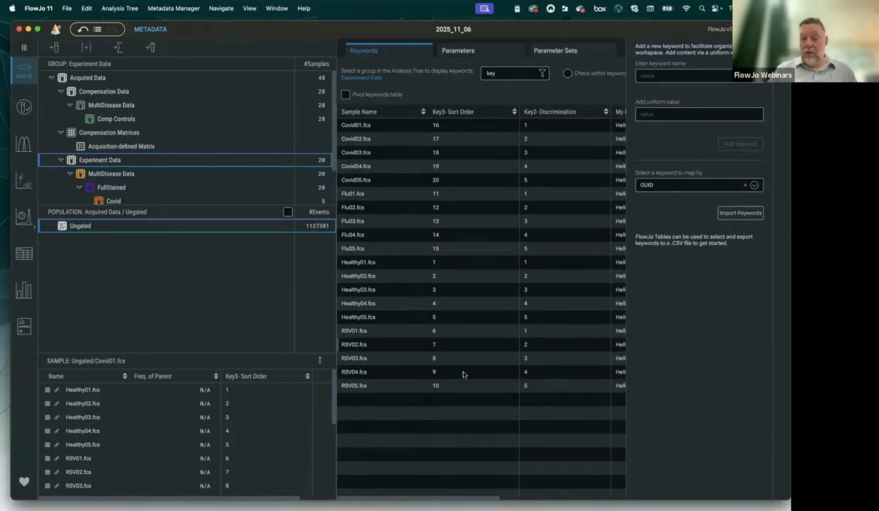
# Switch to Chrome, open the FlowJo website's Webinars page and look through the featured, upcoming and previously recorded webinars
pyautogui.moveTo(475, 489)
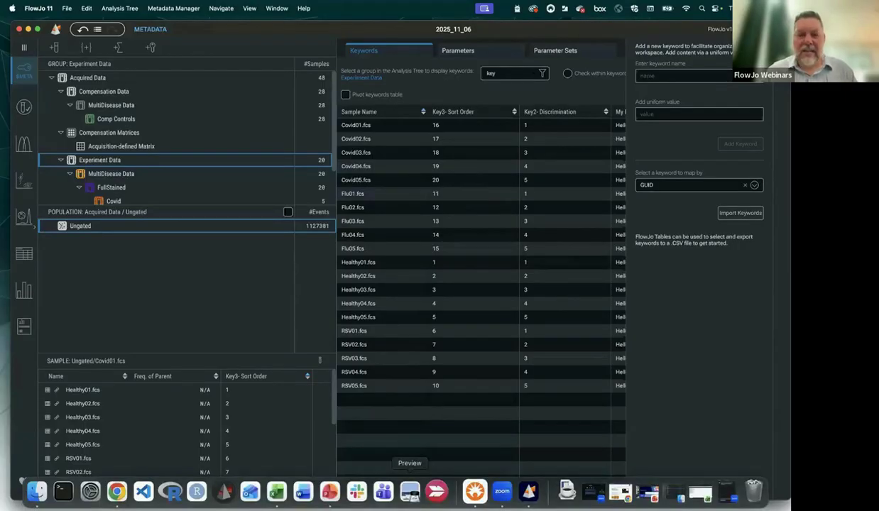
pyautogui.click(117, 491)
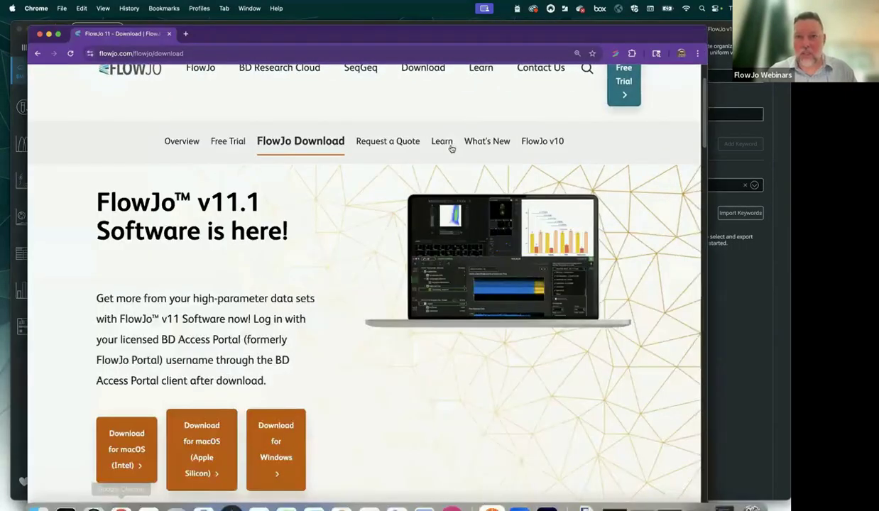
pyautogui.moveTo(468, 146)
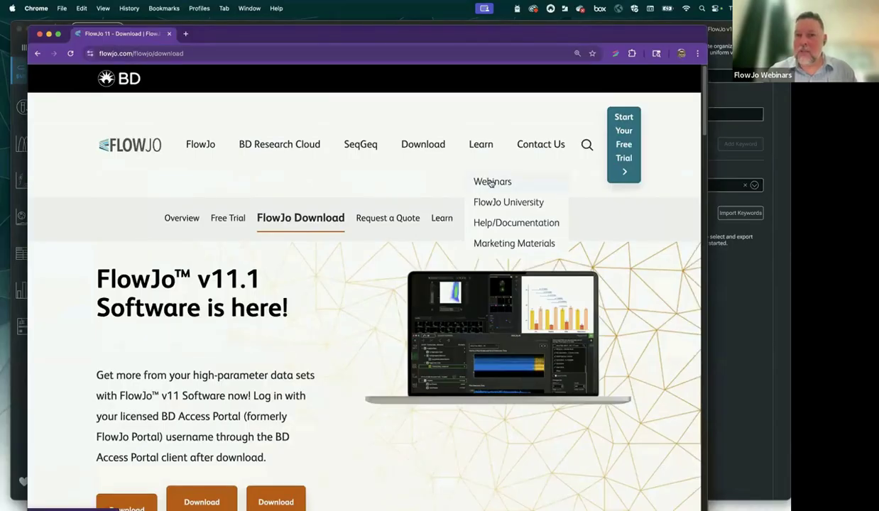
pyautogui.click(491, 182)
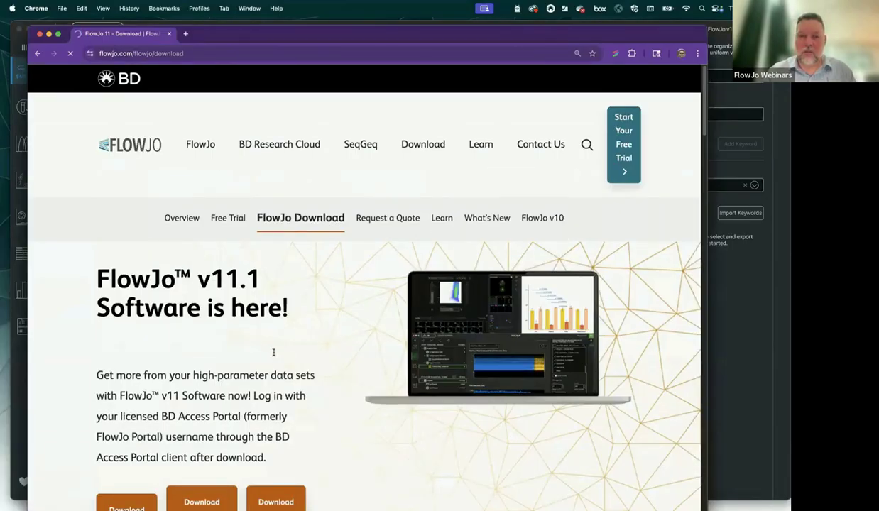
pyautogui.scroll(-4, 388, 269)
pyautogui.scroll(-3, 281, 362)
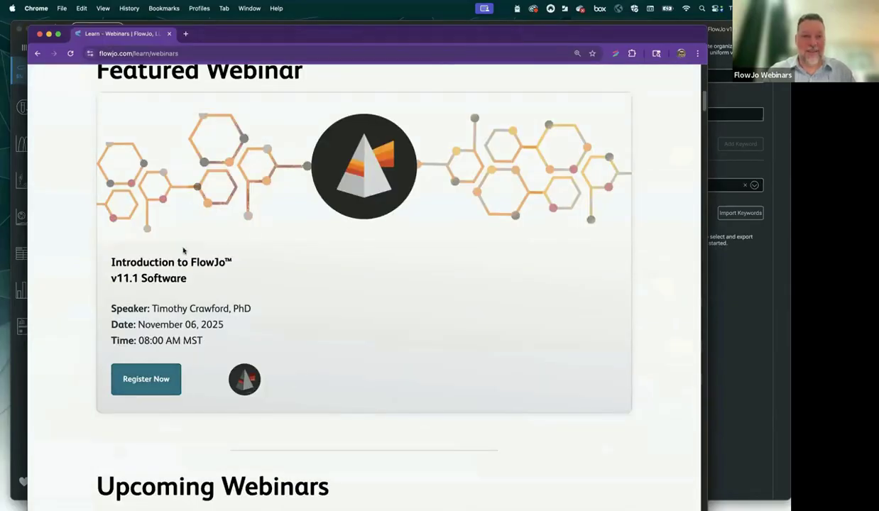
pyautogui.scroll(-5, 188, 248)
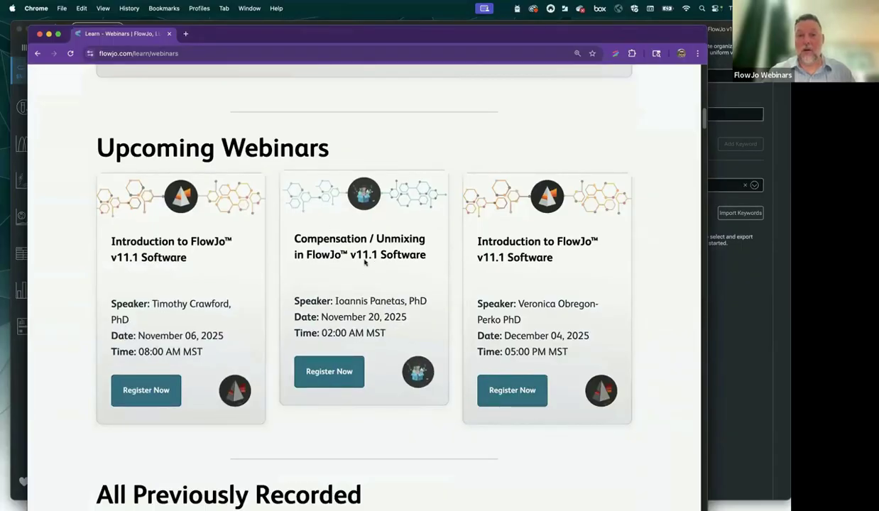
pyautogui.scroll(-4, 339, 379)
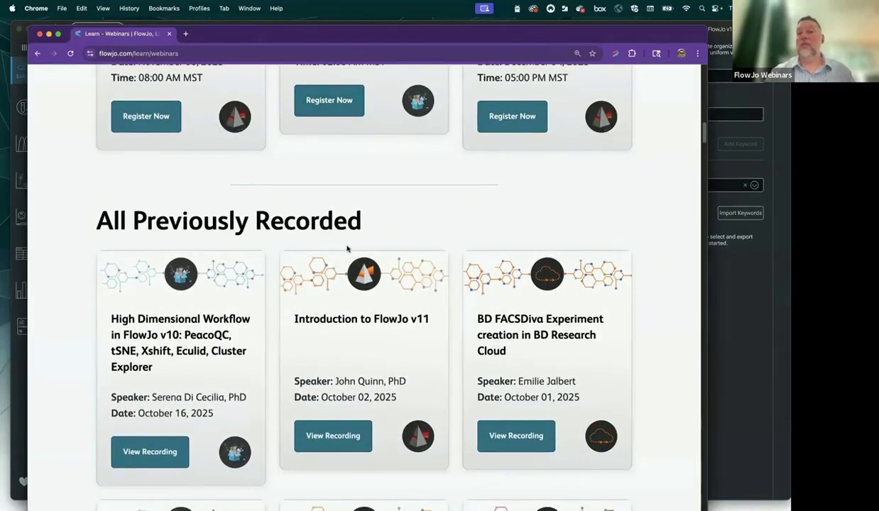
# Leave the Webinars page in Chrome, switch back to the FlowJo workbench and reposition its window
pyautogui.scroll(8, 347, 248)
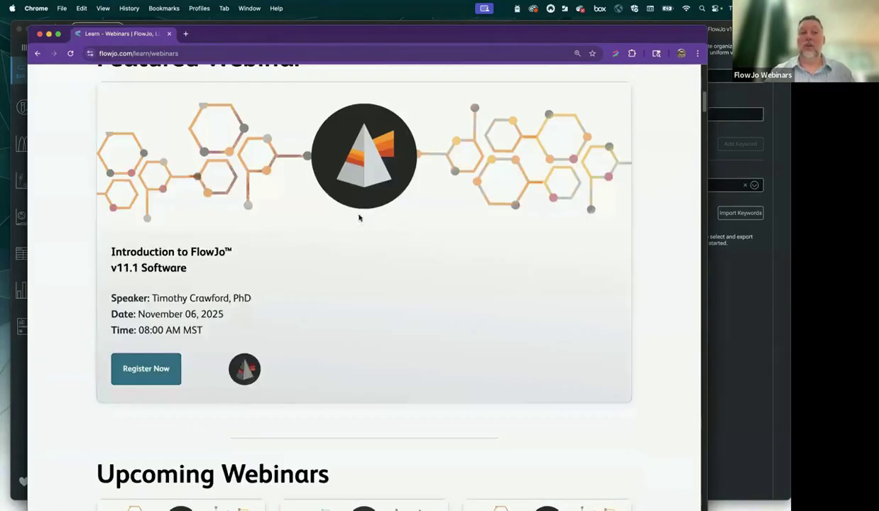
pyautogui.click(49, 34)
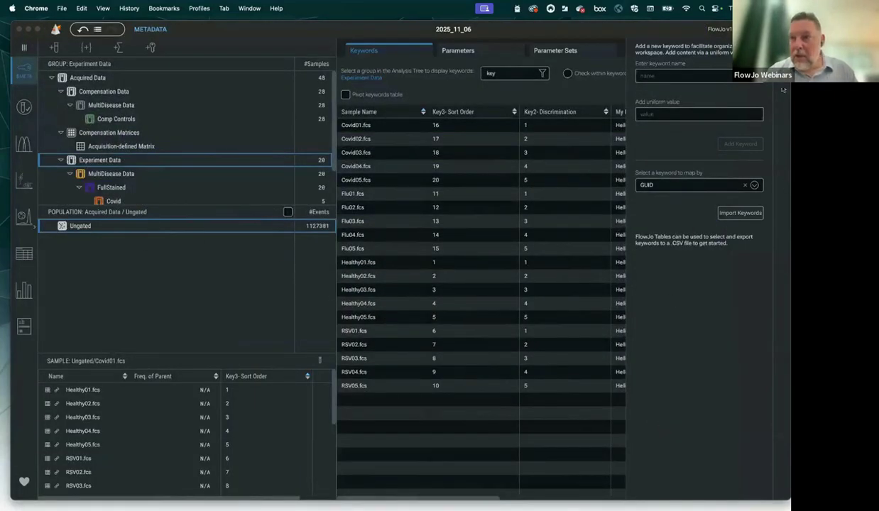
pyautogui.click(763, 35)
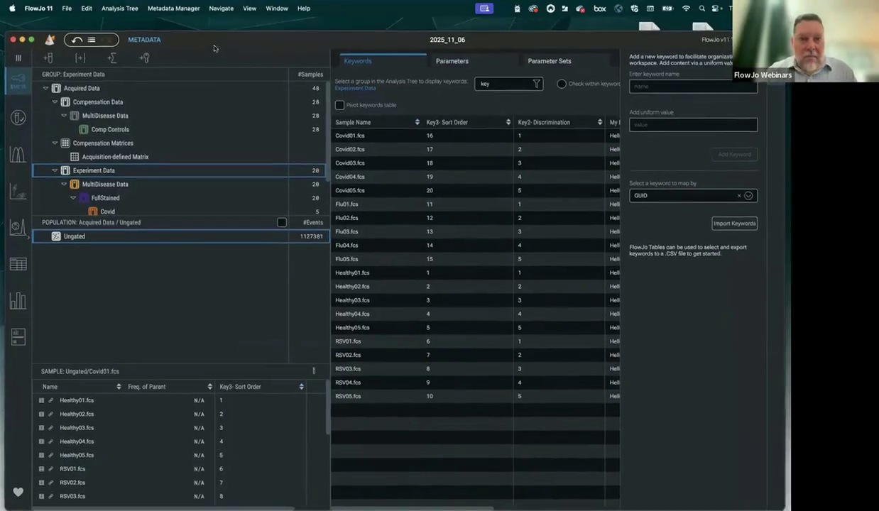
pyautogui.moveTo(219, 32); pyautogui.dragTo(211, 43)
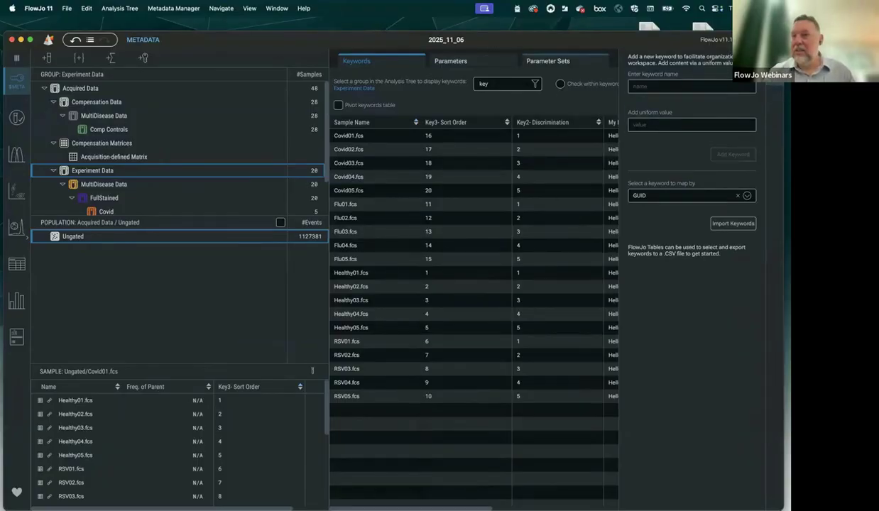
# Collapse the keyword options pane, keep the analysis tree shown, and narrow the tree area to give the keywords table more room
pyautogui.click(774, 59)
pyautogui.click(774, 58)
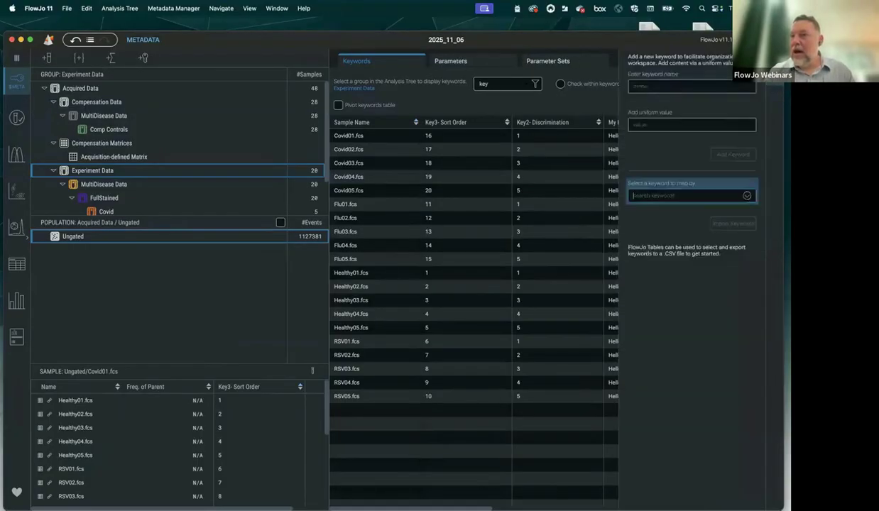
pyautogui.click(774, 59)
pyautogui.click(774, 58)
pyautogui.click(774, 59)
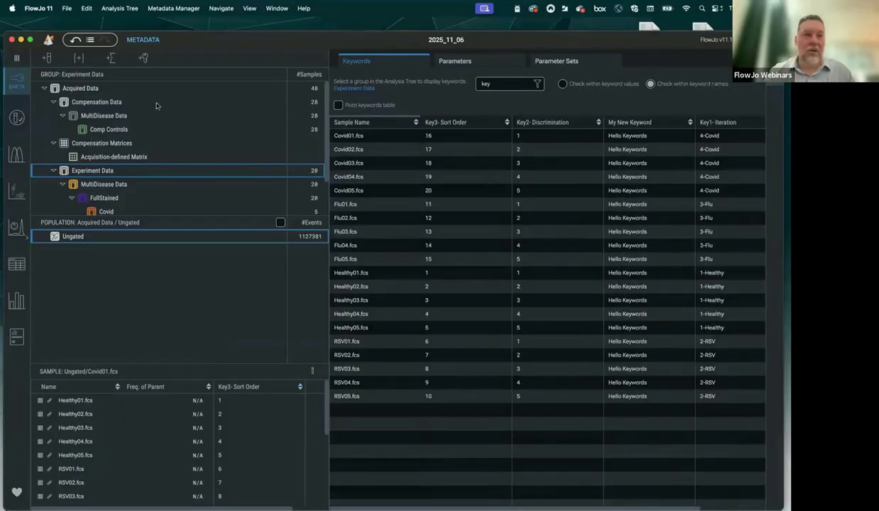
pyautogui.click(19, 60)
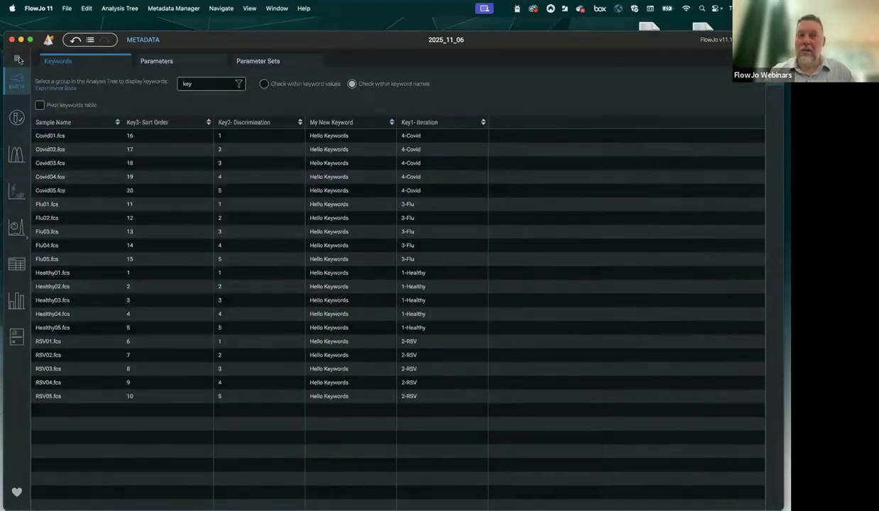
pyautogui.click(368, 90)
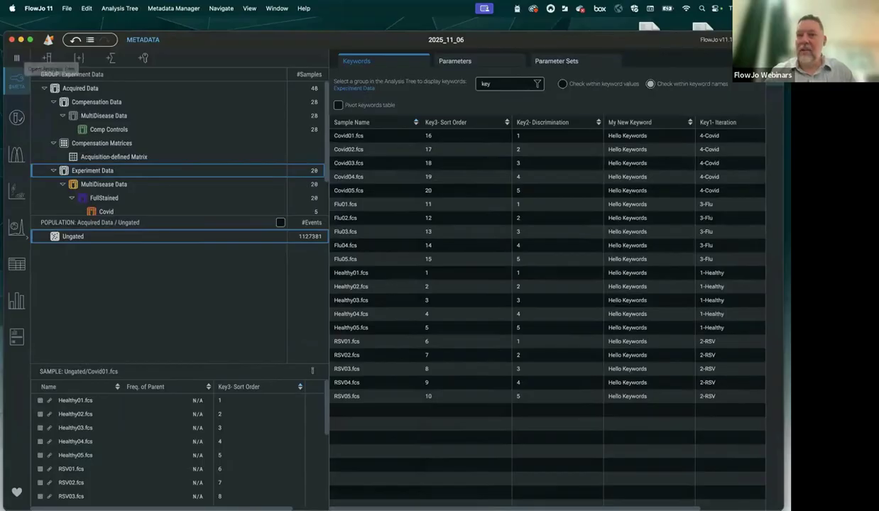
pyautogui.click(775, 58)
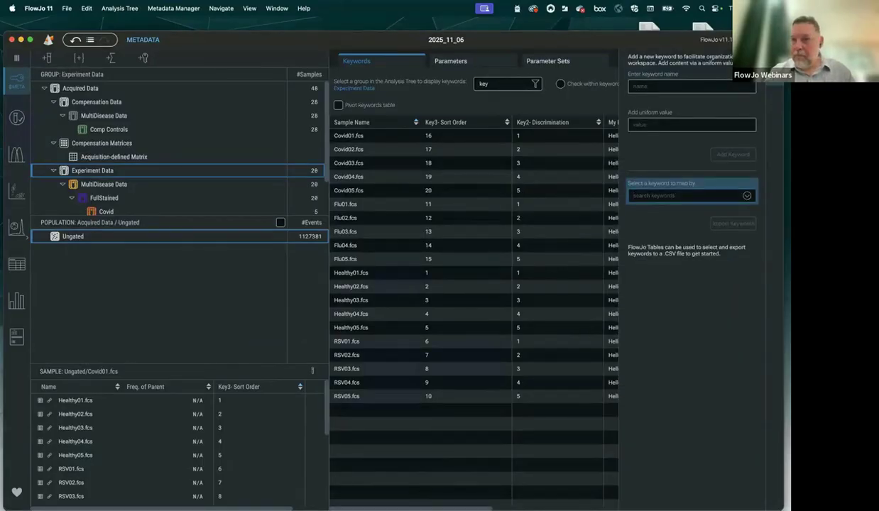
pyautogui.click(774, 59)
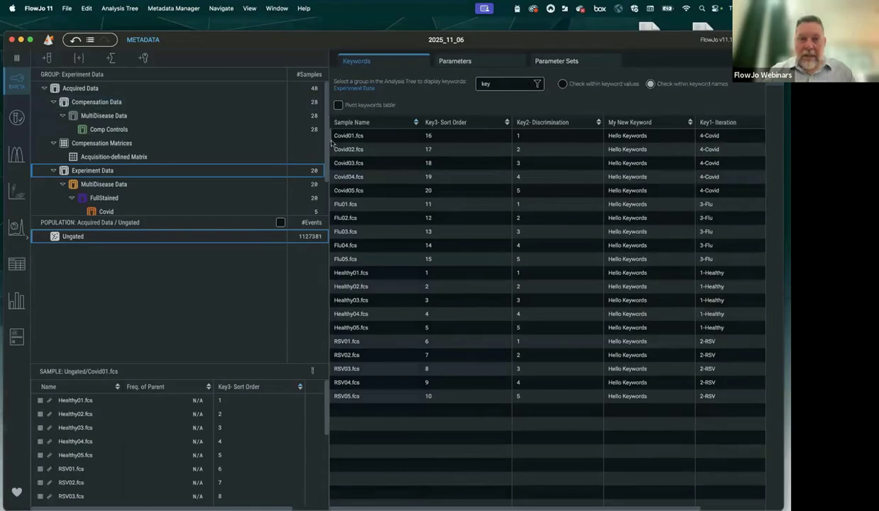
pyautogui.moveTo(324, 210); pyautogui.dragTo(207, 142)
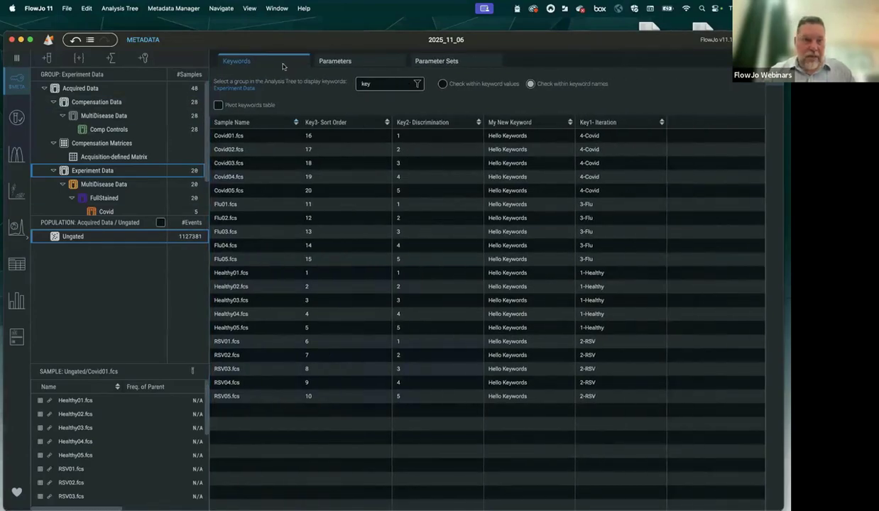
# Review the metadata Parameters list, trying the uncompensated parameters, and hide both the scatter and uncompensated parameters
pyautogui.click(352, 63)
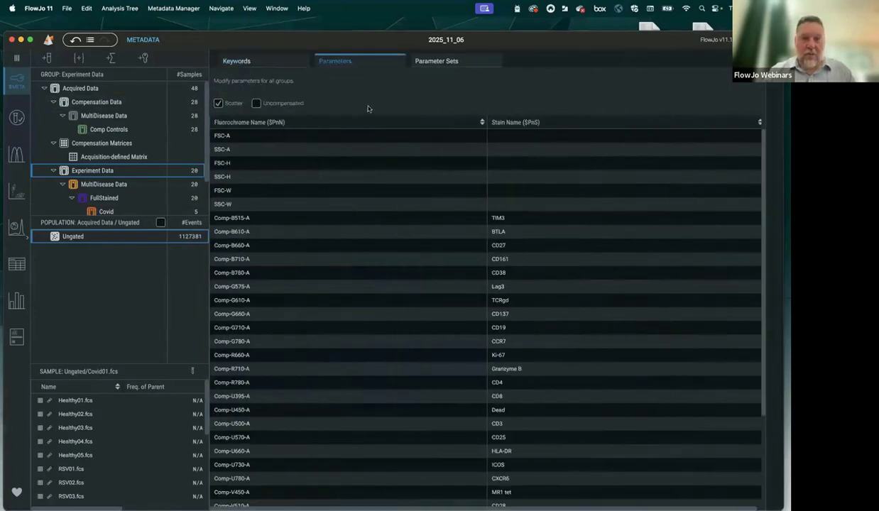
pyautogui.scroll(-6, 357, 355)
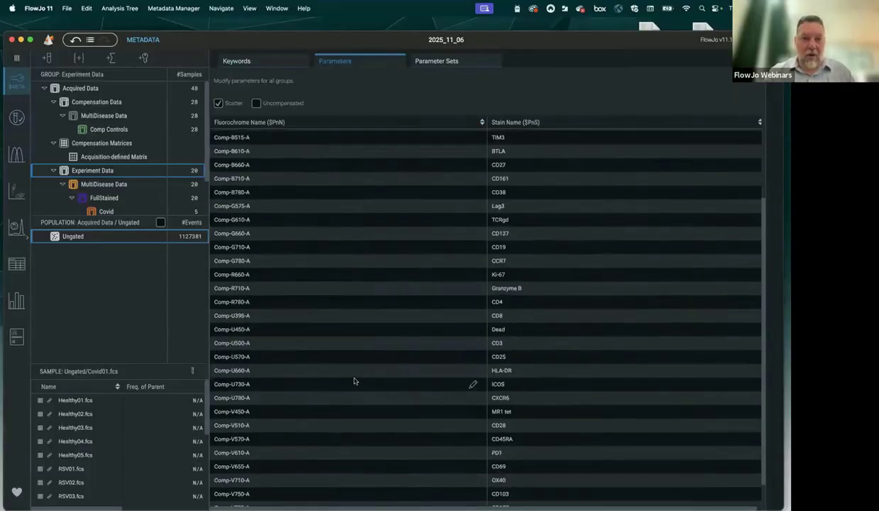
pyautogui.scroll(6, 341, 355)
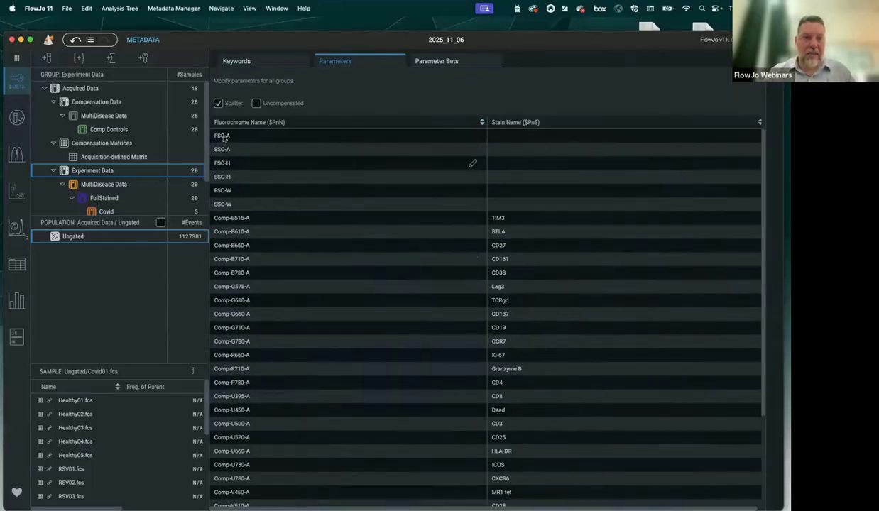
pyautogui.click(257, 104)
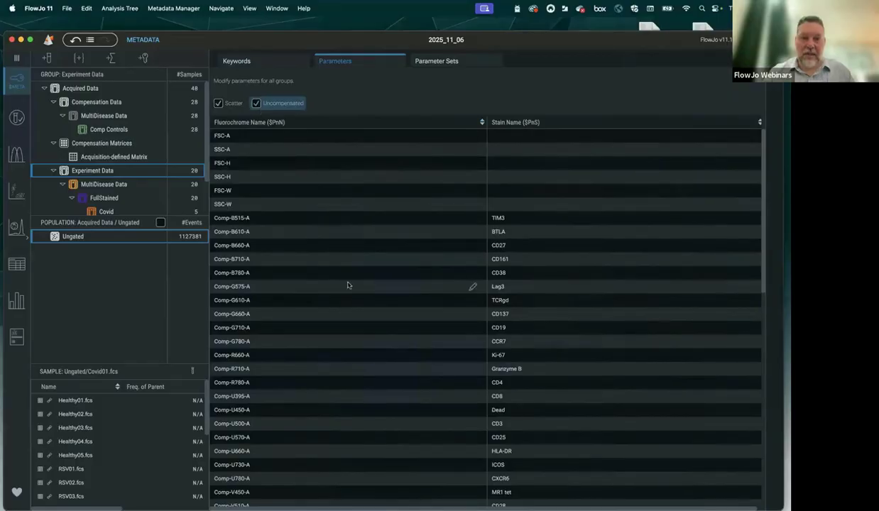
pyautogui.scroll(-3, 298, 269)
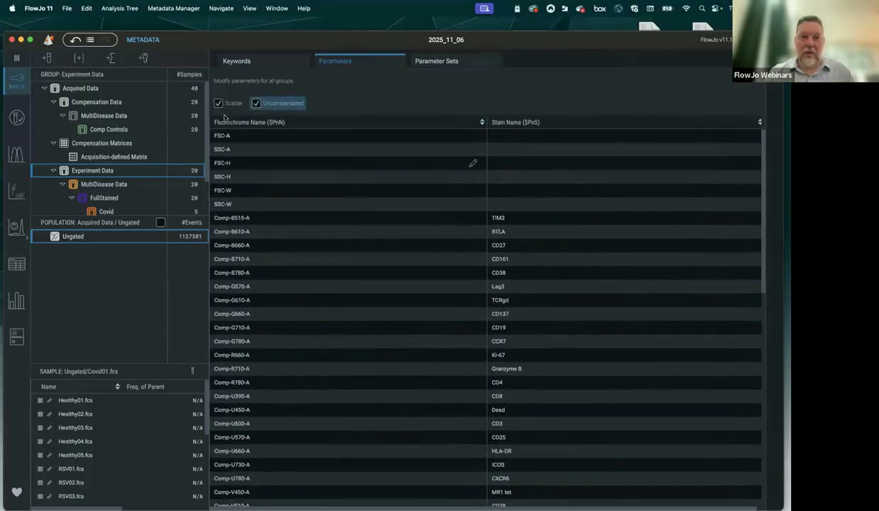
pyautogui.click(217, 104)
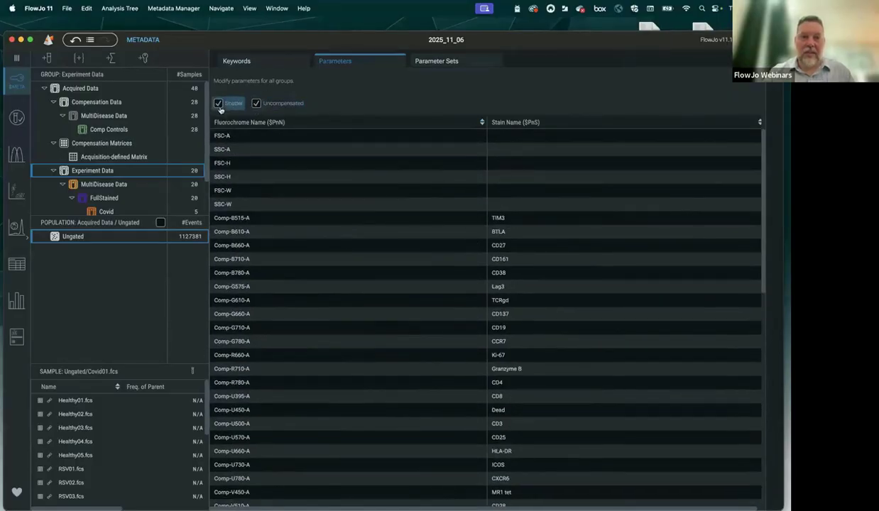
pyautogui.click(256, 103)
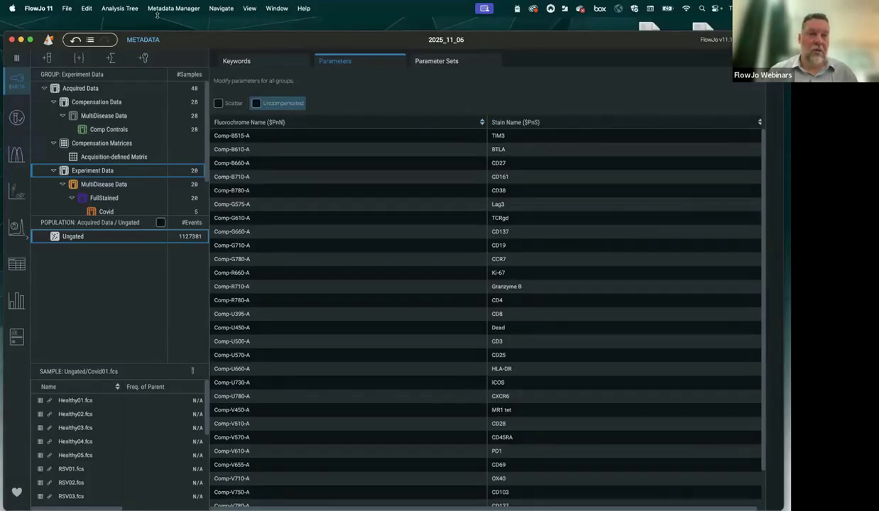
# Move the workbench window up and look at the Parameter & Gate Labels settings in the workbench preferences
pyautogui.moveTo(195, 42); pyautogui.dragTo(197, 29)
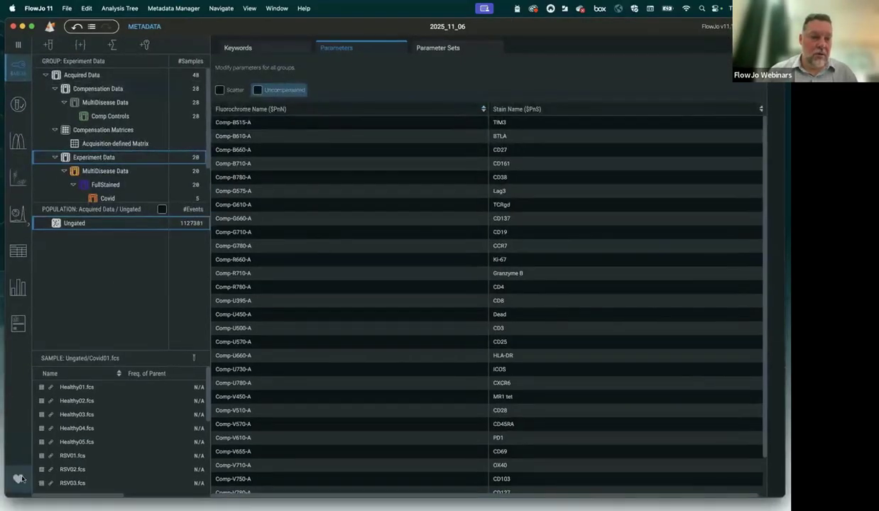
pyautogui.click(19, 478)
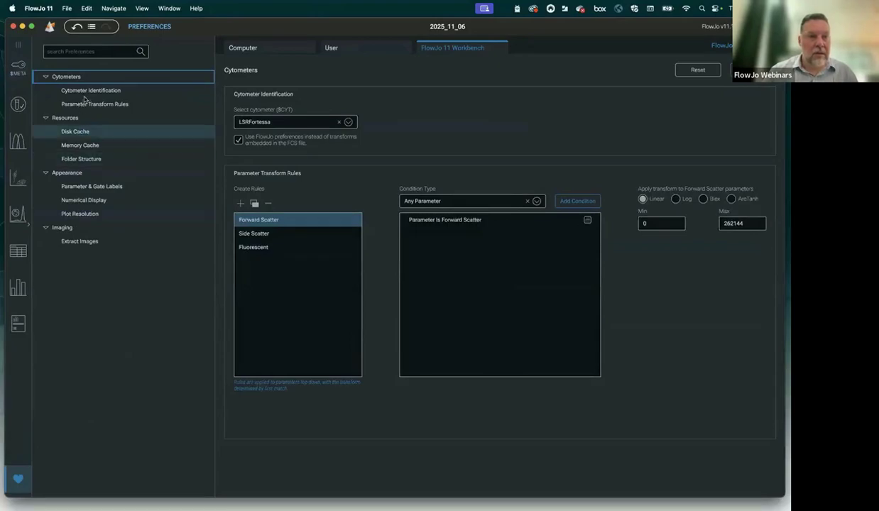
pyautogui.click(91, 186)
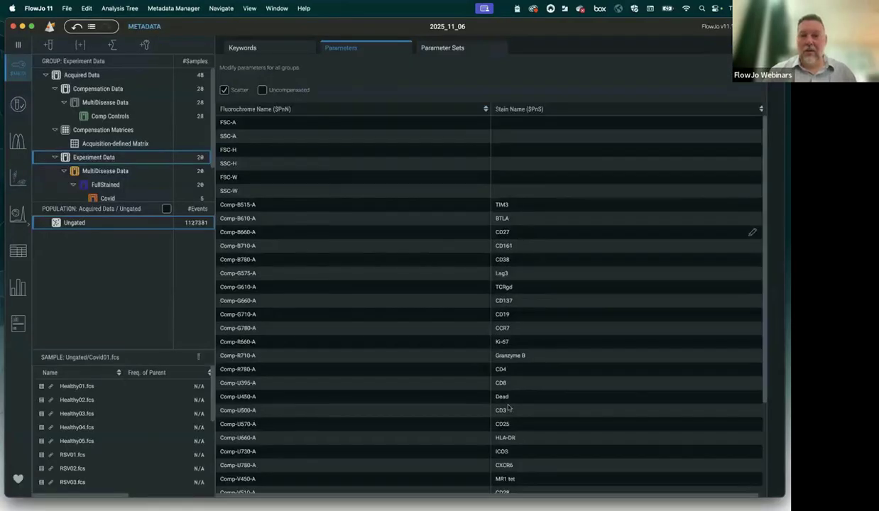
# Build a parameter set from the CD161, Lag3, CCR7 and CD4 parameters of the Experiment Data group
pyautogui.click(442, 49)
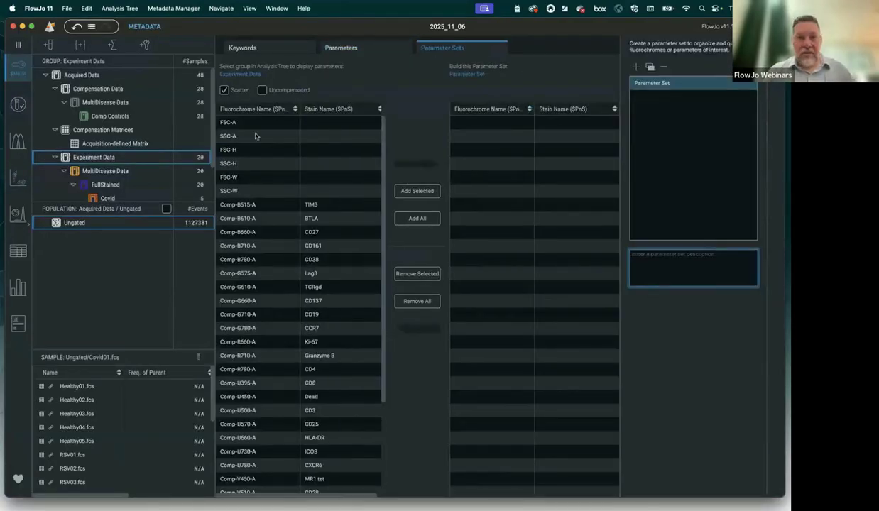
pyautogui.click(226, 248)
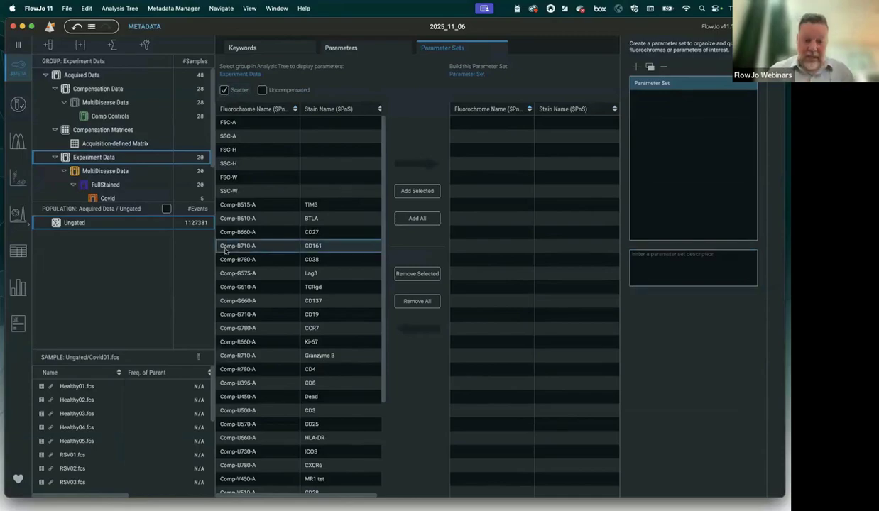
pyautogui.keyDown('super'); pyautogui.click(240, 274); pyautogui.keyUp('super')
pyautogui.keyDown('super'); pyautogui.click(236, 327); pyautogui.keyUp('super')
pyautogui.keyDown('super'); pyautogui.click(236, 369); pyautogui.keyUp('super')
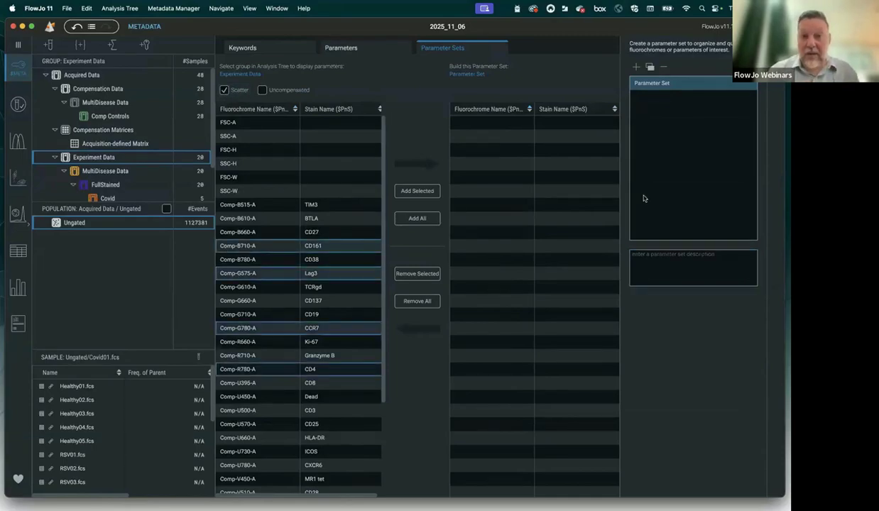
pyautogui.click(428, 192)
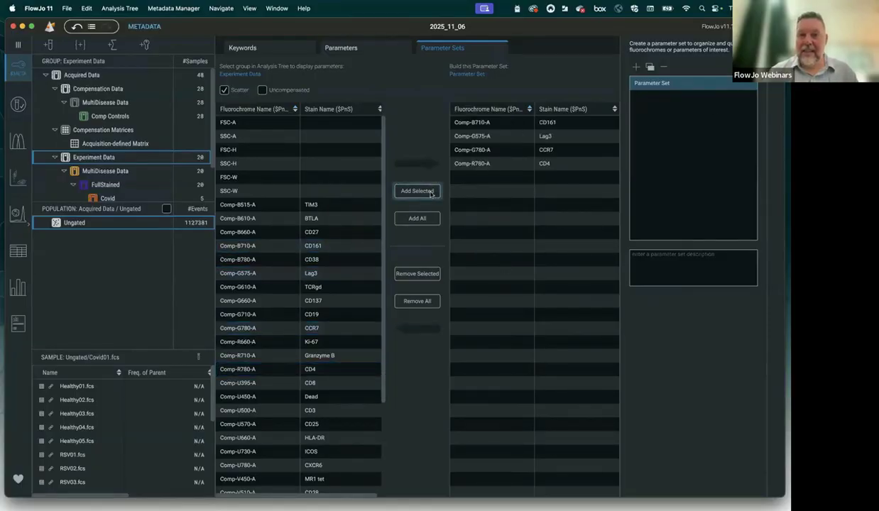
# Rename the parameter set as My Subset 1
pyautogui.doubleClick(694, 86)
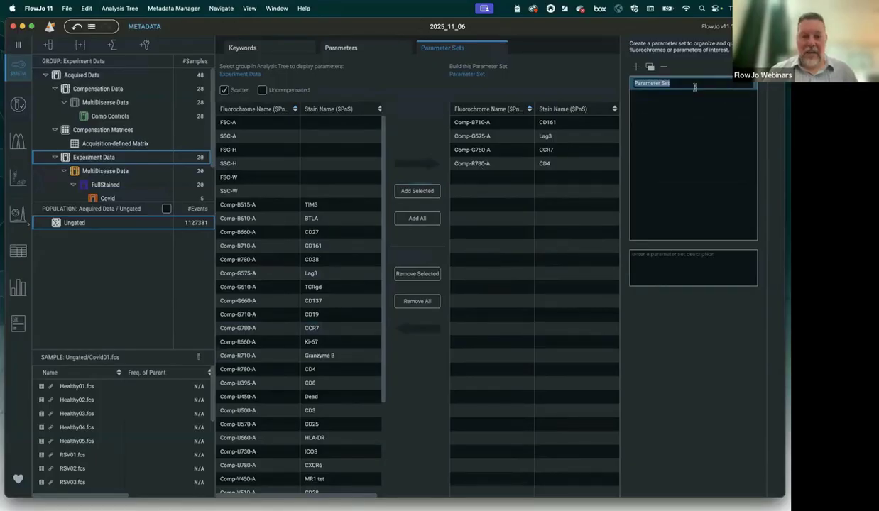
pyautogui.write('My Su')
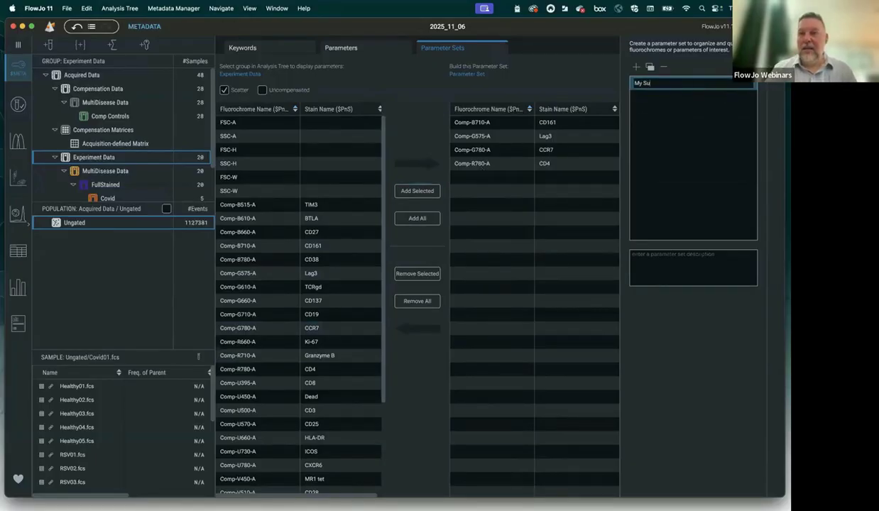
pyautogui.write('bset')
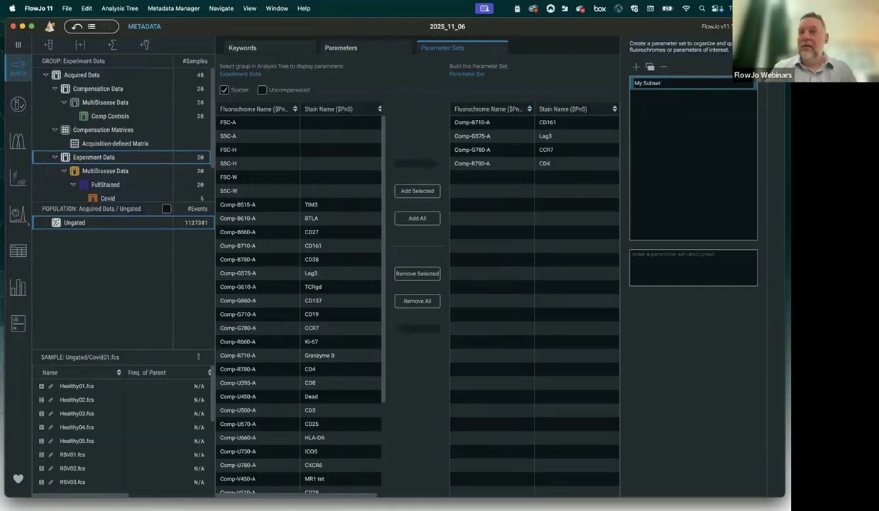
pyautogui.write(' 1')
pyautogui.press('Return')
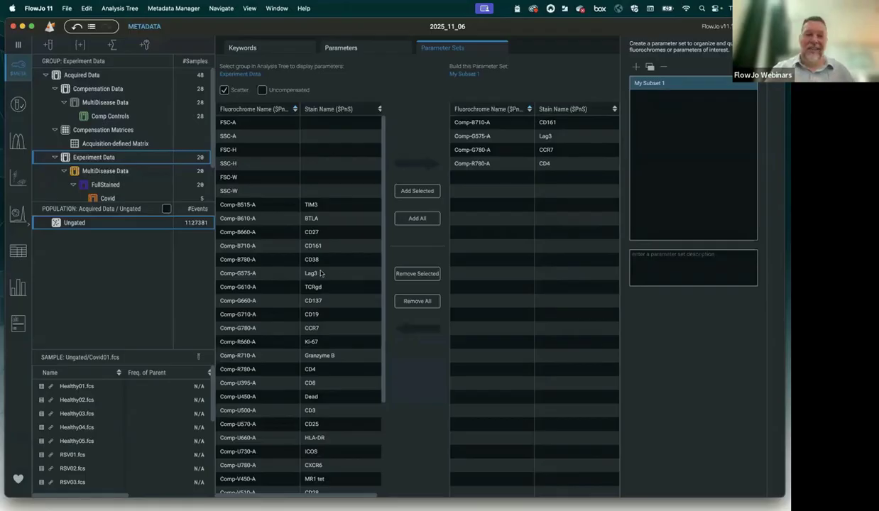
# Open the Graphs workspace and limit the X-axis parameter choices to the My Subset 1 parameter set
pyautogui.scroll(-5, 311, 264)
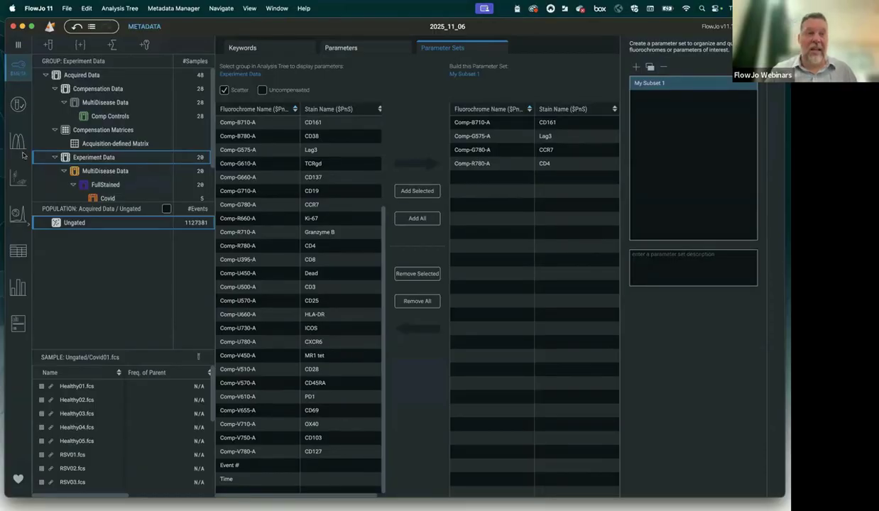
pyautogui.click(19, 183)
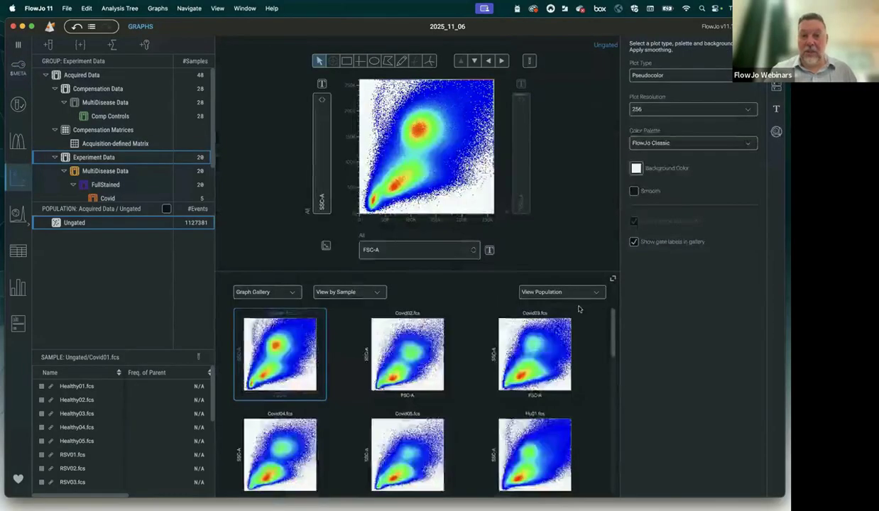
pyautogui.click(472, 252)
pyautogui.click(454, 282)
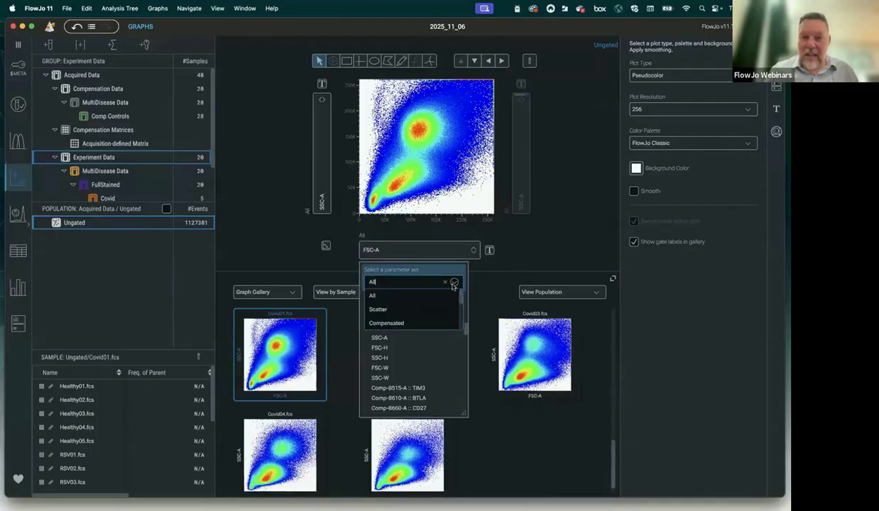
pyautogui.scroll(2, 407, 318)
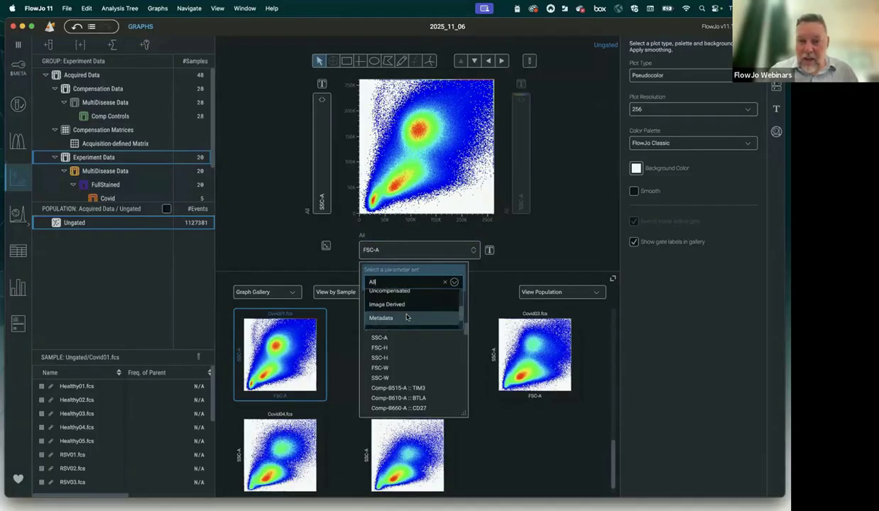
pyautogui.scroll(-2, 407, 321)
pyautogui.click(401, 324)
pyautogui.scroll(-10, 406, 326)
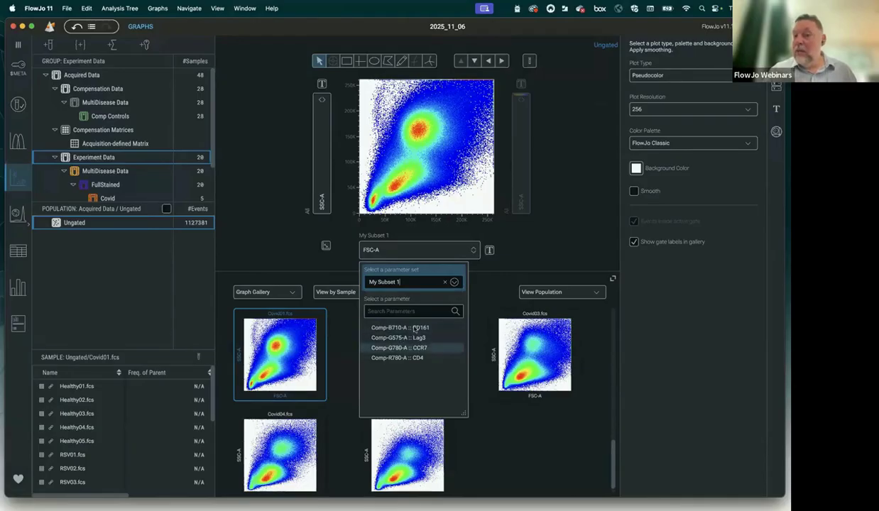
pyautogui.click(526, 242)
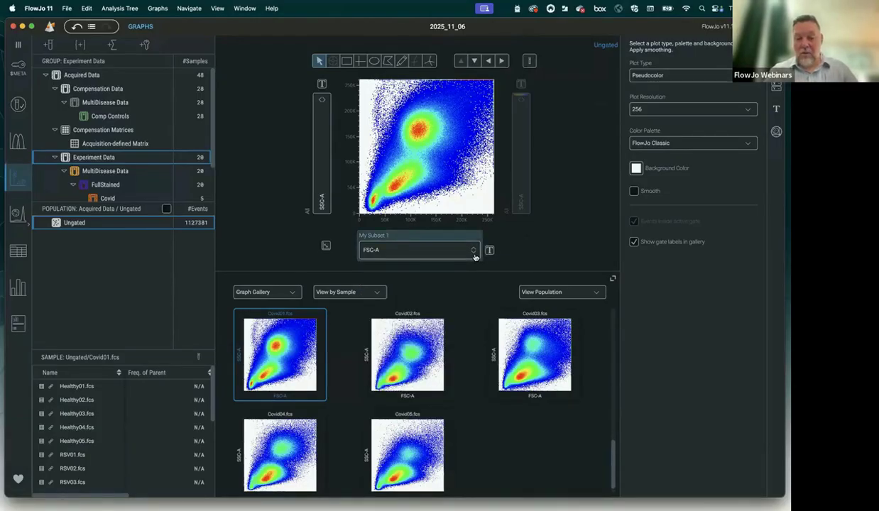
# Cycle the X-axis back and forth through the My Subset 1 parameters, ending on Comp-R780-A :: CD4
pyautogui.click(474, 254)
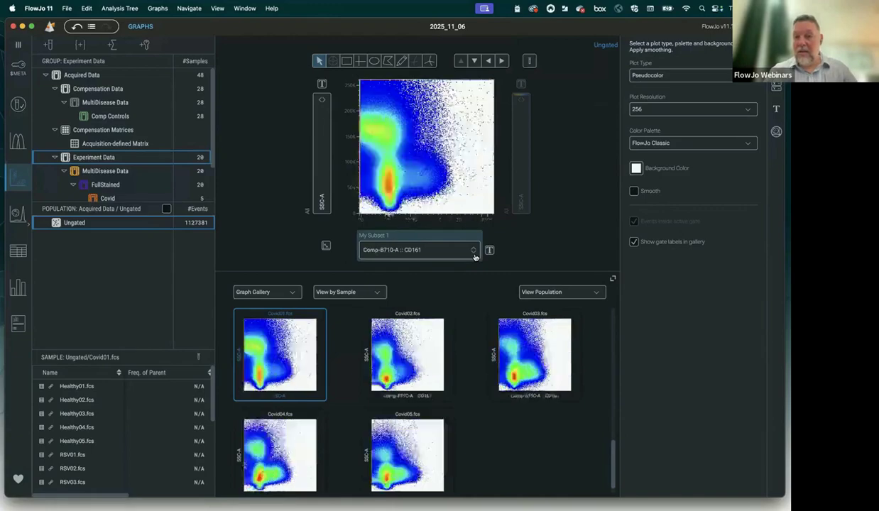
pyautogui.press('super+Right')
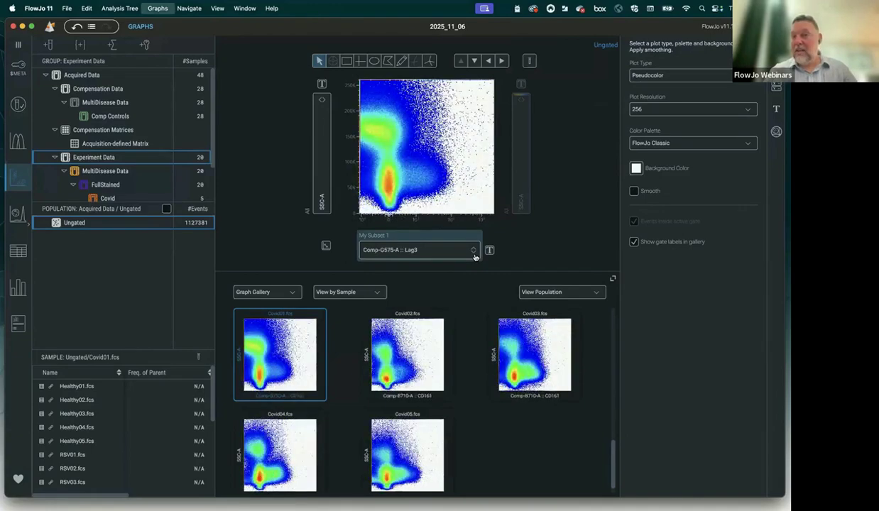
pyautogui.press('super+Right')
pyautogui.press('super+Right')
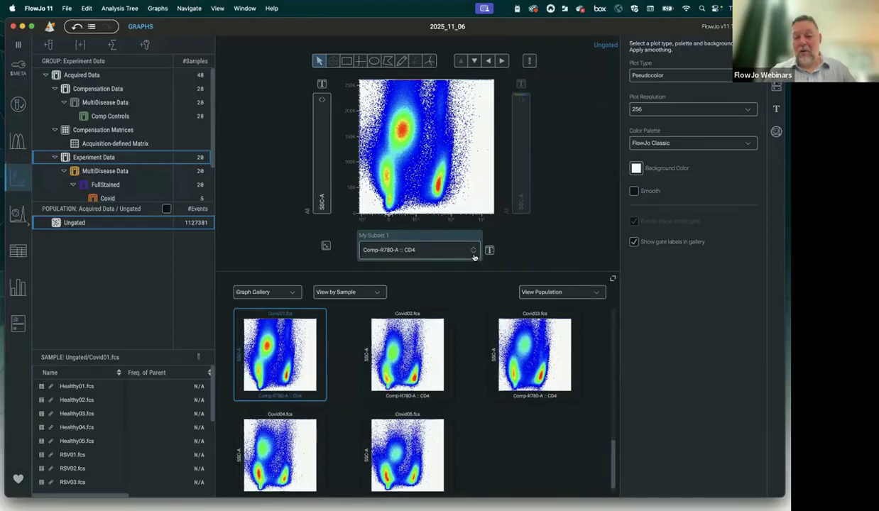
pyautogui.press('super+Left')
pyautogui.press('super+Left')
pyautogui.press('super+Left')
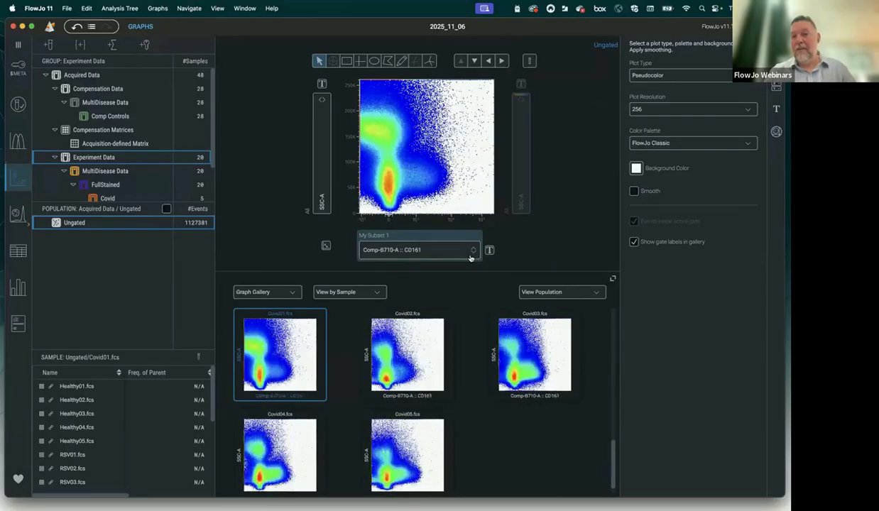
pyautogui.press('super+Right')
pyautogui.press('super+Right')
pyautogui.press('super+Right')
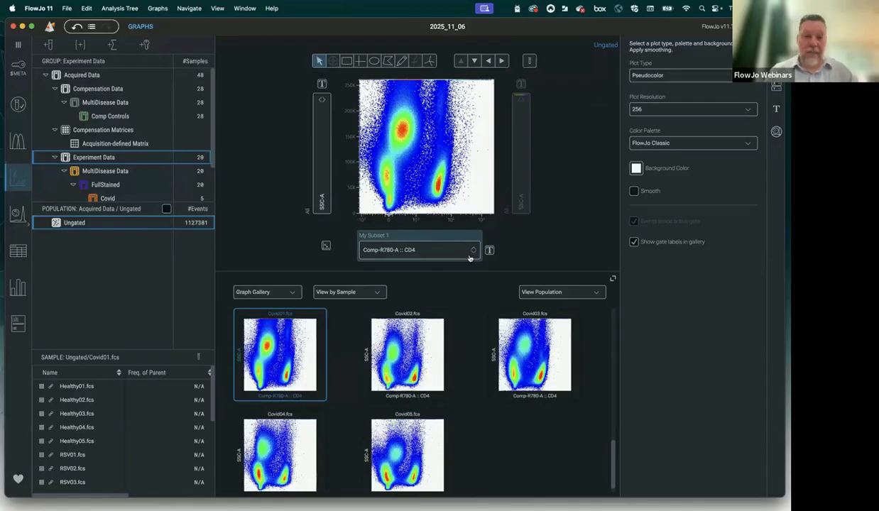
pyautogui.click(454, 250)
pyautogui.click(533, 233)
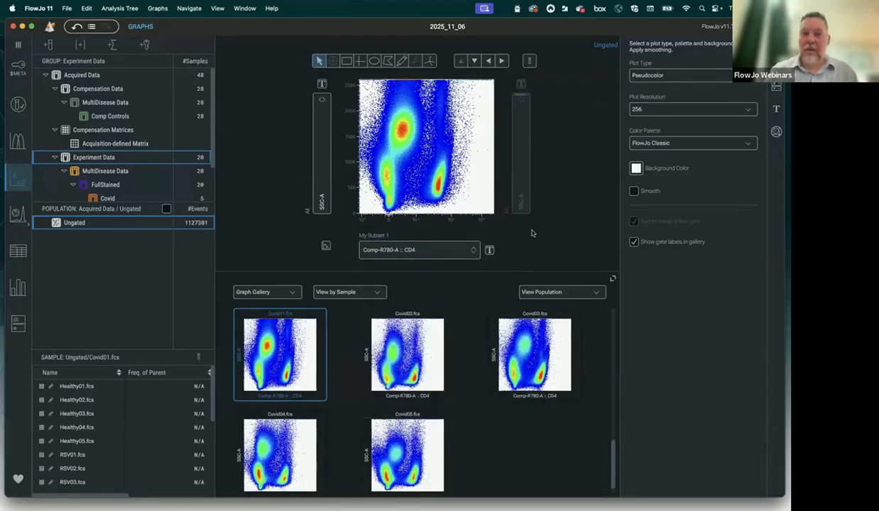
# Open the Quality Control workspace and run quality control on the Experiment Data group with all parameters and the existing test settings
pyautogui.click(19, 68)
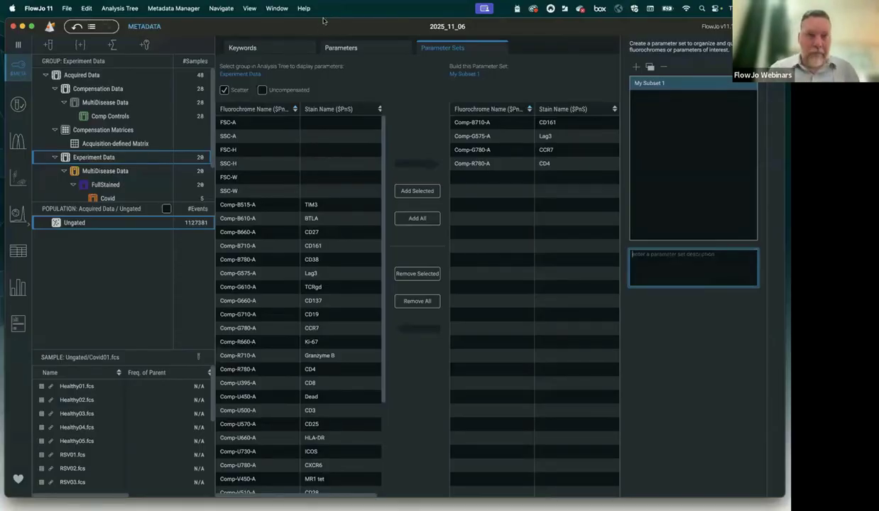
pyautogui.click(18, 104)
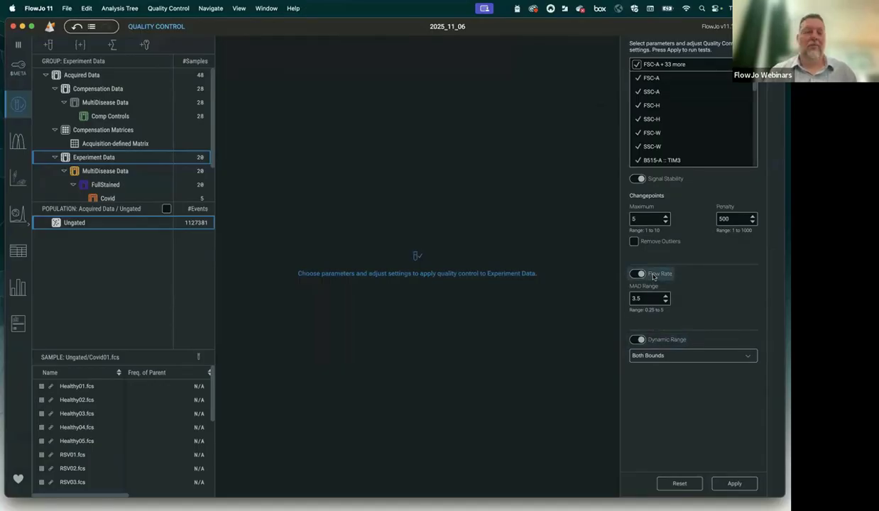
pyautogui.click(722, 488)
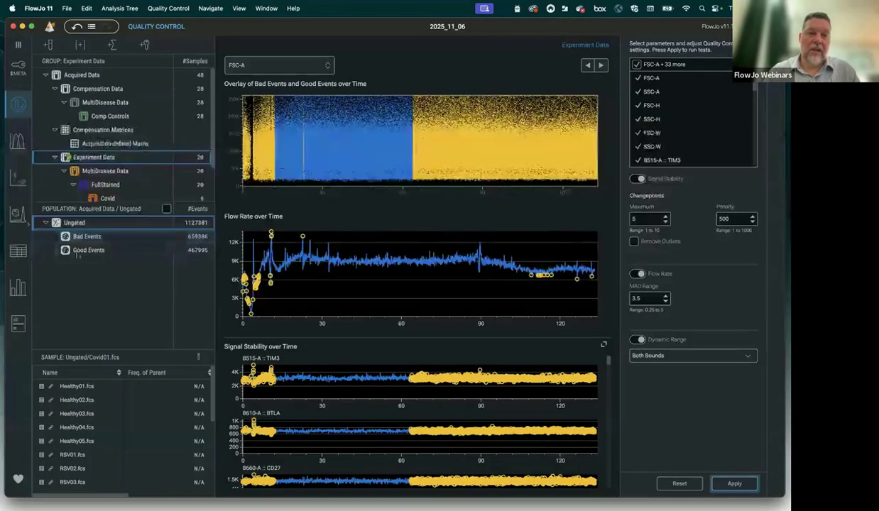
# Select the Good Events population and examine the quality control plots of Healthy05.fcs
pyautogui.click(89, 250)
pyautogui.click(77, 401)
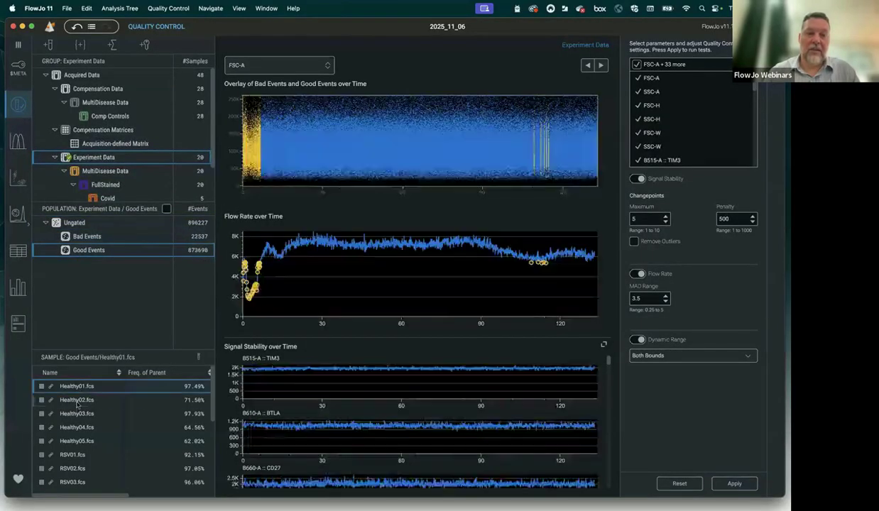
pyautogui.click(77, 441)
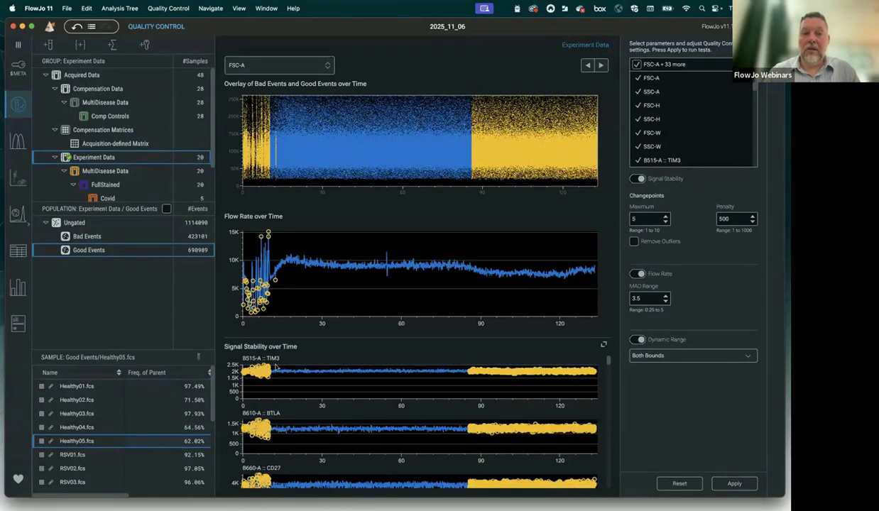
# Show the good and bad events overlay for B515-A :: TIM3, and switch it to B780-A :: CD38
pyautogui.click(324, 68)
pyautogui.click(283, 175)
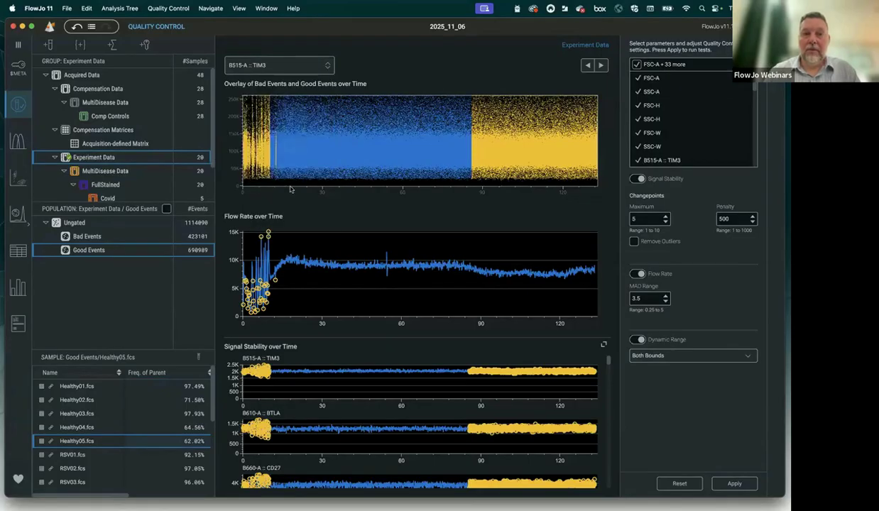
pyautogui.click(325, 66)
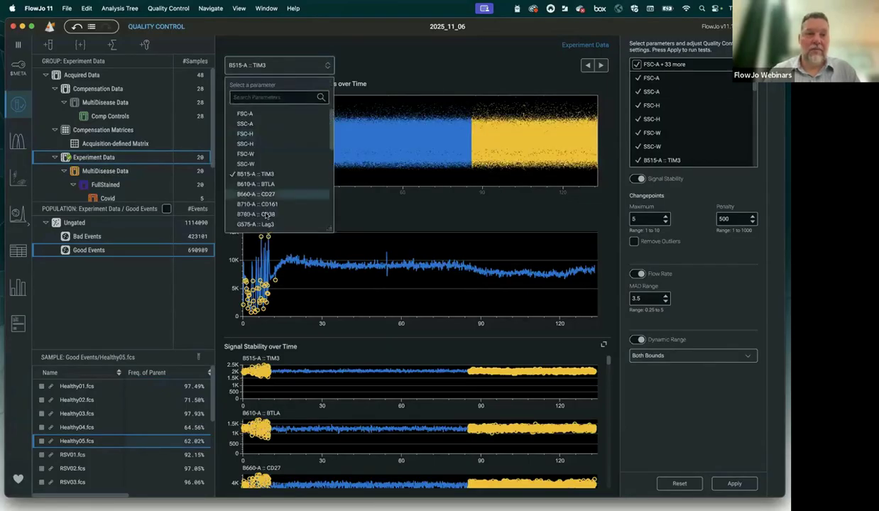
pyautogui.click(276, 207)
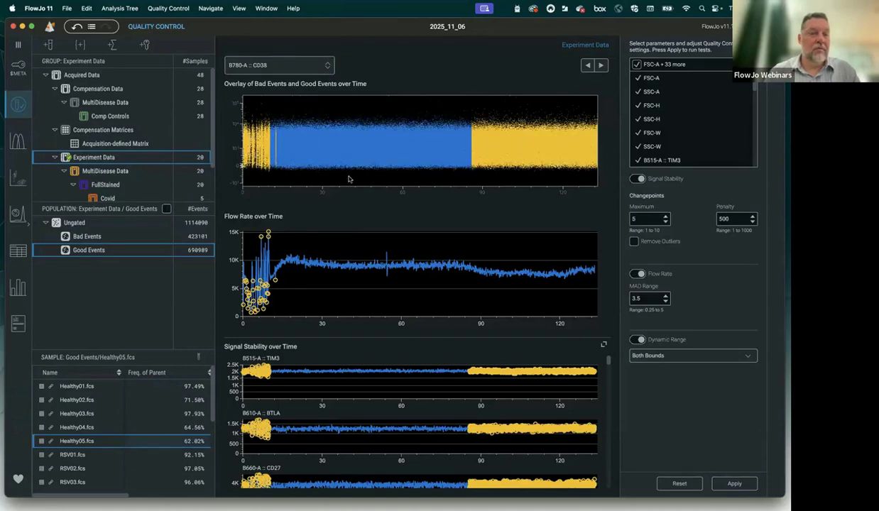
# Step through the samples' quality control results as far as RSV04.fcs and return to RSV03.fcs
pyautogui.click(600, 66)
pyautogui.click(600, 66)
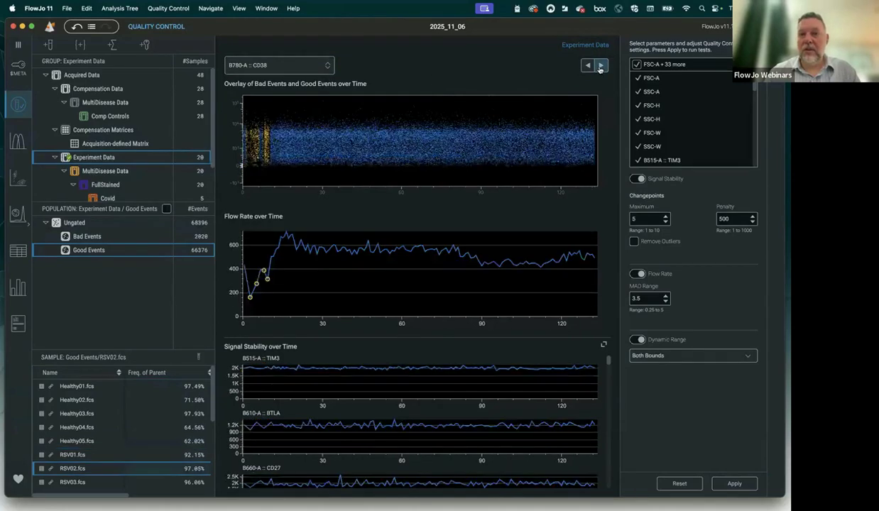
pyautogui.click(600, 66)
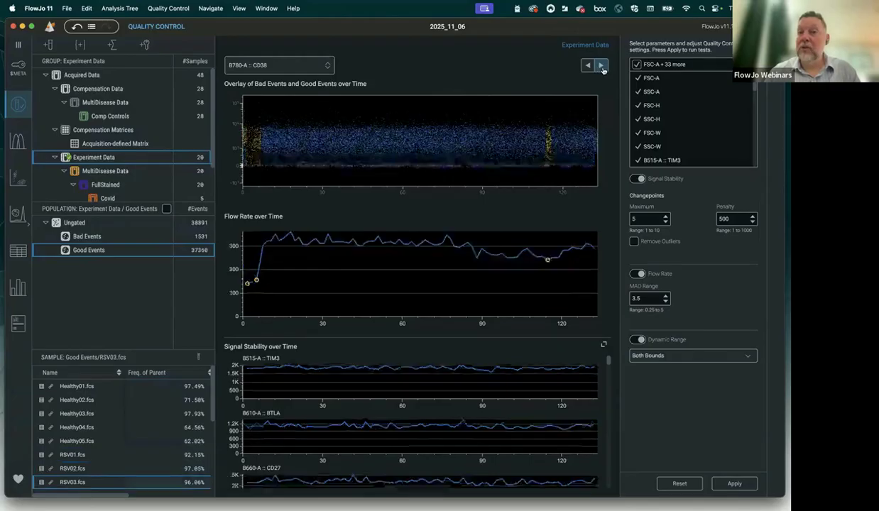
pyautogui.click(601, 66)
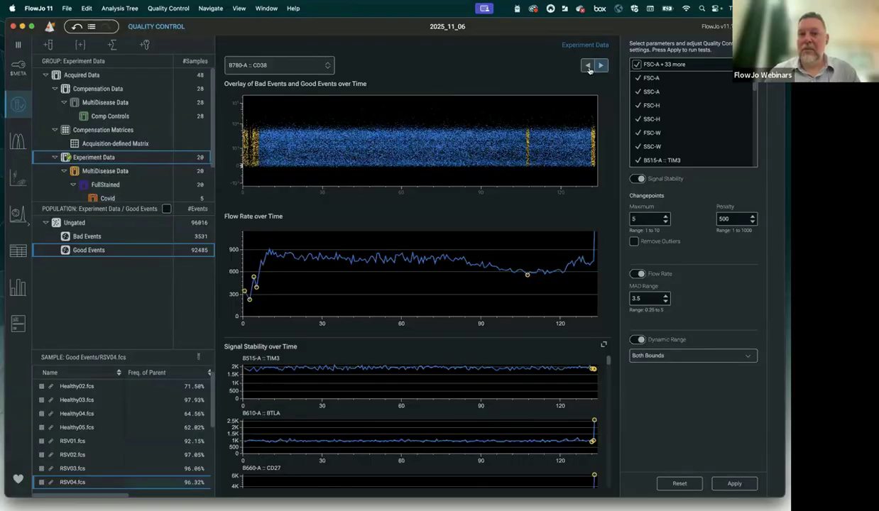
pyautogui.click(587, 66)
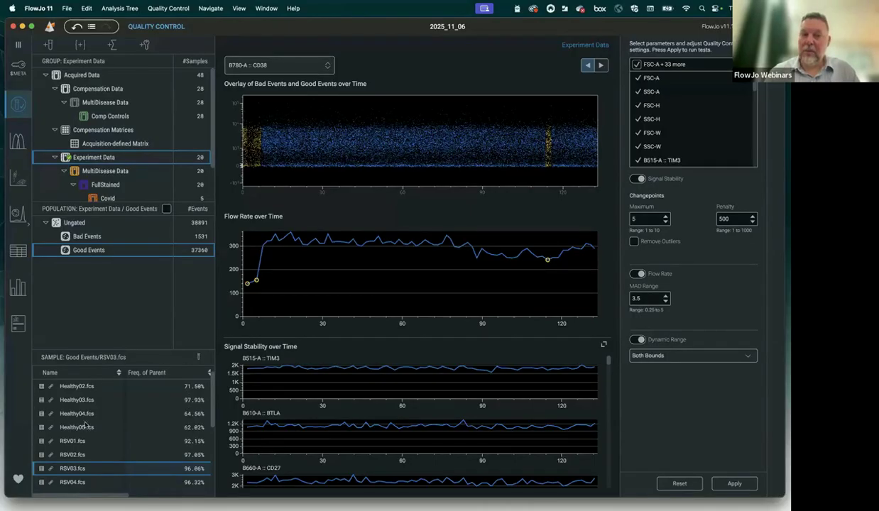
# Widen the analysis tree to include the Key3- Sort Order column and compare the samples' Good Events frequencies of parent
pyautogui.scroll(-1, 86, 419)
pyautogui.scroll(-3, 89, 424)
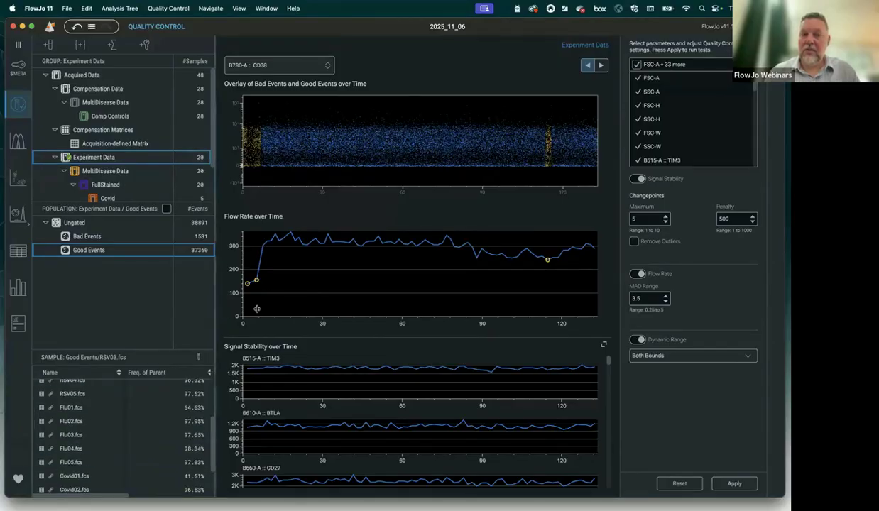
pyautogui.moveTo(211, 302); pyautogui.dragTo(353, 305)
pyautogui.scroll(5, 202, 439)
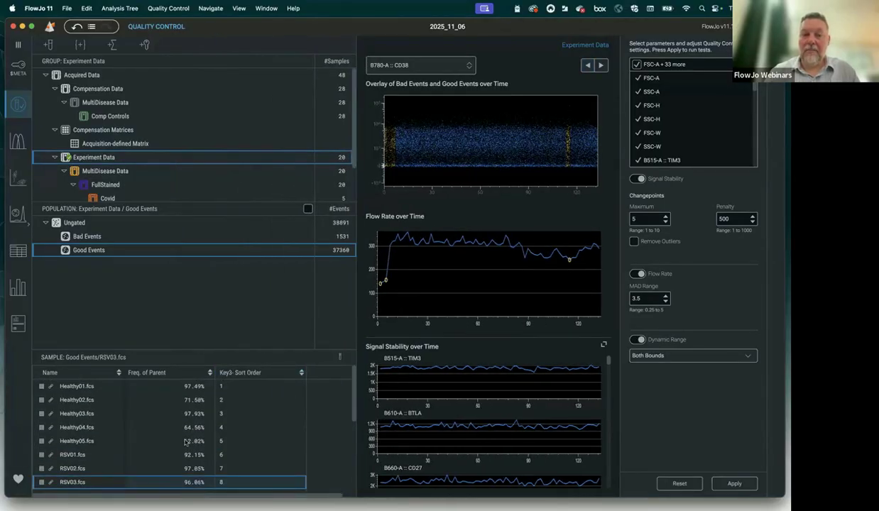
pyautogui.scroll(-5, 110, 420)
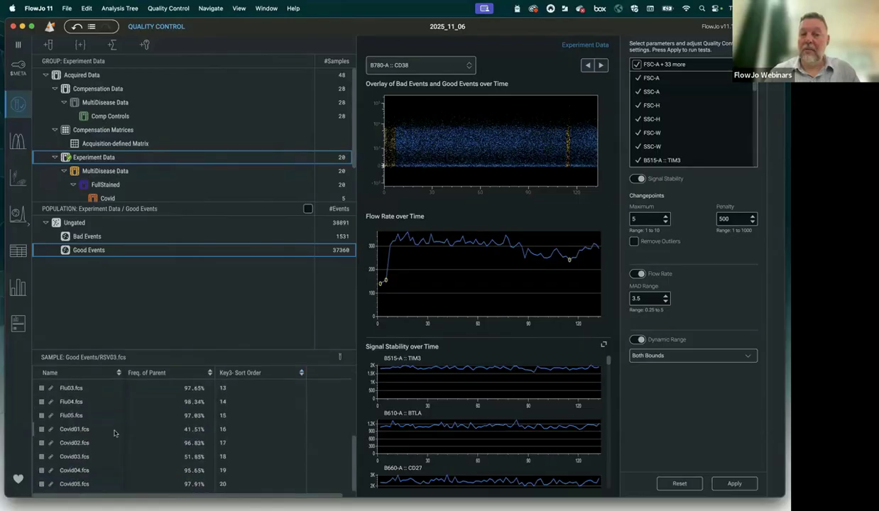
pyautogui.scroll(5, 114, 432)
pyautogui.scroll(-3, 114, 433)
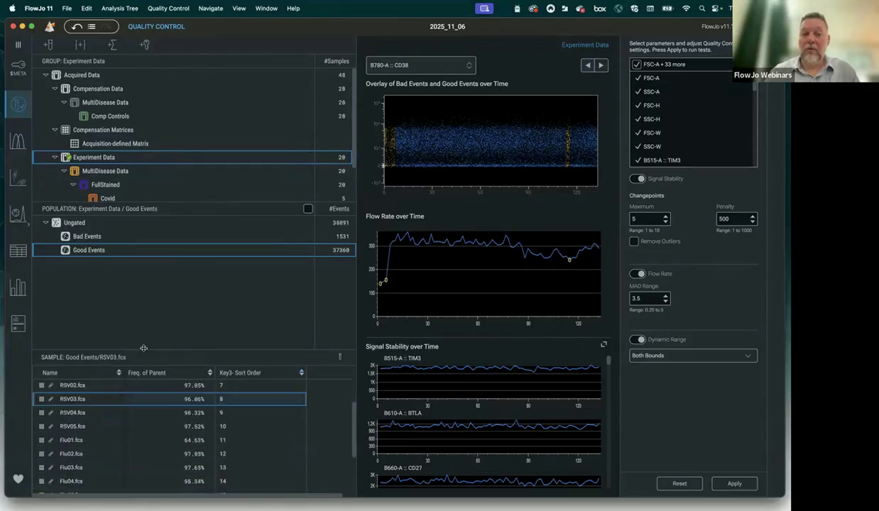
# Resize the group, population and sample sections of the analysis tree by moving the dividers between them
pyautogui.moveTo(134, 349); pyautogui.dragTo(134, 282)
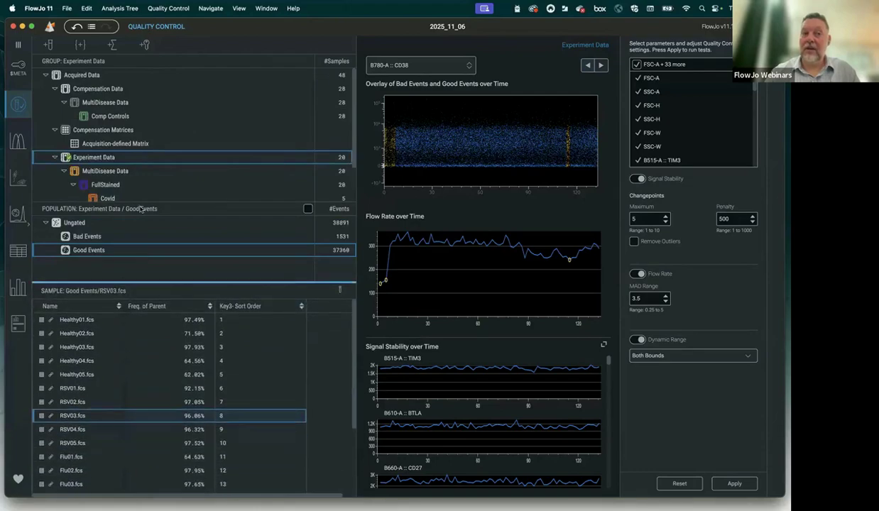
pyautogui.moveTo(139, 202)
pyautogui.mouseDown()
pyautogui.moveTo(136, 108)
pyautogui.moveTo(135, 204)
pyautogui.mouseUp()
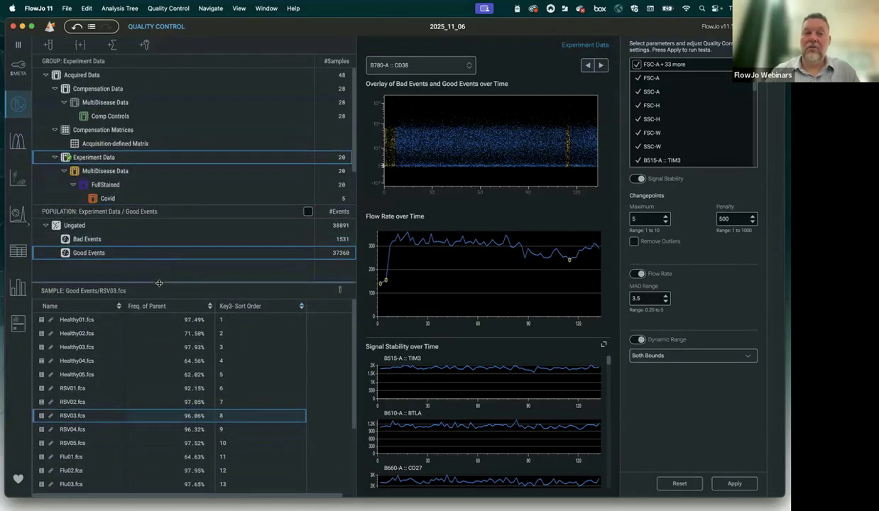
pyautogui.moveTo(159, 286); pyautogui.dragTo(131, 344)
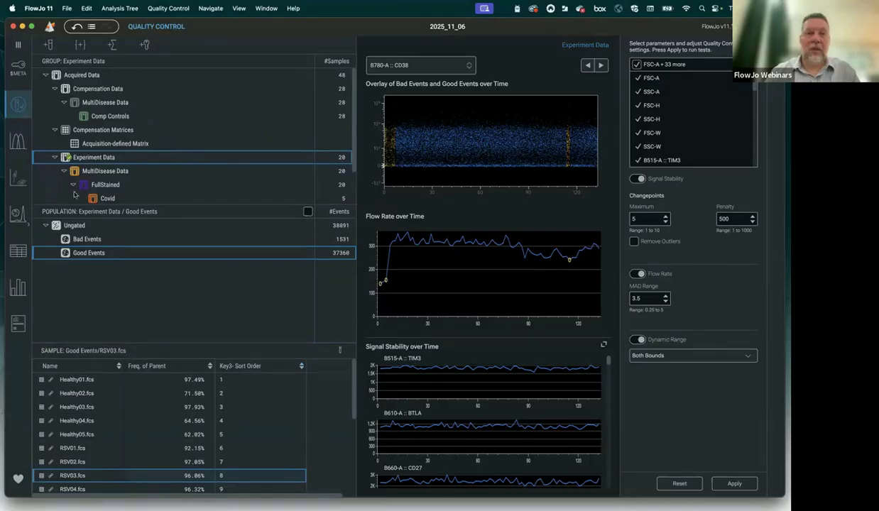
# Start the Compensation Wizard on the Compensation Data group, and collapse the analysis tree to give the wizard the full width
pyautogui.click(18, 145)
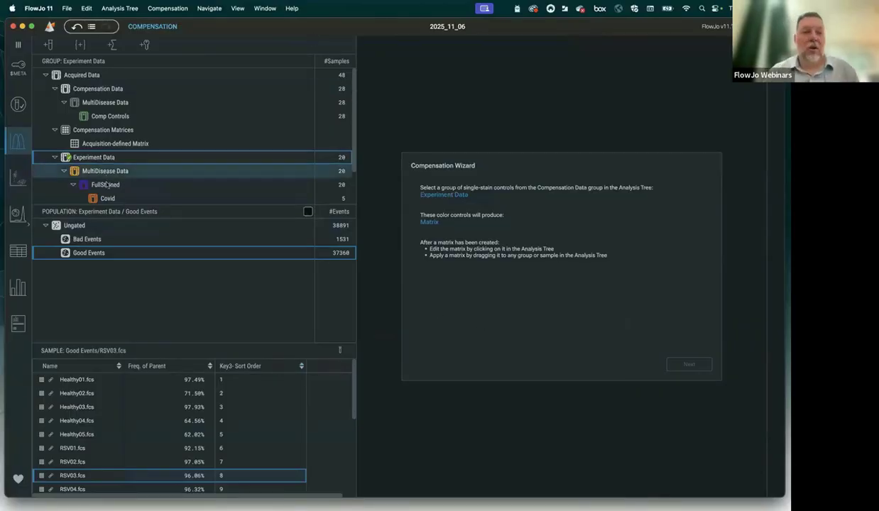
pyautogui.moveTo(127, 205)
pyautogui.mouseDown()
pyautogui.moveTo(119, 261)
pyautogui.moveTo(116, 250)
pyautogui.mouseUp()
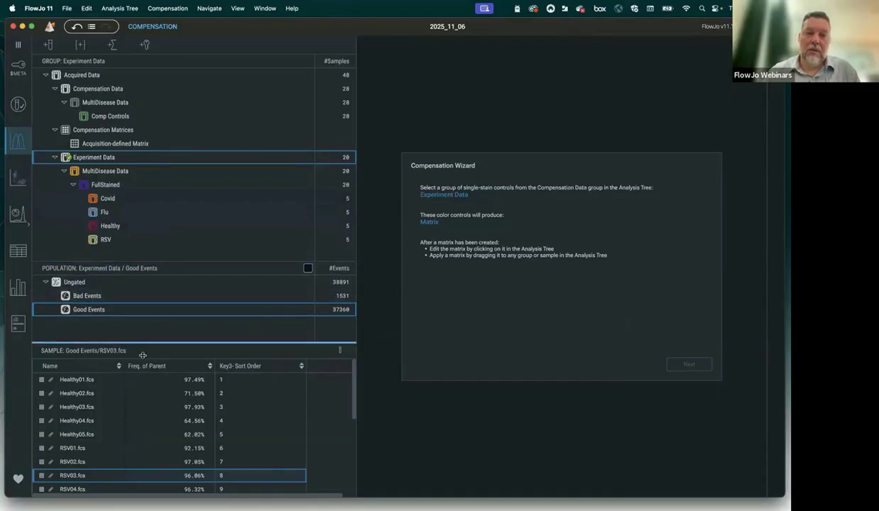
pyautogui.moveTo(143, 355); pyautogui.dragTo(143, 367)
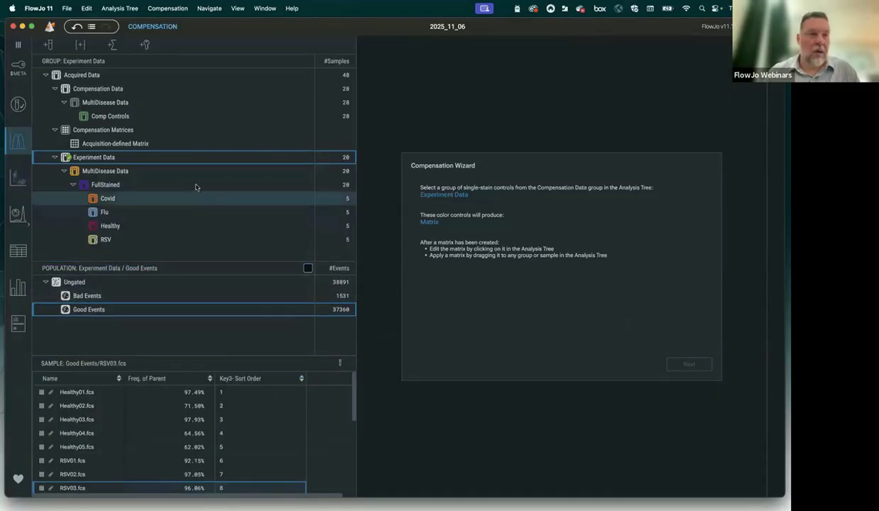
pyautogui.click(110, 91)
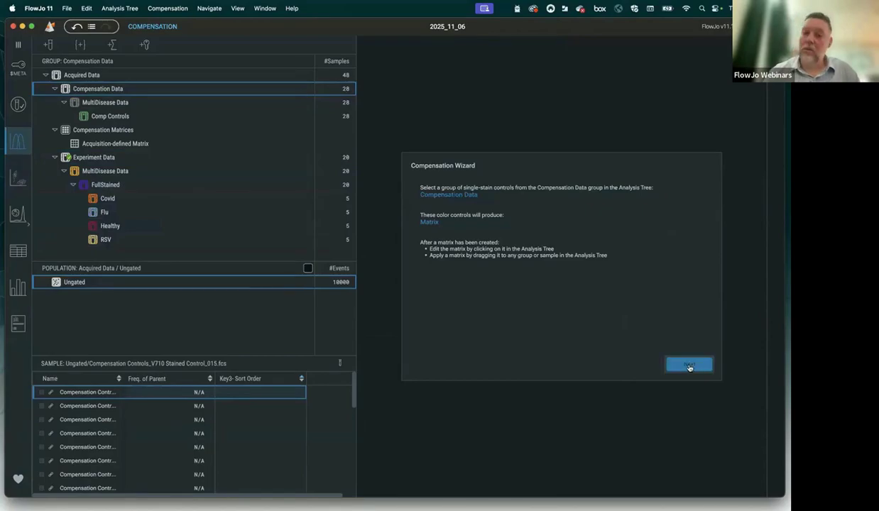
pyautogui.click(688, 366)
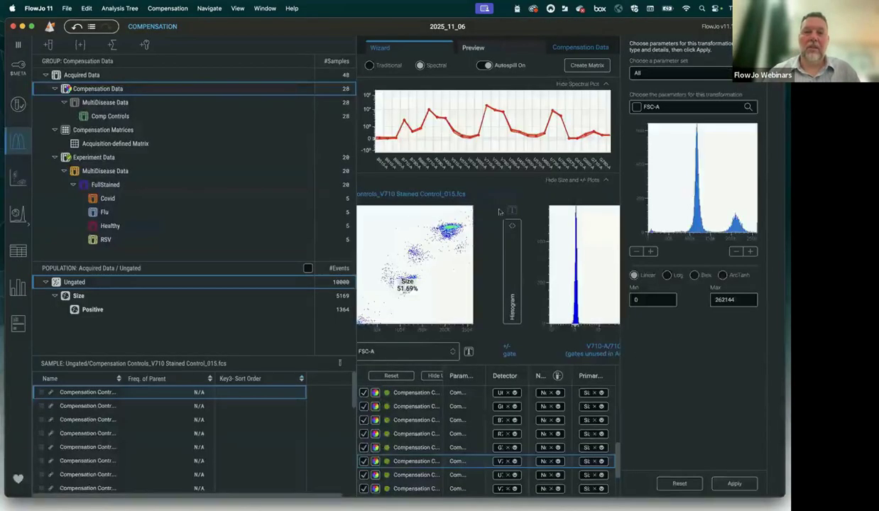
pyautogui.moveTo(355, 163); pyautogui.dragTo(149, 158)
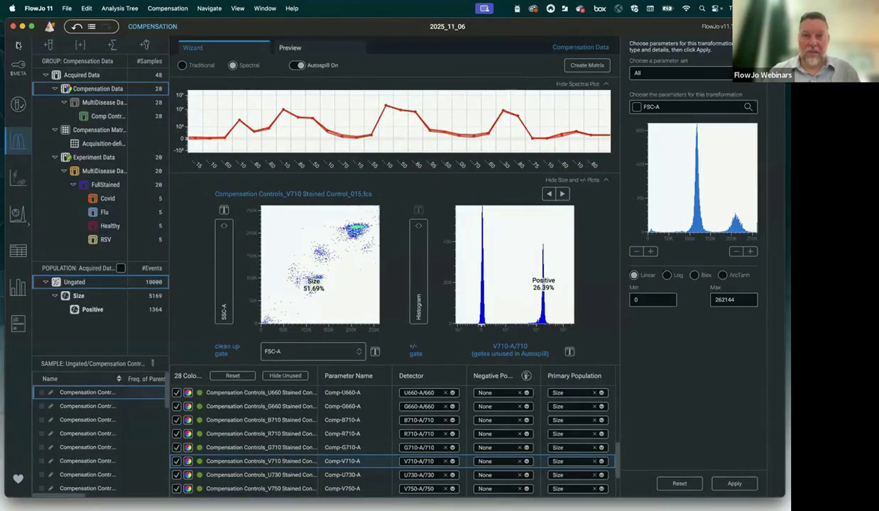
pyautogui.click(18, 45)
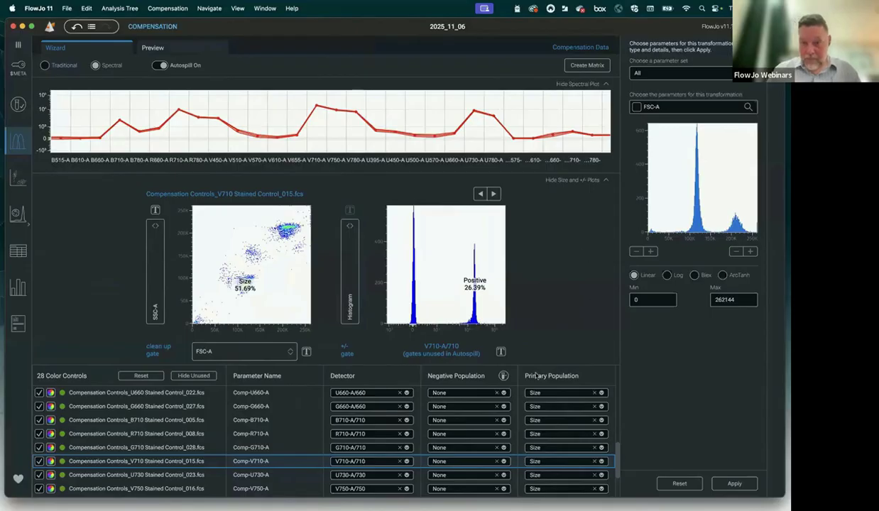
# Set the extra negative decades of the V710-A biexponential transformation to 0.1 and hide the spectral plot
pyautogui.click(500, 351)
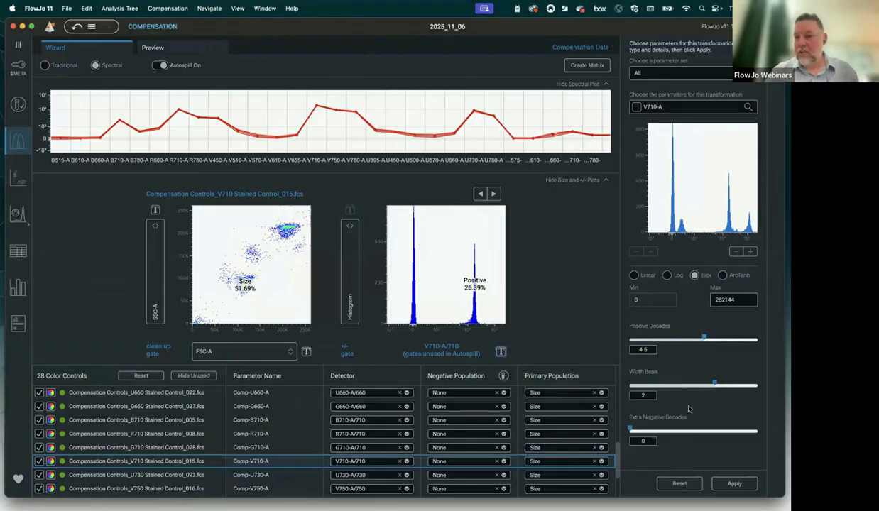
pyautogui.moveTo(629, 430); pyautogui.dragTo(669, 429)
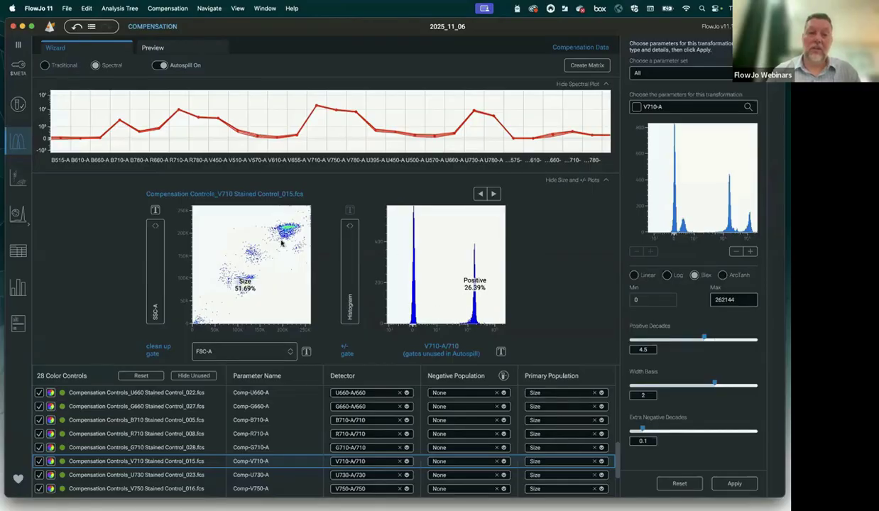
pyautogui.click(602, 84)
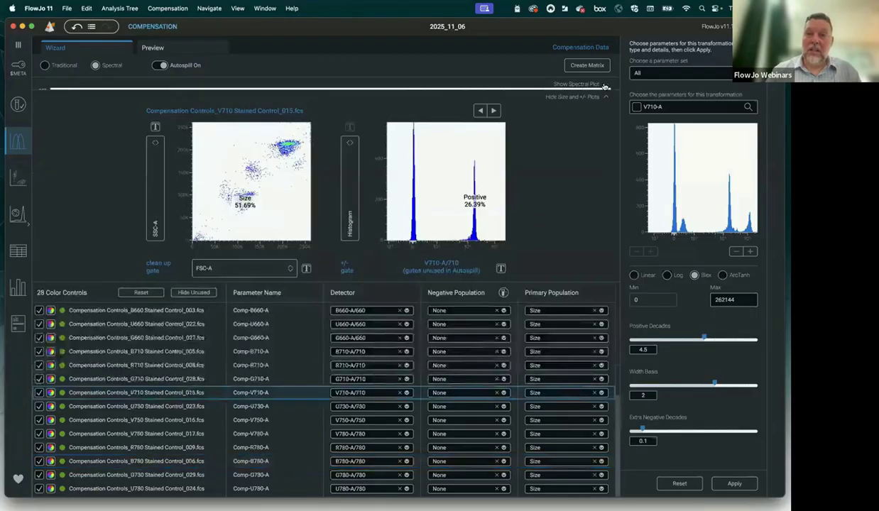
# Show the spectral plot again and review the spectra and gates of the stained controls from B660 through R710
pyautogui.click(105, 395)
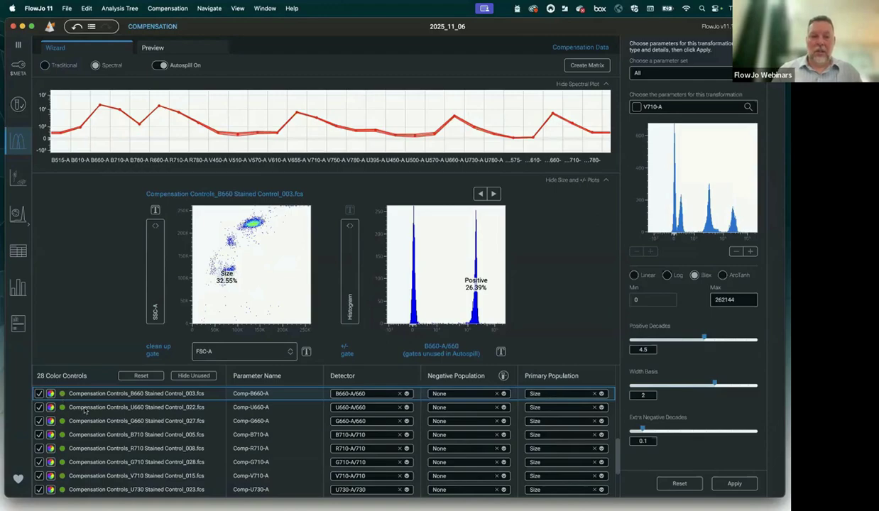
pyautogui.click(85, 410)
pyautogui.click(87, 416)
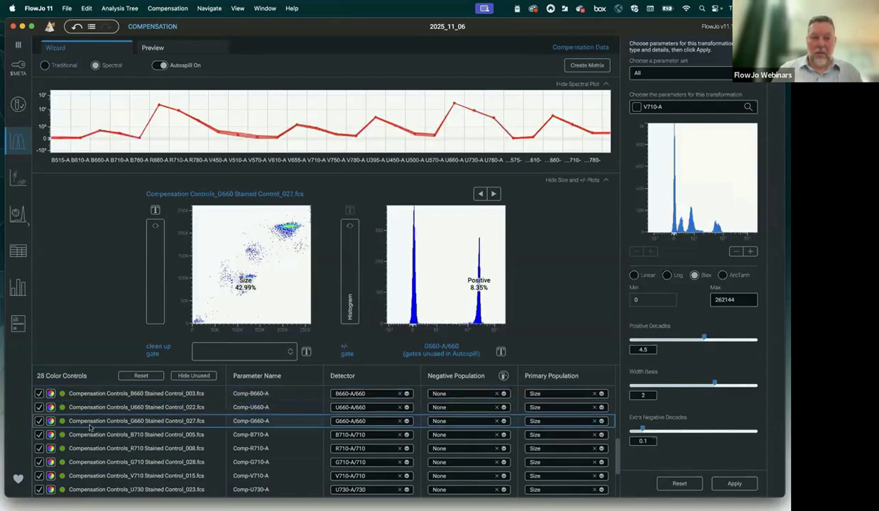
pyautogui.click(90, 437)
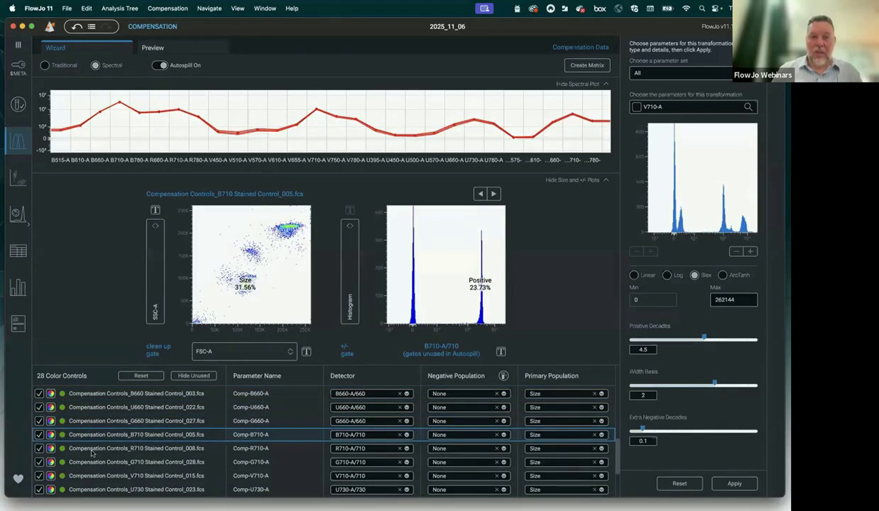
pyautogui.click(91, 450)
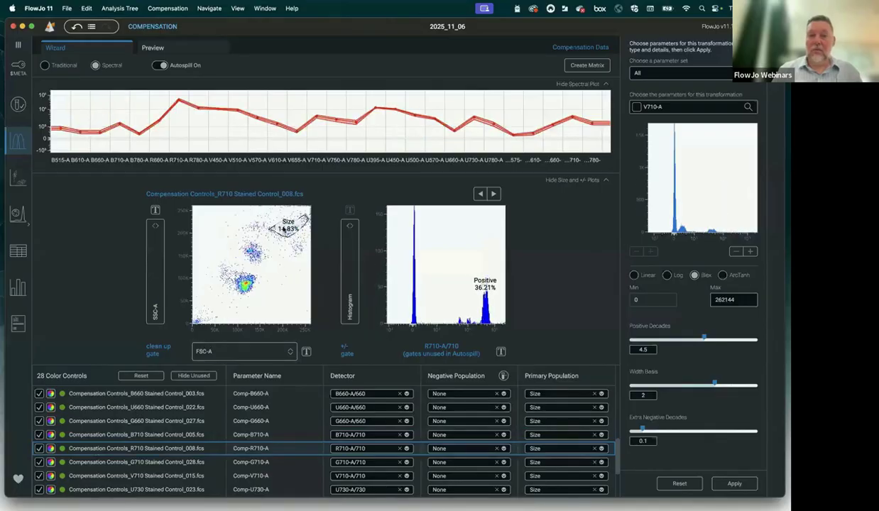
# Move the R710 control's Size gate from the upper cluster onto the middle cluster of the FSC-A/SSC-A plot
pyautogui.click(296, 235)
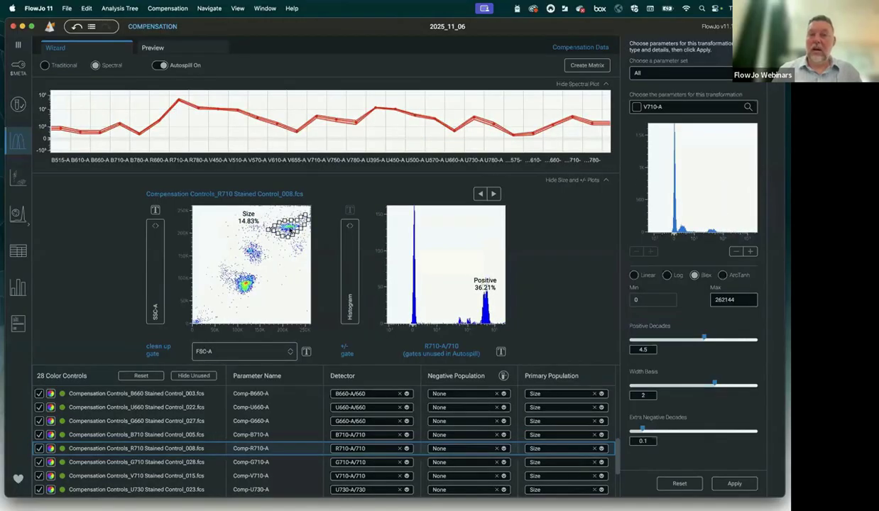
pyautogui.moveTo(288, 231); pyautogui.dragTo(248, 256)
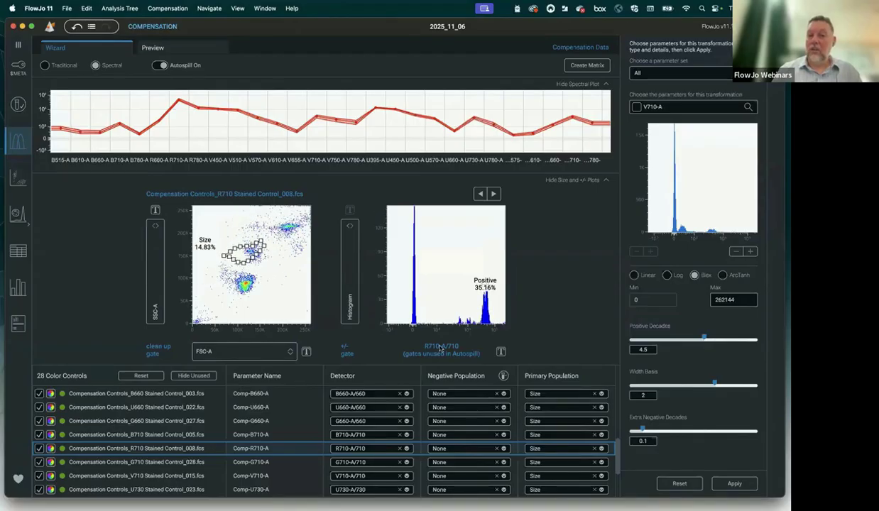
# Redraw the R710 control's Size gate as a polygon around the lower cluster and move it onto the upper cluster
pyautogui.click(230, 283)
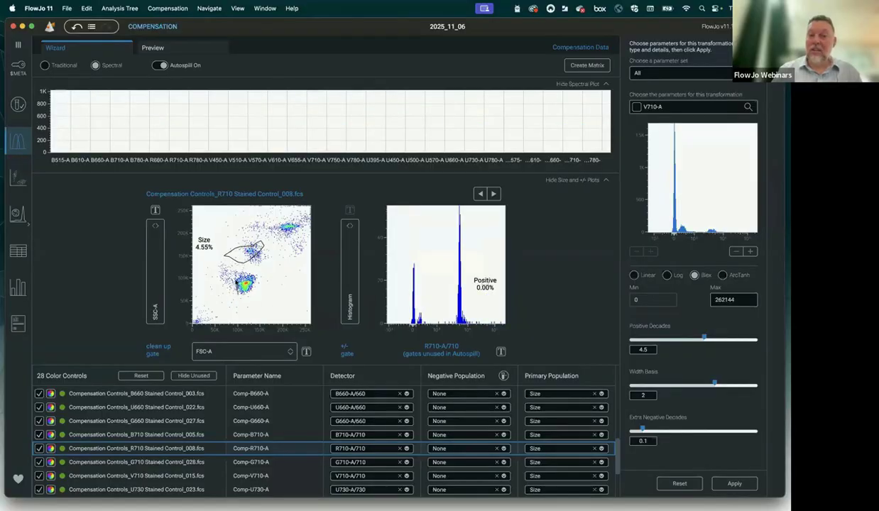
pyautogui.click(239, 271)
pyautogui.click(253, 271)
pyautogui.click(262, 278)
pyautogui.click(257, 290)
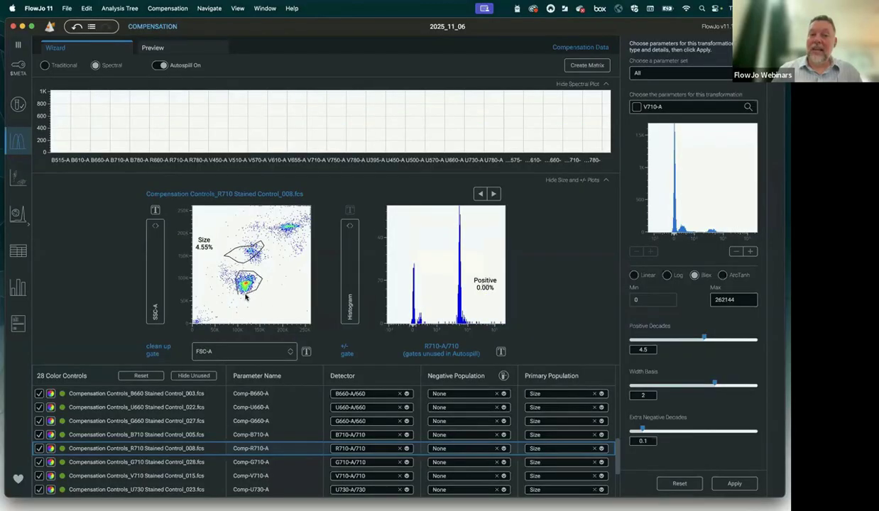
pyautogui.doubleClick(246, 297)
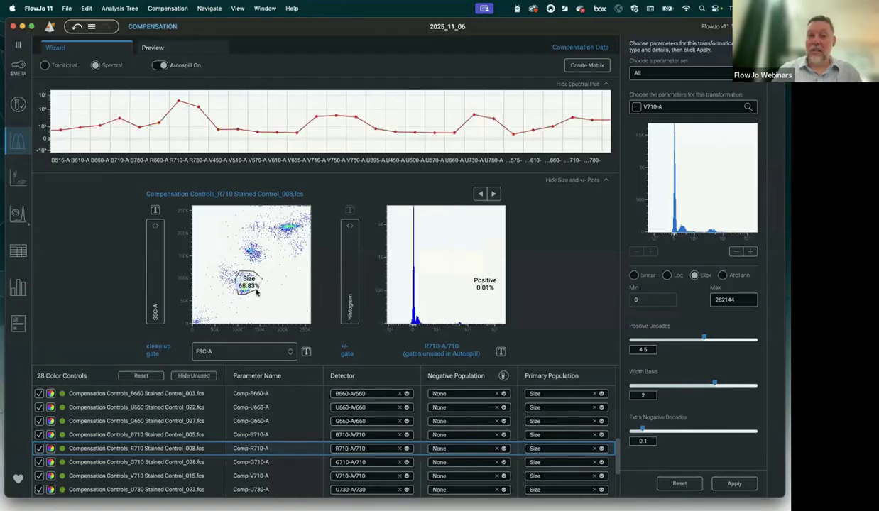
pyautogui.moveTo(257, 291); pyautogui.dragTo(286, 229)
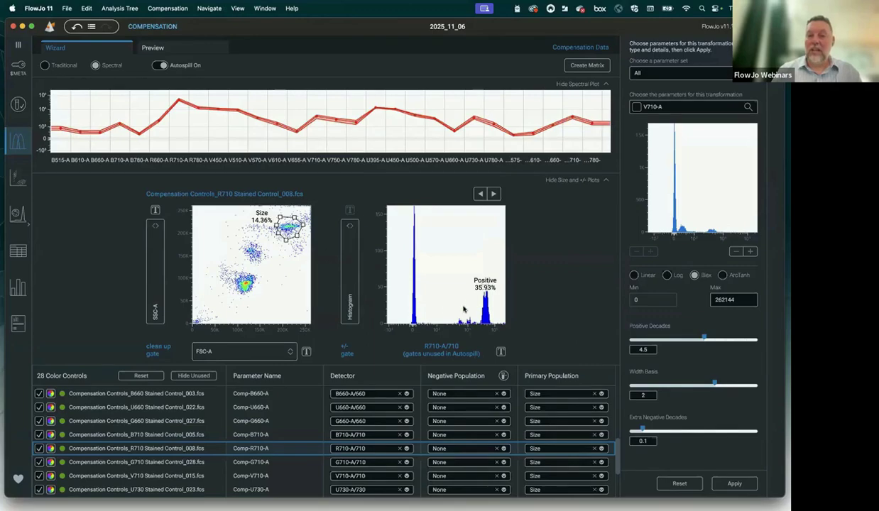
# Review the spectra, Size gates and histograms of the stained controls from G710 through B780
pyautogui.click(129, 463)
pyautogui.click(130, 477)
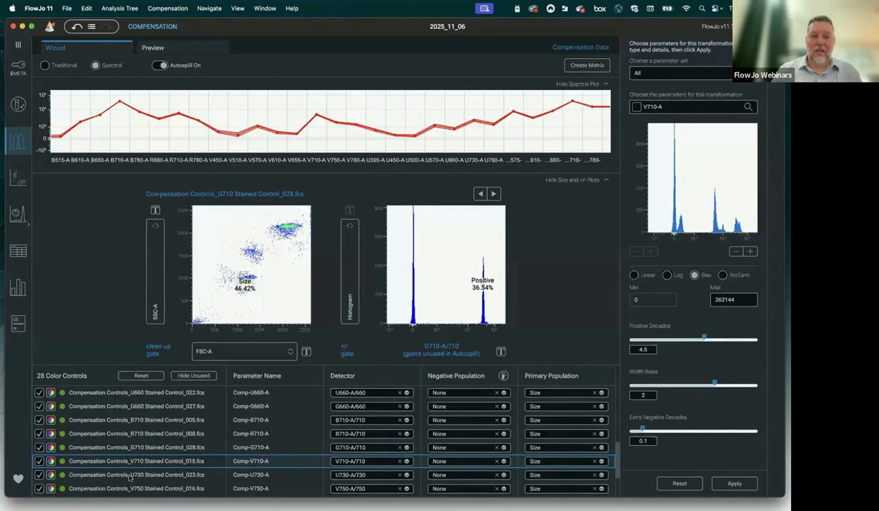
pyautogui.click(130, 477)
pyautogui.click(134, 473)
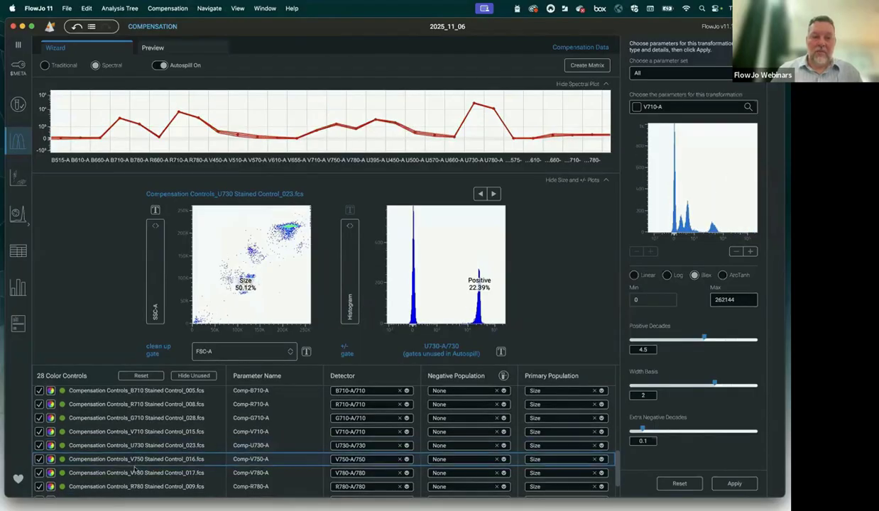
pyautogui.click(136, 473)
pyautogui.scroll(-2, 137, 457)
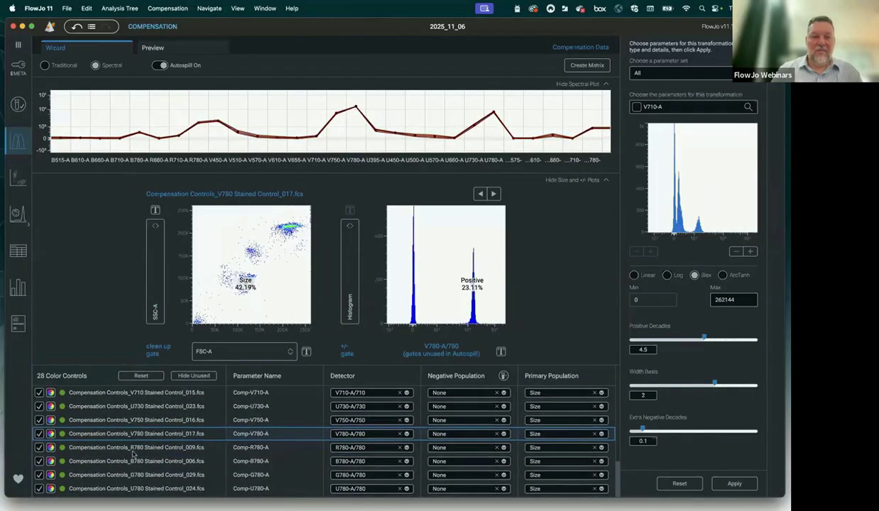
pyautogui.click(136, 449)
pyautogui.click(136, 460)
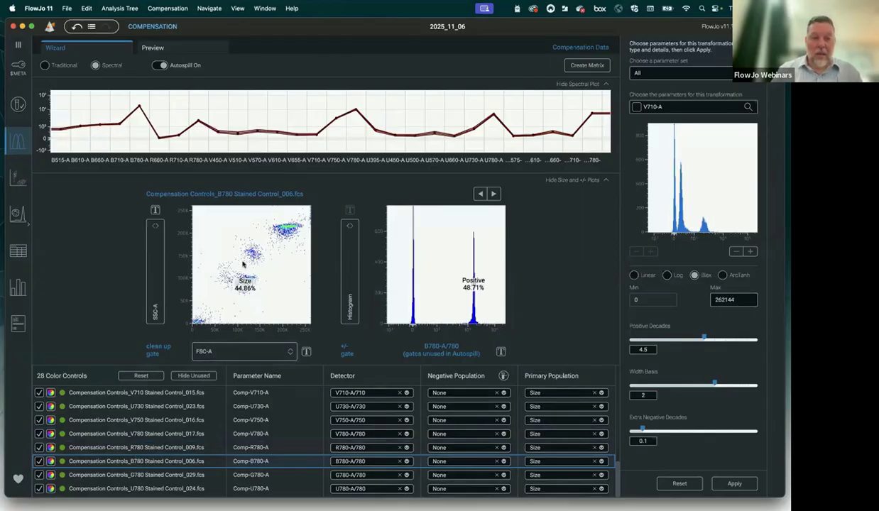
# Expand the analysis tree and redraw the B780 control's Size gate more widely around the lower cluster
pyautogui.click(245, 284)
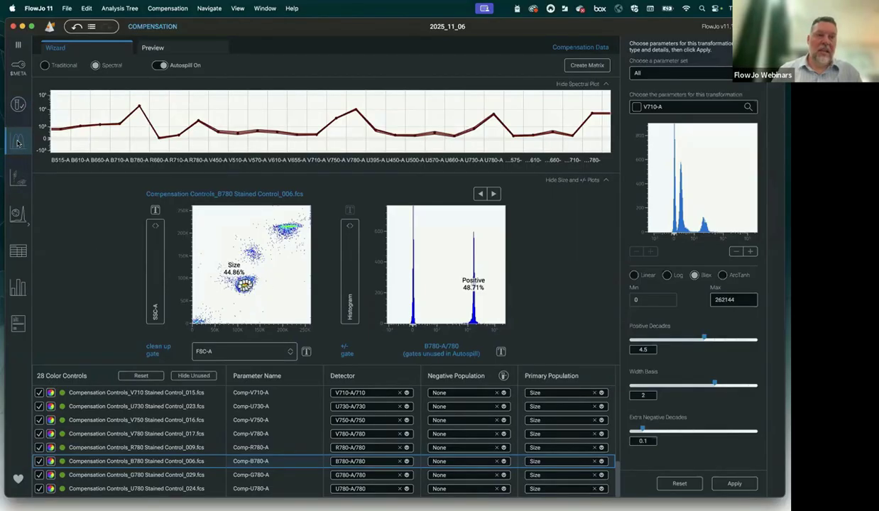
pyautogui.click(18, 44)
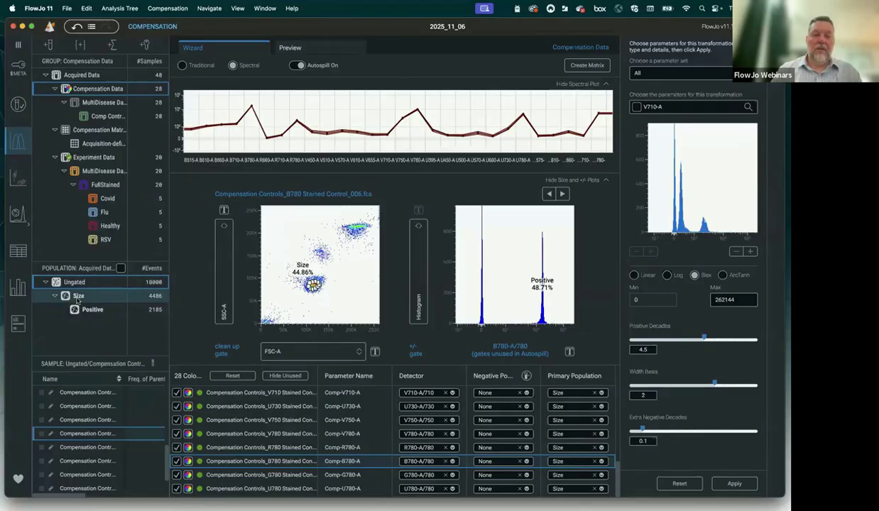
pyautogui.rightClick(79, 299)
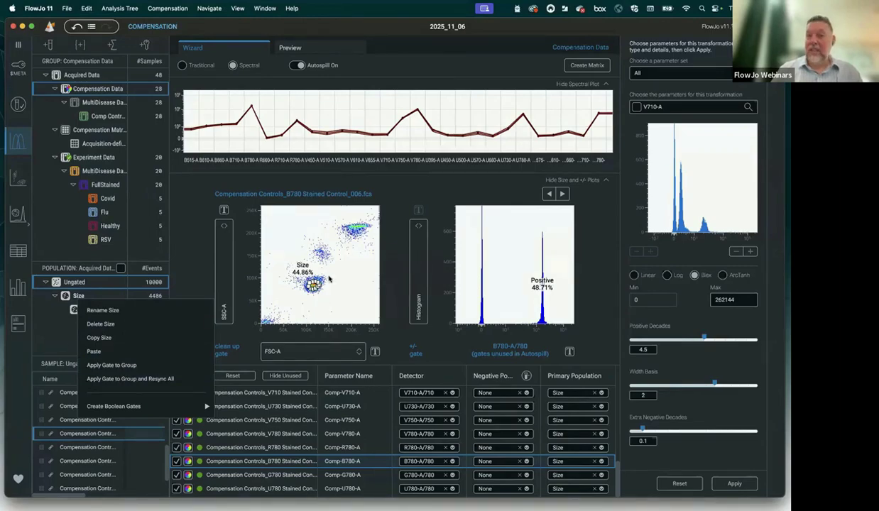
pyautogui.click(306, 299)
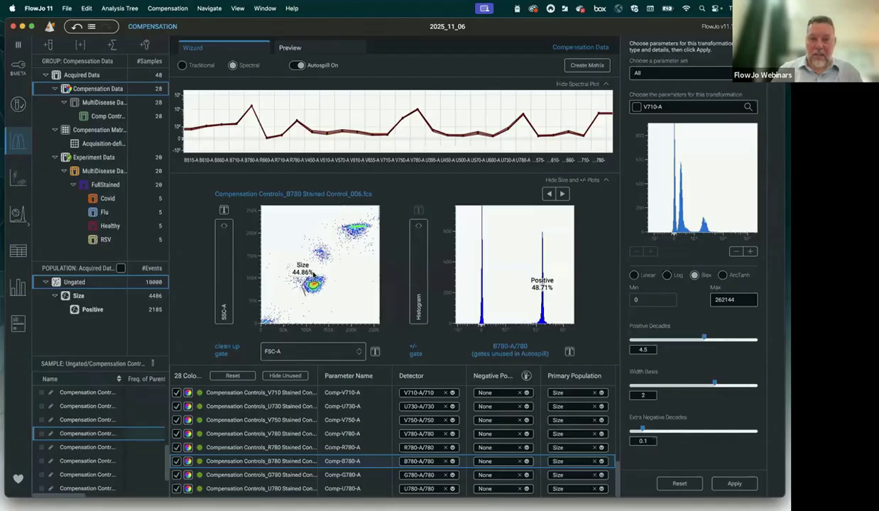
pyautogui.click(308, 288)
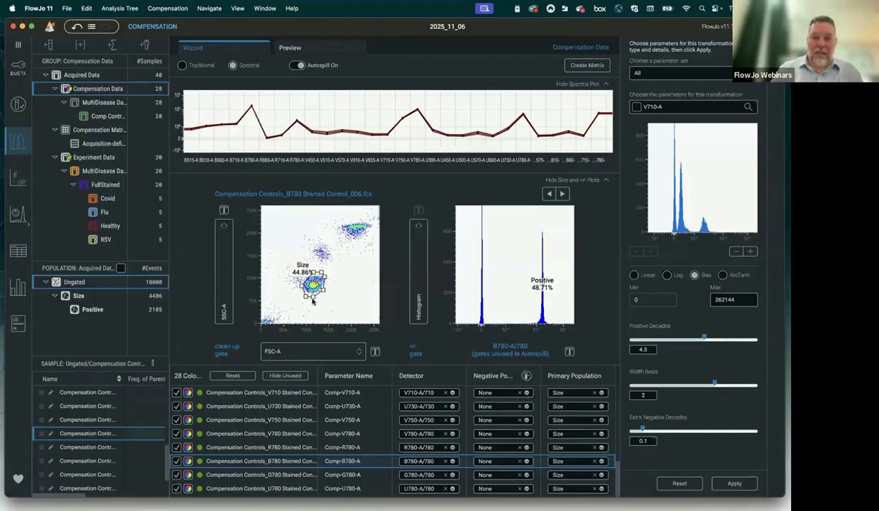
pyautogui.click(221, 448)
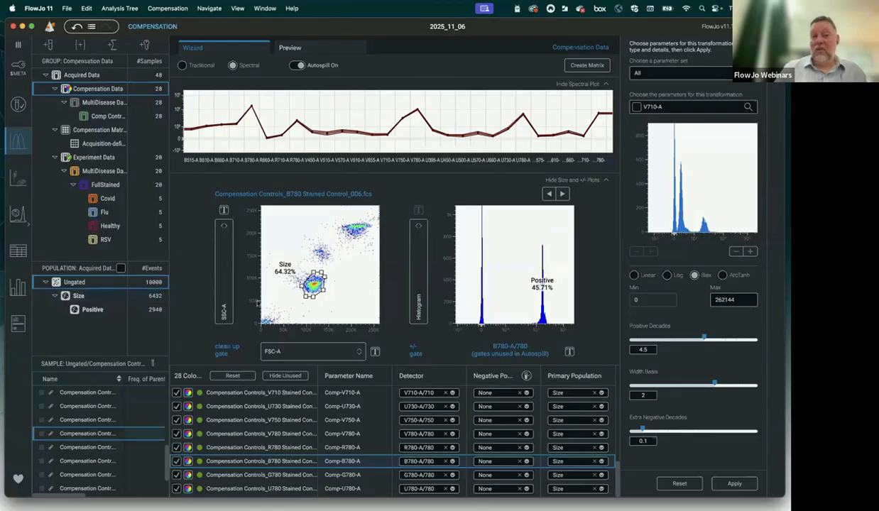
# Apply the B780 control's Size gate to the whole Compensation Data group and resync all samples
pyautogui.rightClick(90, 298)
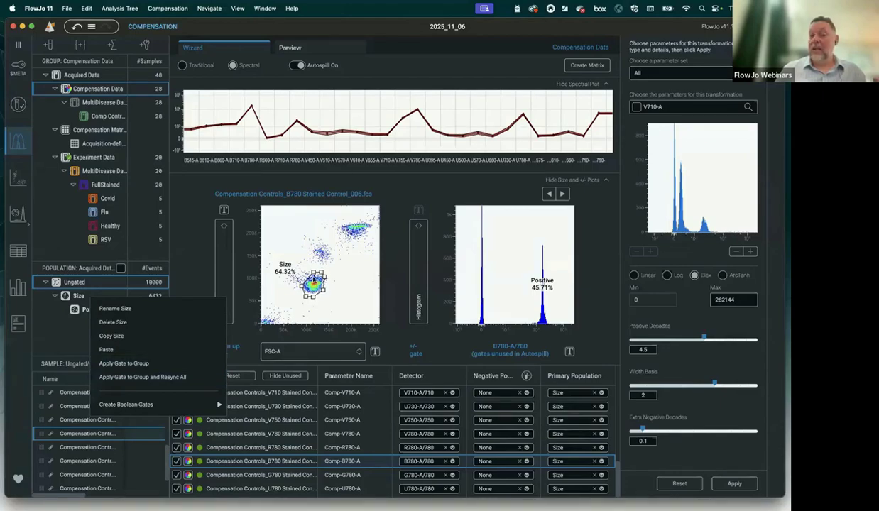
pyautogui.click(76, 296)
pyautogui.rightClick(76, 297)
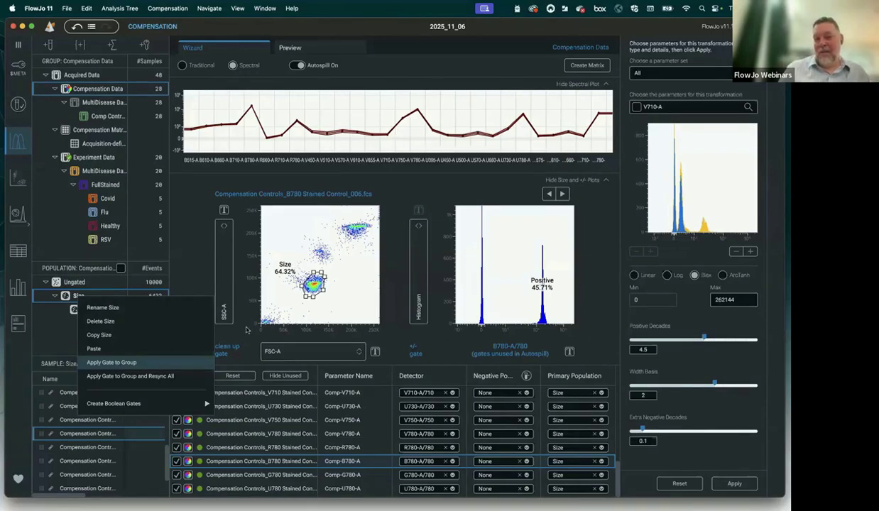
pyautogui.click(147, 377)
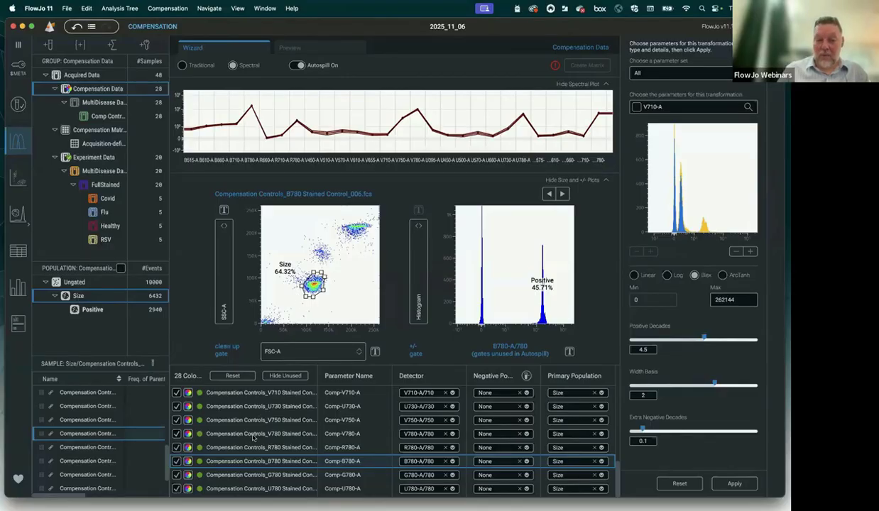
# Find the flagged B660 control and move its Size gate onto the lower cluster
pyautogui.moveTo(388, 365); pyautogui.dragTo(387, 219)
pyautogui.click(249, 308)
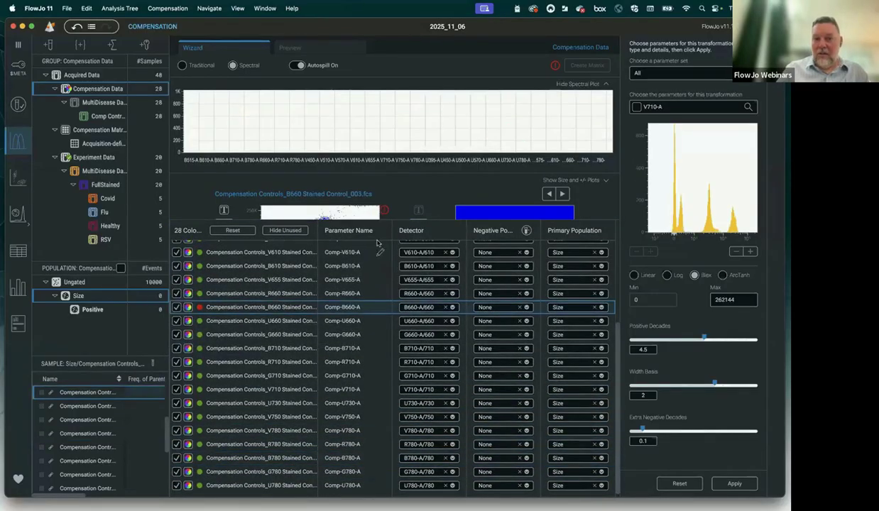
pyautogui.moveTo(357, 221); pyautogui.dragTo(361, 368)
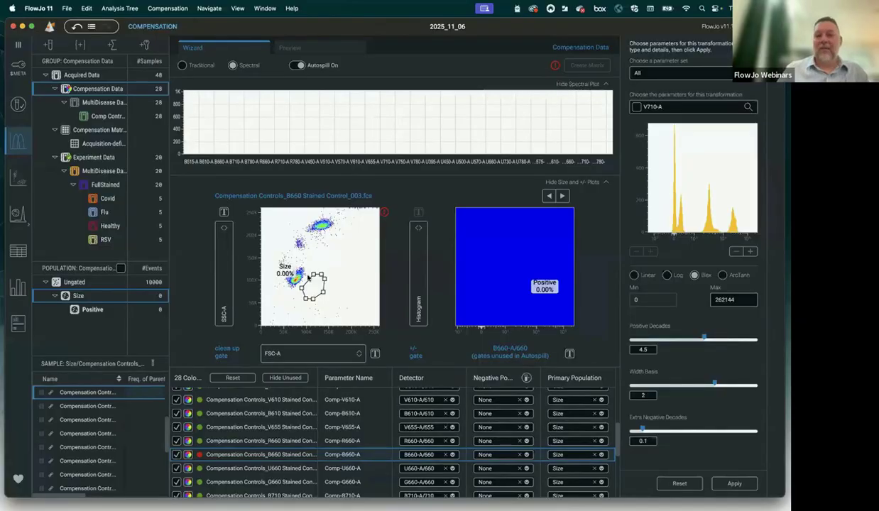
pyautogui.moveTo(306, 286); pyautogui.dragTo(291, 276)
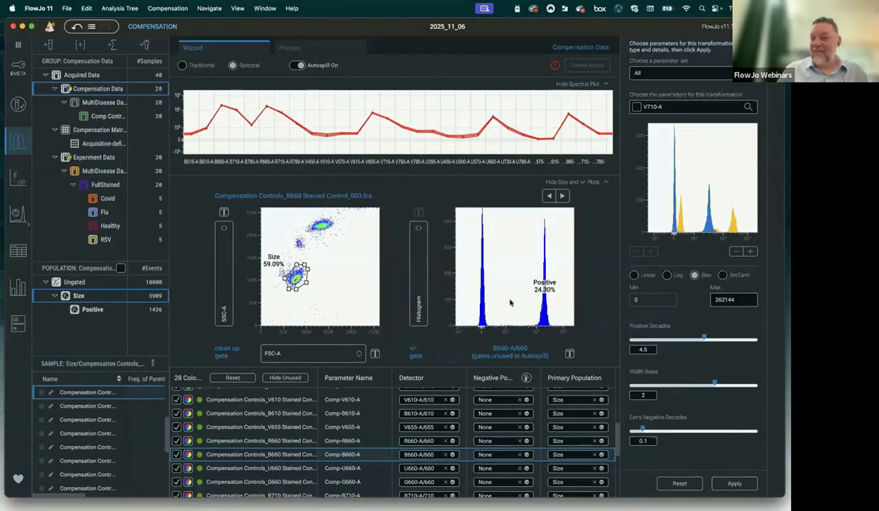
# Move the Size gates of the flagged U570 and V510 controls onto their lower clusters
pyautogui.moveTo(383, 366); pyautogui.dragTo(383, 323)
pyautogui.scroll(5, 227, 425)
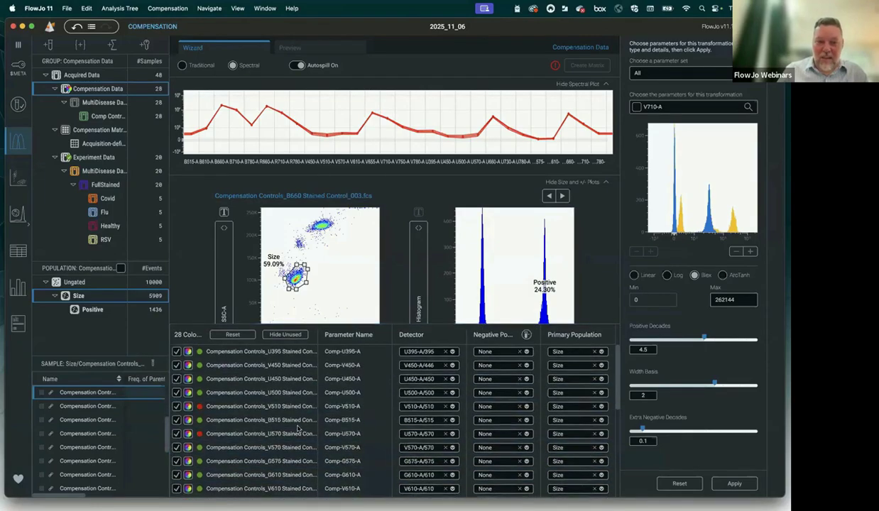
pyautogui.click(228, 434)
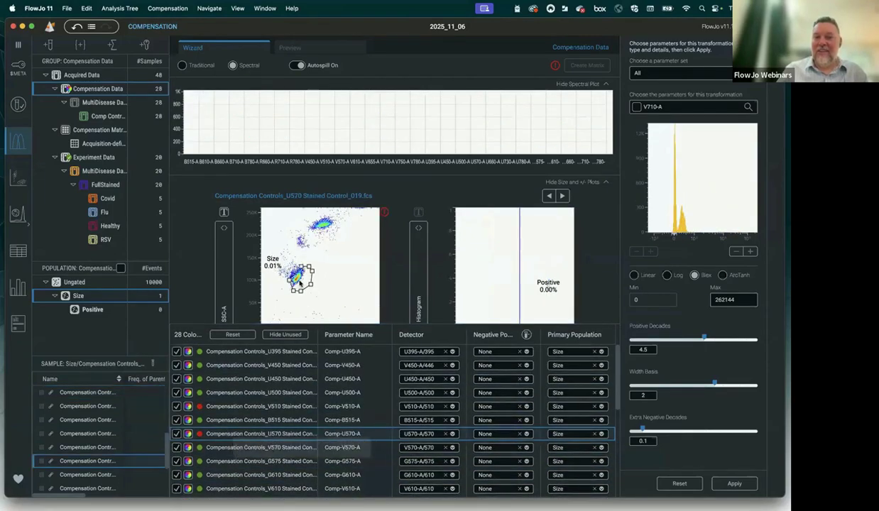
pyautogui.moveTo(300, 282); pyautogui.dragTo(295, 278)
pyautogui.click(233, 411)
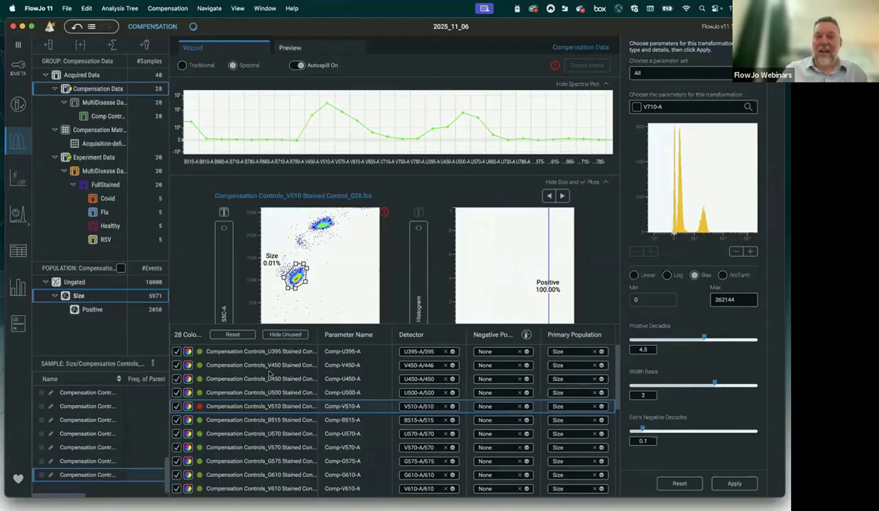
# Try the U450 control's Size gate on the lower and upper populations, and leave it on the dense lower one
pyautogui.click(270, 376)
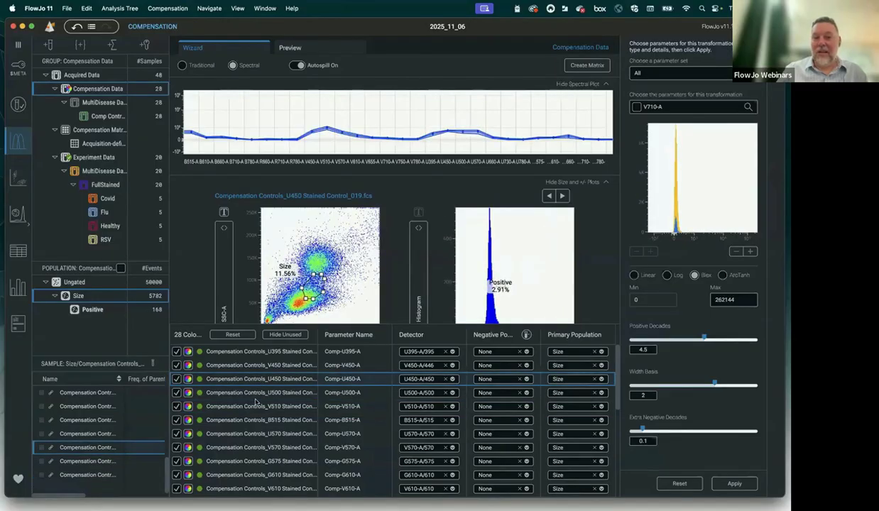
pyautogui.moveTo(312, 291); pyautogui.dragTo(302, 304)
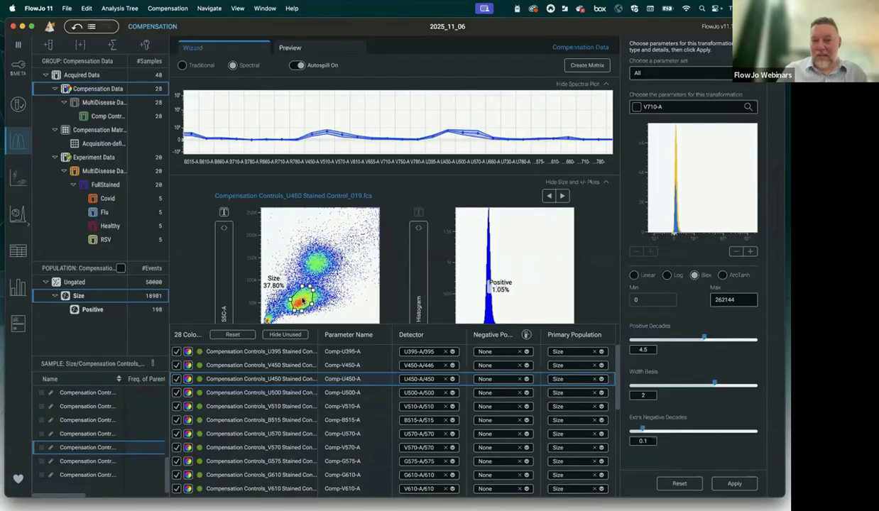
pyautogui.moveTo(302, 299); pyautogui.dragTo(320, 266)
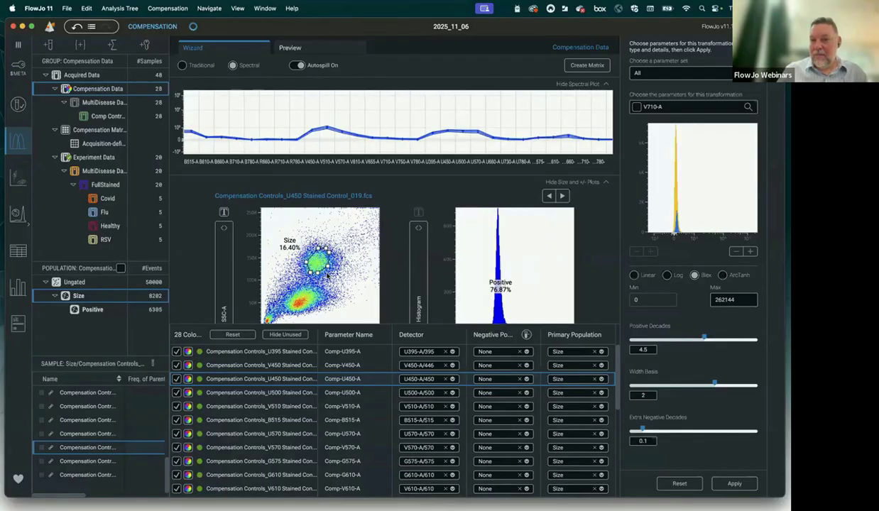
pyautogui.moveTo(312, 257); pyautogui.dragTo(301, 302)
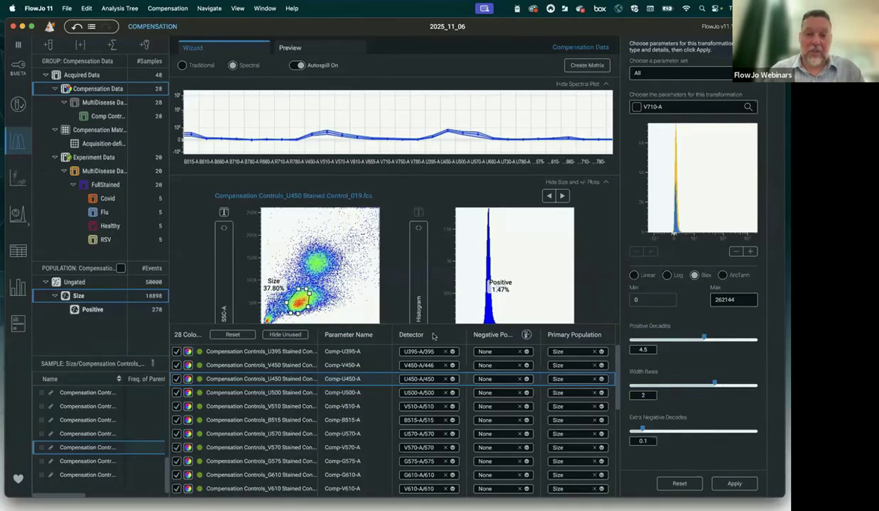
# Load the U450-A transformation and move the U450 control's Positive range gate onto the brighter events beside the main peak
pyautogui.moveTo(387, 323); pyautogui.dragTo(366, 383)
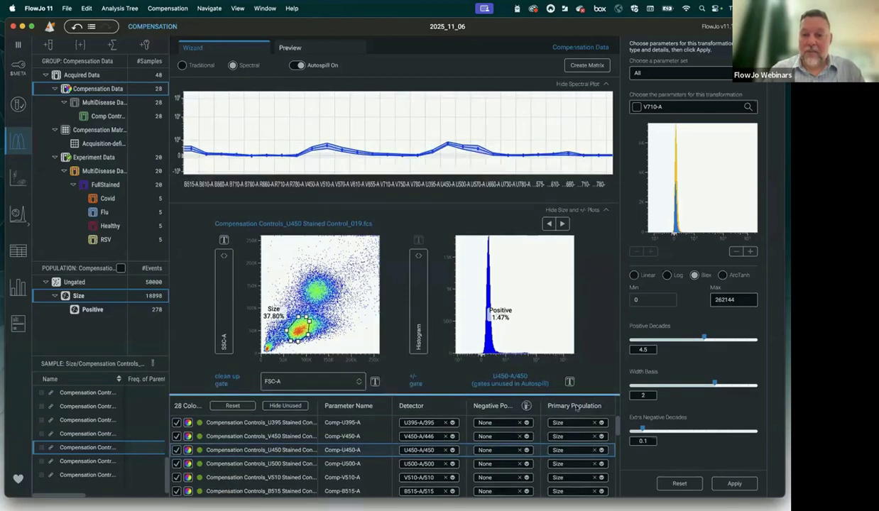
pyautogui.click(569, 383)
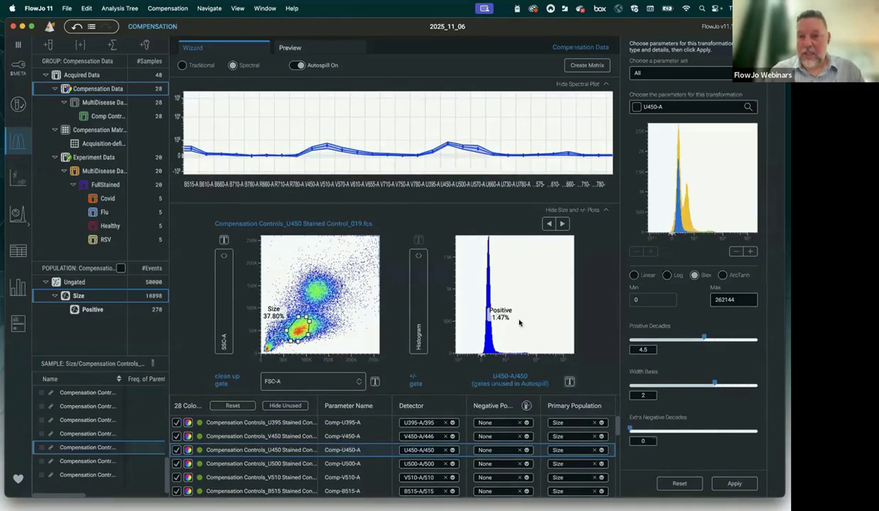
pyautogui.moveTo(499, 318); pyautogui.dragTo(535, 318)
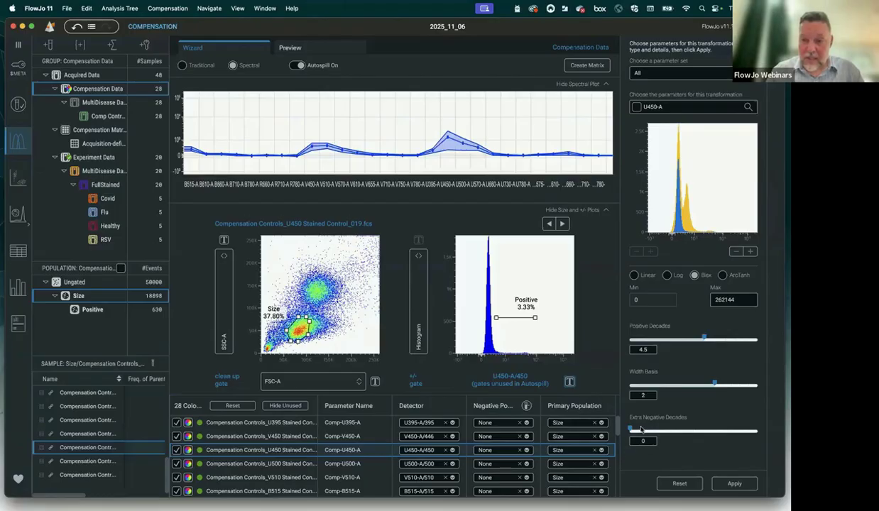
# Adjust the U450-A Biex transformation to 4.48 positive decades, with width basis 2 and 0 extra negative decades
pyautogui.click(736, 251)
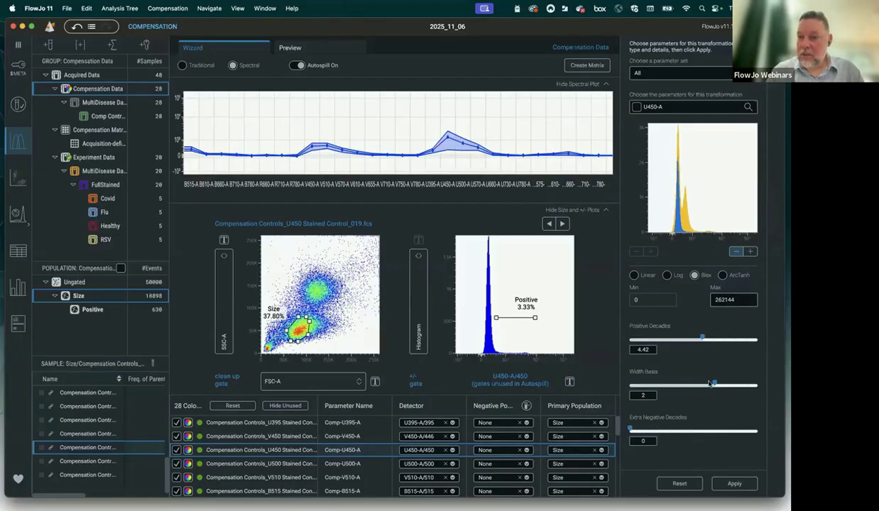
pyautogui.moveTo(715, 384)
pyautogui.mouseDown()
pyautogui.moveTo(670, 385)
pyautogui.moveTo(714, 385)
pyautogui.mouseUp()
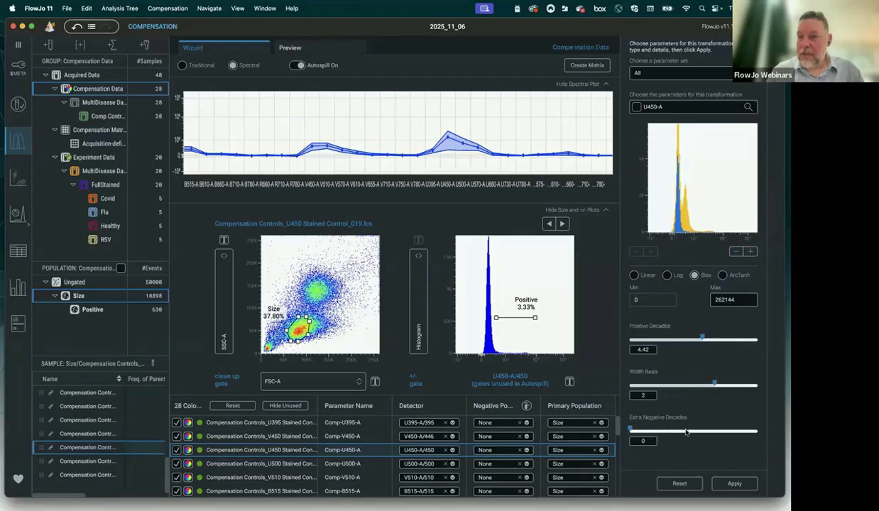
pyautogui.moveTo(664, 431); pyautogui.dragTo(609, 416)
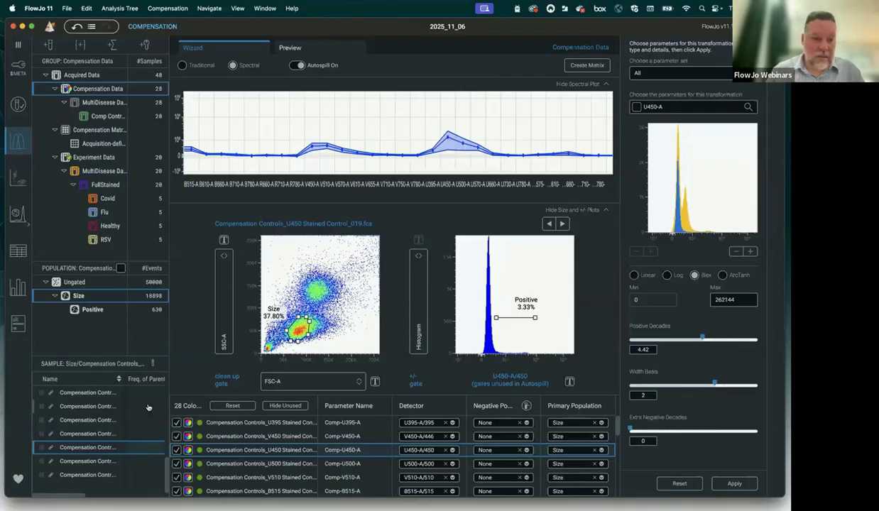
pyautogui.moveTo(701, 339)
pyautogui.mouseDown()
pyautogui.moveTo(667, 339)
pyautogui.moveTo(703, 340)
pyautogui.mouseUp()
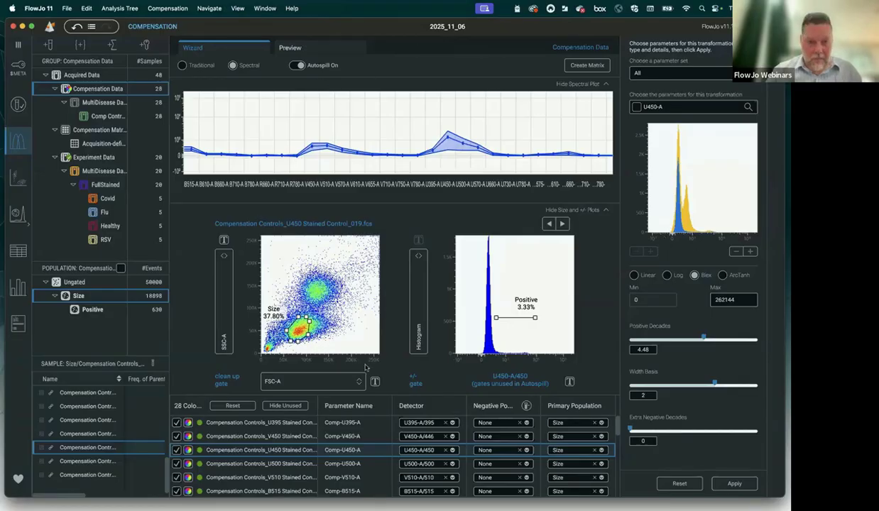
# Hide the spectral plot and the Size and +/- plots to check the status of every colour control in the list
pyautogui.click(586, 210)
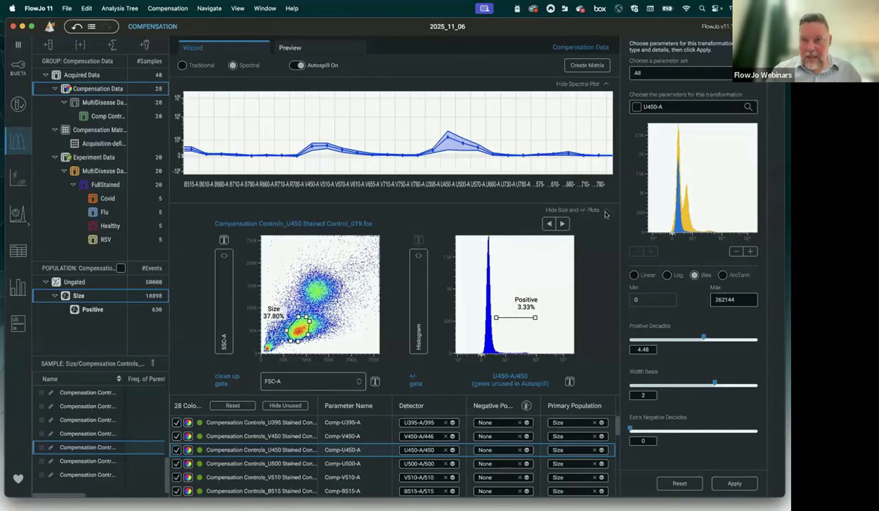
pyautogui.click(594, 84)
pyautogui.scroll(-1, 355, 325)
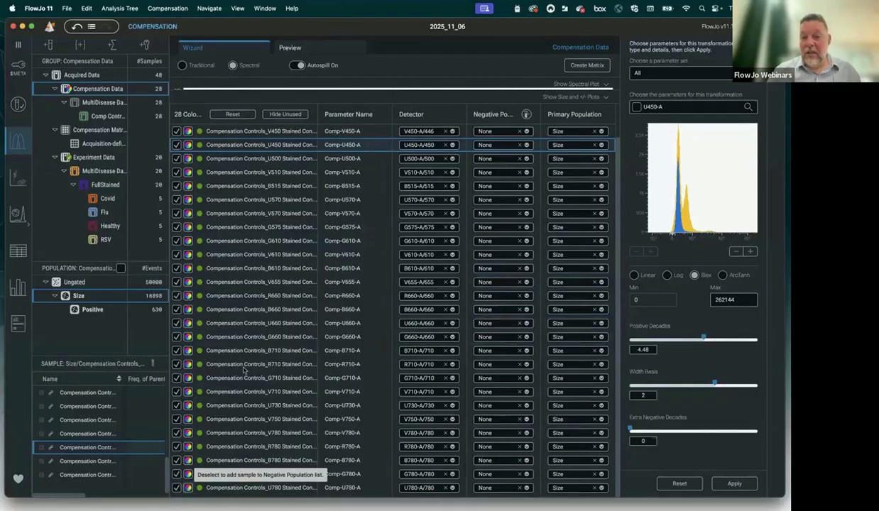
pyautogui.scroll(1, 275, 305)
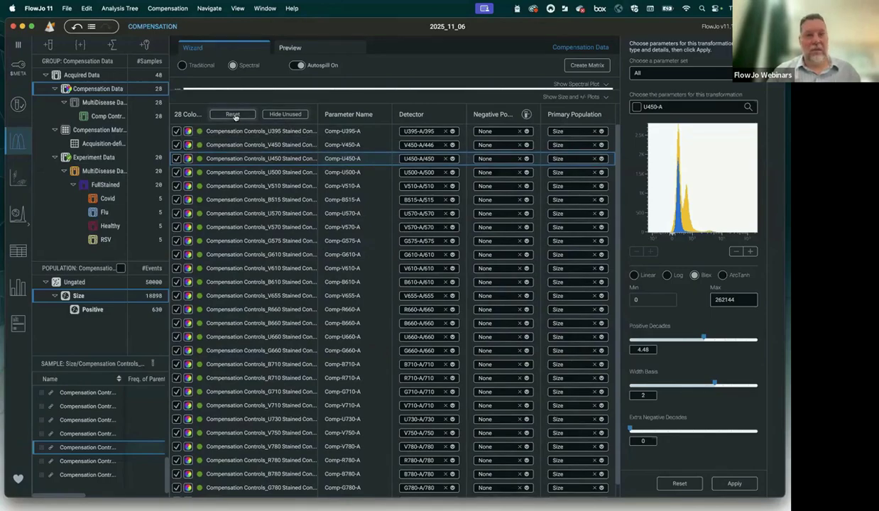
# Show the Size and +/- plots again, create the spectral compensation matrix from the colour controls and open it
pyautogui.click(606, 96)
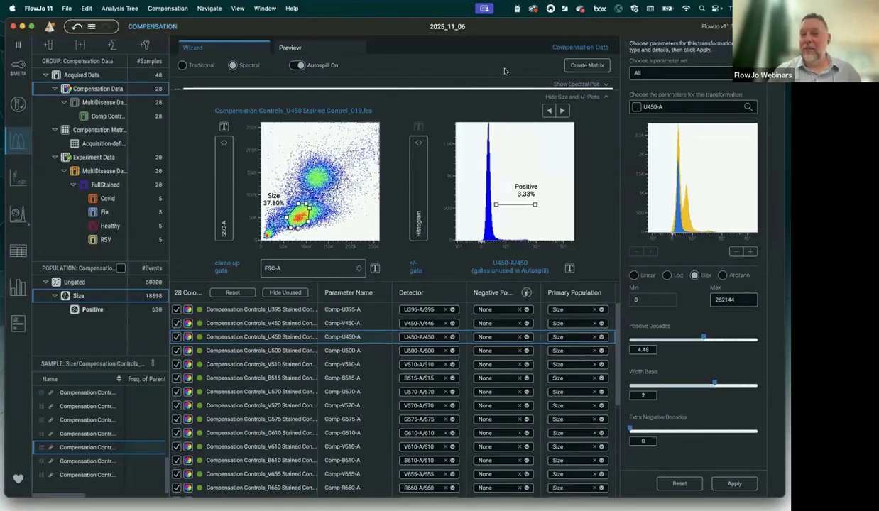
pyautogui.click(585, 66)
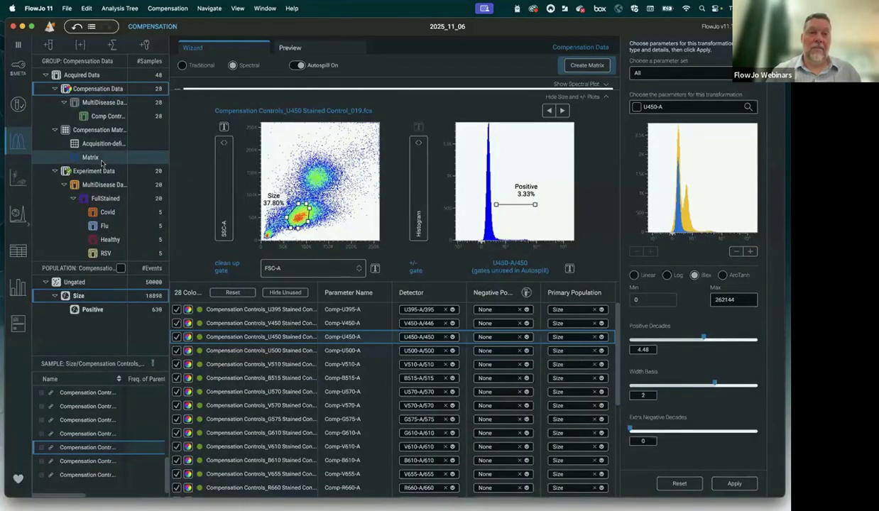
pyautogui.click(95, 160)
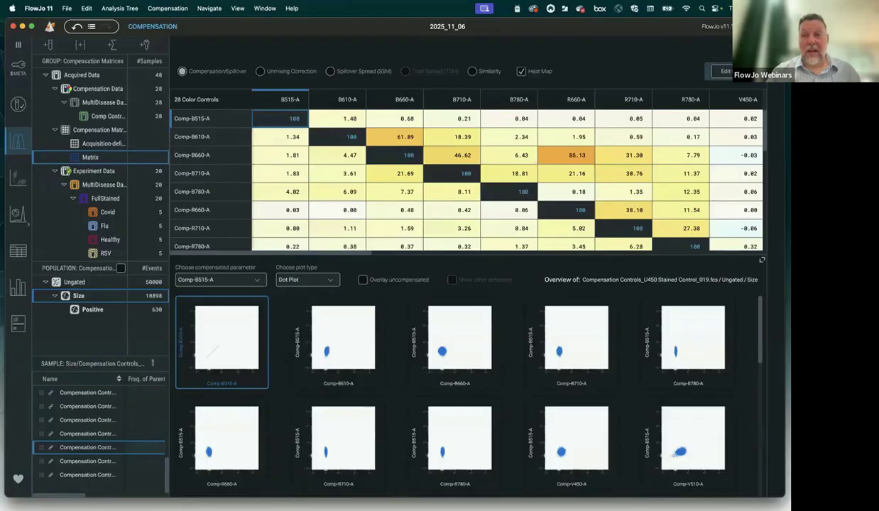
# Make an editable copy of the new compensation matrix and open that copy
pyautogui.click(719, 71)
pyautogui.click(519, 286)
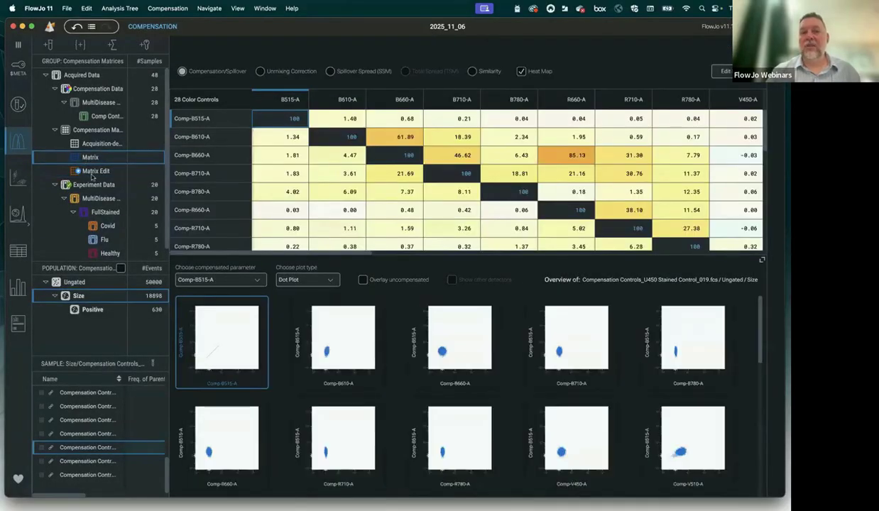
pyautogui.click(92, 172)
pyautogui.click(91, 158)
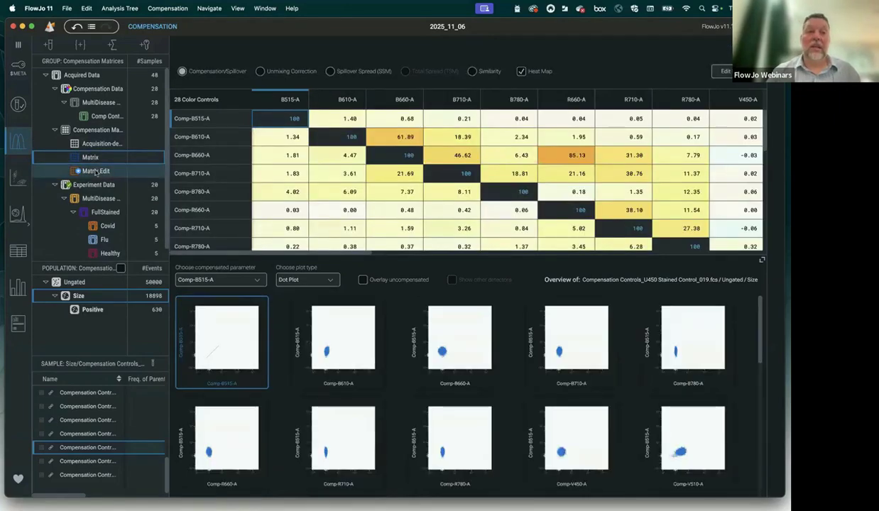
pyautogui.click(94, 172)
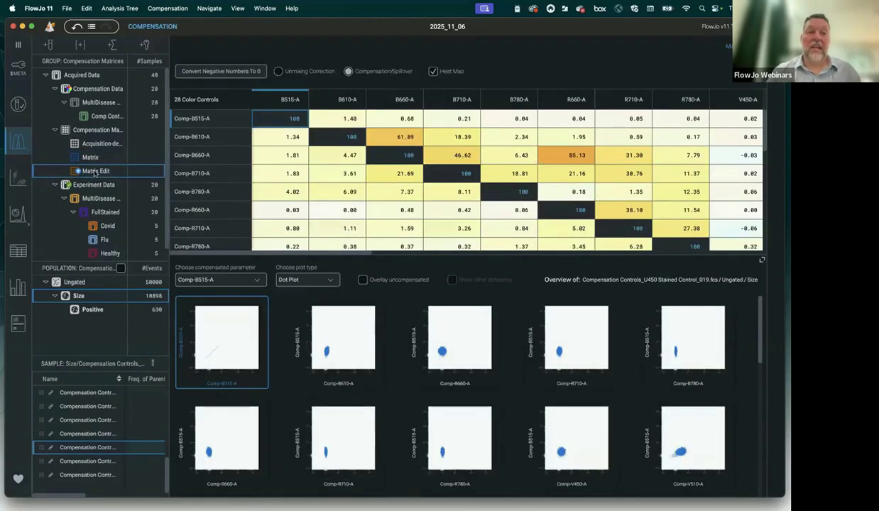
# Switch the edited matrix to the Unmixing Correction view and select its Comp-V450-A row to display that parameter's plots
pyautogui.click(279, 73)
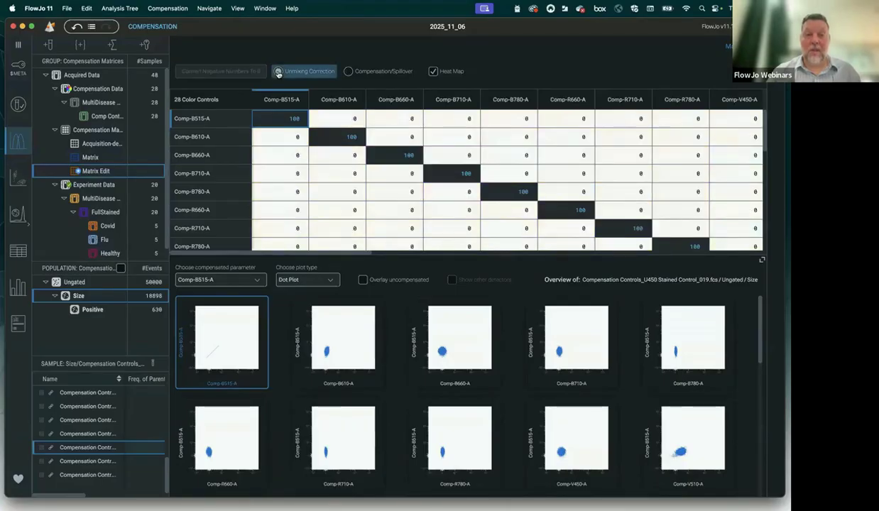
pyautogui.click(286, 140)
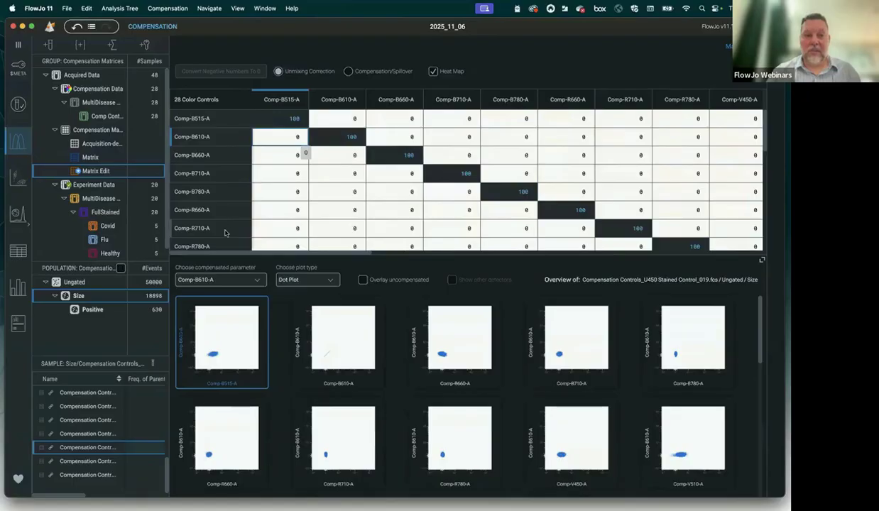
pyautogui.scroll(-5, 224, 233)
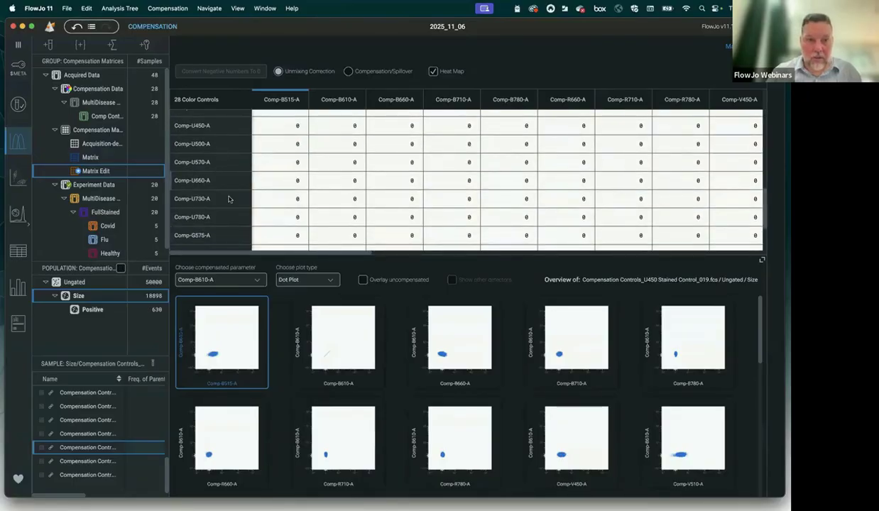
pyautogui.scroll(-3, 225, 195)
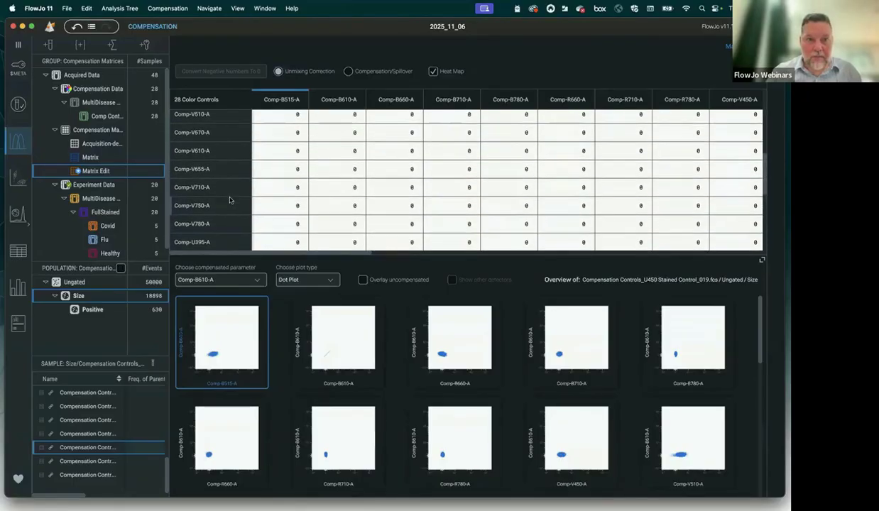
pyautogui.scroll(1, 210, 142)
pyautogui.click(210, 119)
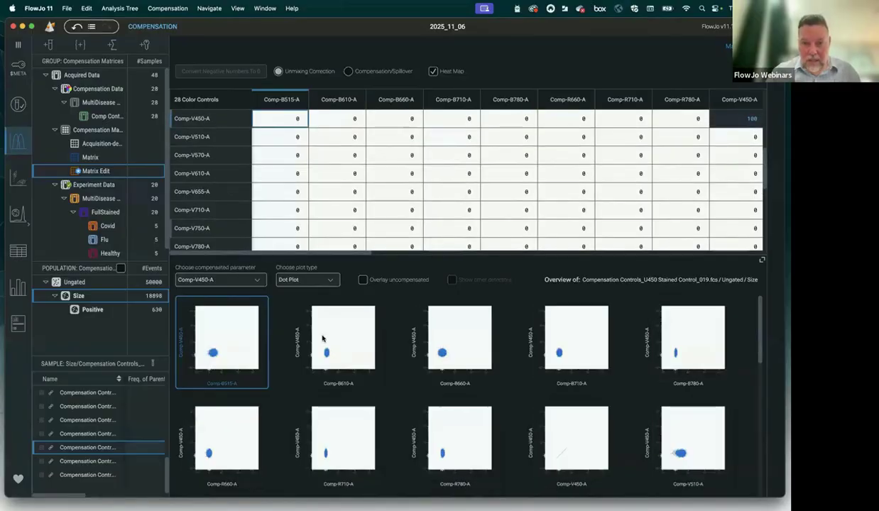
# Overlay the uncompensated data on the dot plots and inspect the Comp-V510-A and Comp-V710-A rows
pyautogui.click(314, 281)
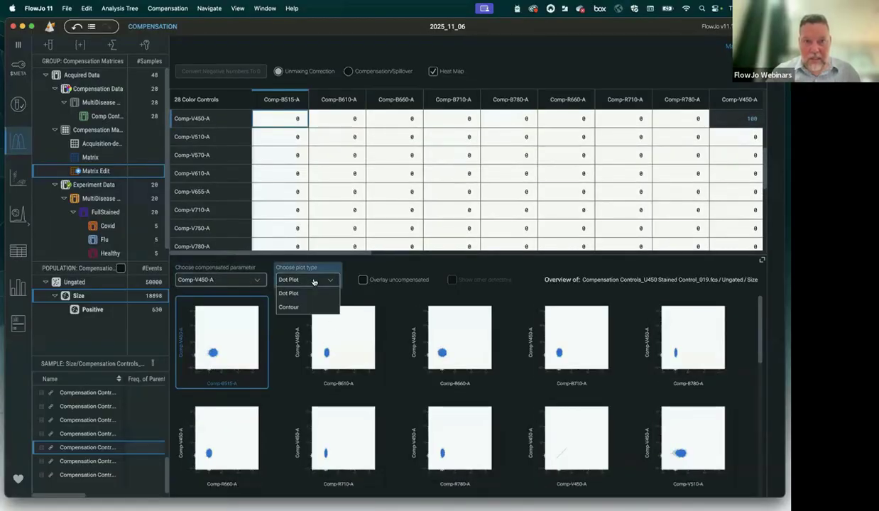
pyautogui.click(257, 282)
pyautogui.click(396, 266)
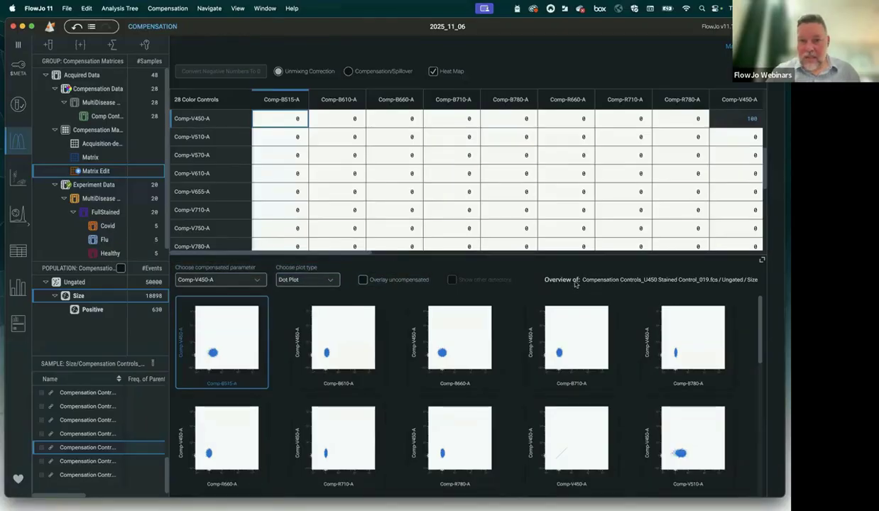
pyautogui.click(362, 279)
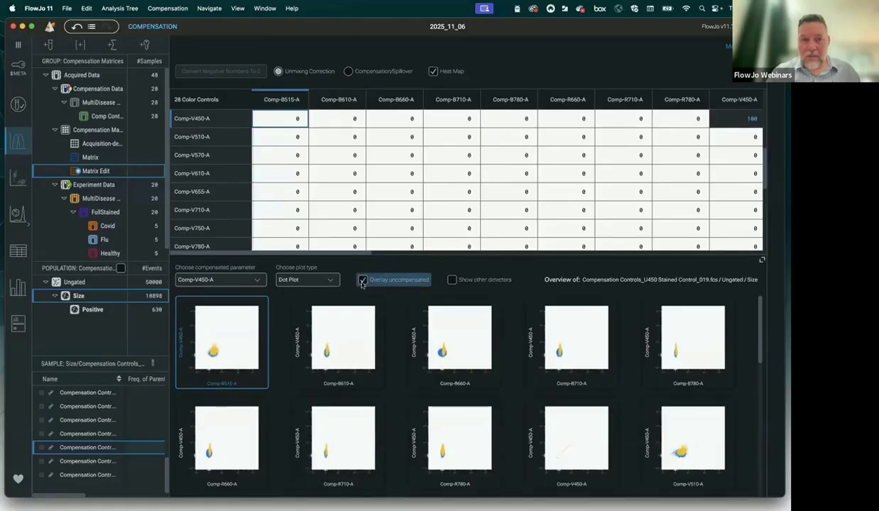
pyautogui.click(290, 146)
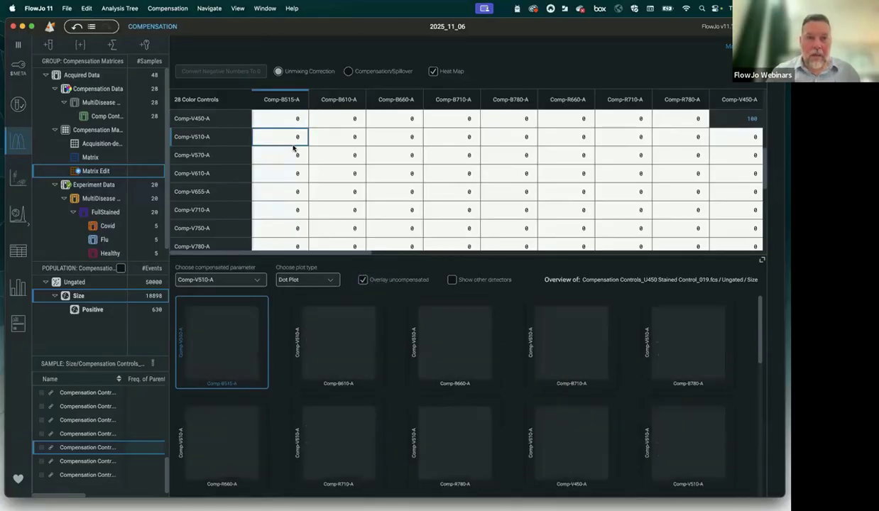
pyautogui.click(313, 208)
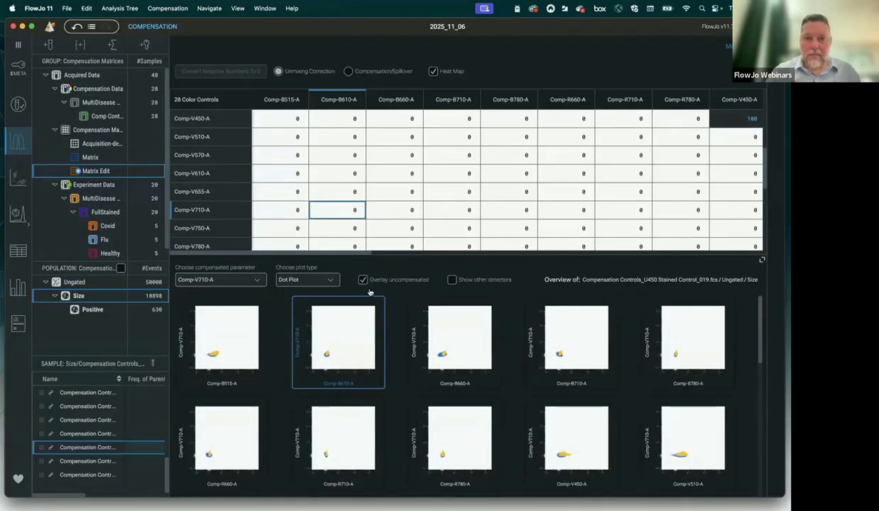
# Compare the Ungated and Positive populations with the uncompensated overlay turned off, leaving Ungated selected
pyautogui.click(76, 282)
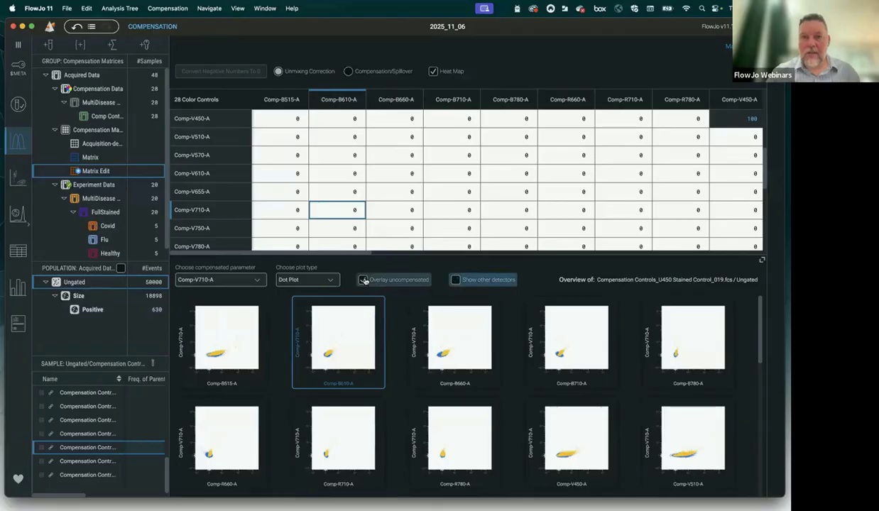
pyautogui.click(362, 279)
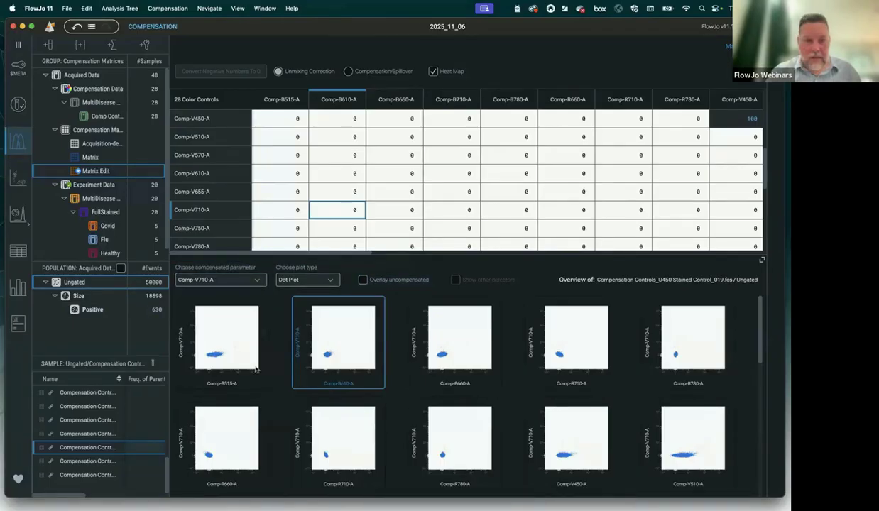
pyautogui.click(92, 310)
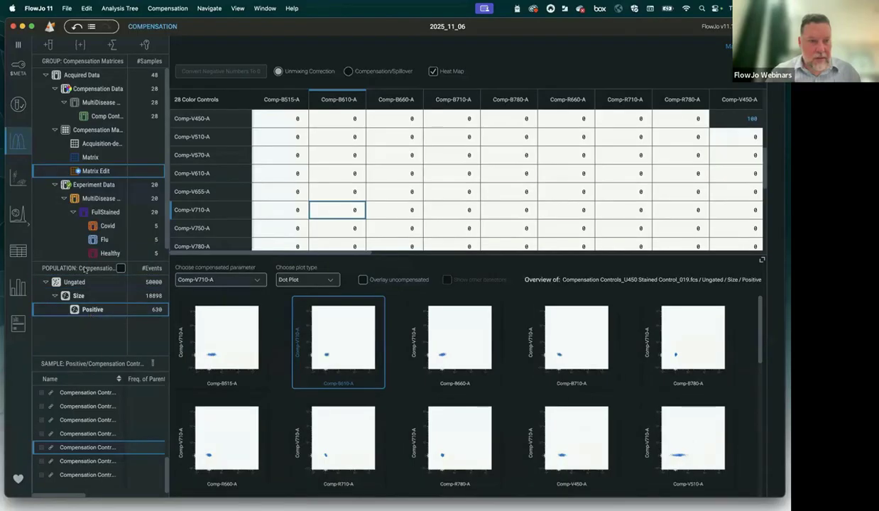
pyautogui.click(77, 282)
# Widen the sample list's Name column to read the file names and select the V450 Stained Control_010 sample for the overview plots
pyautogui.click(96, 392)
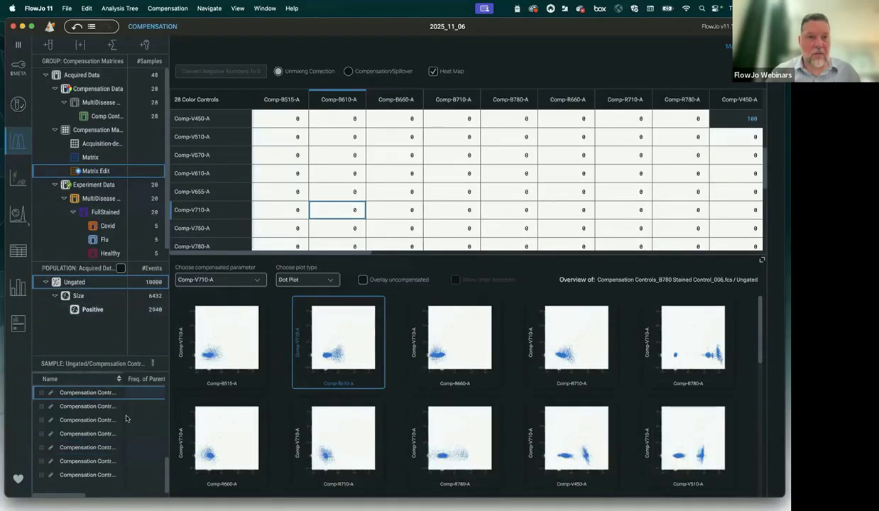
pyautogui.moveTo(168, 383); pyautogui.dragTo(419, 407)
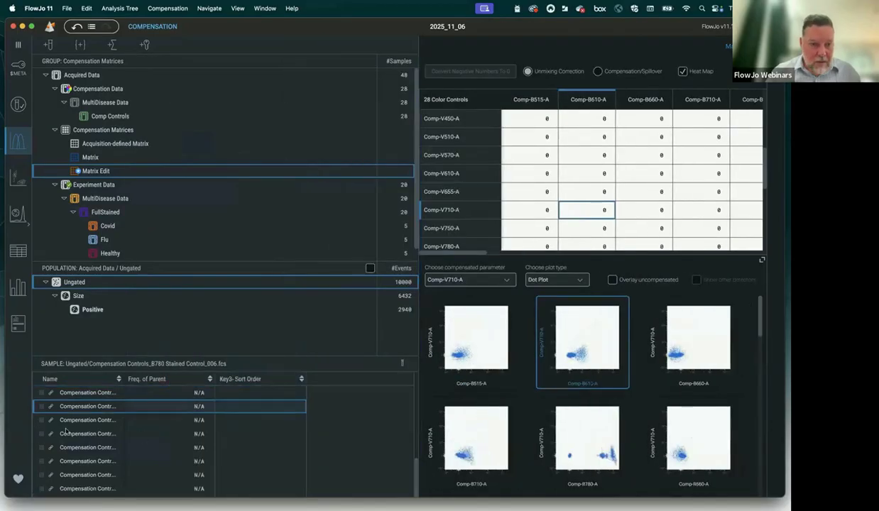
pyautogui.moveTo(124, 379); pyautogui.dragTo(241, 389)
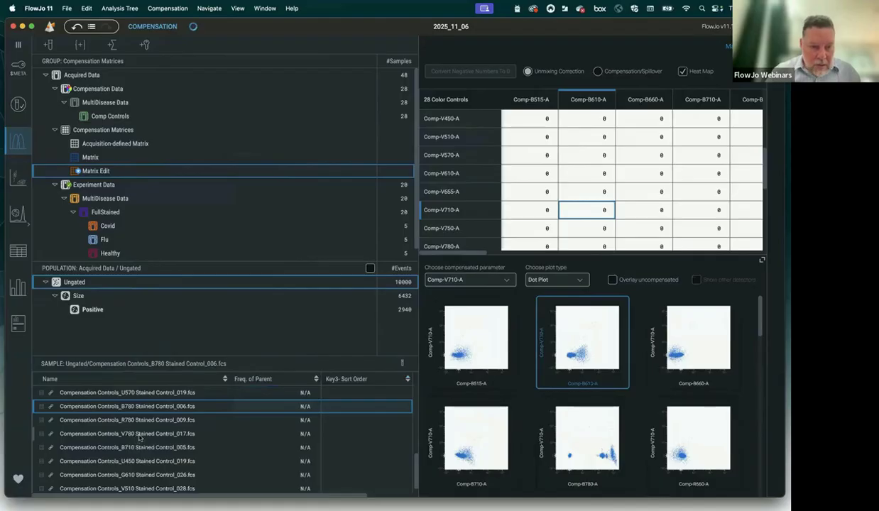
pyautogui.scroll(5, 138, 438)
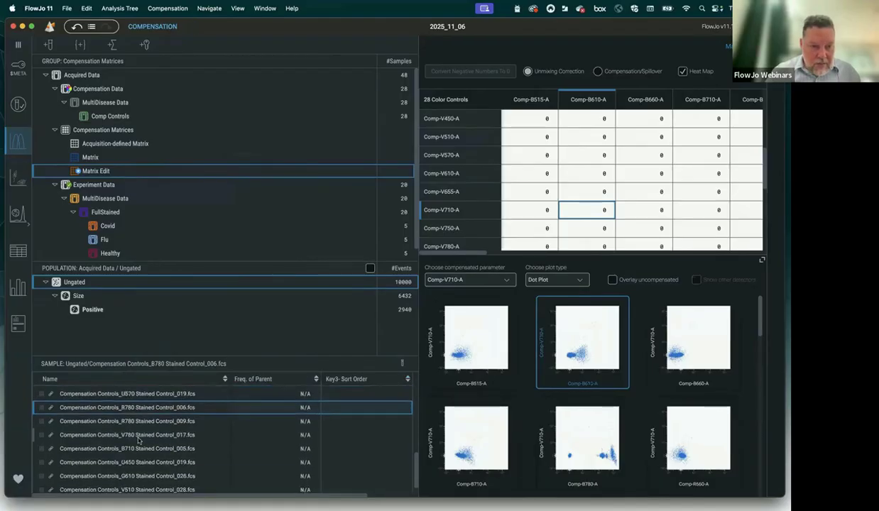
pyautogui.scroll(-1, 138, 440)
pyautogui.click(139, 456)
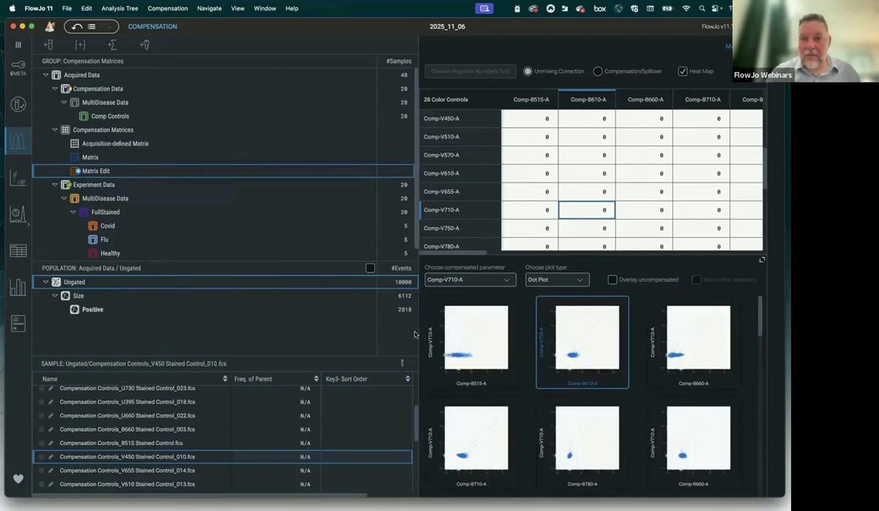
pyautogui.moveTo(416, 329); pyautogui.dragTo(169, 332)
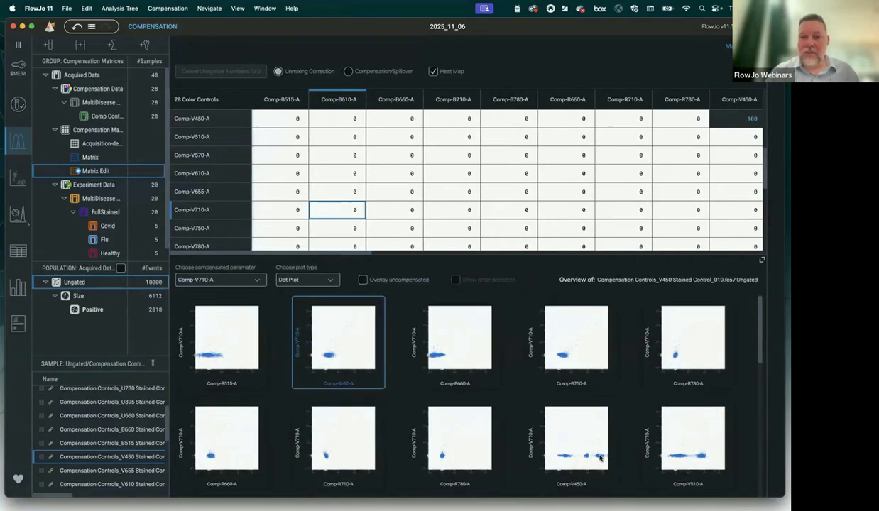
# Overlay the uncompensated data on the Comp-V710-A dot plots and look through the plots for the other parameters
pyautogui.click(361, 280)
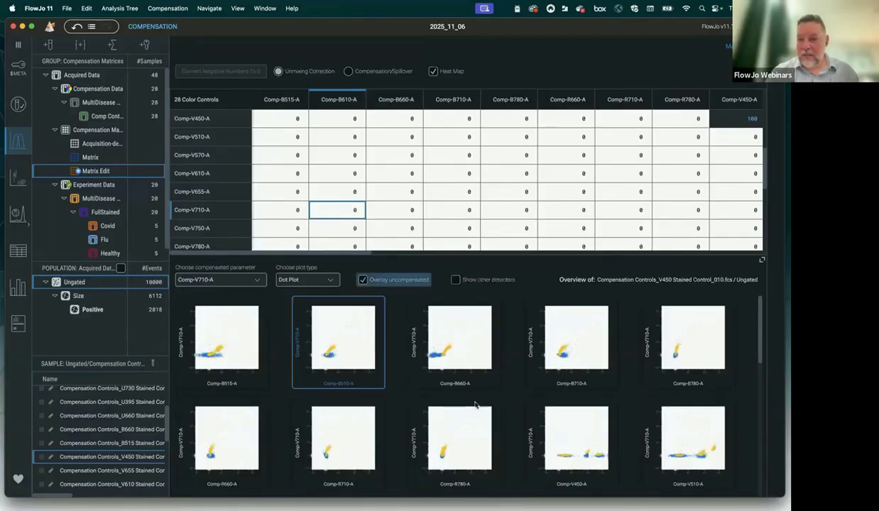
pyautogui.scroll(-5, 468, 405)
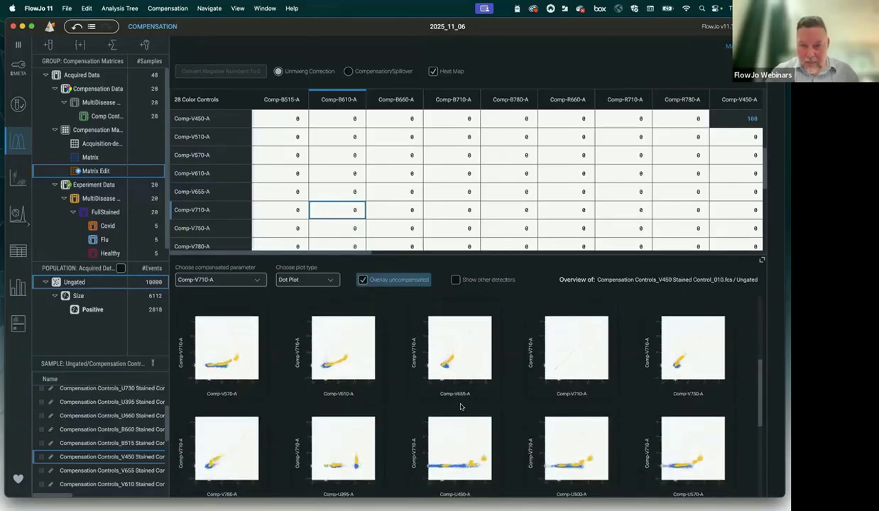
pyautogui.scroll(-3, 461, 407)
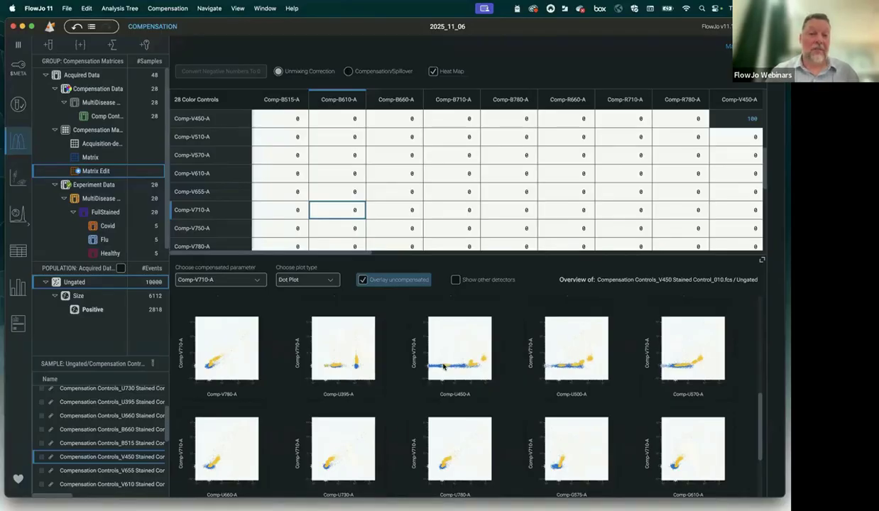
pyautogui.scroll(2, 443, 421)
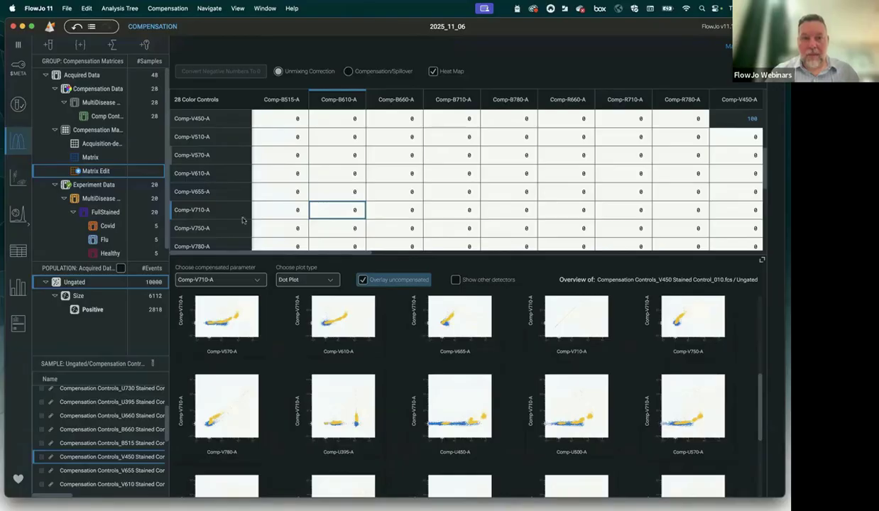
# Display the Comp-V450-A row's plots and select its plot against Comp-B515-A
pyautogui.click(252, 281)
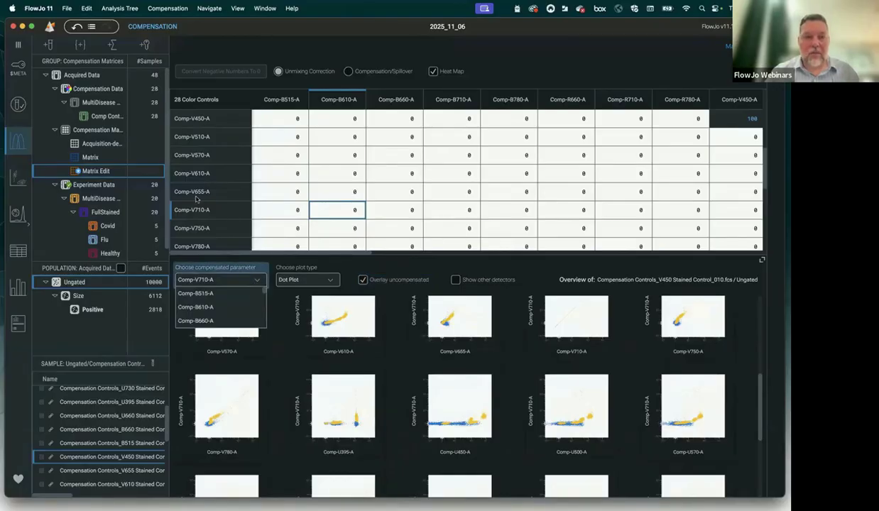
pyautogui.scroll(10, 196, 205)
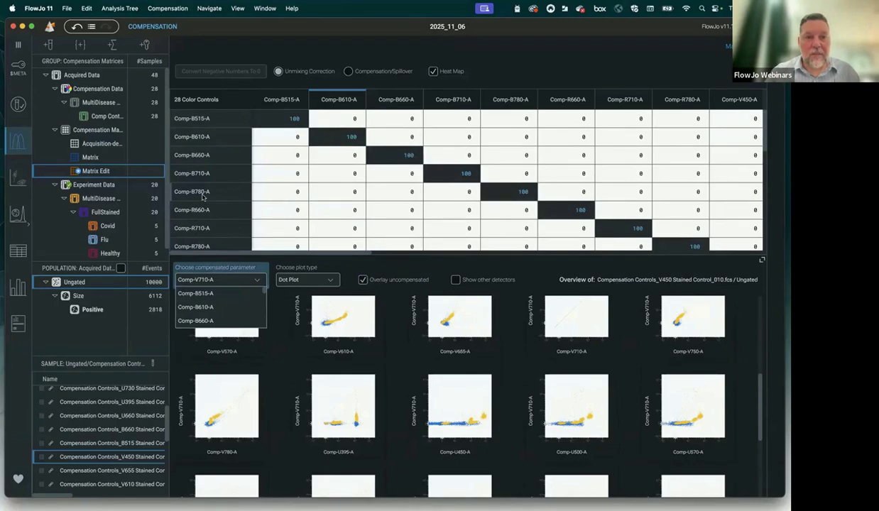
pyautogui.scroll(-5, 210, 198)
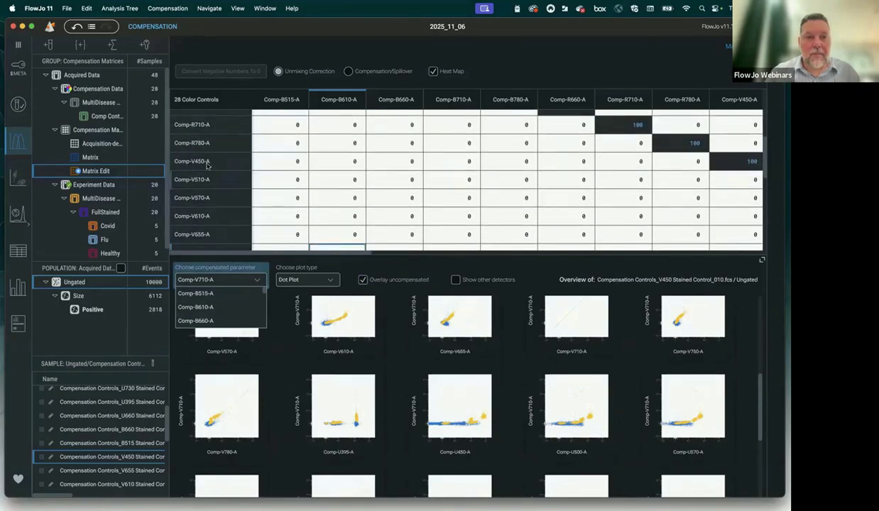
pyautogui.click(337, 161)
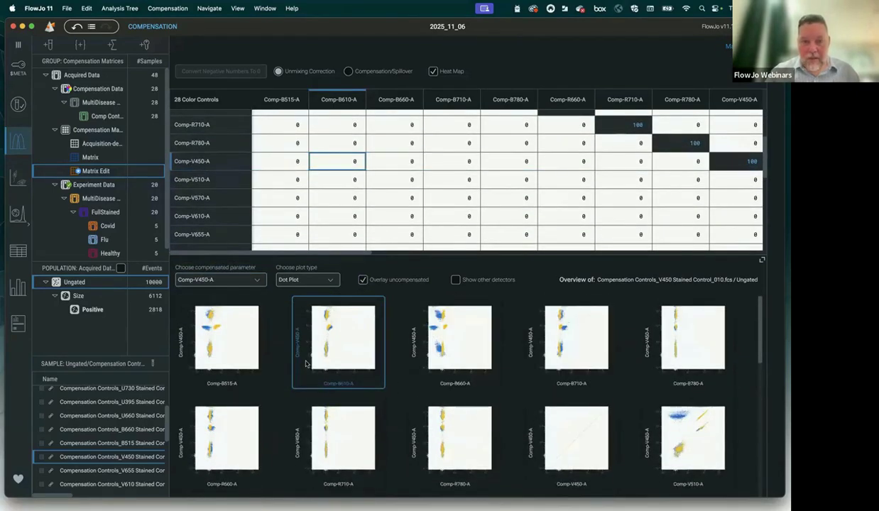
pyautogui.scroll(-2, 305, 363)
pyautogui.scroll(2, 226, 330)
pyautogui.click(226, 339)
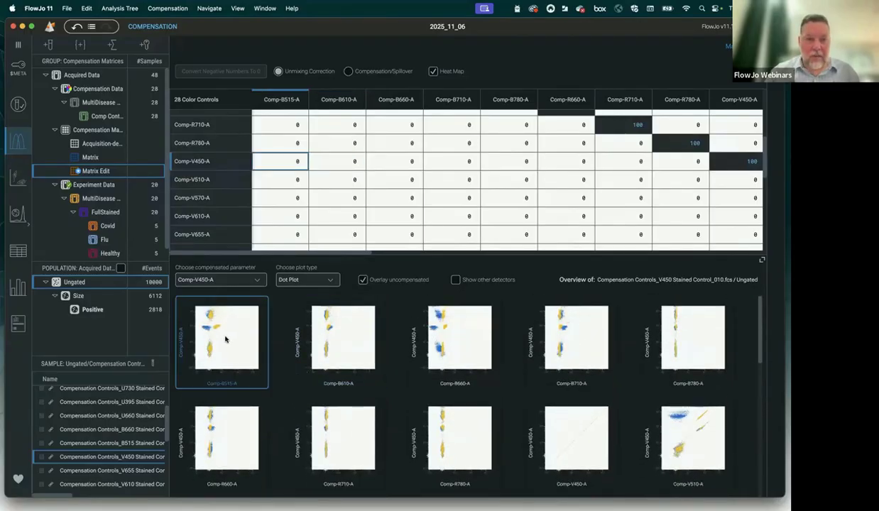
# Compare the Comp-V450-A plots with and without the uncompensated overlay, leaving the overlay on
pyautogui.click(364, 280)
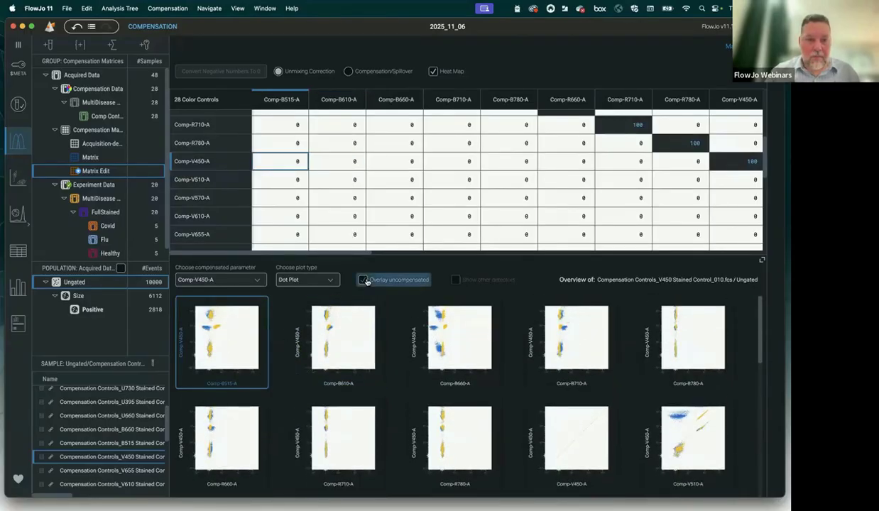
pyautogui.click(364, 280)
pyautogui.click(364, 281)
pyautogui.click(363, 281)
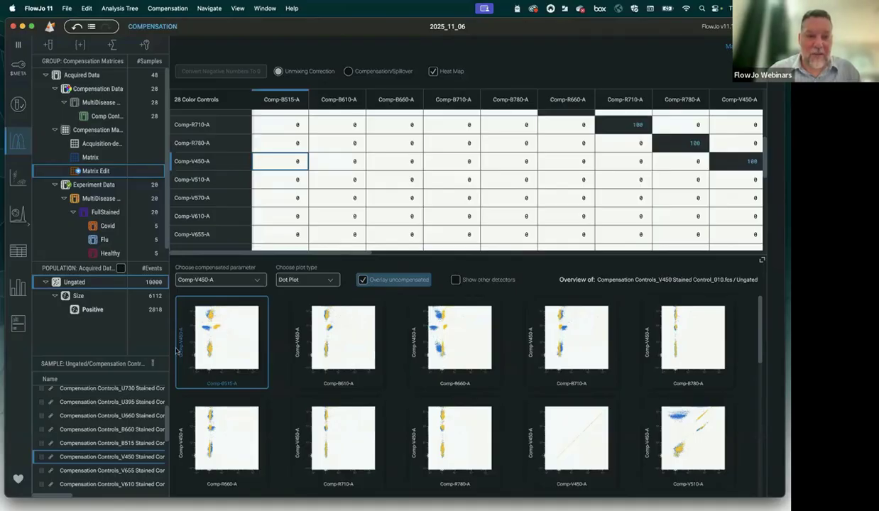
# Try unmixing corrections of 5 and -5 in the Comp-V450-A row under Comp-B515-A
pyautogui.click(292, 164)
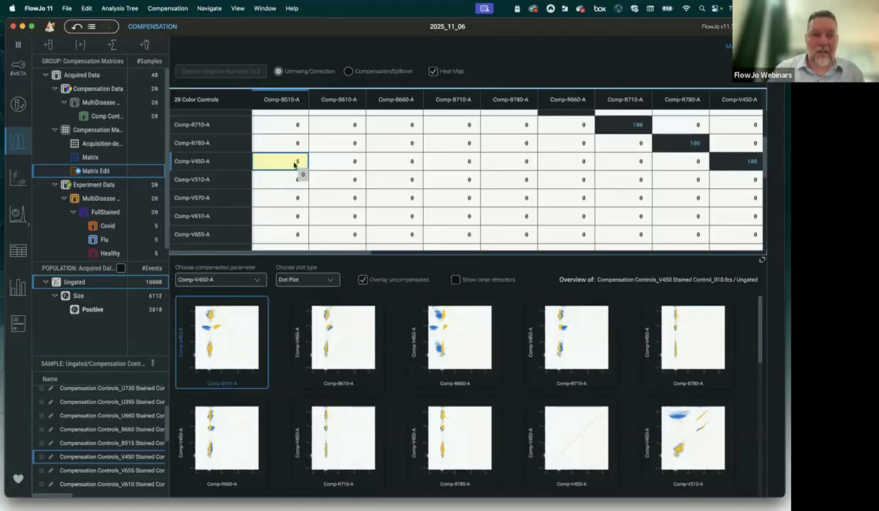
pyautogui.write('5')
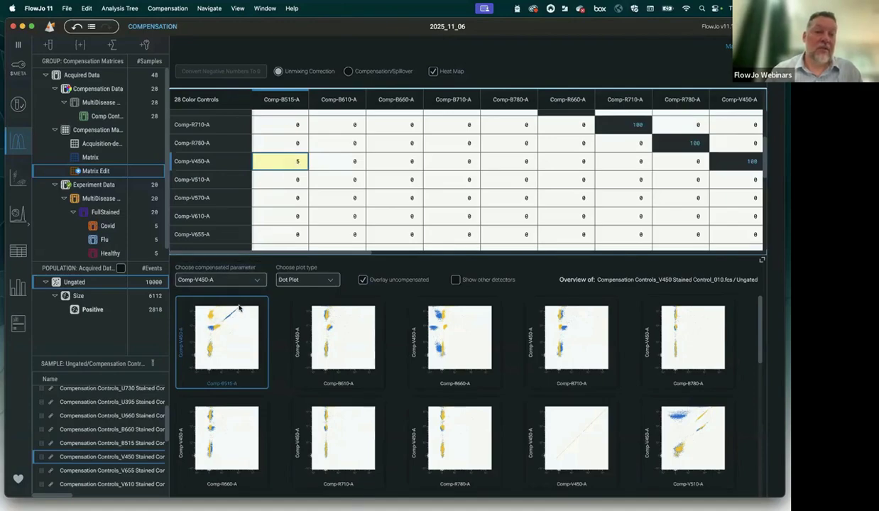
pyautogui.doubleClick(296, 162)
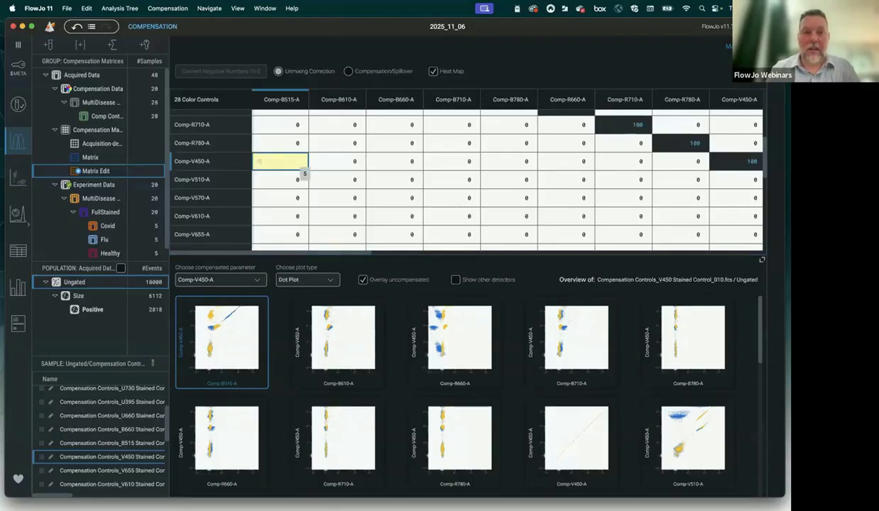
pyautogui.write('-5')
pyautogui.press('Return')
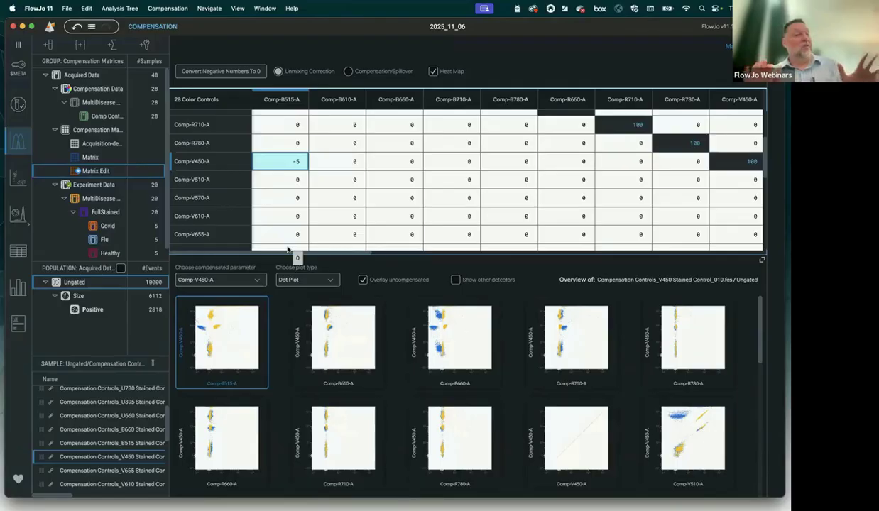
# Reset the Comp-V450-A correction under Comp-B515-A to 0
pyautogui.doubleClick(295, 162)
pyautogui.write('0')
pyautogui.press('Return')
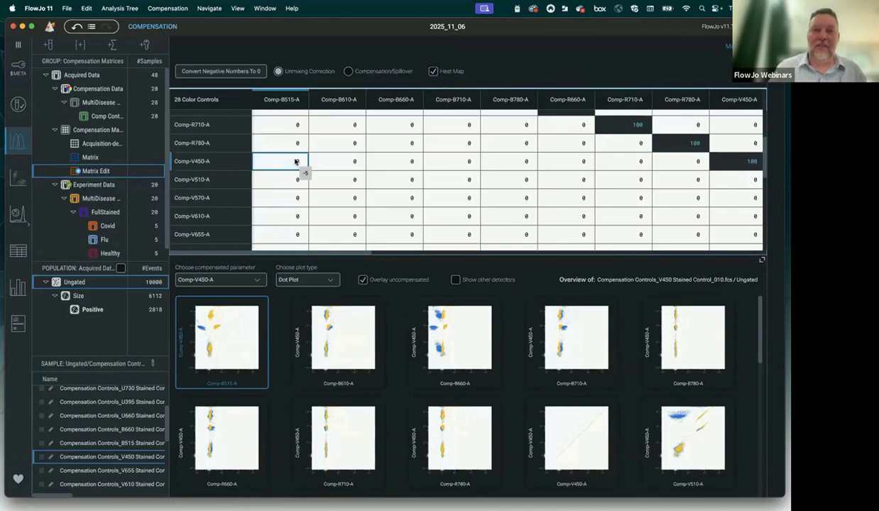
# Enlarge the edited matrix's table area, select its Comp-B710-A row, and compare the heat map off and on
pyautogui.scroll(5, 353, 188)
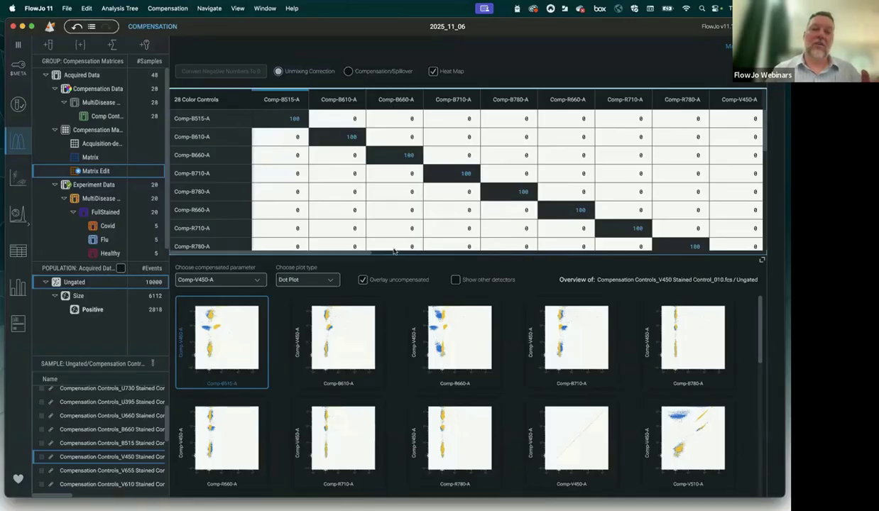
pyautogui.moveTo(359, 252); pyautogui.dragTo(628, 369)
pyautogui.hscroll(-10, 451, 333)
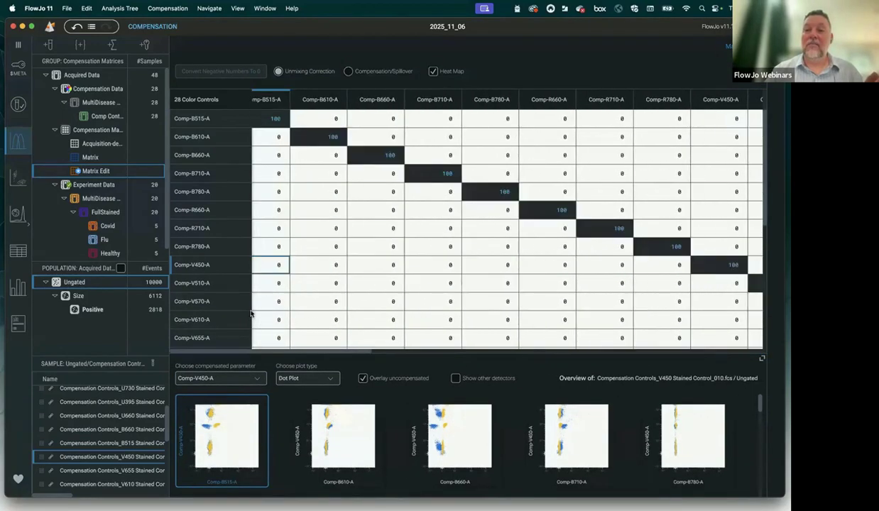
pyautogui.click(295, 175)
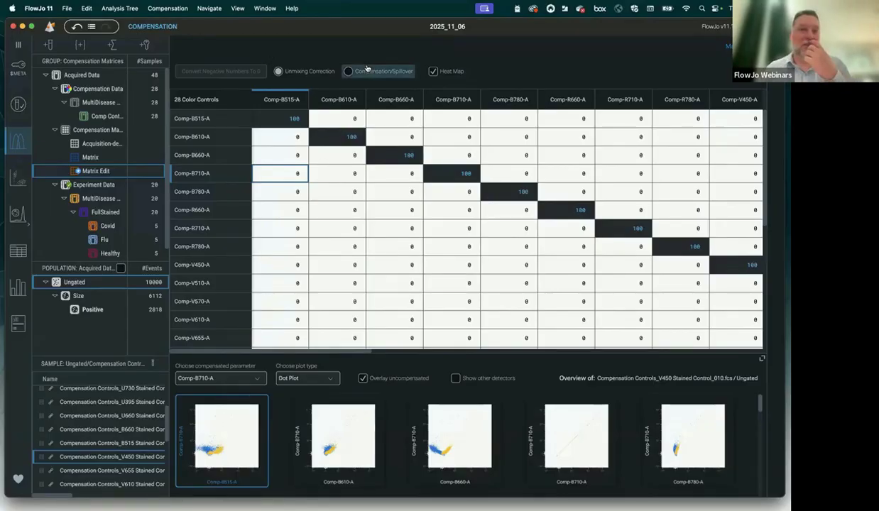
pyautogui.click(433, 71)
pyautogui.click(433, 72)
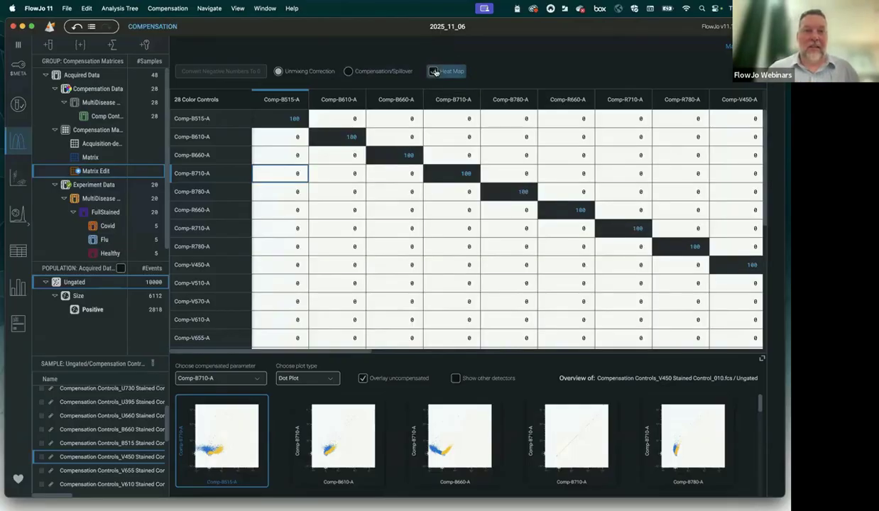
# Open the original Matrix and review its Unmixing Correction, Spillover Spread (SSM) and Similarity views, leaving the heat map on
pyautogui.click(97, 159)
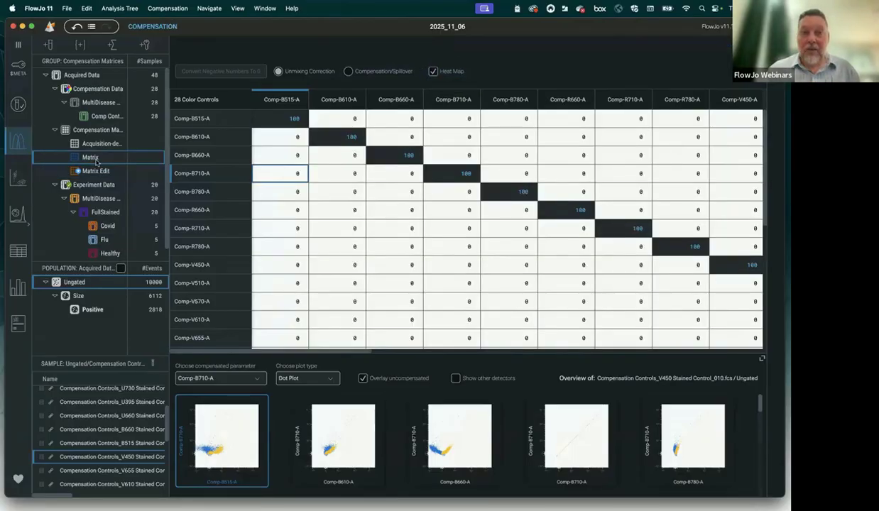
pyautogui.click(259, 71)
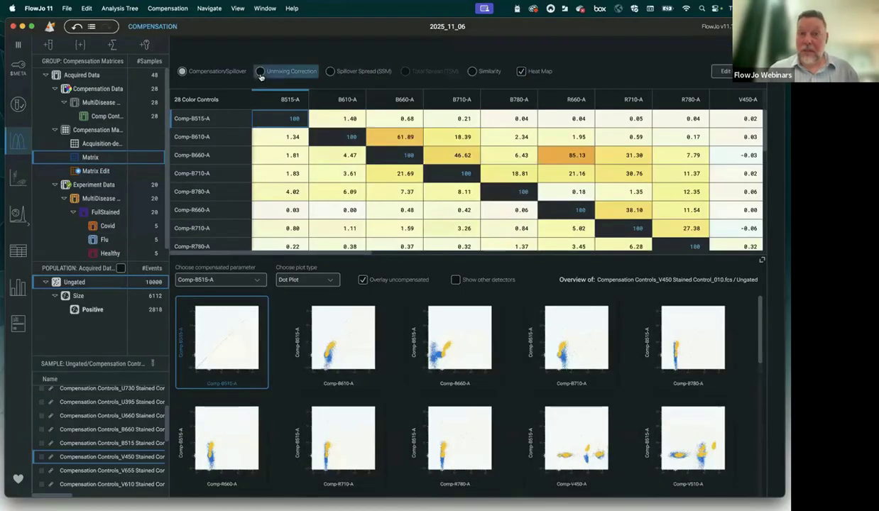
pyautogui.click(334, 210)
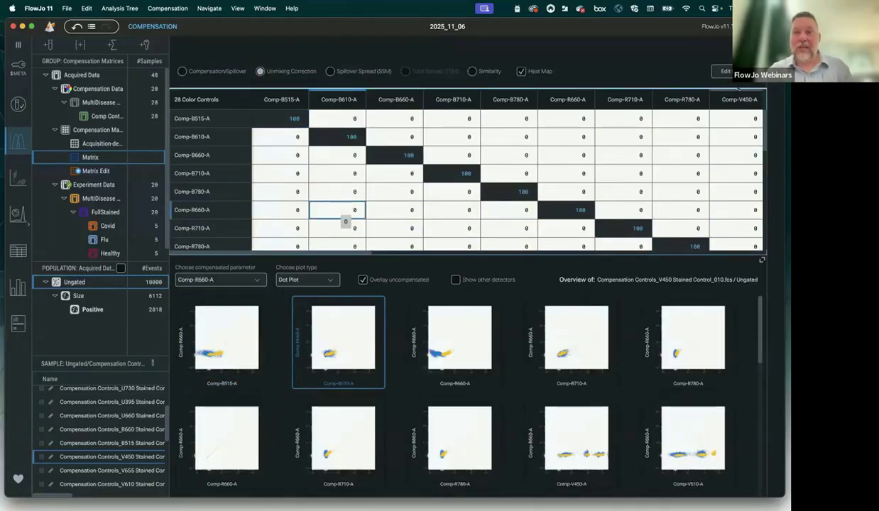
pyautogui.click(328, 73)
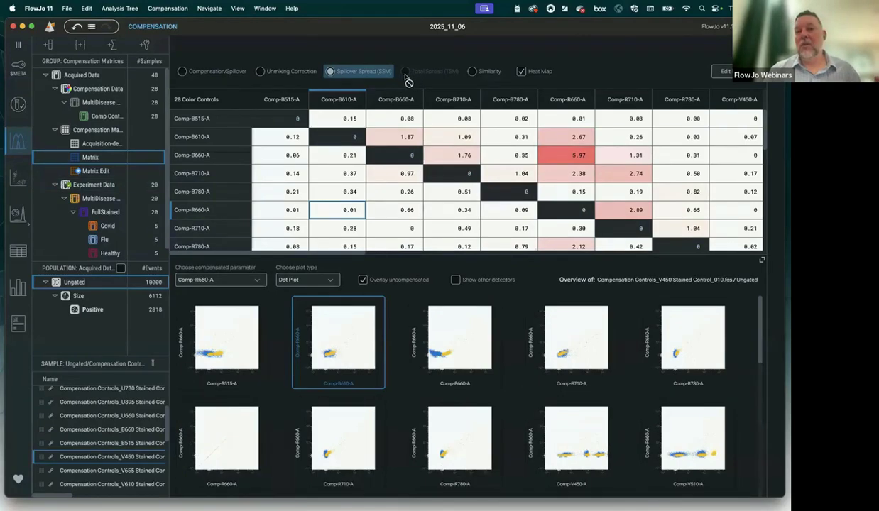
pyautogui.click(472, 72)
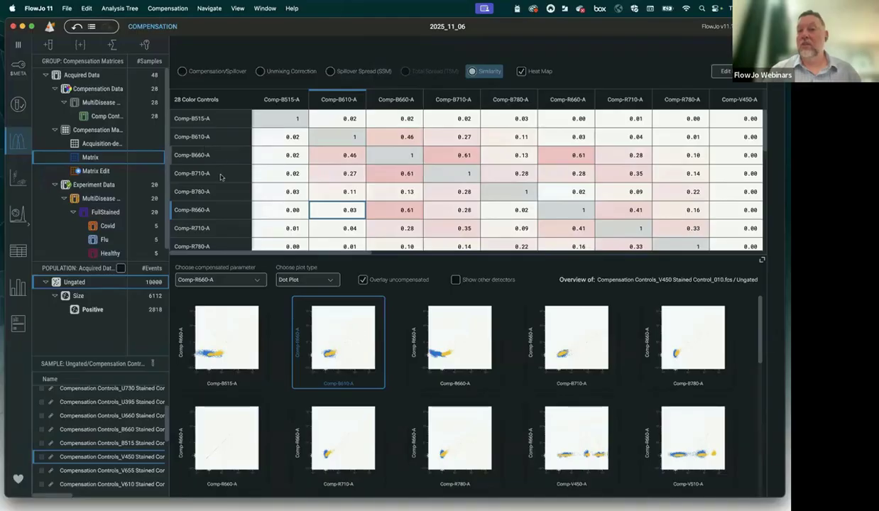
pyautogui.click(523, 71)
pyautogui.click(523, 72)
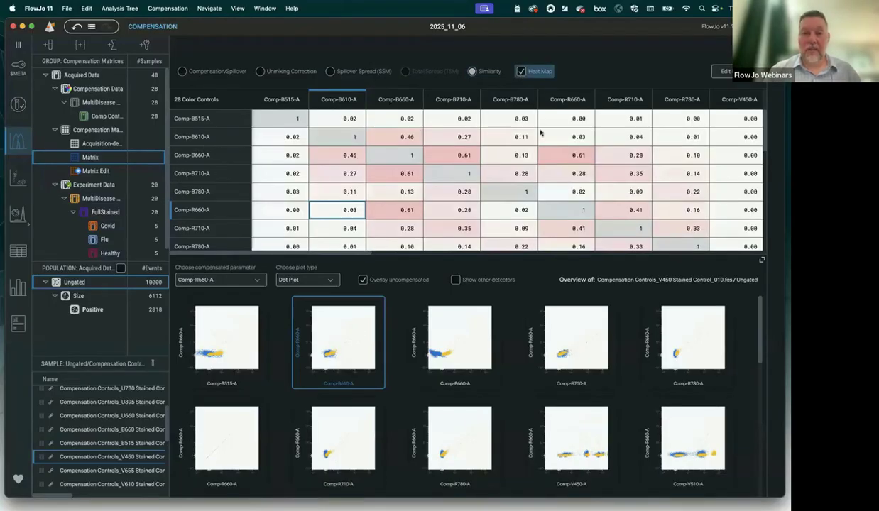
# Change the overview plots' type to Contour
pyautogui.click(238, 279)
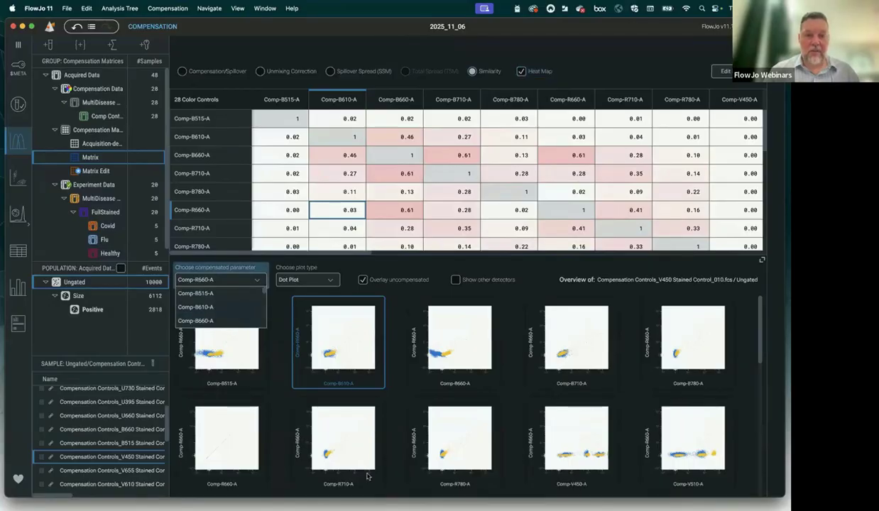
pyautogui.click(309, 280)
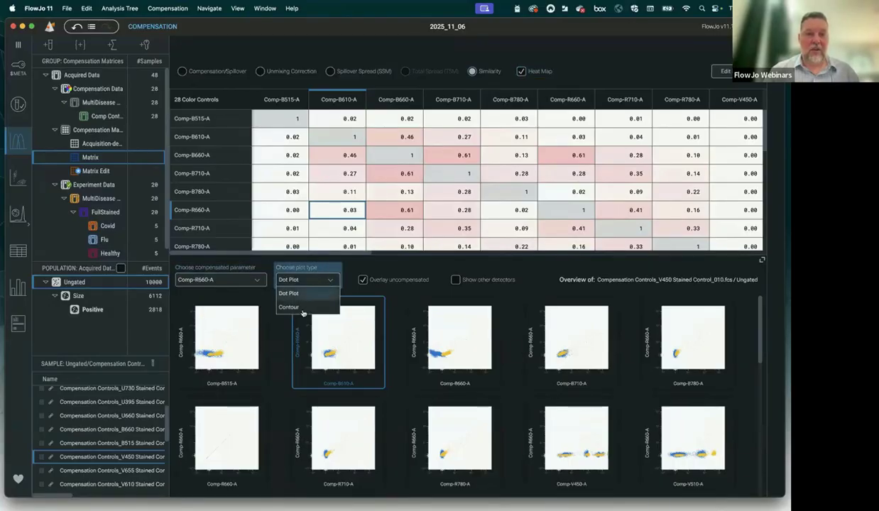
pyautogui.click(312, 301)
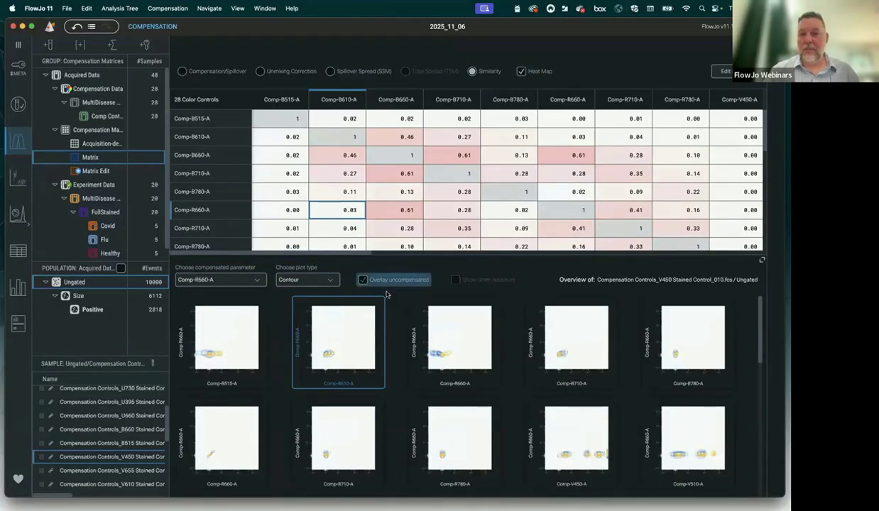
# View the contour plots for the Positive and Size populations, and widen the side panel to show full names
pyautogui.click(93, 310)
pyautogui.click(73, 298)
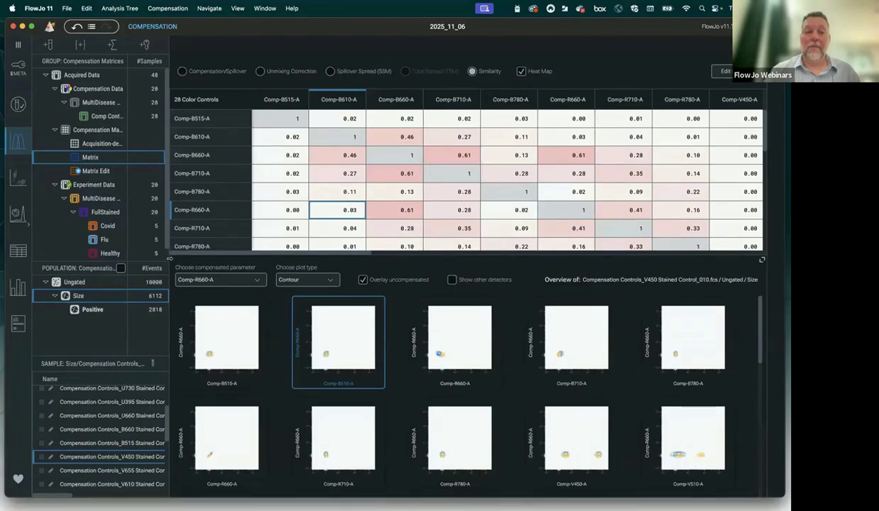
pyautogui.moveTo(168, 252); pyautogui.dragTo(227, 269)
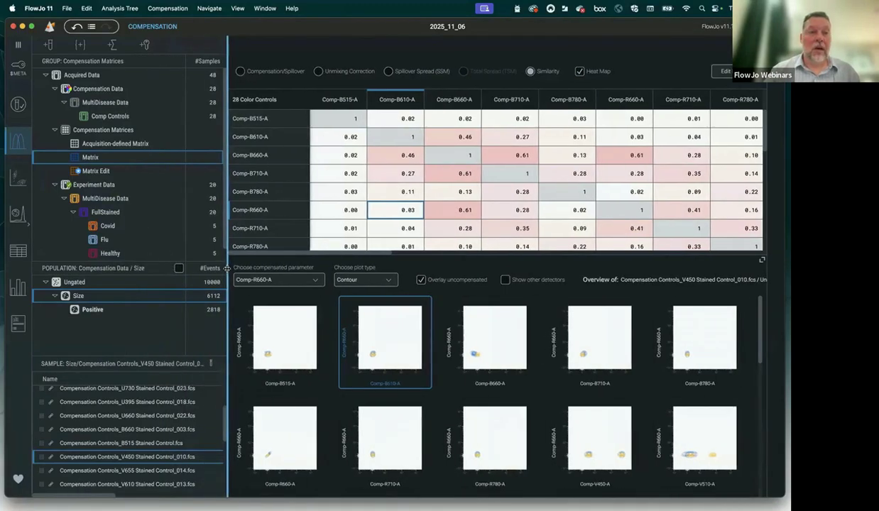
# Open the Experiment Data group in the Graphs workspace and set the X axis to FSC-A from the All parameter set
pyautogui.click(18, 178)
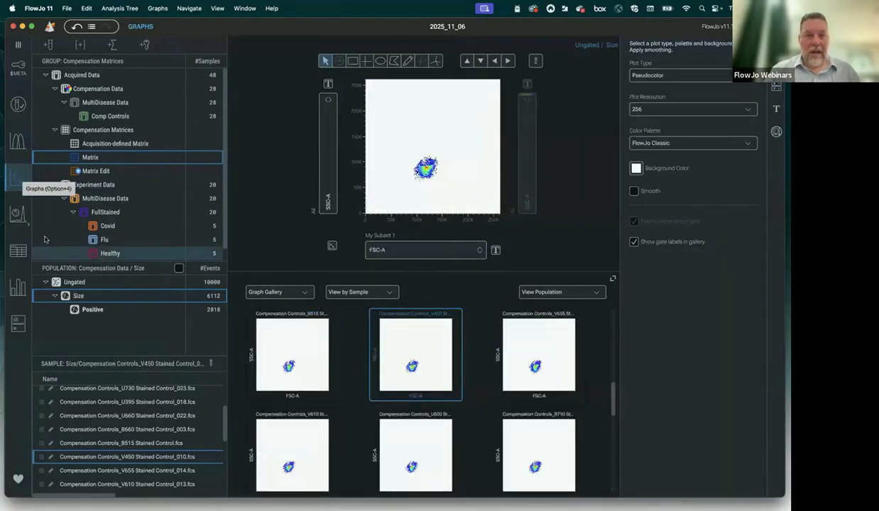
pyautogui.click(100, 184)
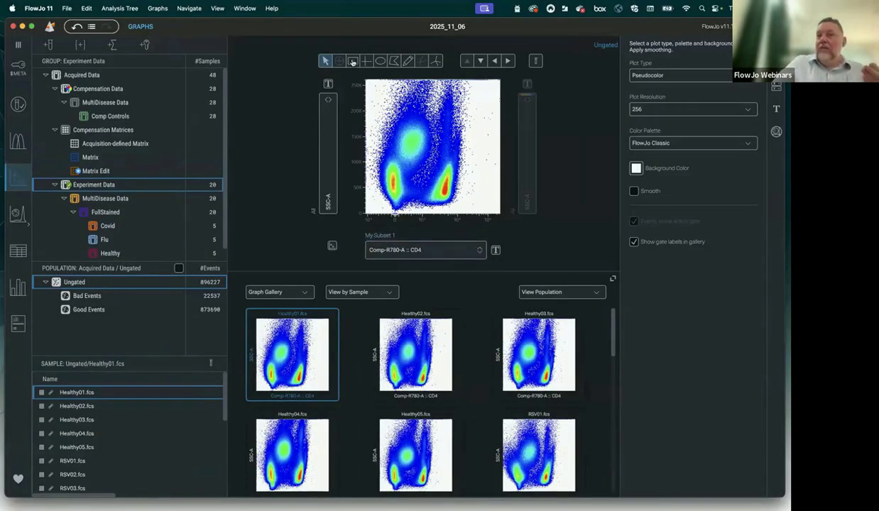
pyautogui.click(396, 250)
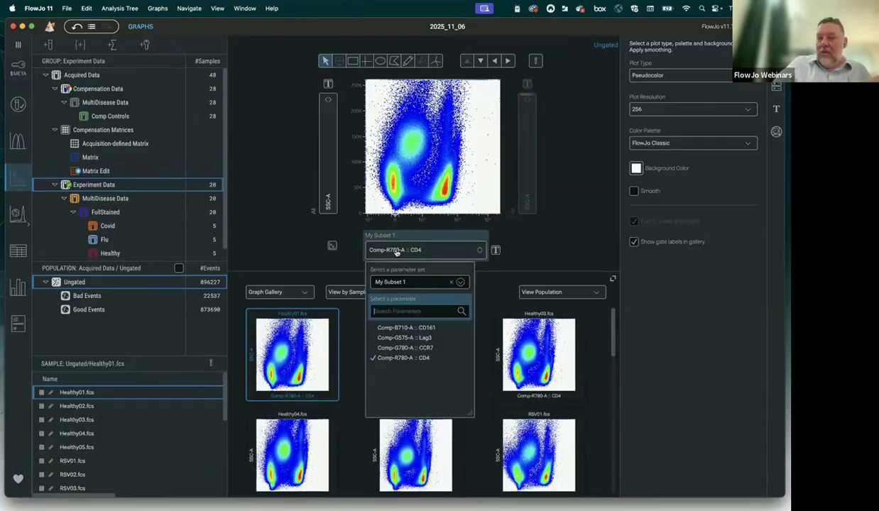
pyautogui.click(461, 282)
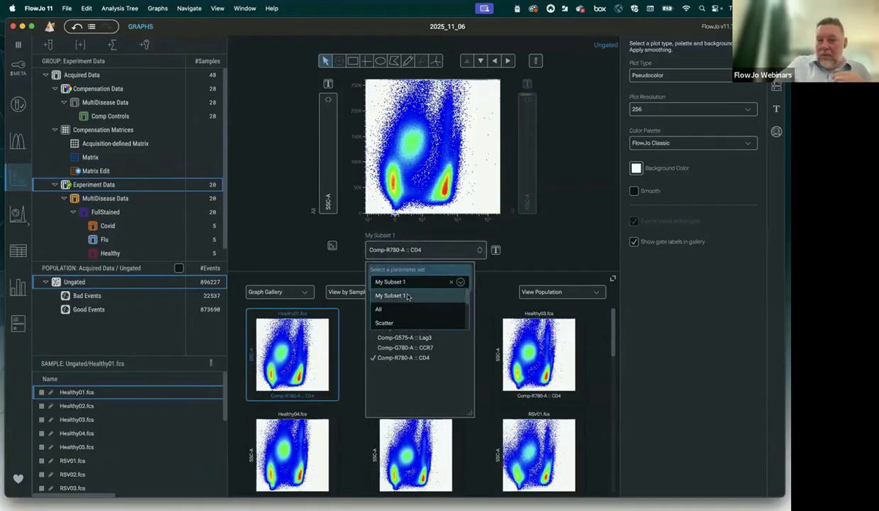
pyautogui.click(389, 308)
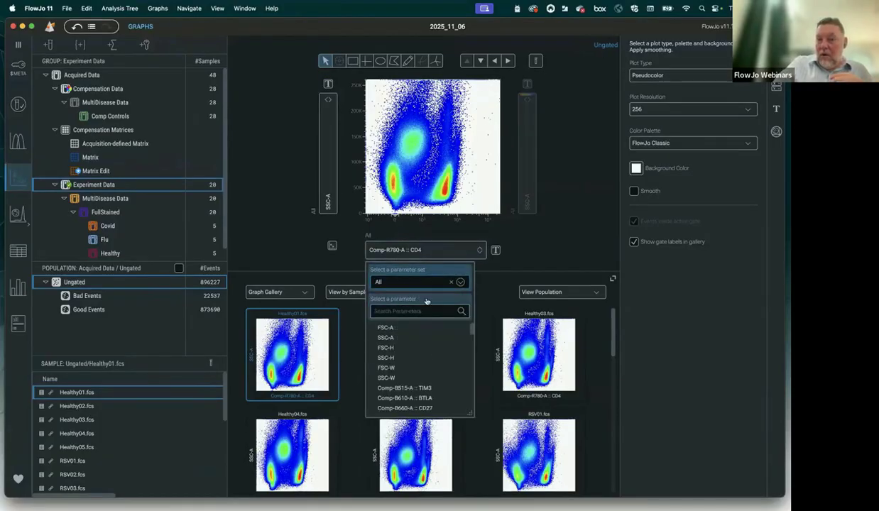
pyautogui.click(384, 327)
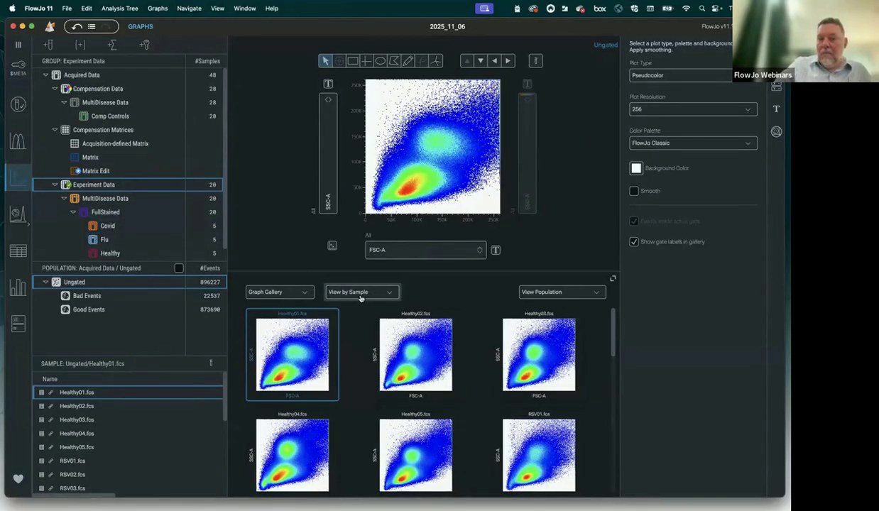
# Browse the Covid group's samples in the graph gallery
pyautogui.click(115, 227)
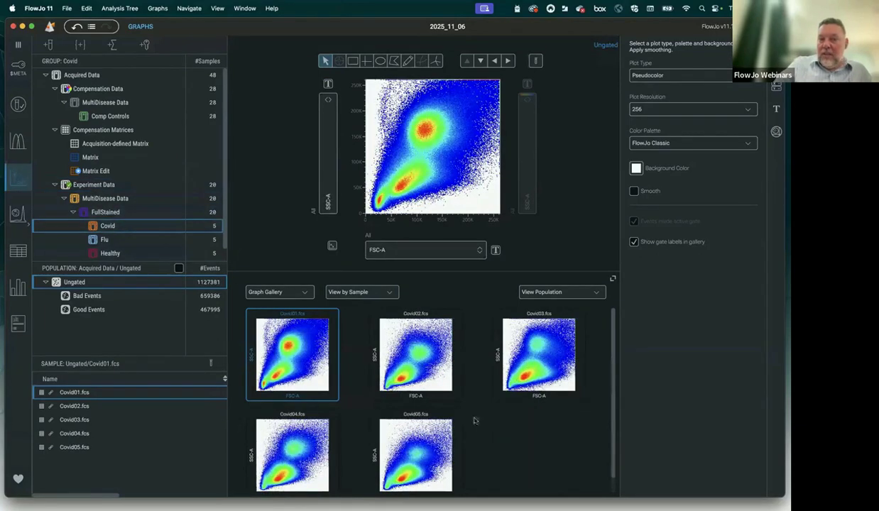
pyautogui.scroll(-2, 486, 418)
pyautogui.scroll(2, 488, 418)
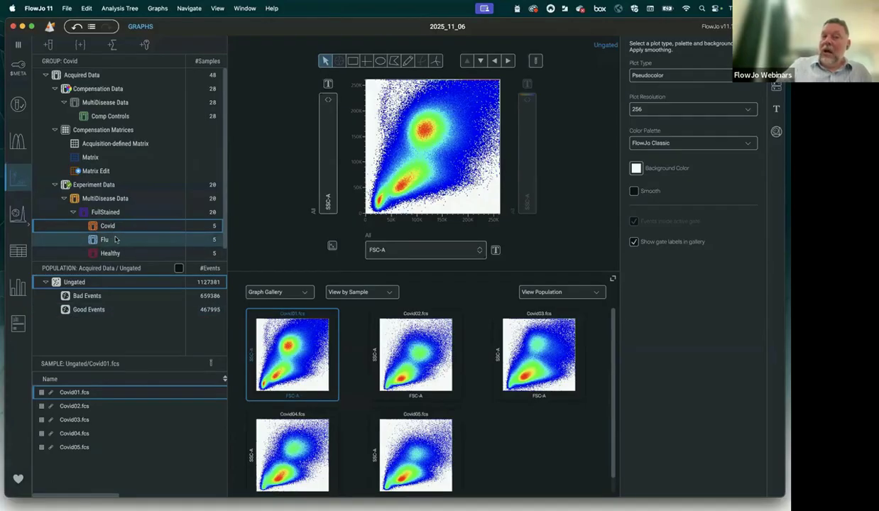
# Show RSV01.fcs from the Experiment Data group and compare its plot with VCP on and off, leaving VCP off
pyautogui.click(93, 186)
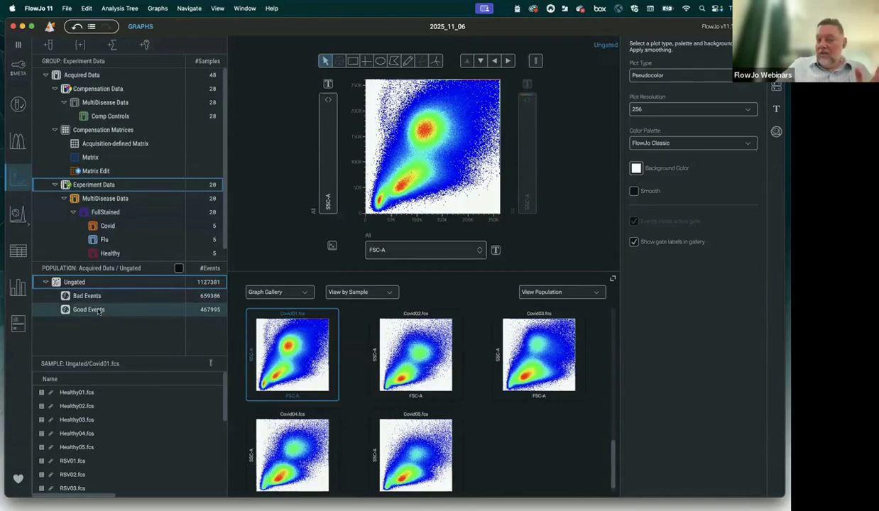
pyautogui.click(74, 461)
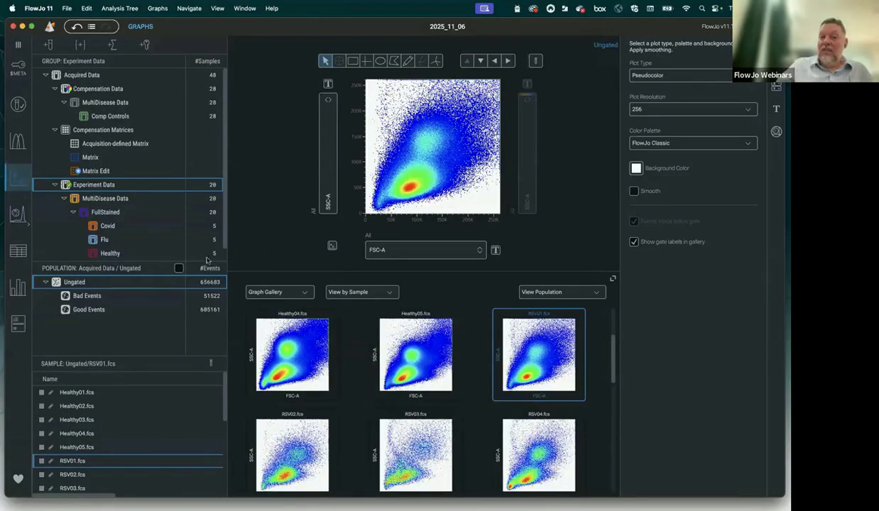
pyautogui.click(536, 62)
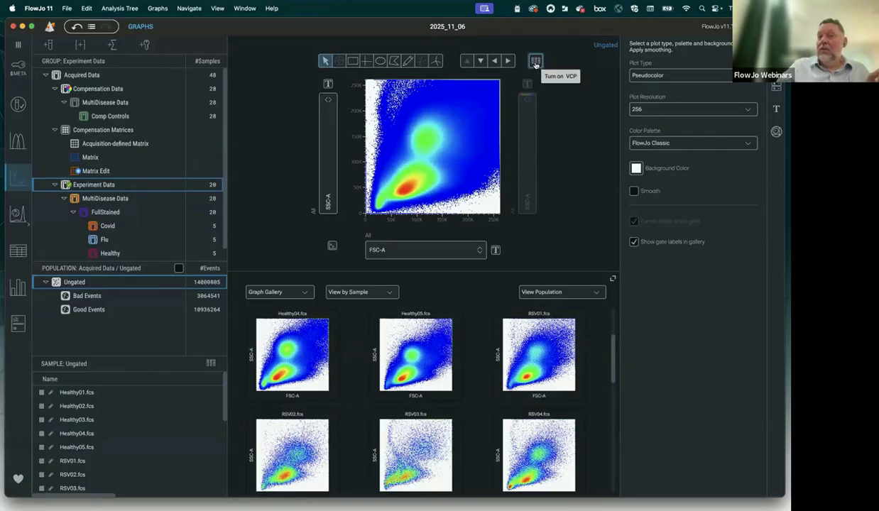
pyautogui.click(535, 62)
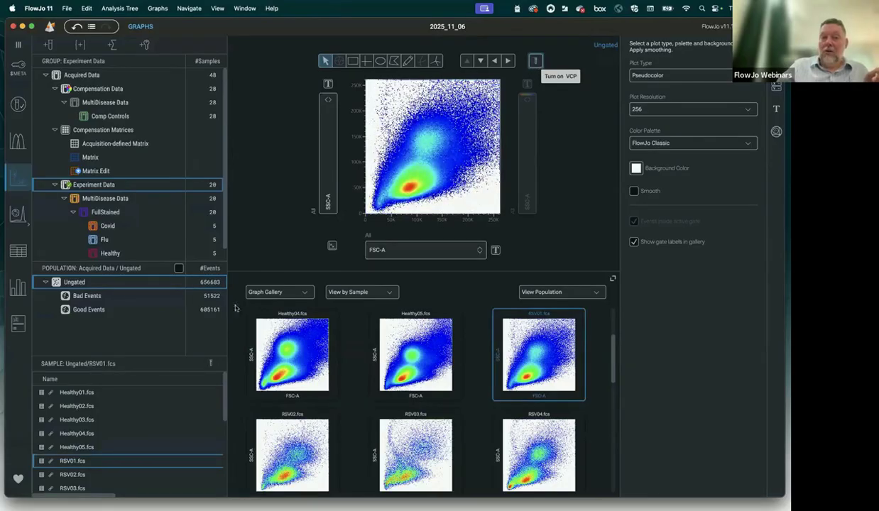
pyautogui.click(210, 363)
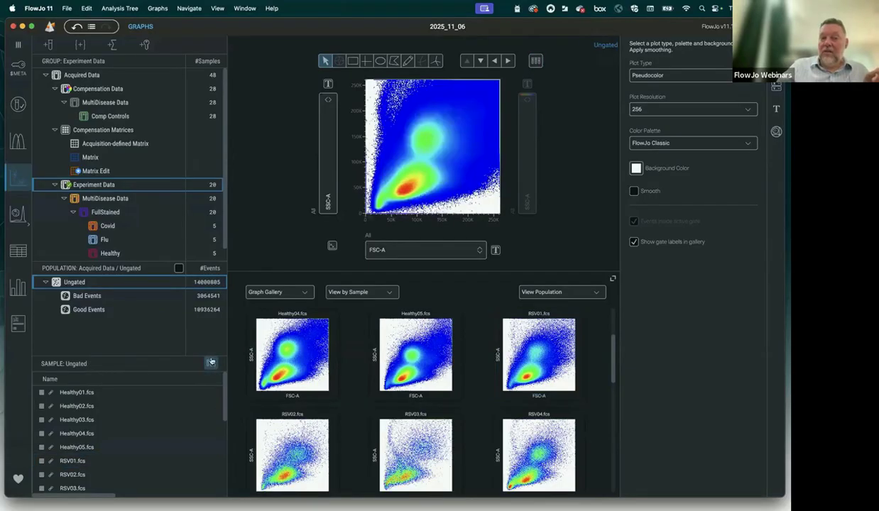
pyautogui.click(211, 363)
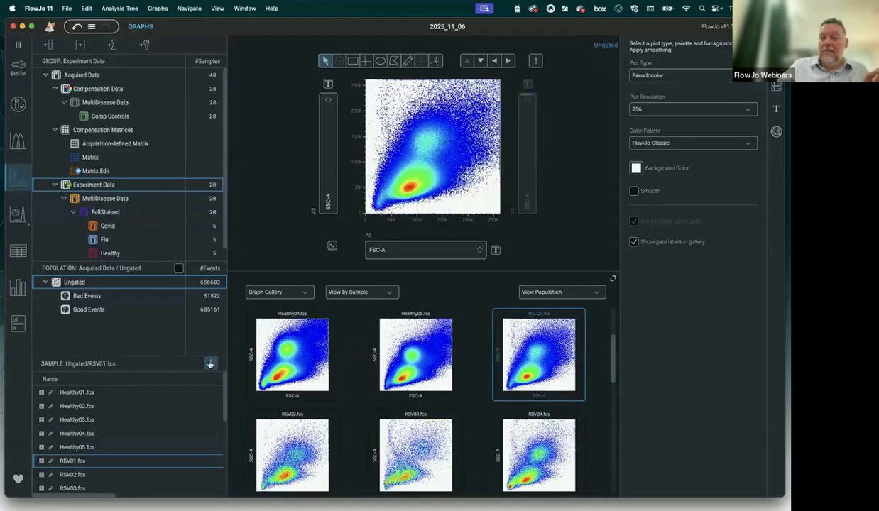
pyautogui.click(210, 363)
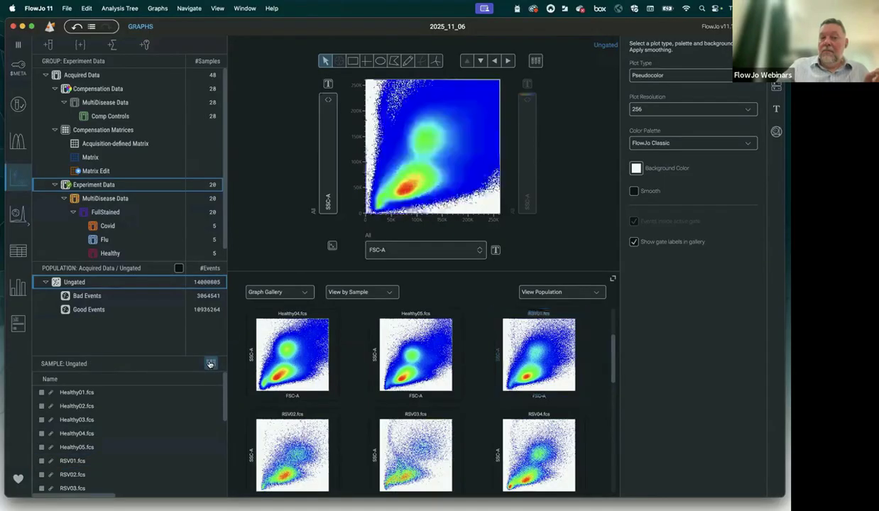
pyautogui.moveTo(221, 325)
pyautogui.mouseDown()
pyautogui.moveTo(350, 326)
pyautogui.moveTo(215, 330)
pyautogui.mouseUp()
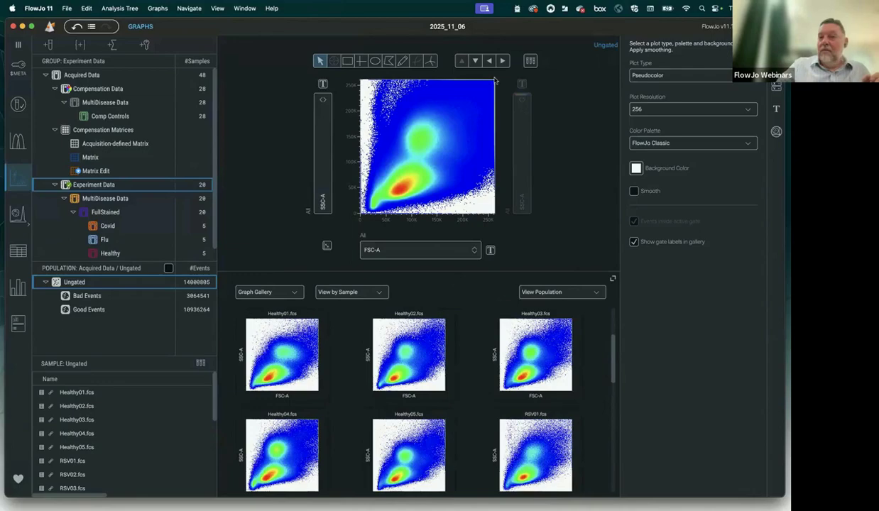
pyautogui.click(531, 63)
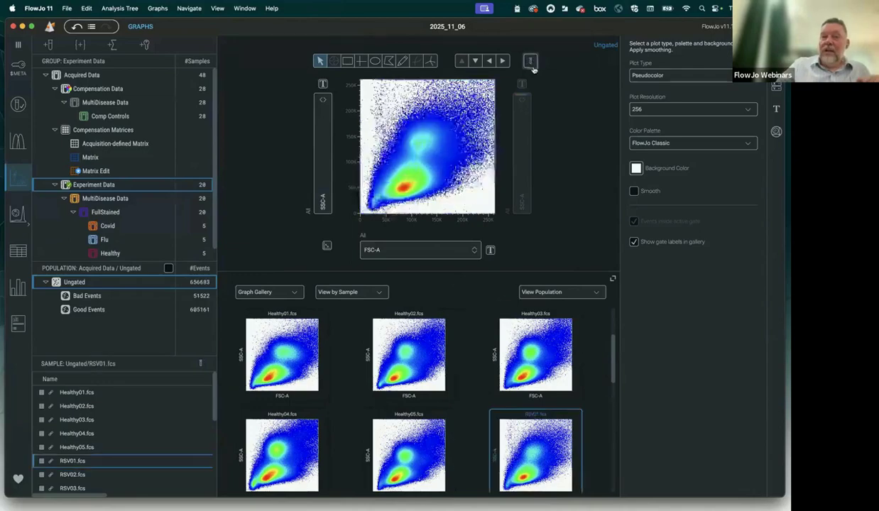
# Draw a polygon gate around the main ungated FSC-A/SSC-A events, excluding the low-scatter debris, and name the population Cells
pyautogui.click(87, 186)
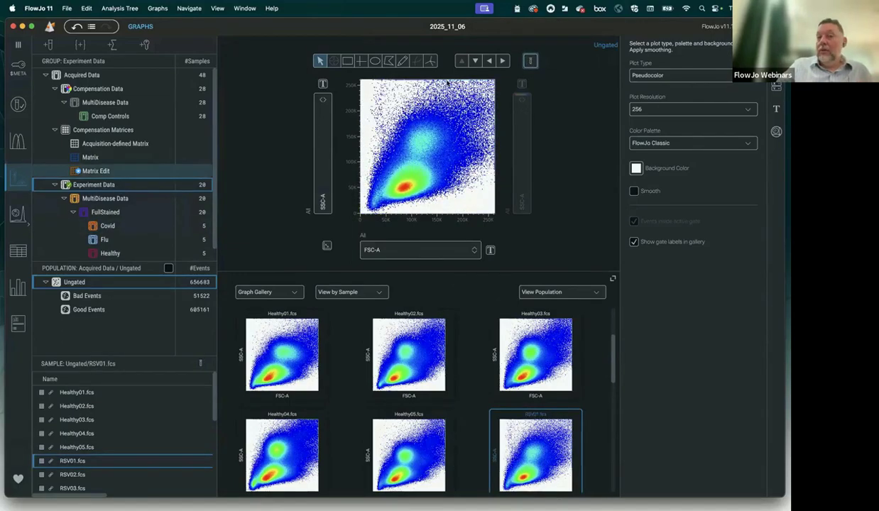
pyautogui.click(389, 61)
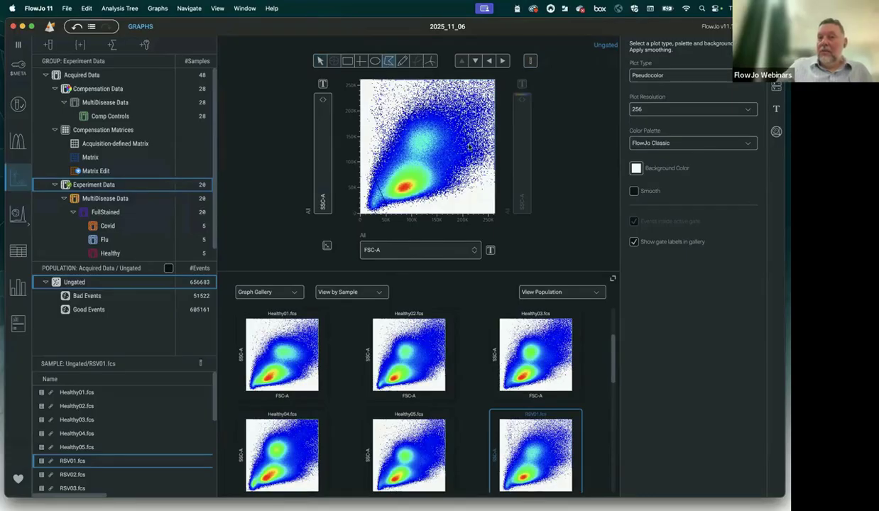
pyautogui.click(446, 197)
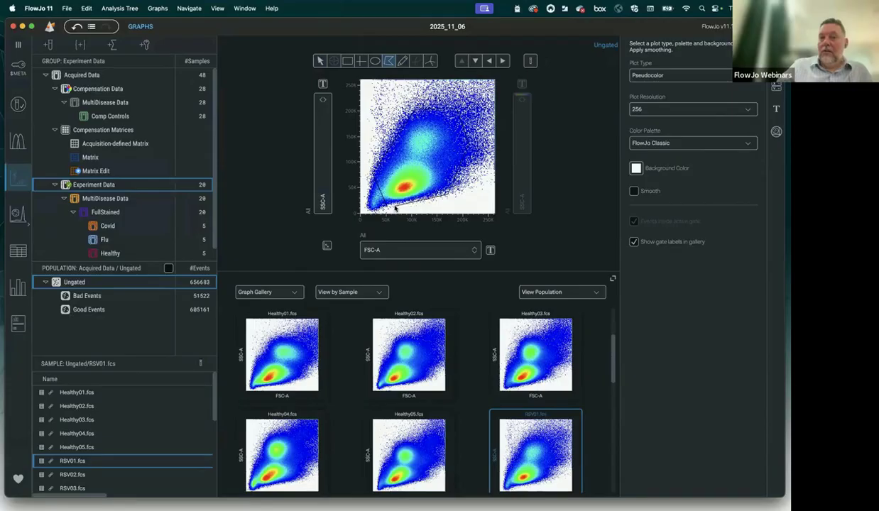
pyautogui.doubleClick(394, 206)
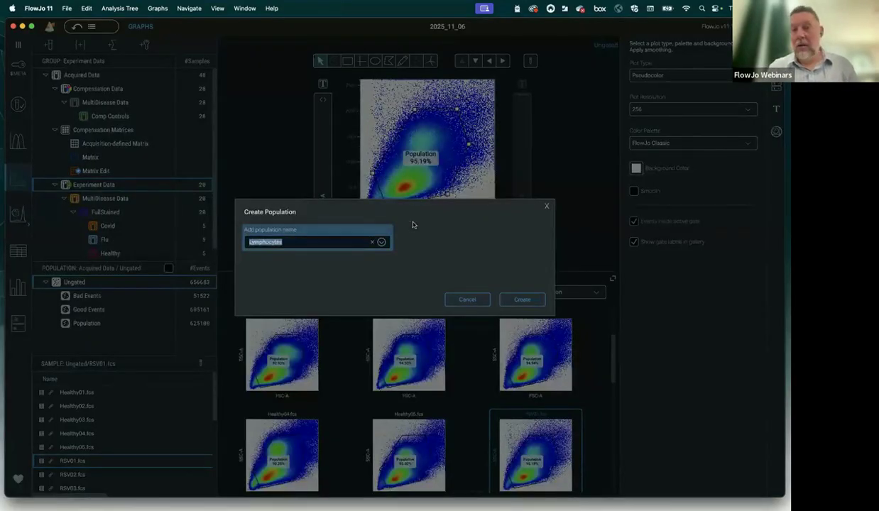
pyautogui.press('BackSpace')
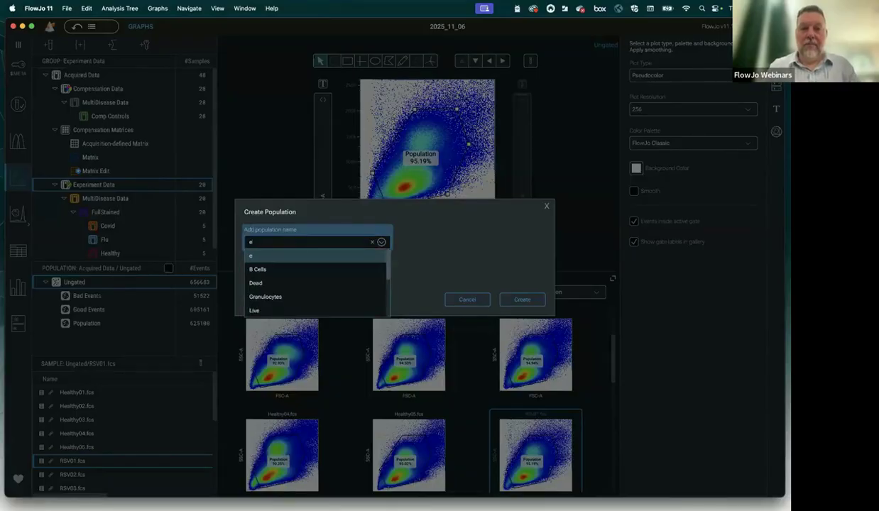
pyautogui.write('Cells')
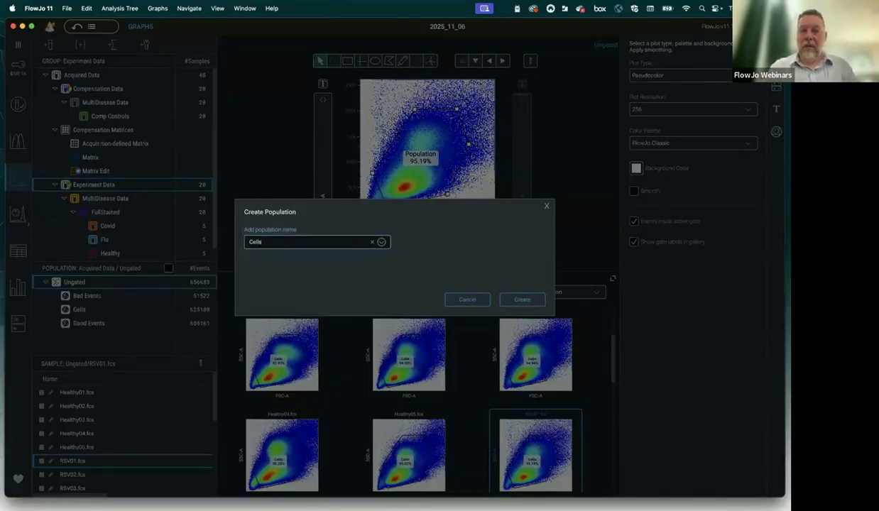
pyautogui.click(541, 302)
# Open the Cells population and set its plot's Y axis to Comp-U450-A :: Dead
pyautogui.doubleClick(426, 186)
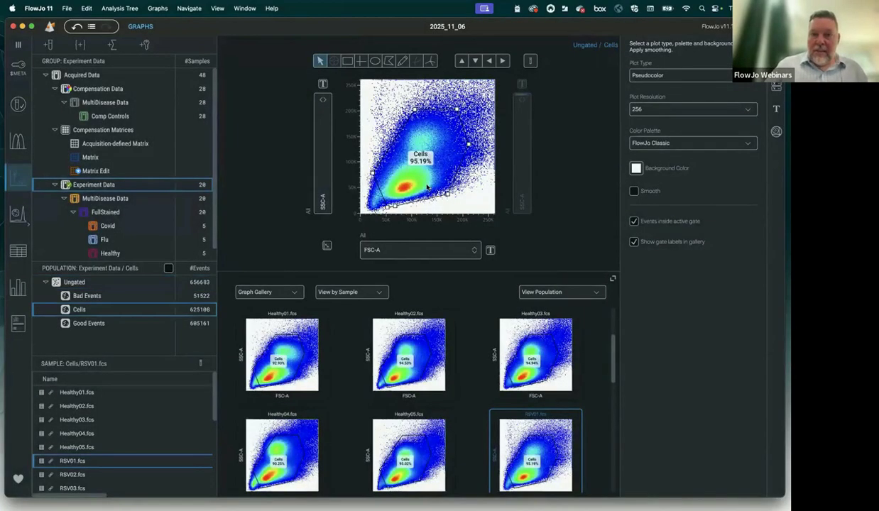
pyautogui.click(316, 197)
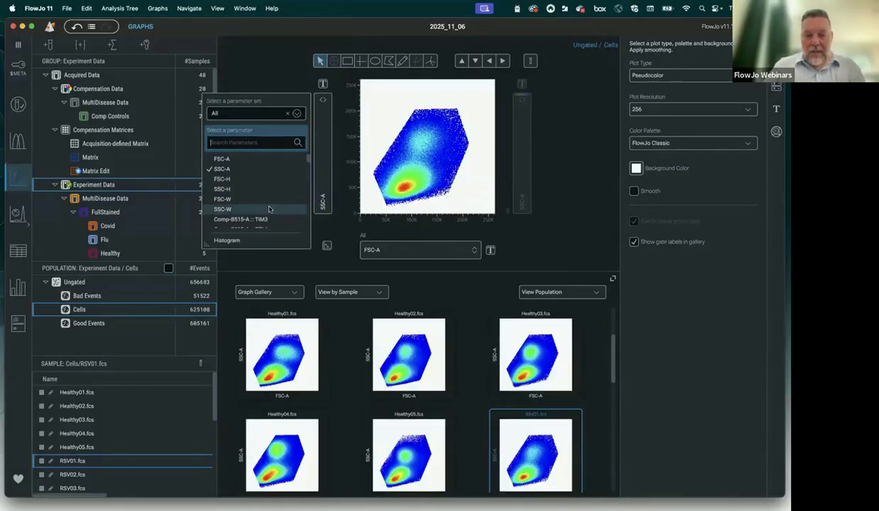
pyautogui.write('dead')
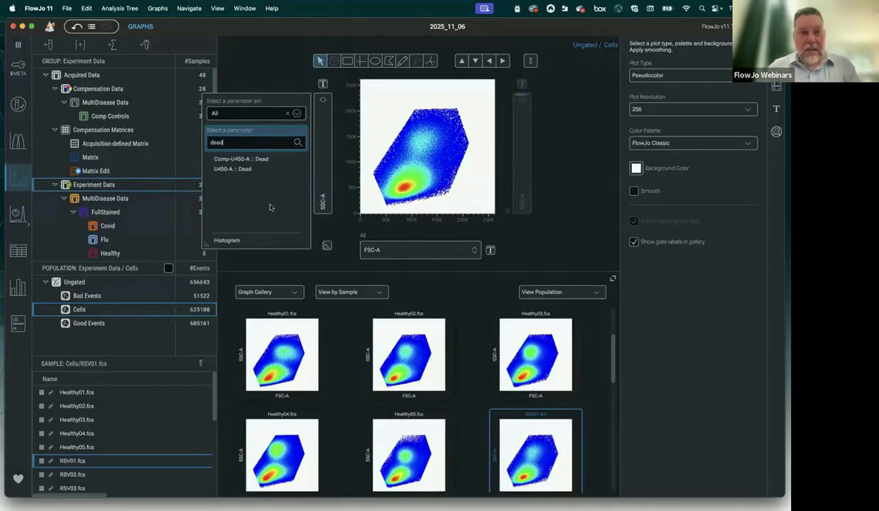
pyautogui.click(248, 158)
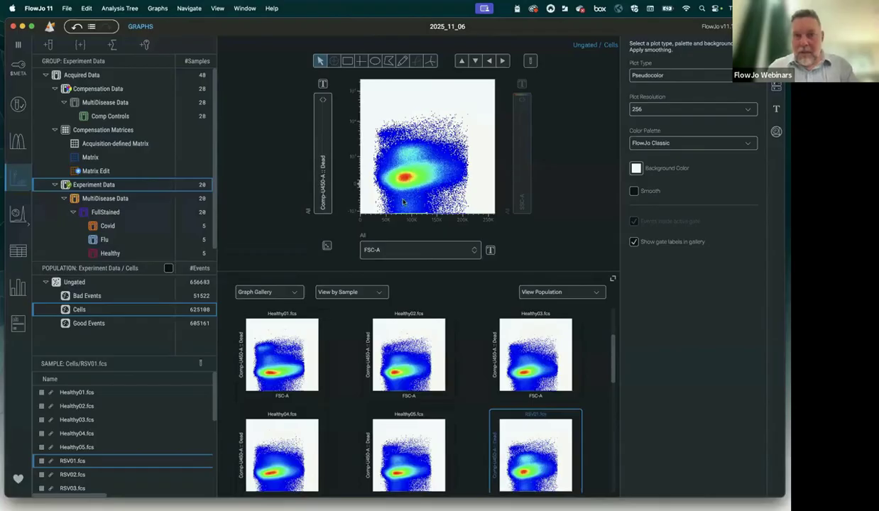
# Transform the Comp-U450-A :: Dead axis with 0.8 extra negative decades and a width basis of 2.3
pyautogui.click(323, 84)
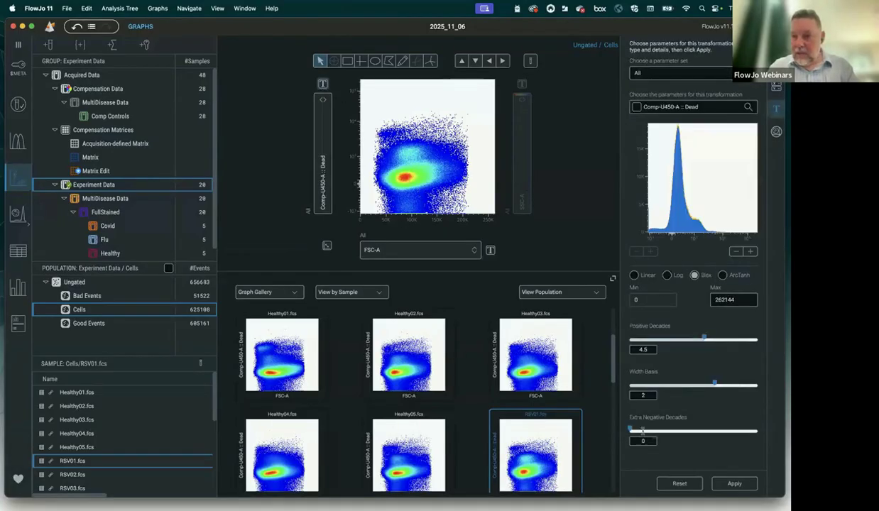
pyautogui.moveTo(629, 430); pyautogui.dragTo(731, 430)
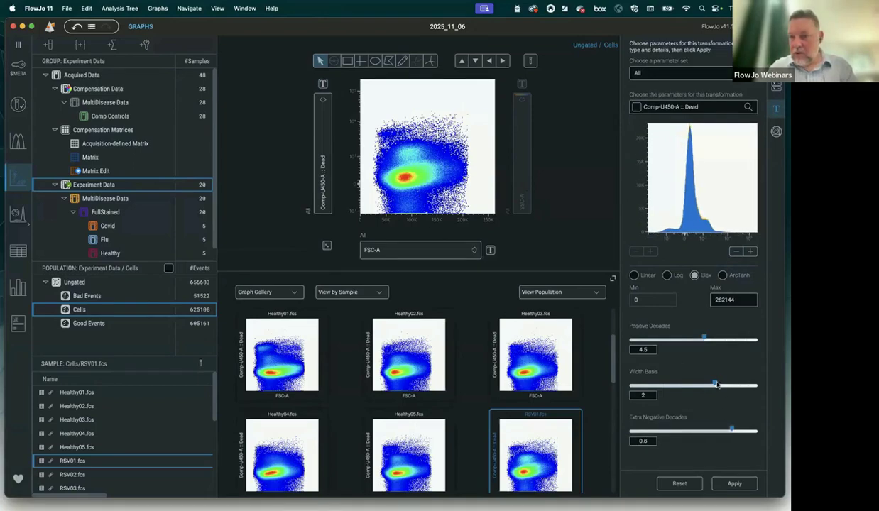
pyautogui.moveTo(715, 384); pyautogui.dragTo(726, 384)
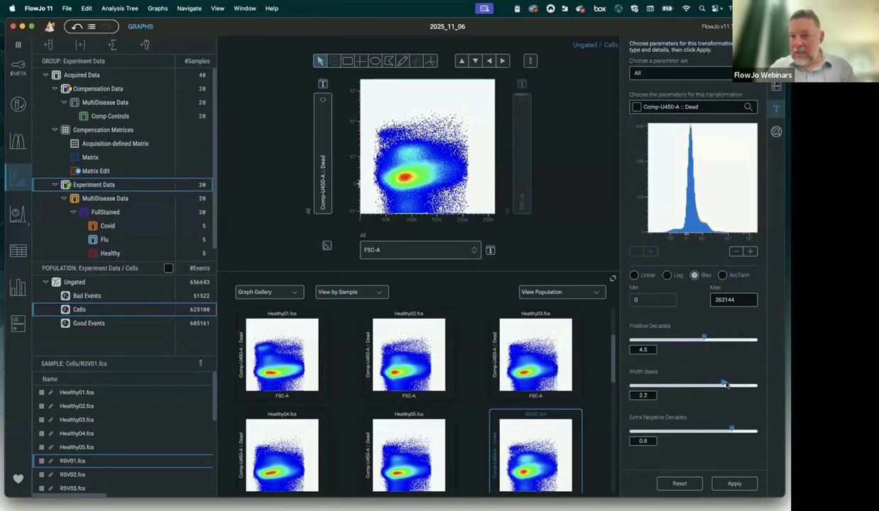
pyautogui.click(740, 486)
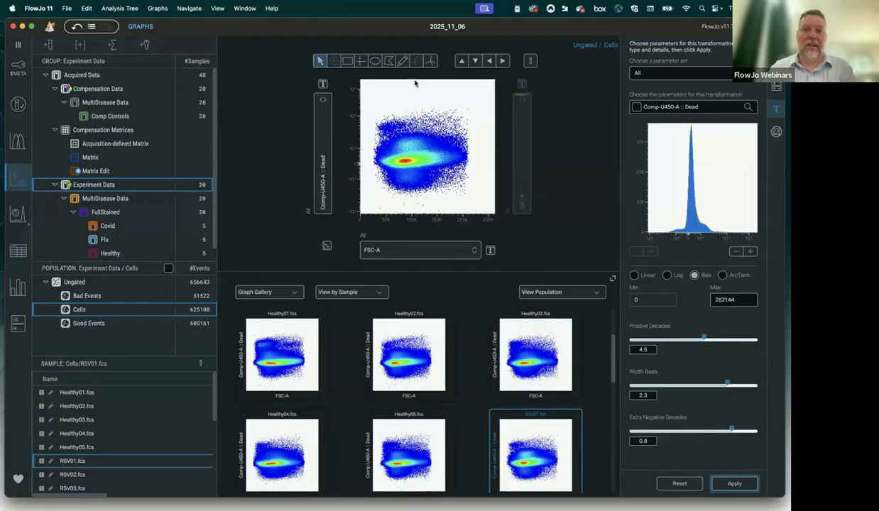
# Draw a polygon gate around the low-Dead events in the Cells plot of RSV01.fcs and name the population Live
pyautogui.click(389, 60)
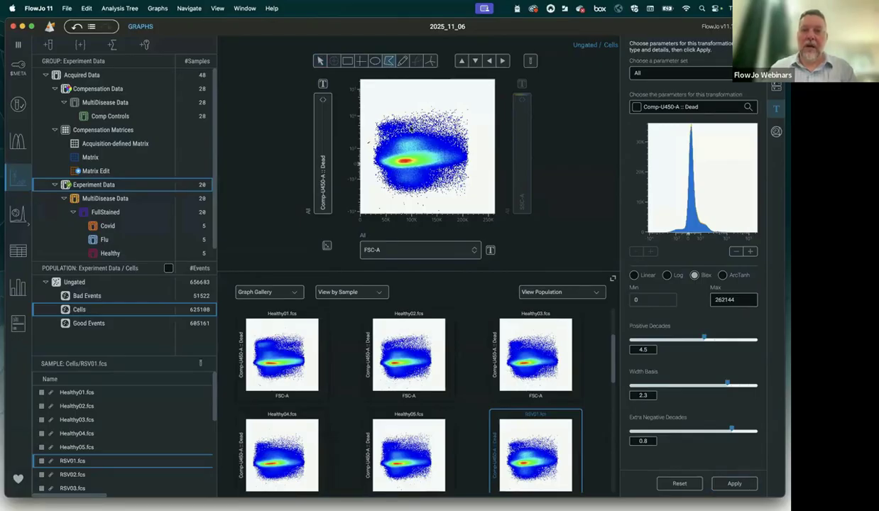
pyautogui.click(367, 143)
pyautogui.click(420, 118)
pyautogui.click(479, 129)
pyautogui.click(477, 198)
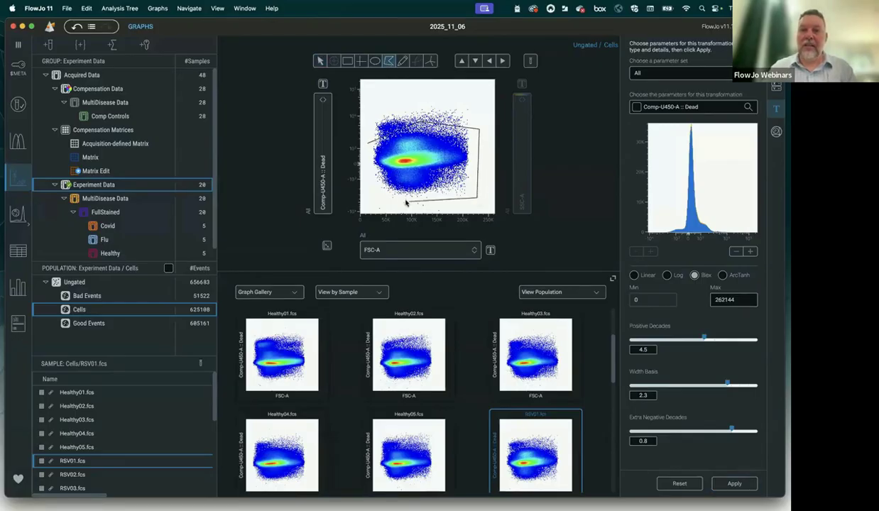
pyautogui.click(370, 198)
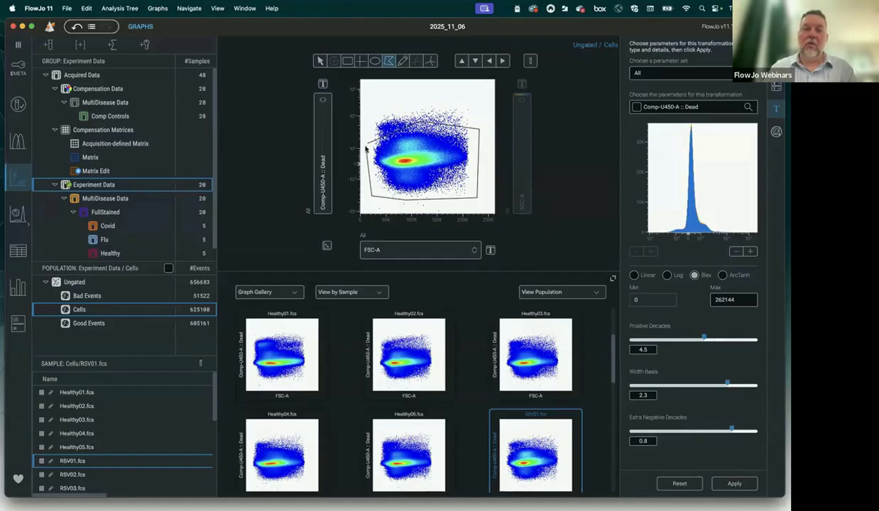
pyautogui.click(366, 142)
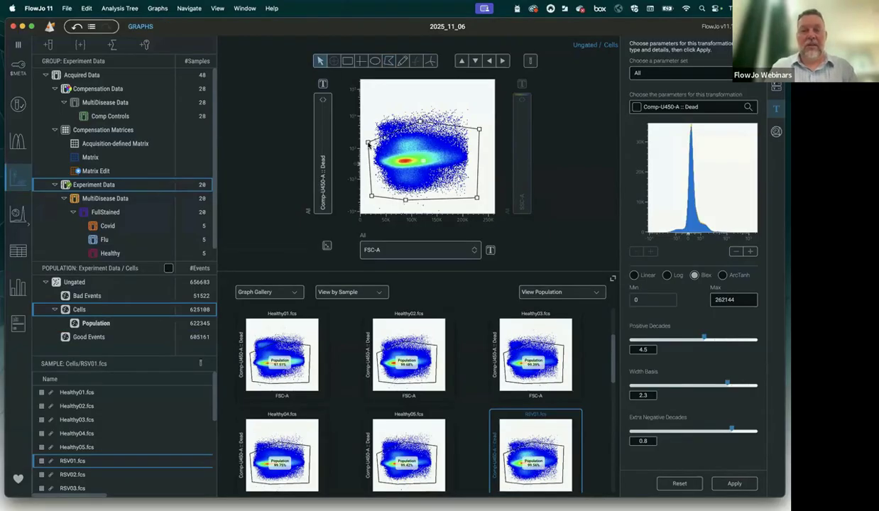
pyautogui.write('Live')
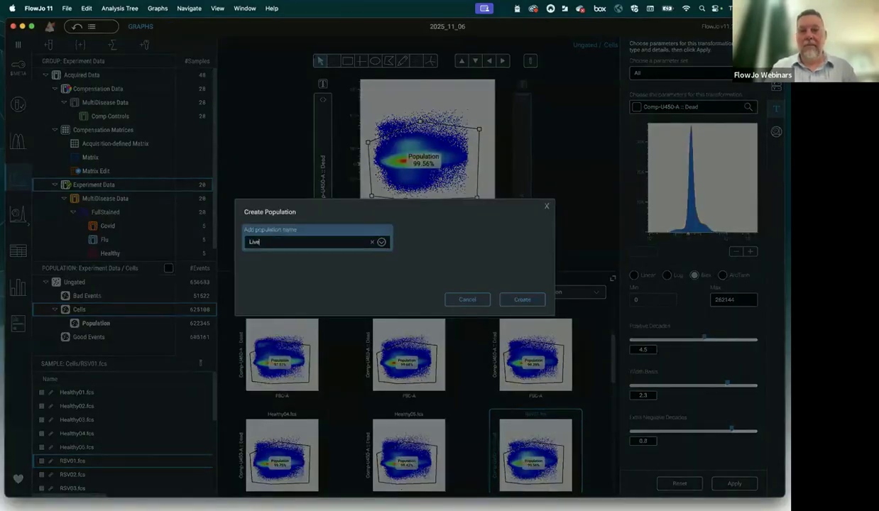
pyautogui.press('Return')
pyautogui.click(524, 297)
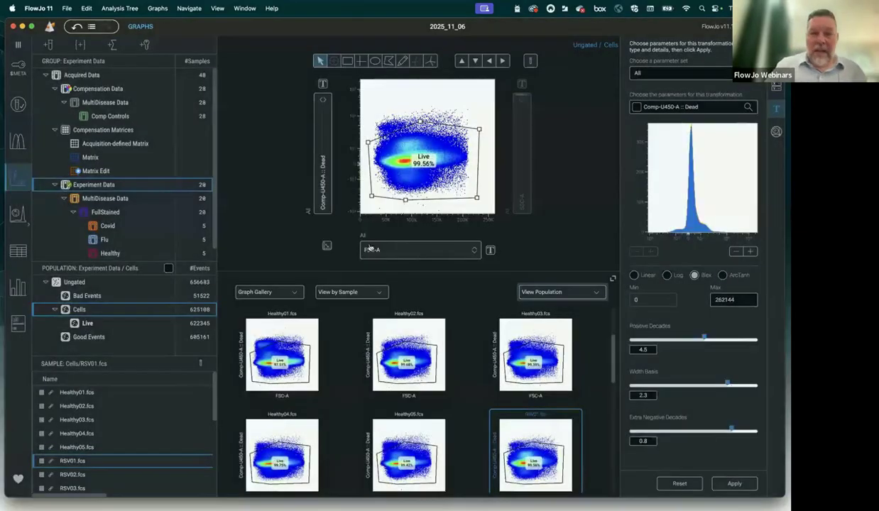
# Shift the Live gate on the RSV01.fcs Cells plot slightly downward, viewing the Live population before and after the move
pyautogui.doubleClick(430, 180)
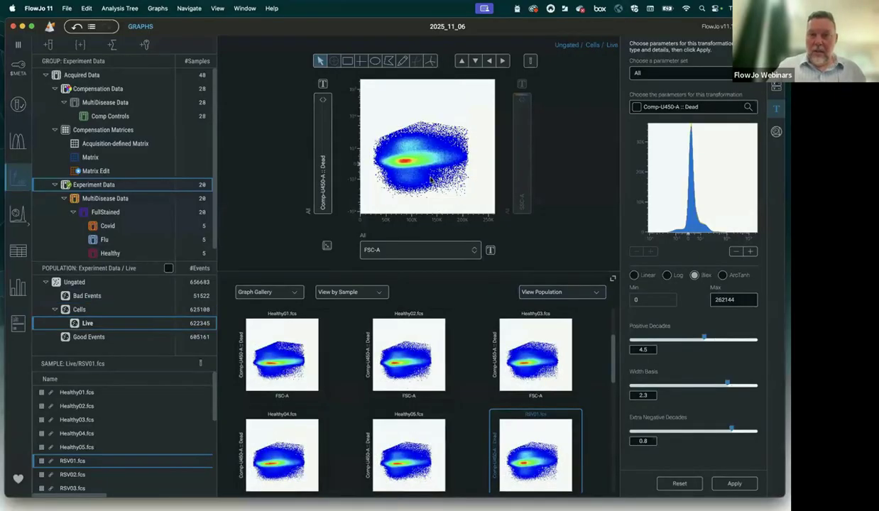
pyautogui.click(461, 61)
pyautogui.click(395, 171)
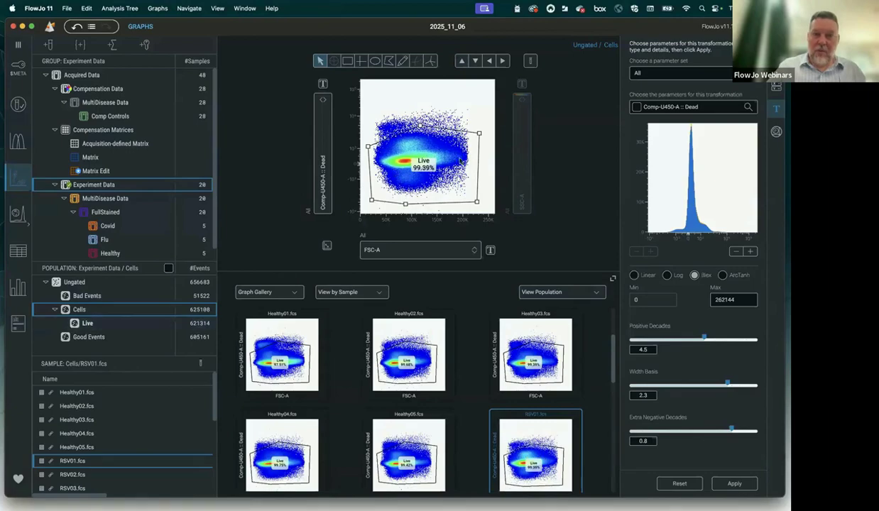
pyautogui.click(88, 324)
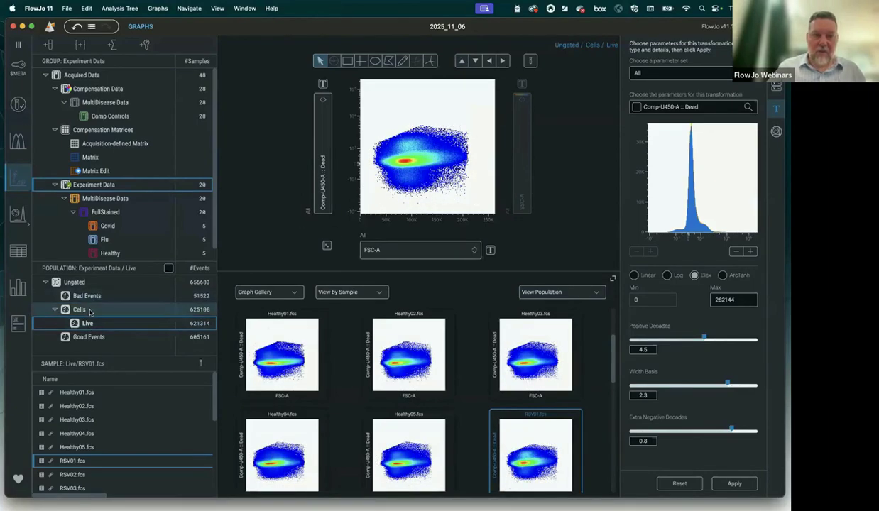
# Move the Live gate of RSV01.fcs below the main events, compare it with the other samples' gates, and move it back
pyautogui.click(90, 310)
pyautogui.moveTo(441, 171); pyautogui.dragTo(438, 204)
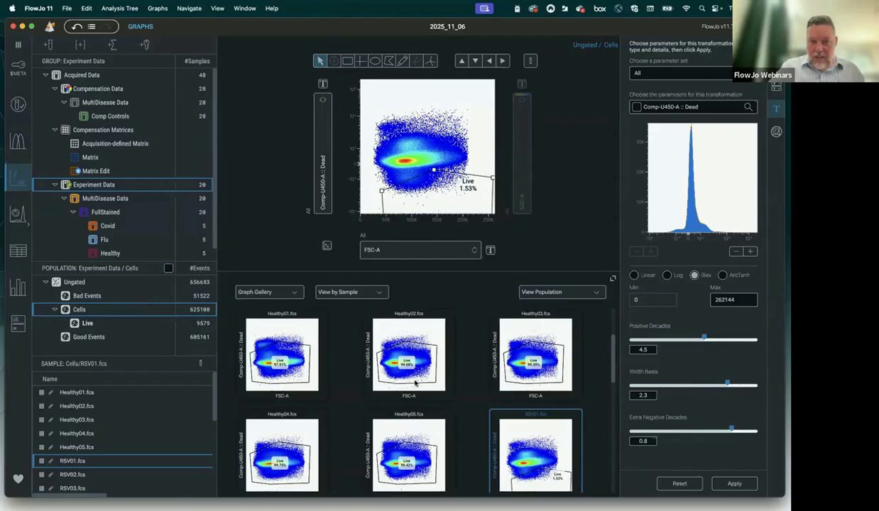
pyautogui.scroll(-3, 415, 382)
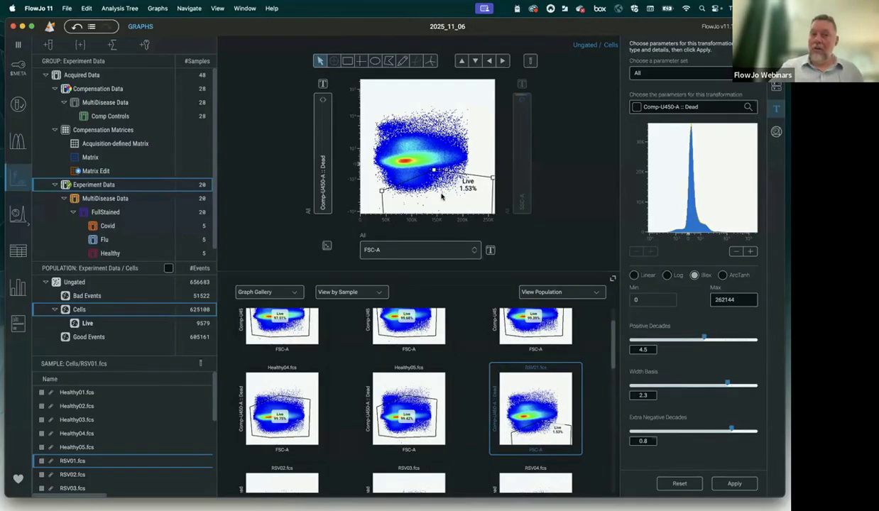
pyautogui.moveTo(409, 144); pyautogui.dragTo(408, 144)
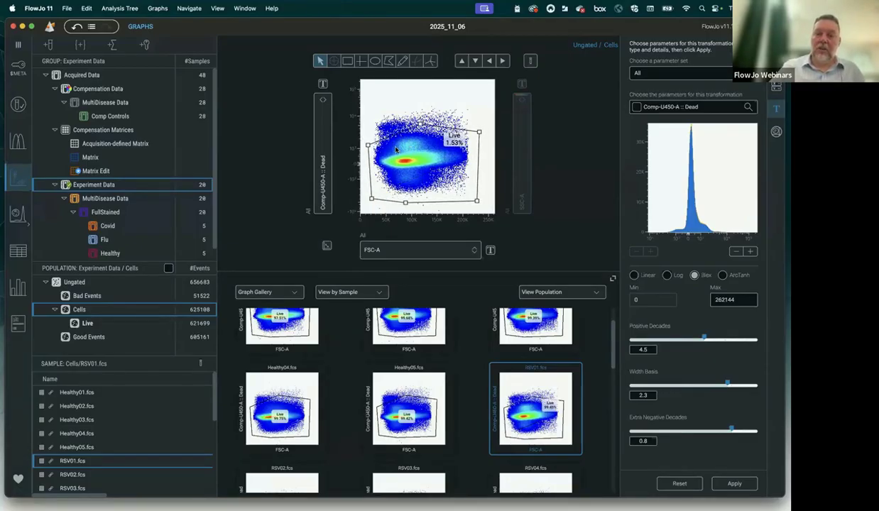
# Apply the Live gate to the group and resync all samples, returning to the Cells plots to check the gates
pyautogui.click(88, 323)
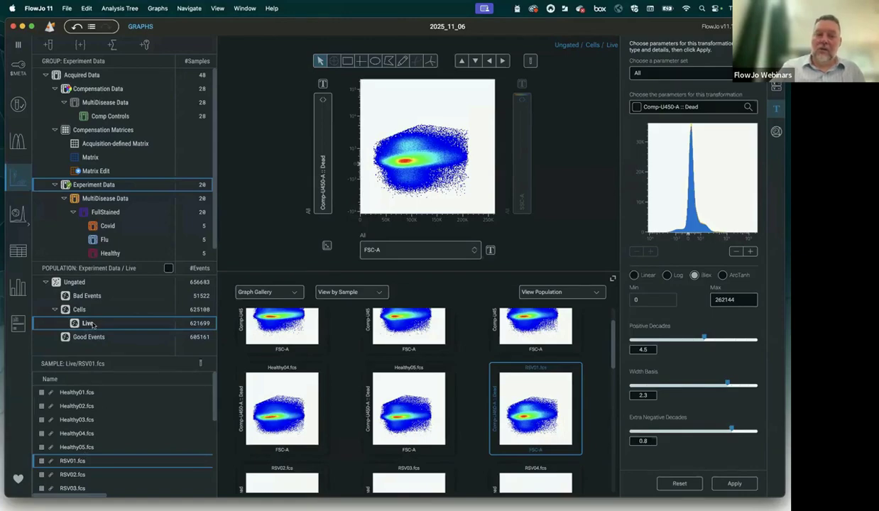
pyautogui.rightClick(92, 324)
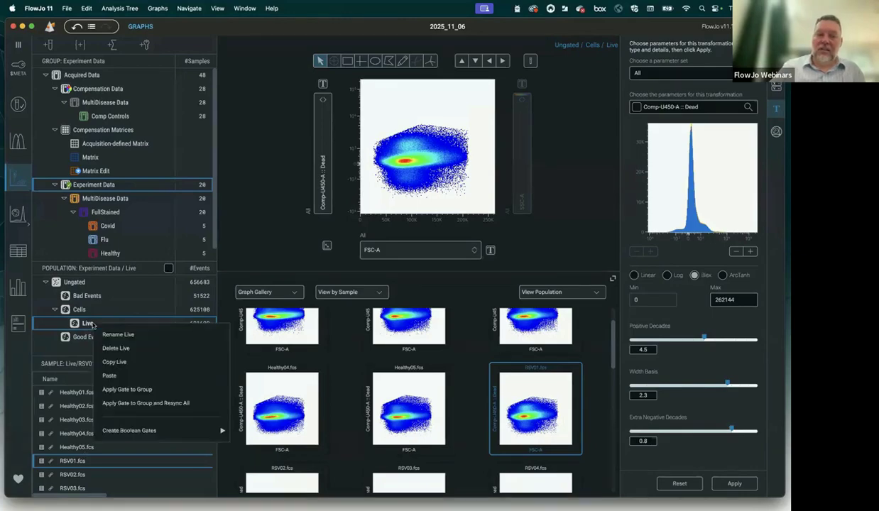
pyautogui.click(130, 404)
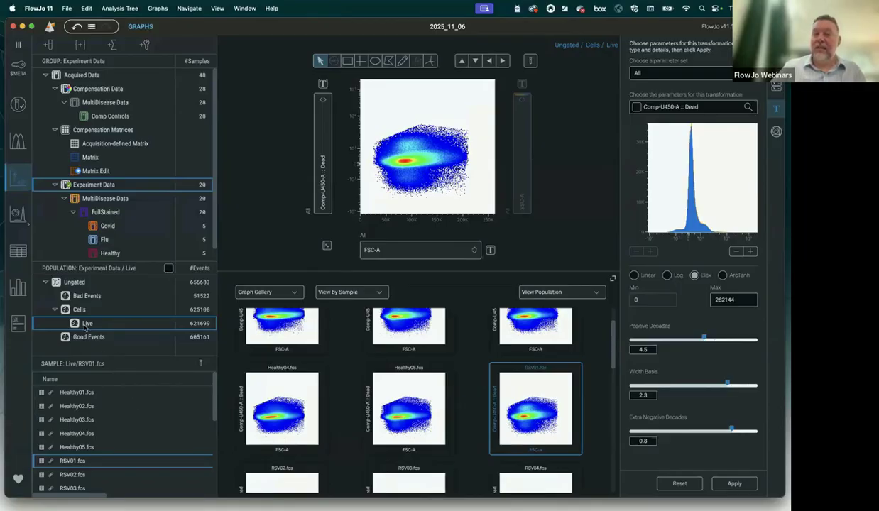
pyautogui.click(462, 60)
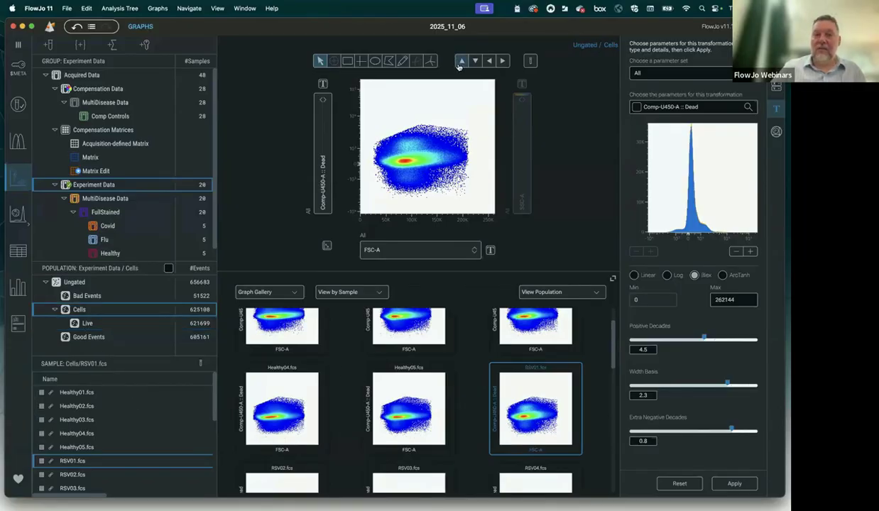
pyautogui.scroll(2, 418, 349)
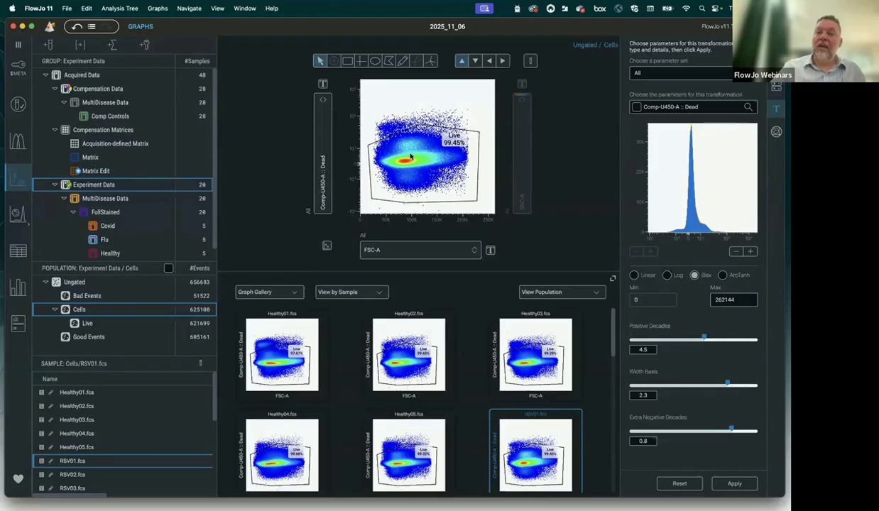
# Move the Live gate upward individually on RSV01.fcs, Healthy01.fcs and Healthy02.fcs
pyautogui.moveTo(410, 156)
pyautogui.mouseDown()
pyautogui.moveTo(396, 114)
pyautogui.moveTo(404, 105)
pyautogui.mouseUp()
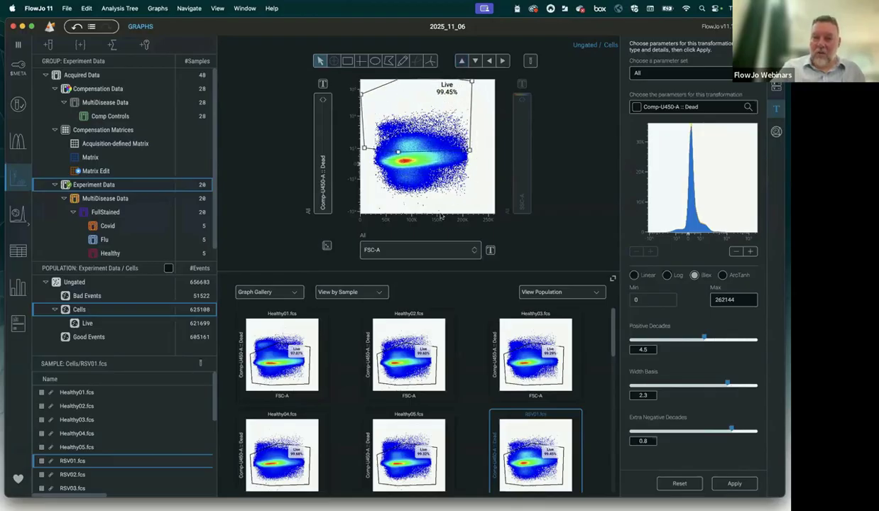
pyautogui.click(289, 348)
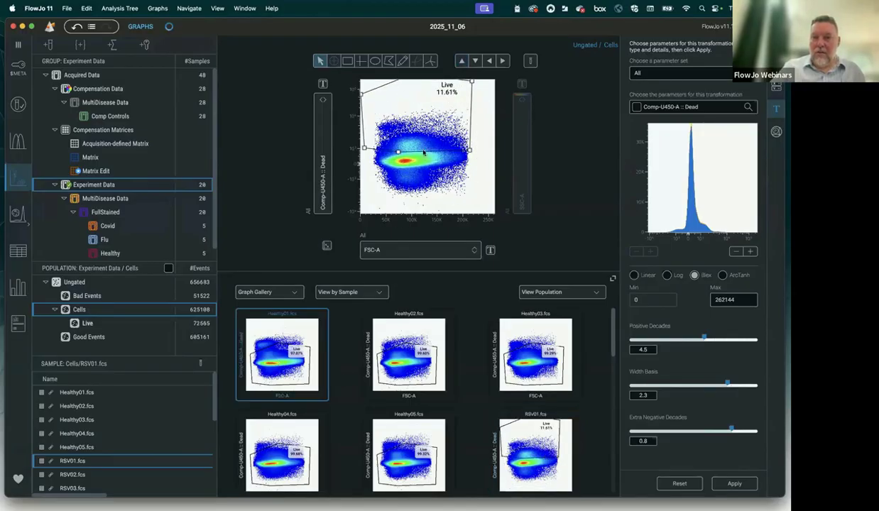
pyautogui.moveTo(431, 137); pyautogui.dragTo(431, 91)
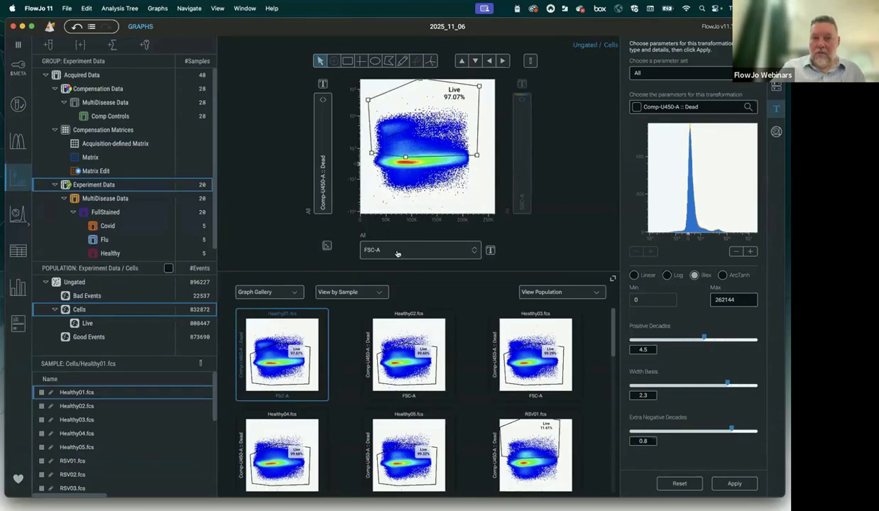
pyautogui.click(414, 346)
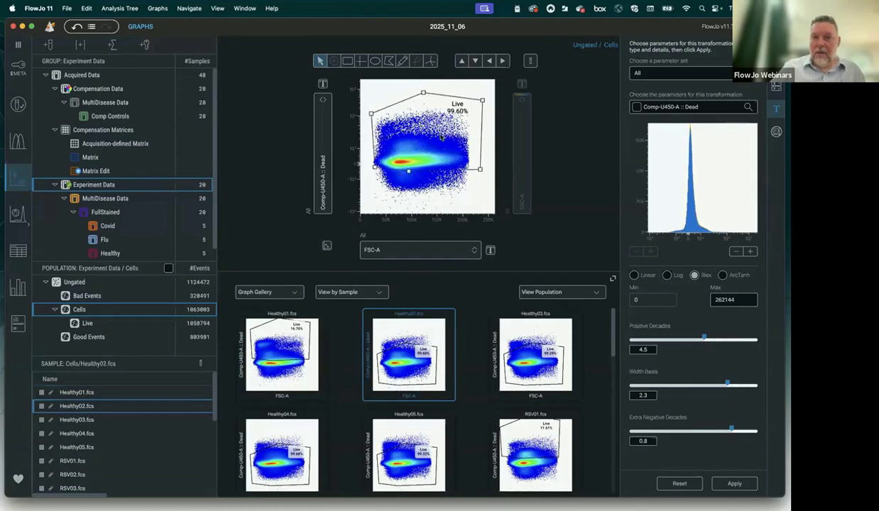
# Adjust the Live gate slightly on Healthy03.fcs and apply it to the group without resyncing the individually moved gates
pyautogui.click(544, 343)
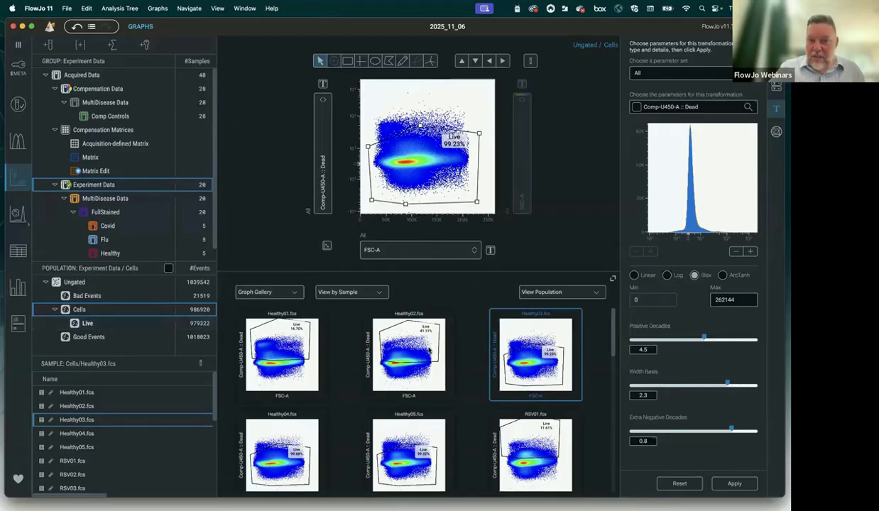
pyautogui.rightClick(88, 325)
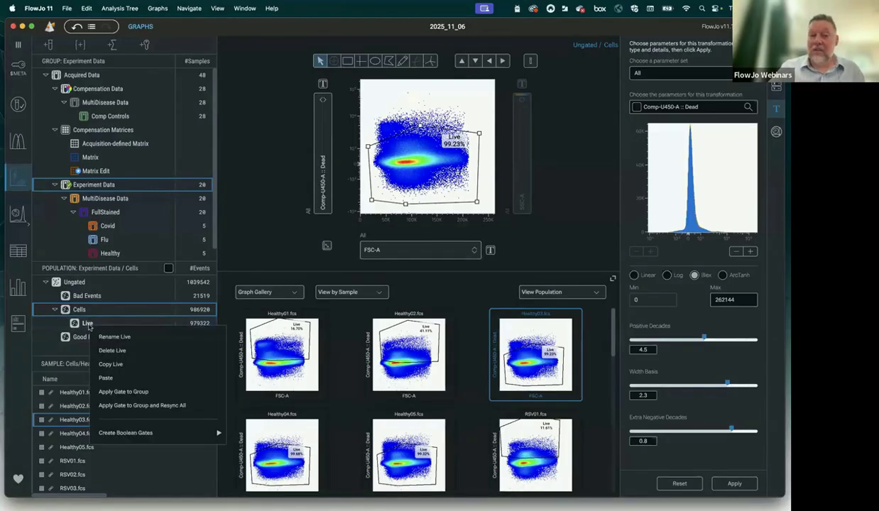
pyautogui.click(123, 392)
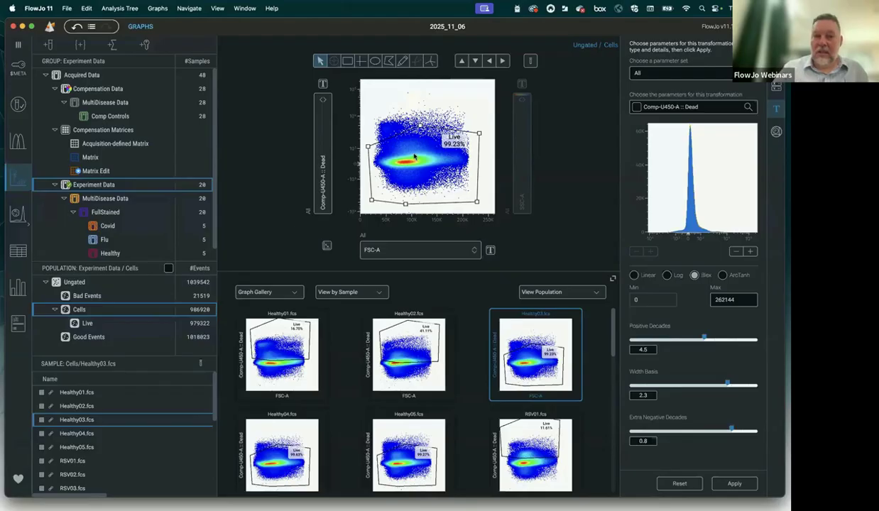
# Apply the Live gate of Healthy03.fcs to the group with a full resync and return to the Cells plots
pyautogui.click(91, 323)
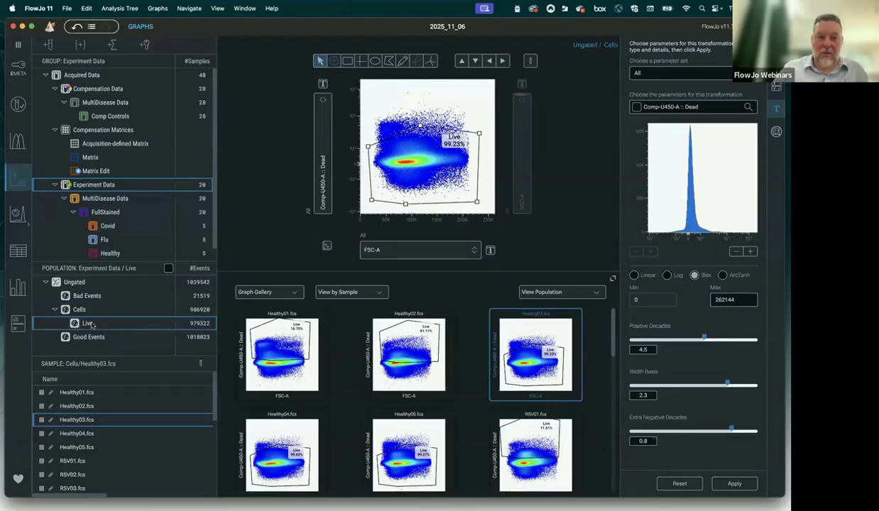
pyautogui.rightClick(92, 324)
pyautogui.click(115, 401)
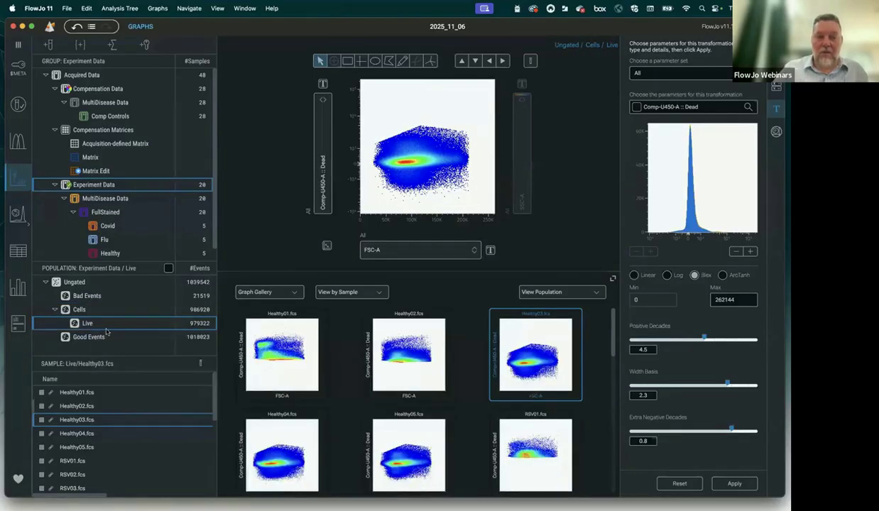
pyautogui.click(462, 62)
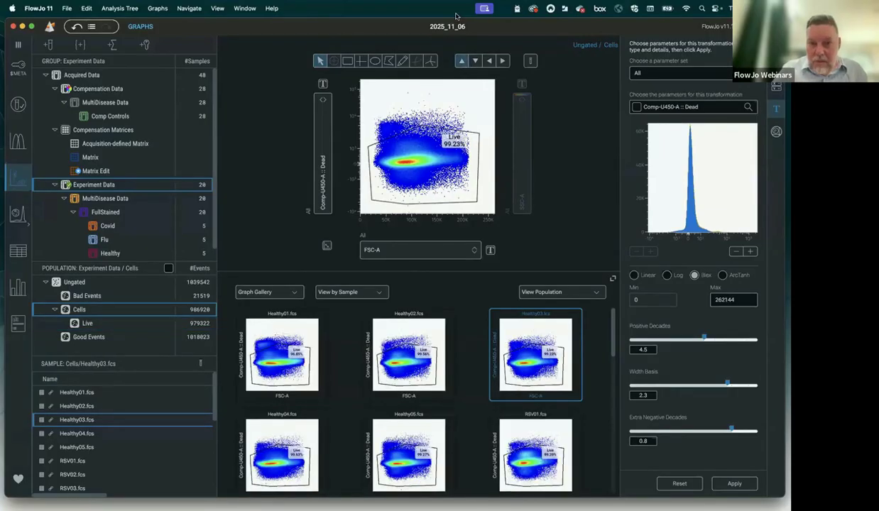
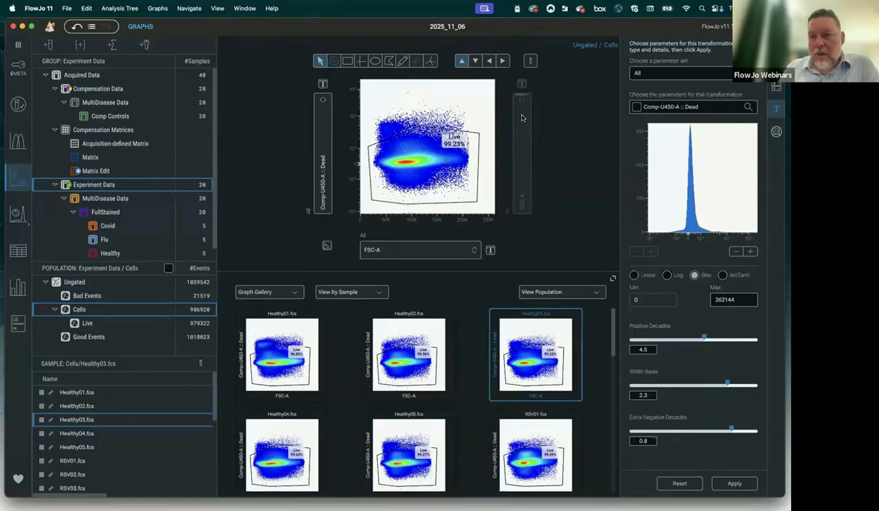
# Open the Live population of Healthy03.fcs and set its vertical axis to Comp-U500-A :: CD3 from the Compensated parameter set
pyautogui.doubleClick(440, 179)
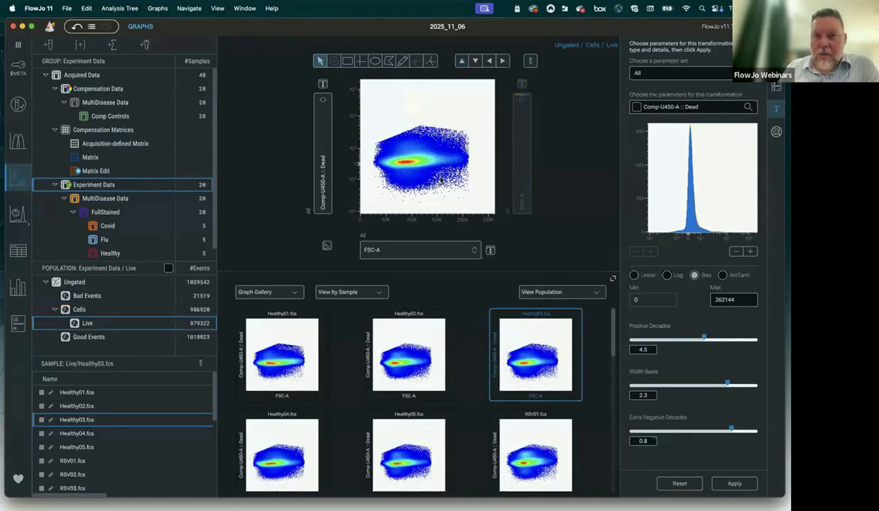
pyautogui.click(321, 164)
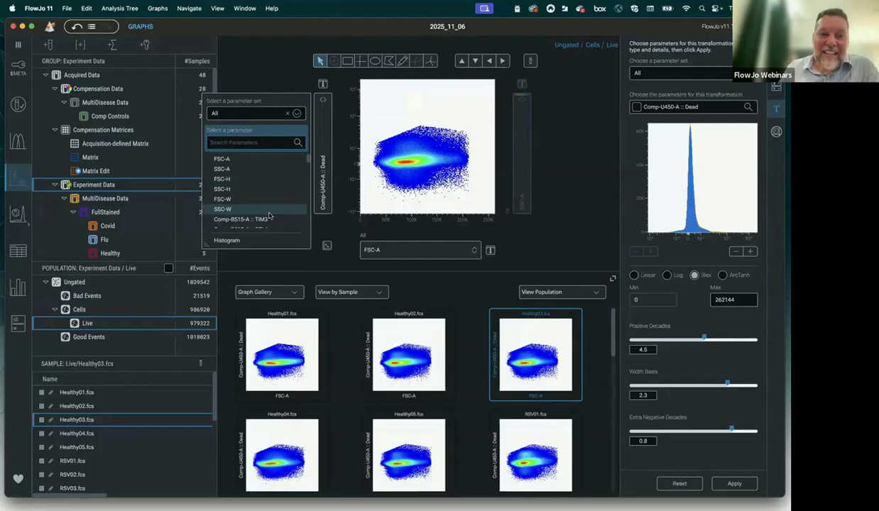
pyautogui.scroll(-5, 269, 194)
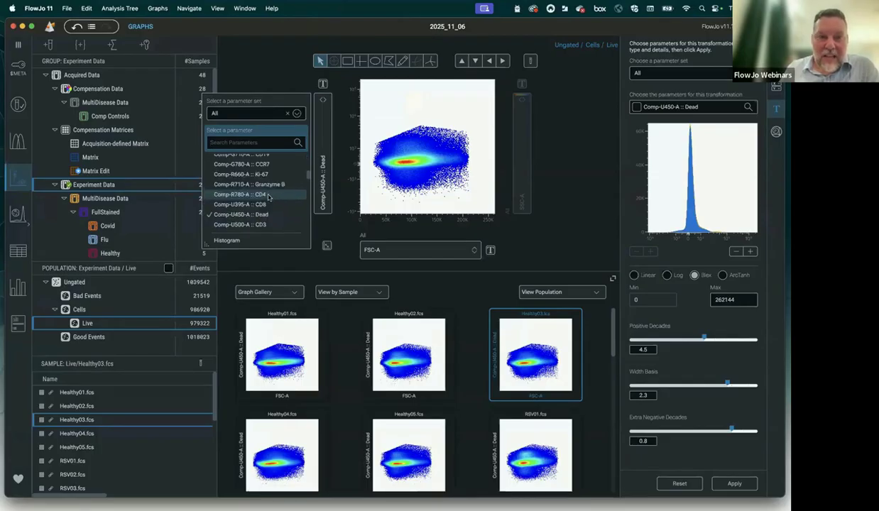
pyautogui.write('cd3')
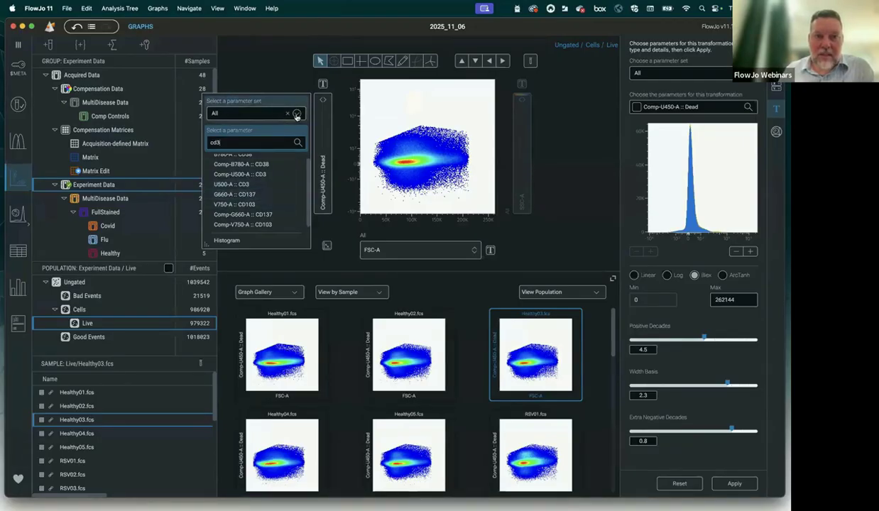
pyautogui.click(296, 113)
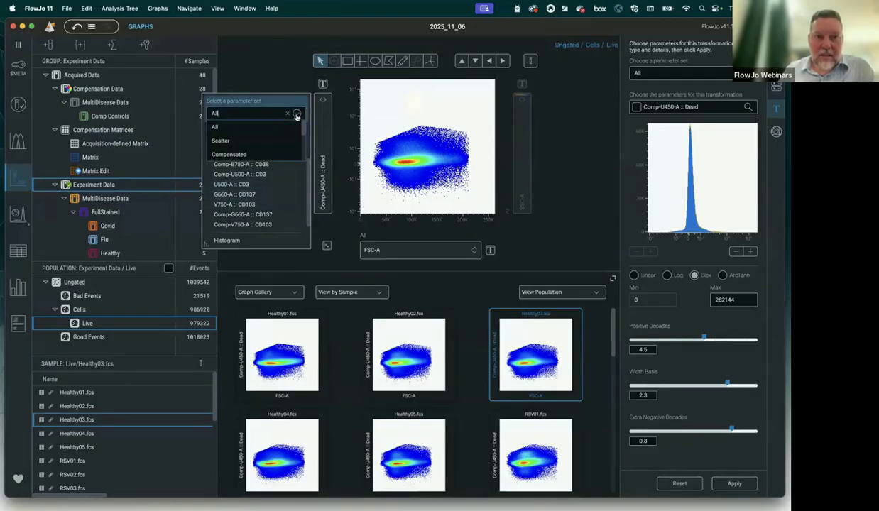
pyautogui.click(248, 154)
pyautogui.scroll(2, 264, 189)
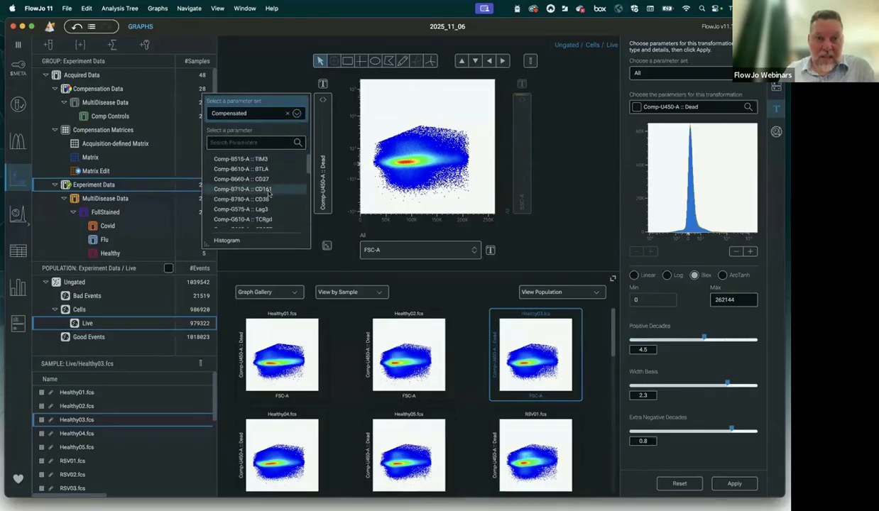
pyautogui.click(257, 143)
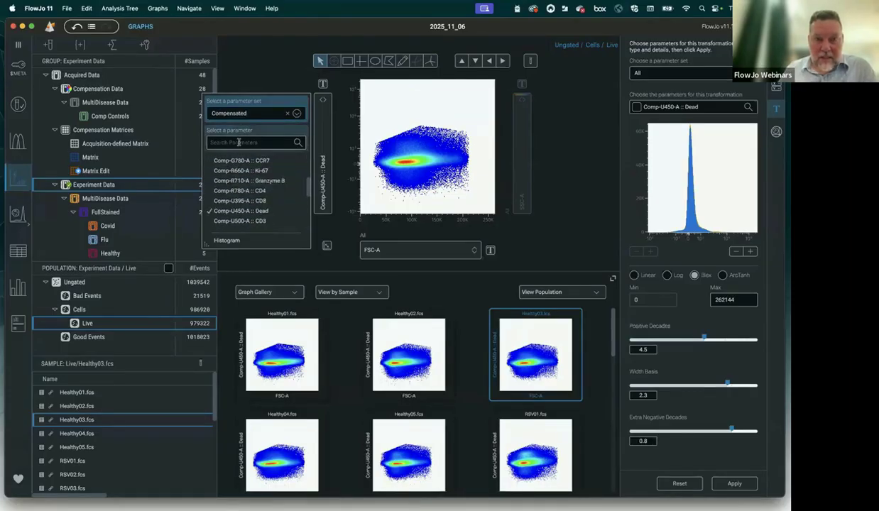
pyautogui.write('cd3')
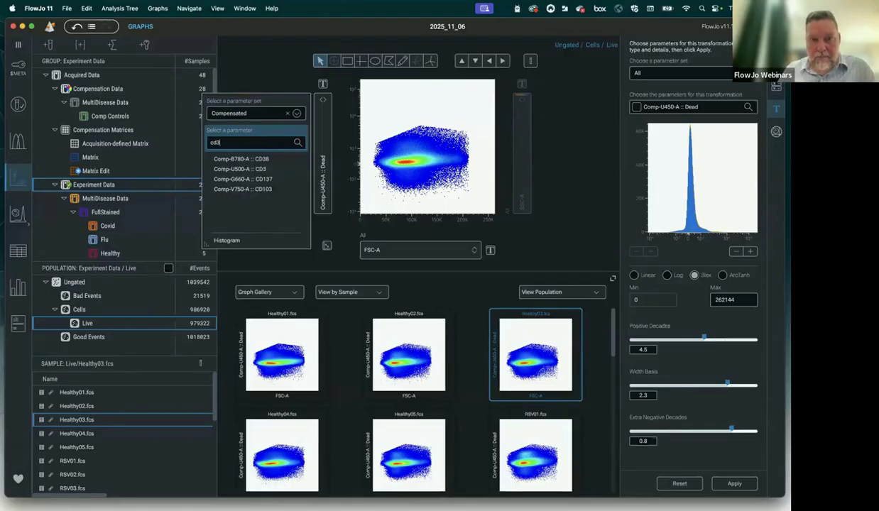
pyautogui.click(245, 169)
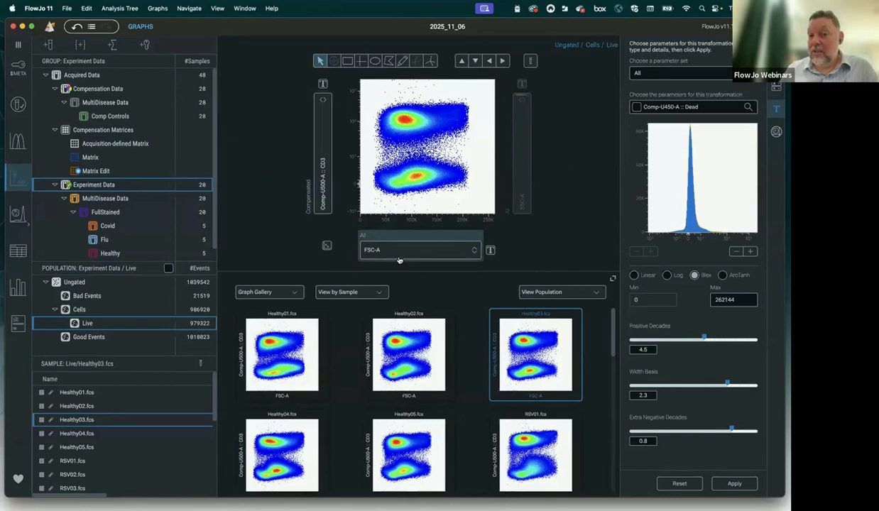
# Transpose the Live plot's axes to put Comp-U500-A :: CD3 on the horizontal axis and FSC-A on the vertical axis
pyautogui.click(326, 247)
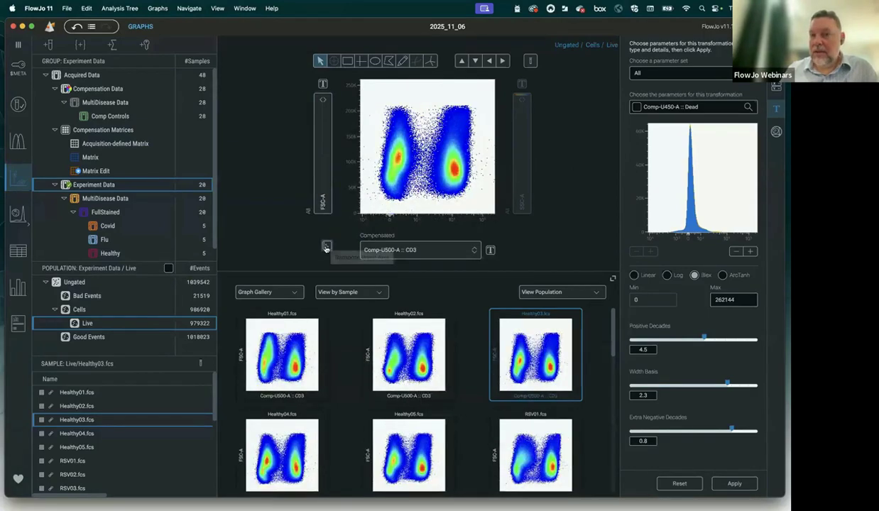
pyautogui.click(326, 246)
pyautogui.click(327, 246)
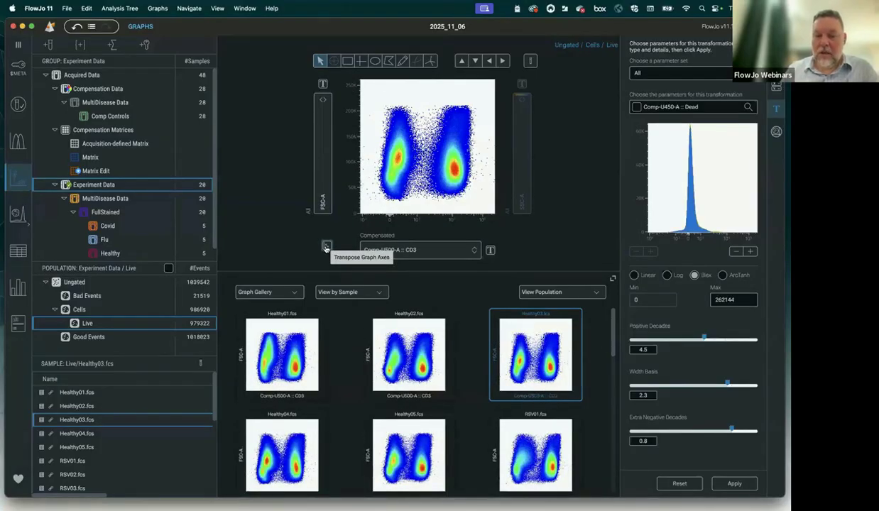
pyautogui.click(326, 246)
pyautogui.click(326, 247)
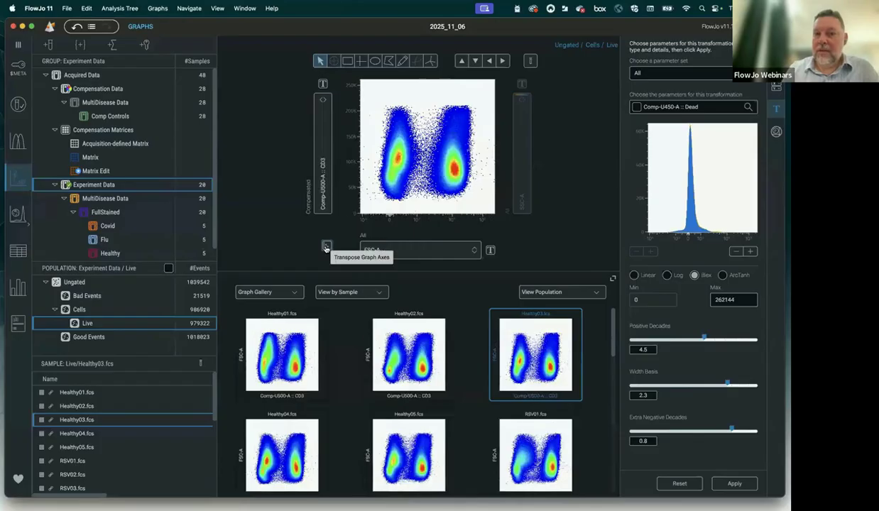
pyautogui.click(327, 247)
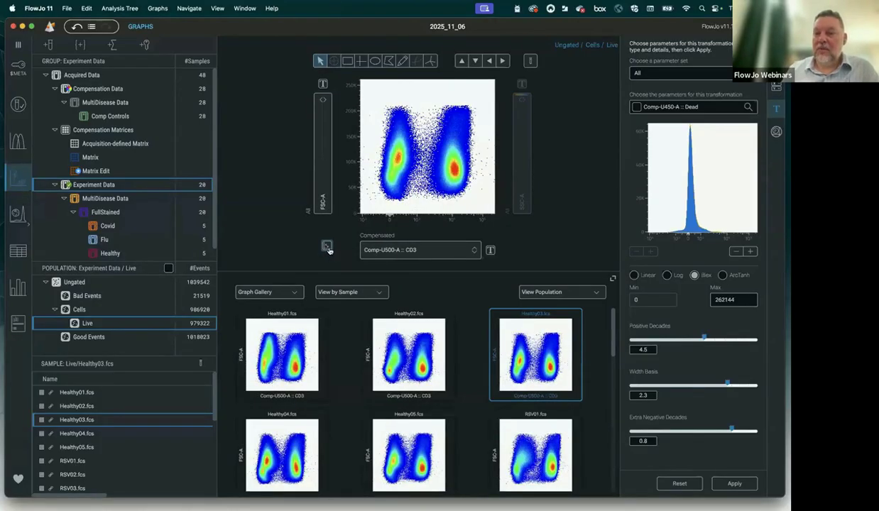
# Preview the Live plot for all samples combined, return to Healthy03.fcs, and set the vertical axis to SSC-A
pyautogui.click(529, 60)
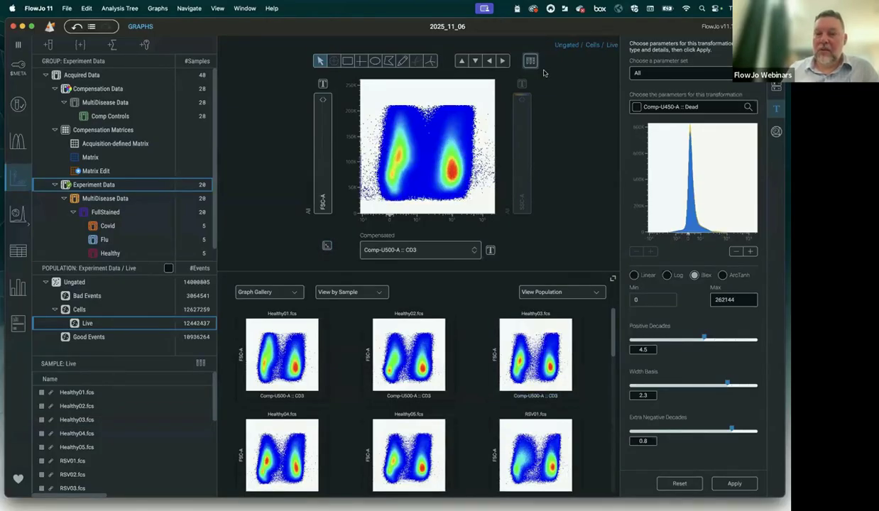
pyautogui.click(534, 64)
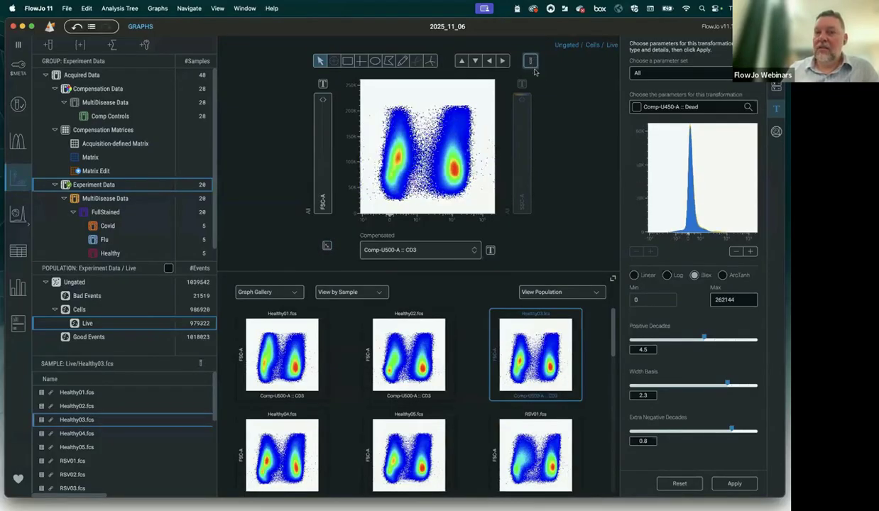
pyautogui.click(315, 205)
pyautogui.click(229, 165)
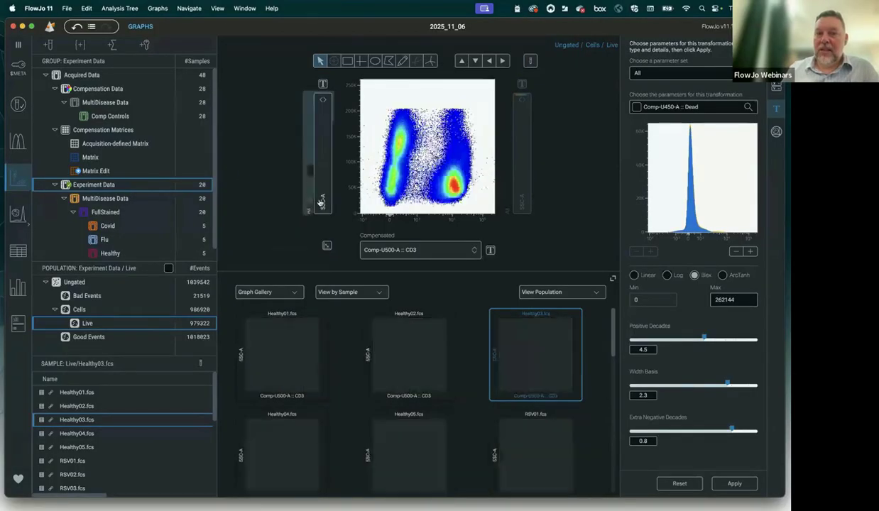
# Draw a rectangle gate around the CD3-positive events on the Live plot and name the population CD3+
pyautogui.click(347, 64)
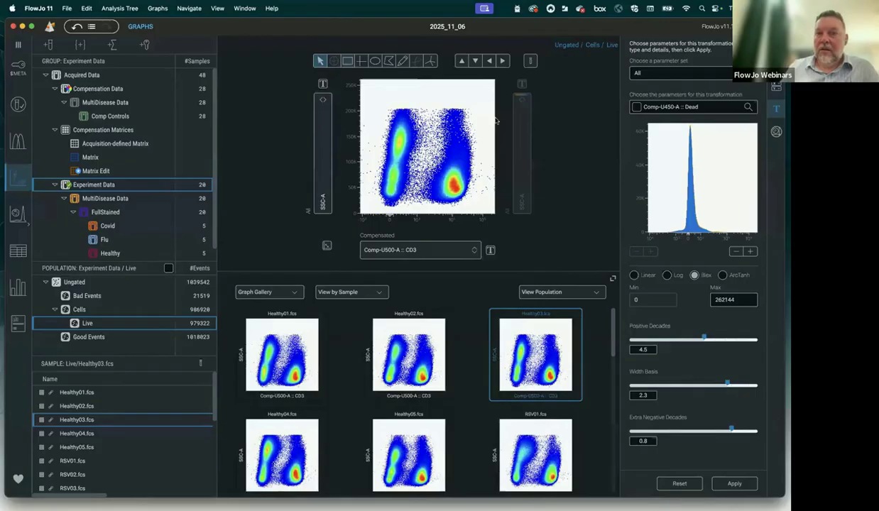
pyautogui.moveTo(484, 100)
pyautogui.mouseDown()
pyautogui.moveTo(421, 204)
pyautogui.moveTo(426, 215)
pyautogui.mouseUp()
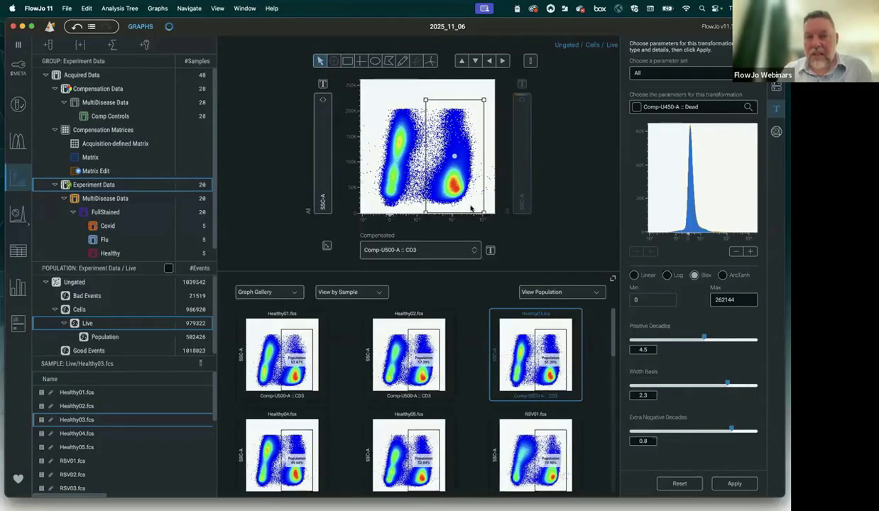
pyautogui.write('CD3')
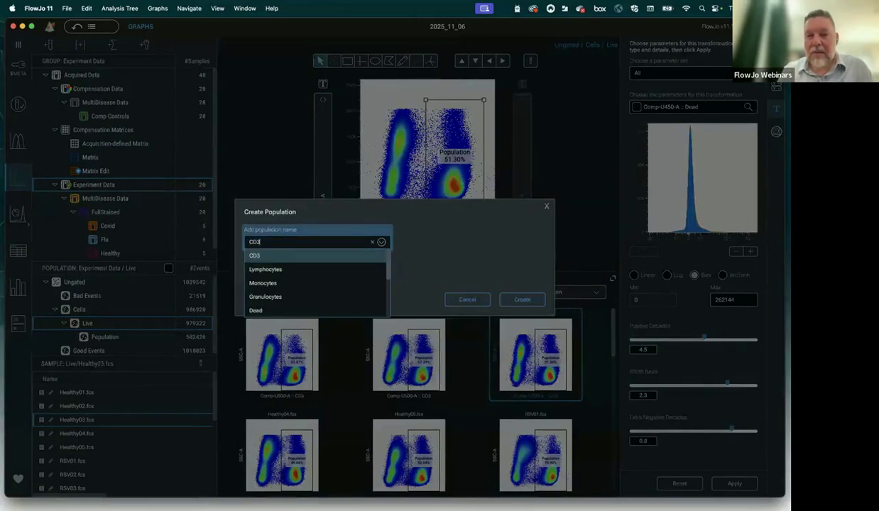
pyautogui.write('+')
pyautogui.press('Return')
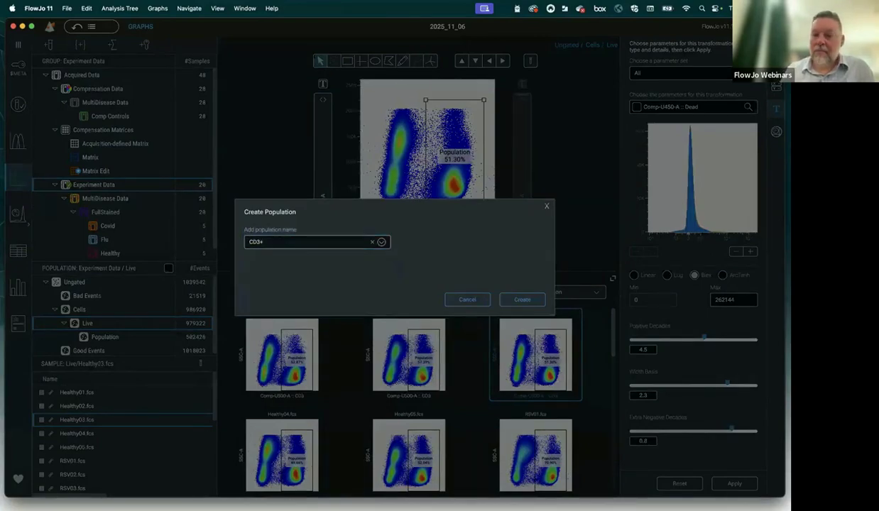
pyautogui.press('Return')
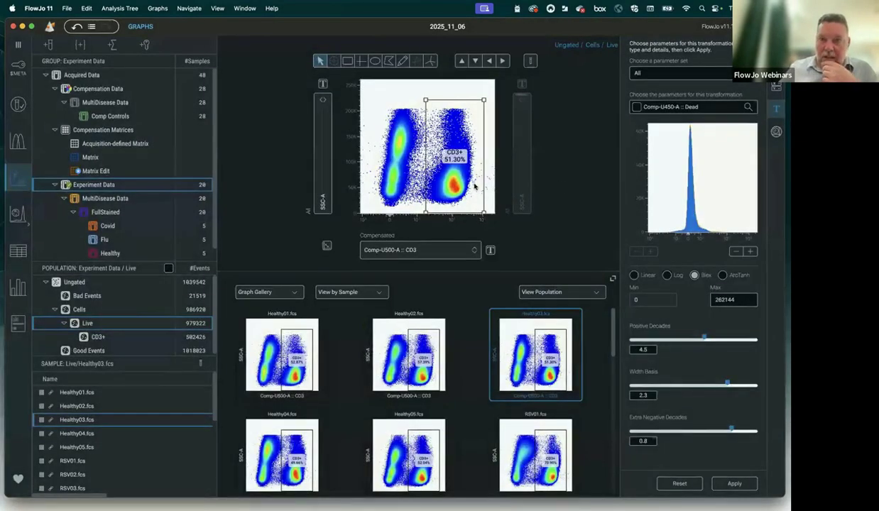
# Open the CD3+ population and set its horizontal axis to Comp-R780-A :: CD4
pyautogui.doubleClick(447, 156)
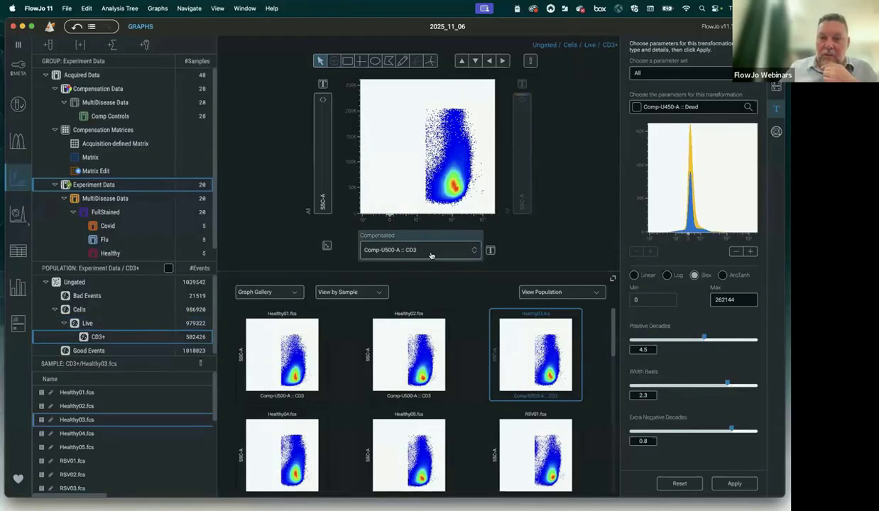
pyautogui.click(431, 252)
pyautogui.write('cd')
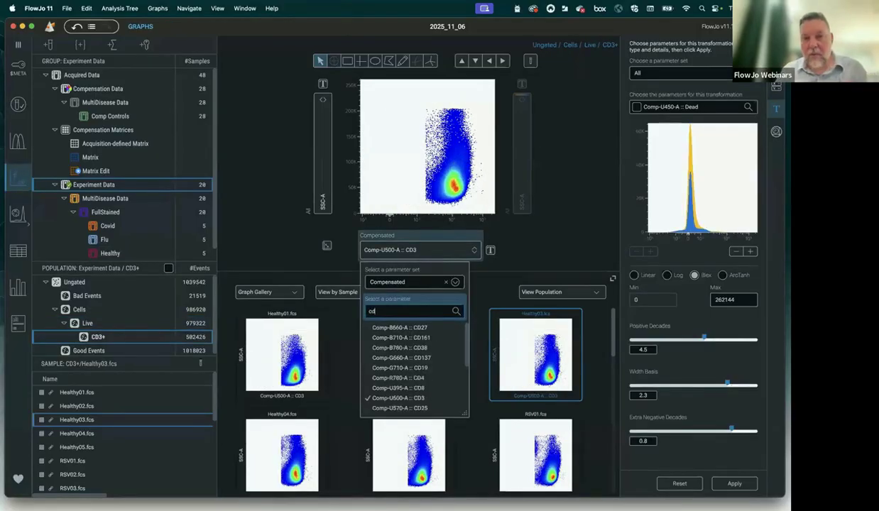
pyautogui.write('4')
pyautogui.press('Return')
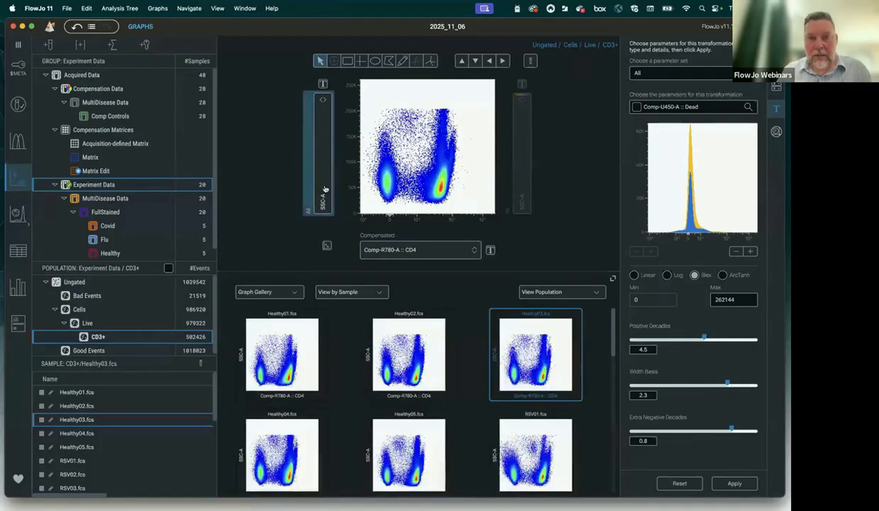
# Check the CD3+ gate on the parent Live plot, reopen the CD3+ population, and view its compensated horizontal-axis parameters
pyautogui.click(325, 189)
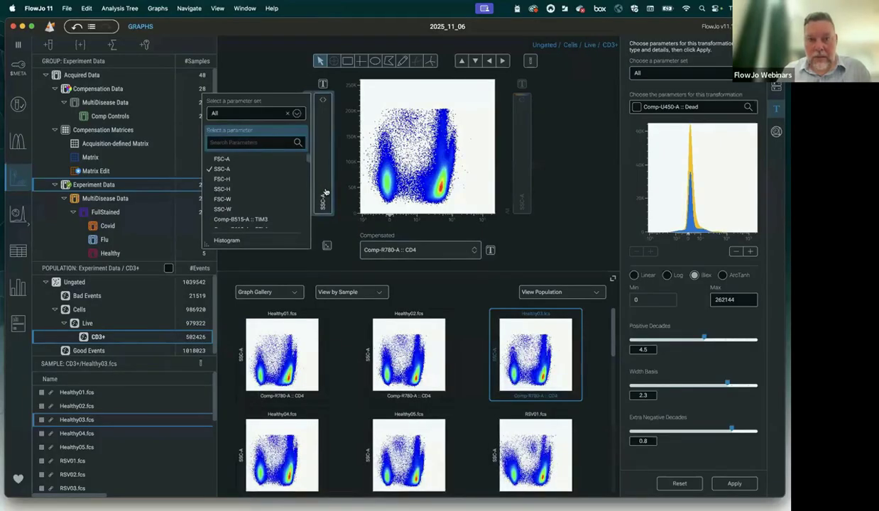
pyautogui.click(466, 200)
pyautogui.click(460, 61)
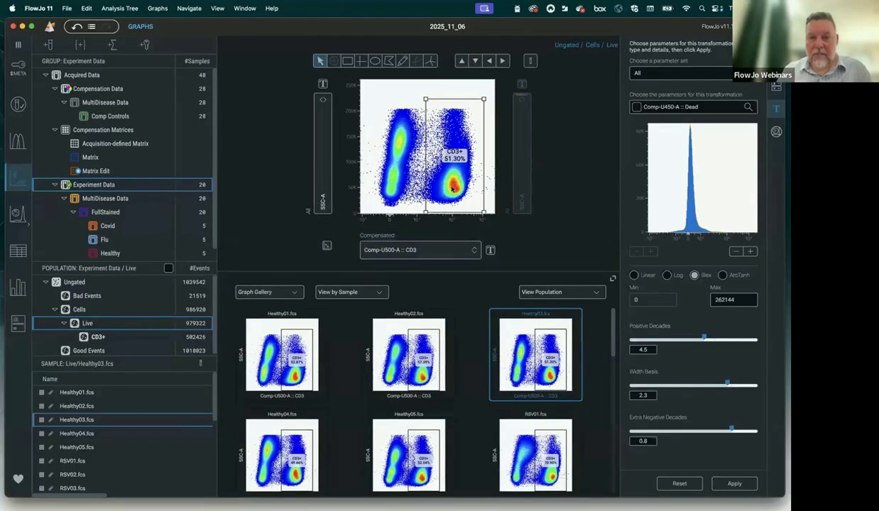
pyautogui.doubleClick(452, 188)
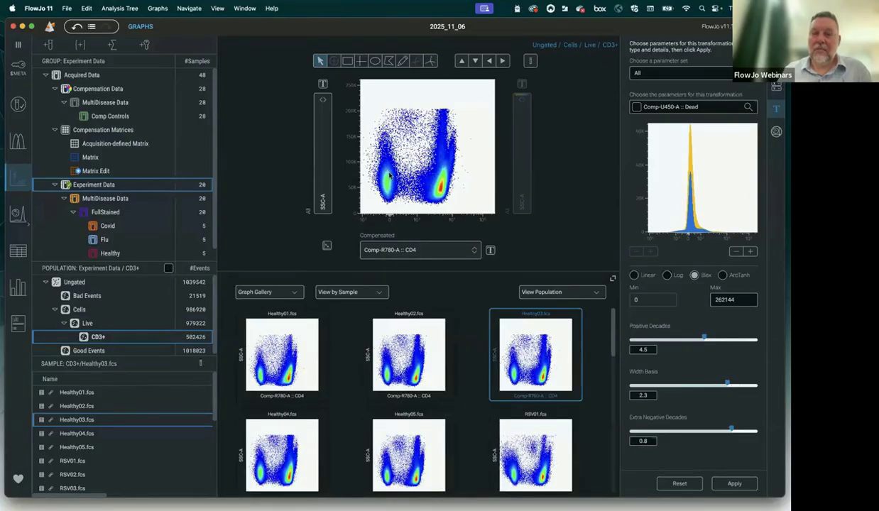
pyautogui.click(426, 251)
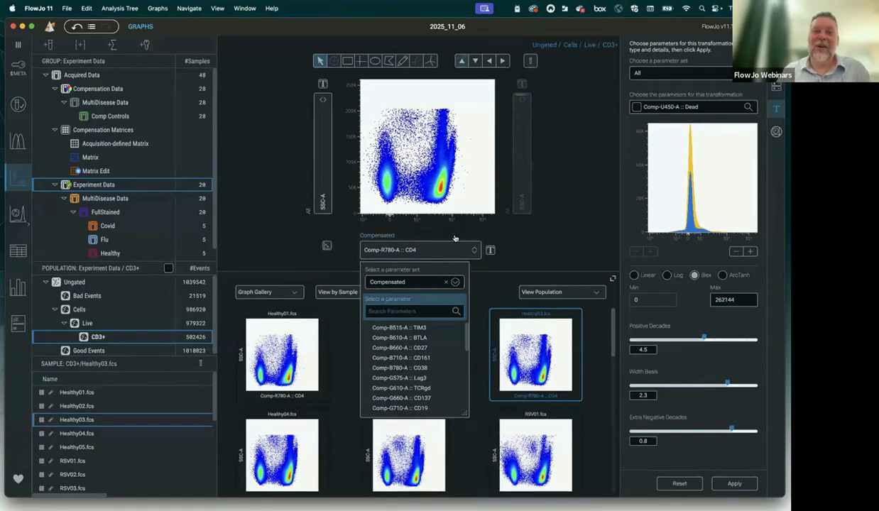
pyautogui.click(381, 245)
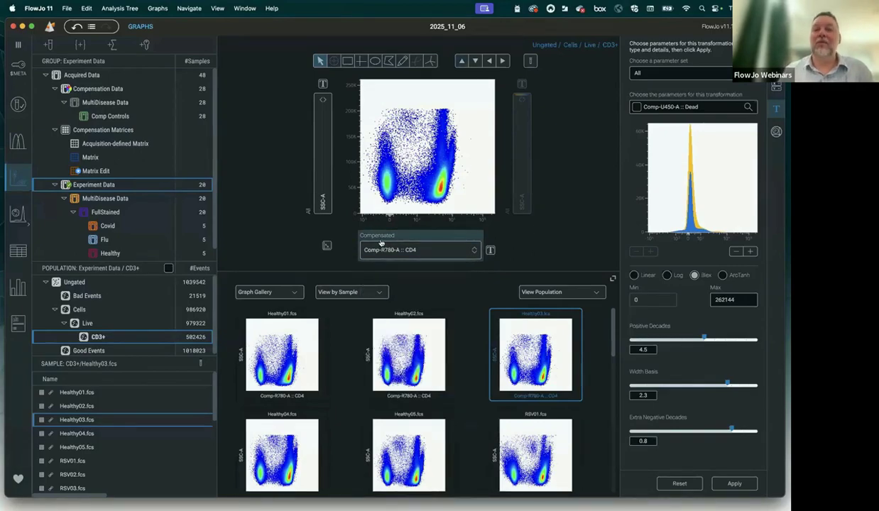
pyautogui.click(425, 252)
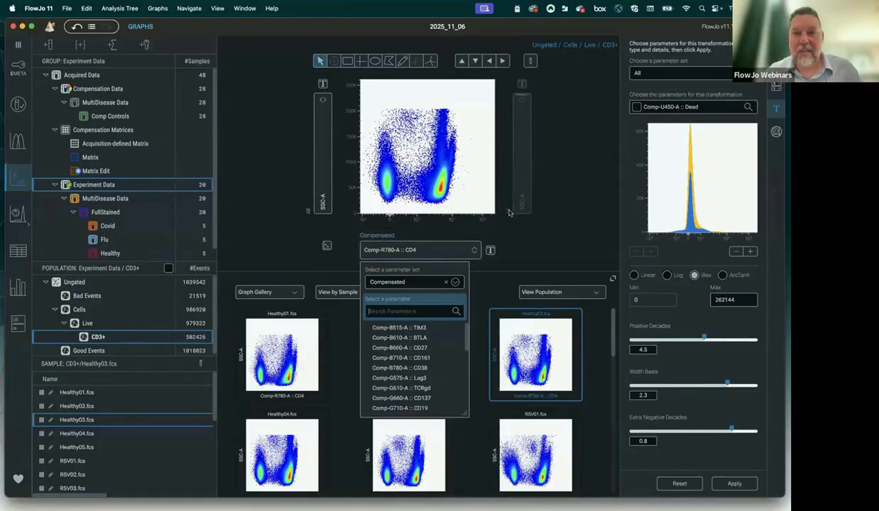
# Go back to the Live plot and shrink the CD3+ gate on Healthy03.fcs to the low-scatter cluster, below about 100K SSC-A
pyautogui.click(461, 61)
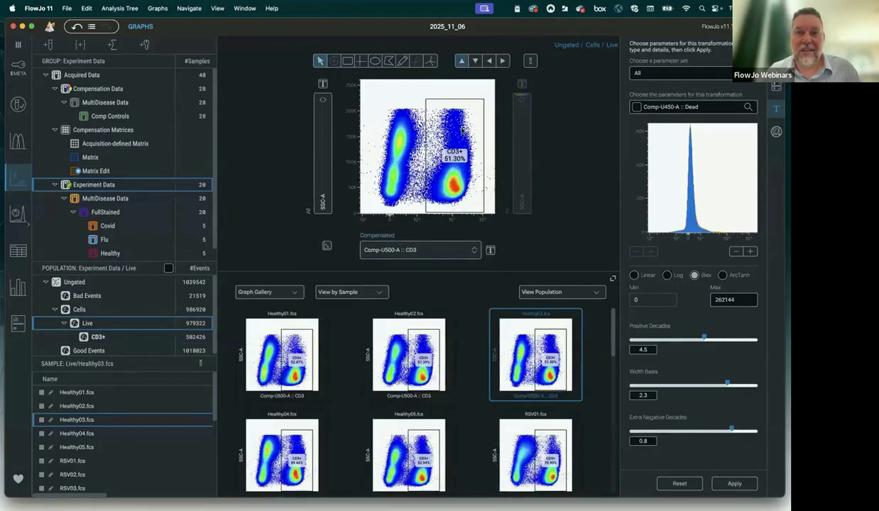
pyautogui.moveTo(484, 100); pyautogui.dragTo(476, 161)
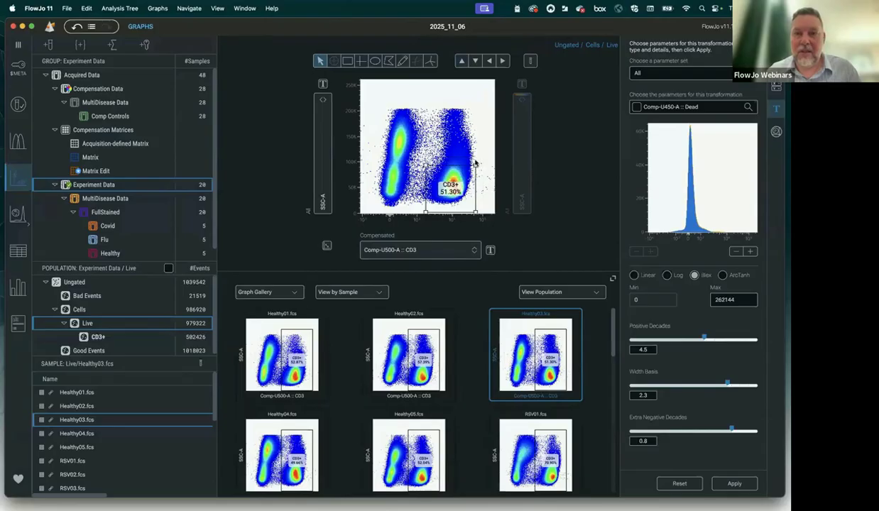
pyautogui.moveTo(475, 213); pyautogui.dragTo(477, 208)
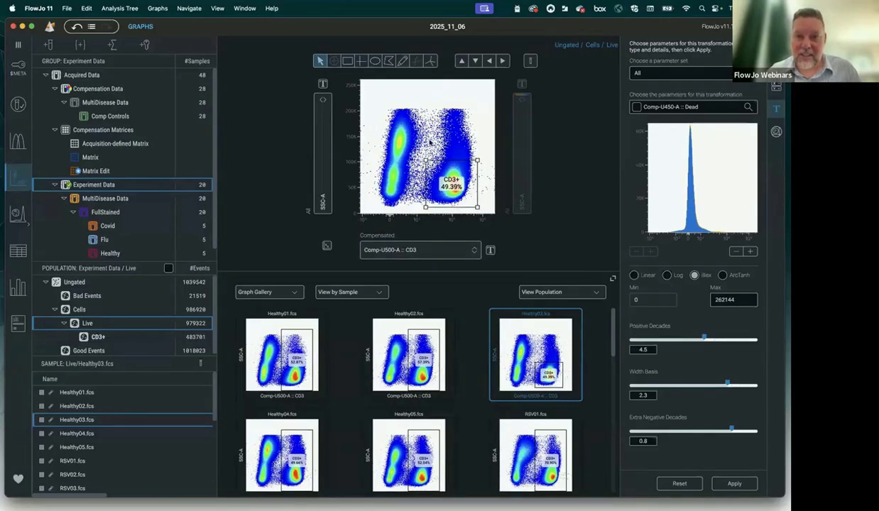
# Open the CD3+ population of Healthy03.fcs and set its vertical axis to Comp-U395-A :: CD8
pyautogui.doubleClick(463, 186)
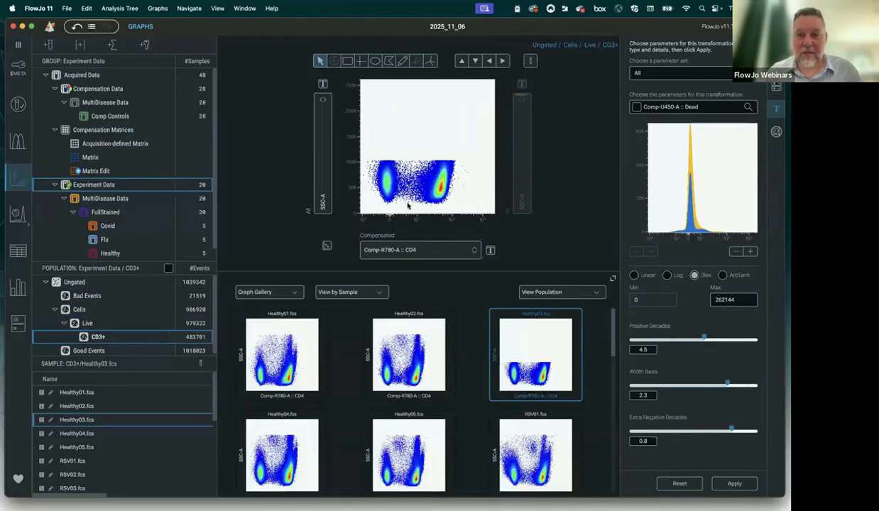
pyautogui.click(326, 195)
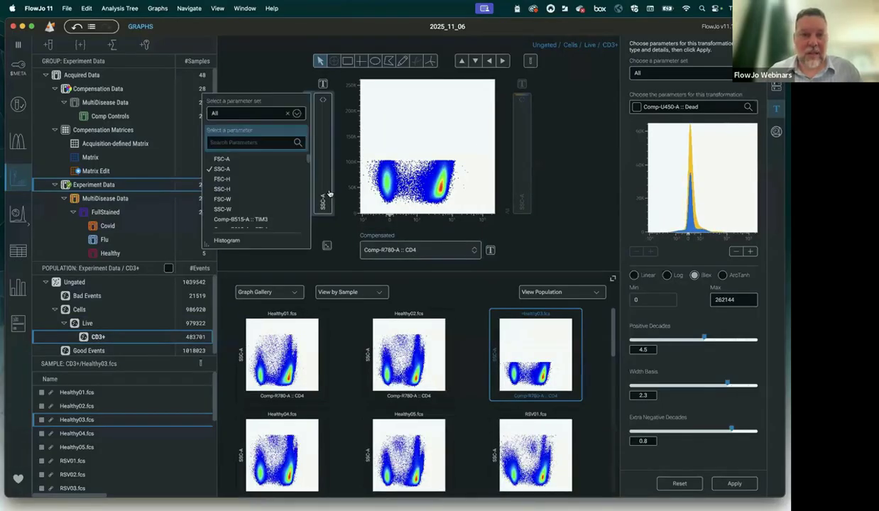
pyautogui.write('cd')
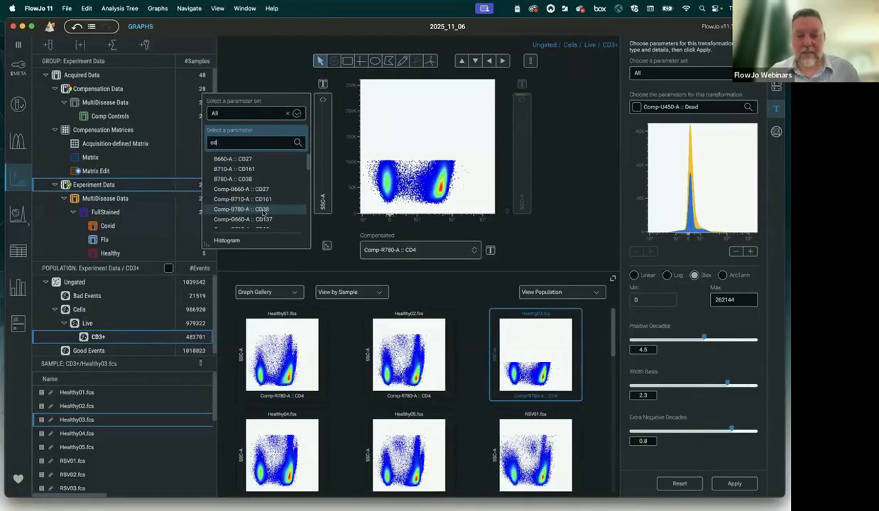
pyautogui.scroll(-5, 259, 206)
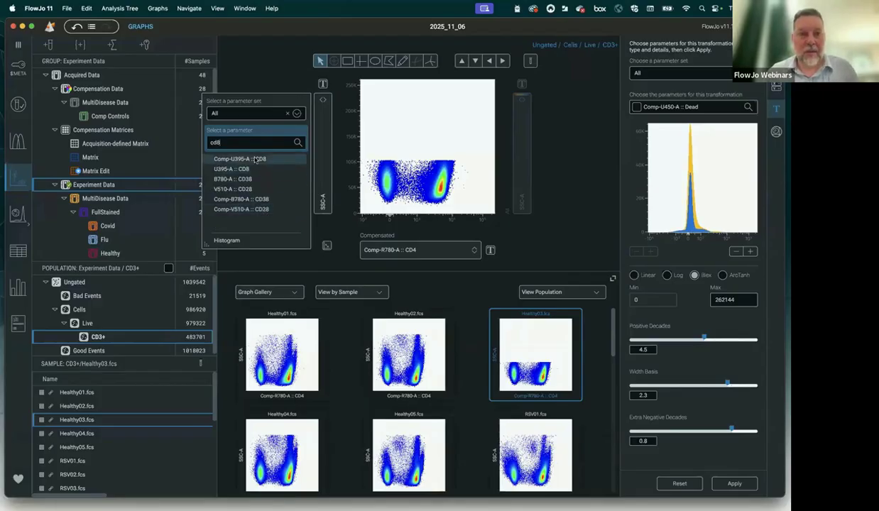
pyautogui.click(248, 198)
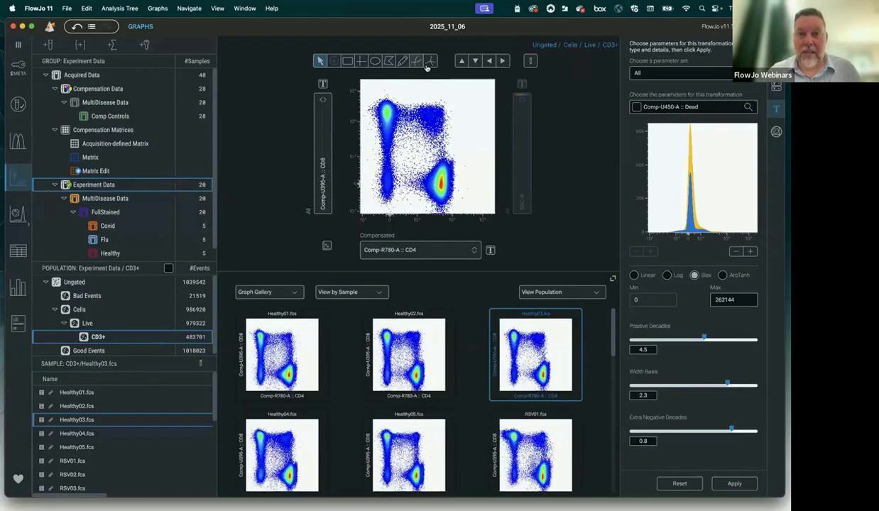
# Place a quadrant gate between the CD4 and CD8 clusters and raise the divider between Q2 and Q3 slightly above the CD4+ cluster
pyautogui.click(362, 60)
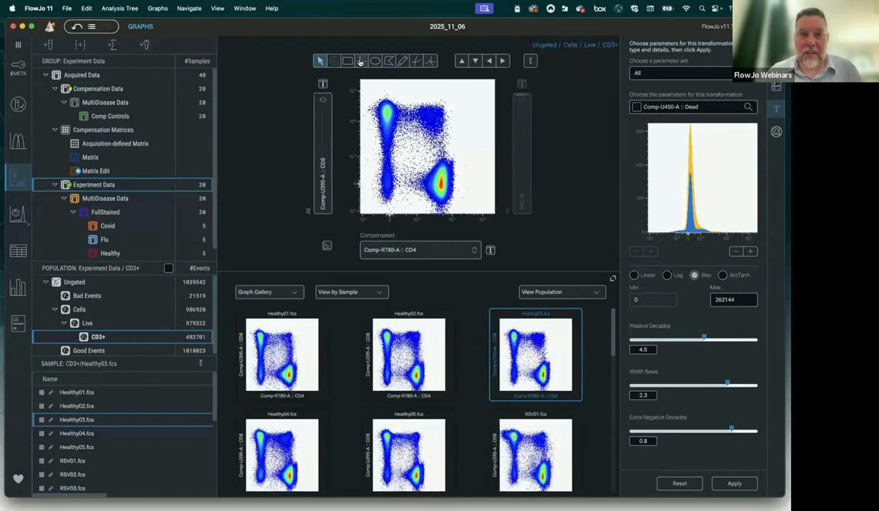
pyautogui.click(405, 154)
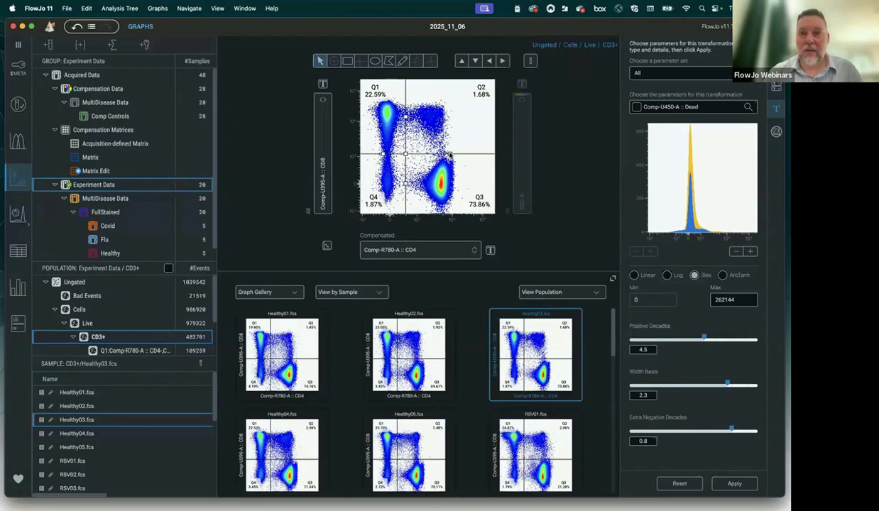
pyautogui.moveTo(449, 154); pyautogui.dragTo(449, 147)
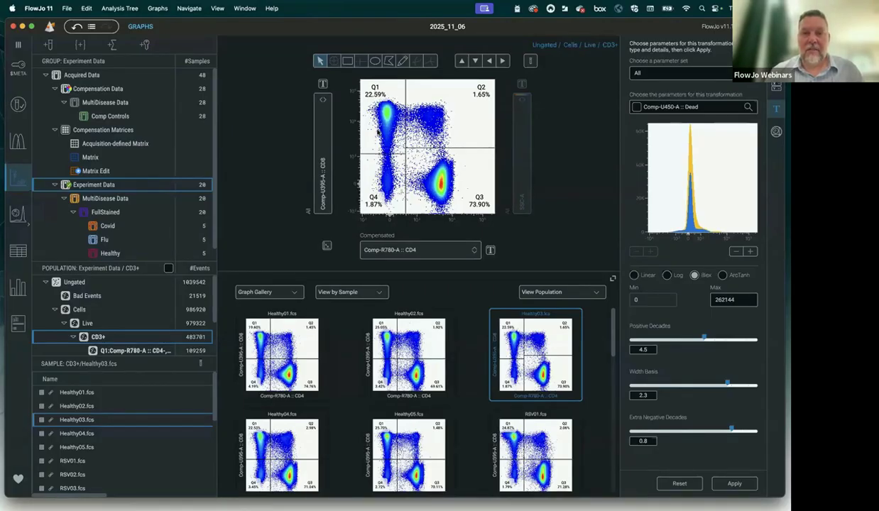
# Open the Q1 CD4-negative, CD8-positive population and plot Comp-V570-A :: CD45RA horizontally against Comp-B660-A :: CD27 vertically
pyautogui.doubleClick(377, 132)
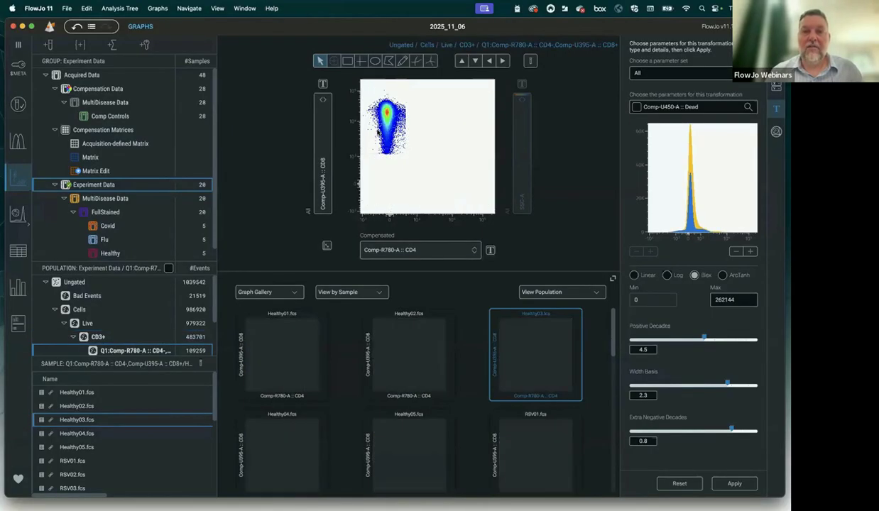
pyautogui.click(434, 256)
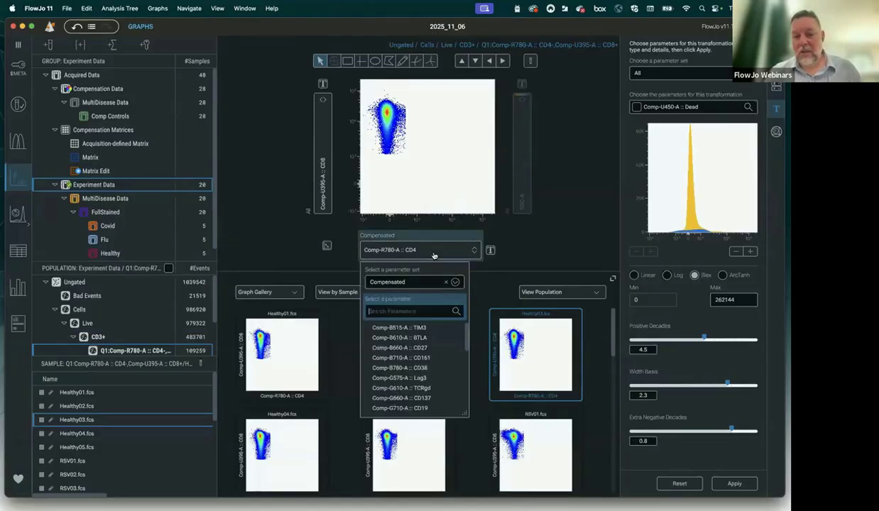
pyautogui.write('cd45')
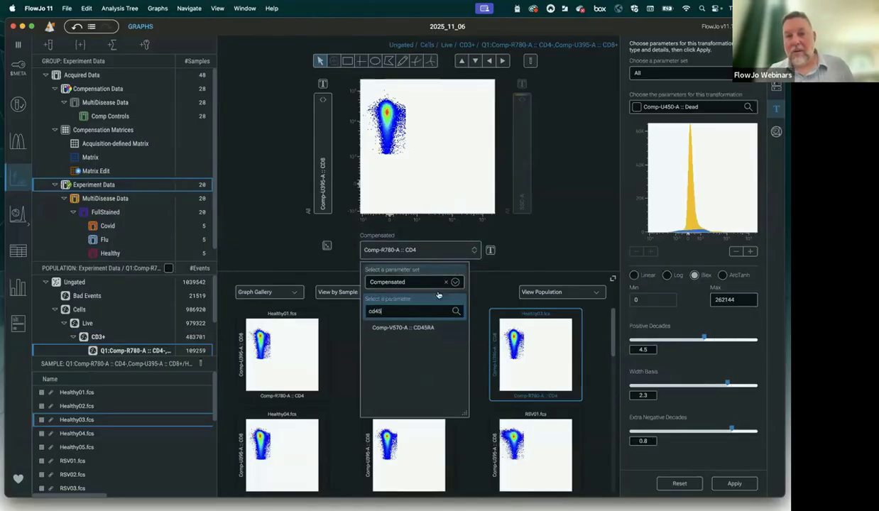
pyautogui.click(435, 328)
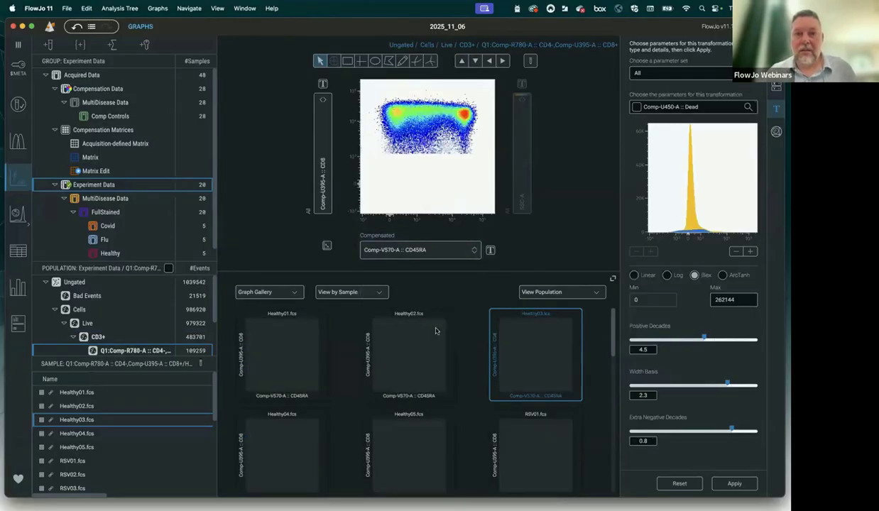
pyautogui.click(327, 191)
pyautogui.write('cd')
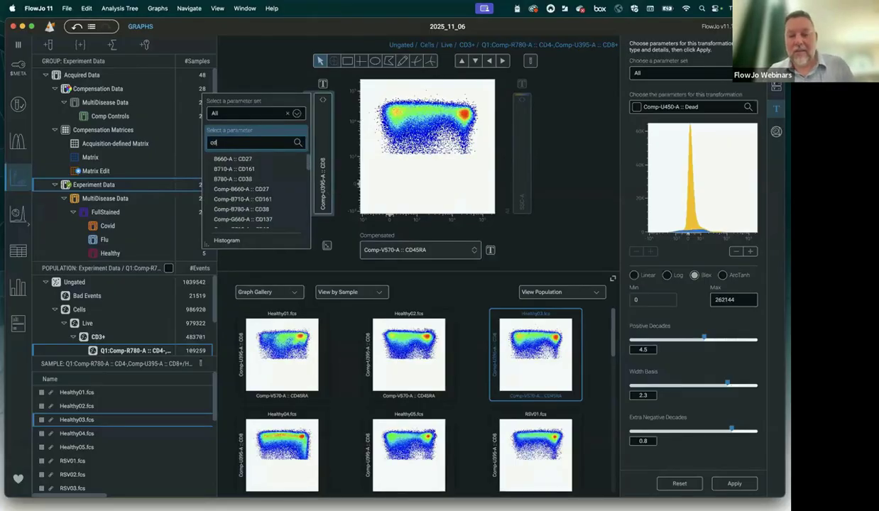
pyautogui.write('27')
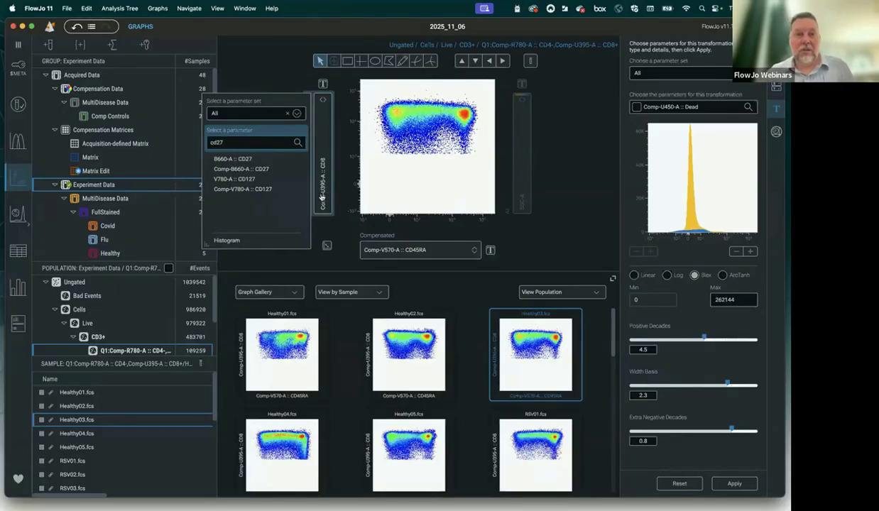
pyautogui.click(238, 166)
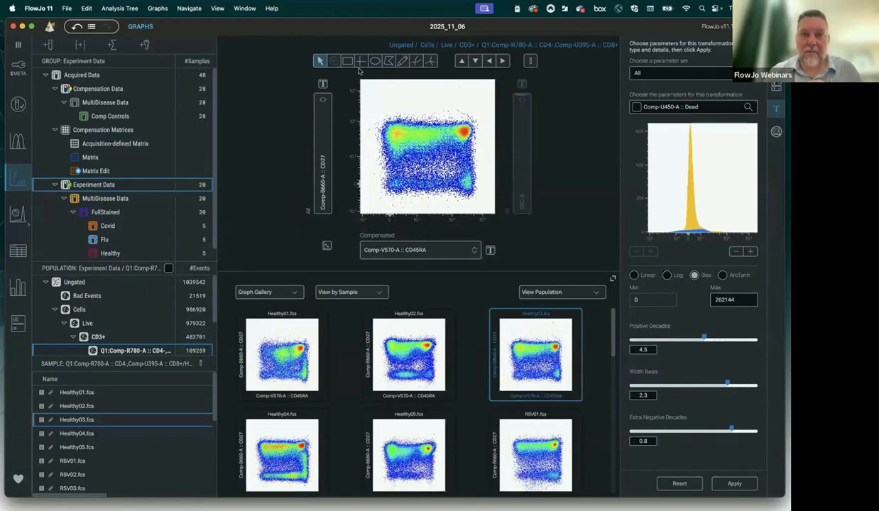
# Draw a rectangle gate around the CD45RA-positive, CD27-negative events and create it as the TEMRA population
pyautogui.moveTo(485, 157); pyautogui.dragTo(441, 200)
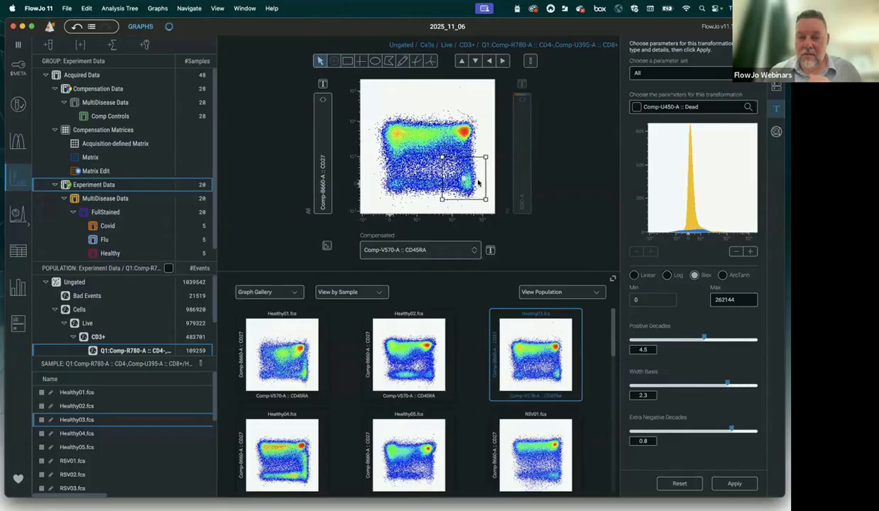
pyautogui.write('T')
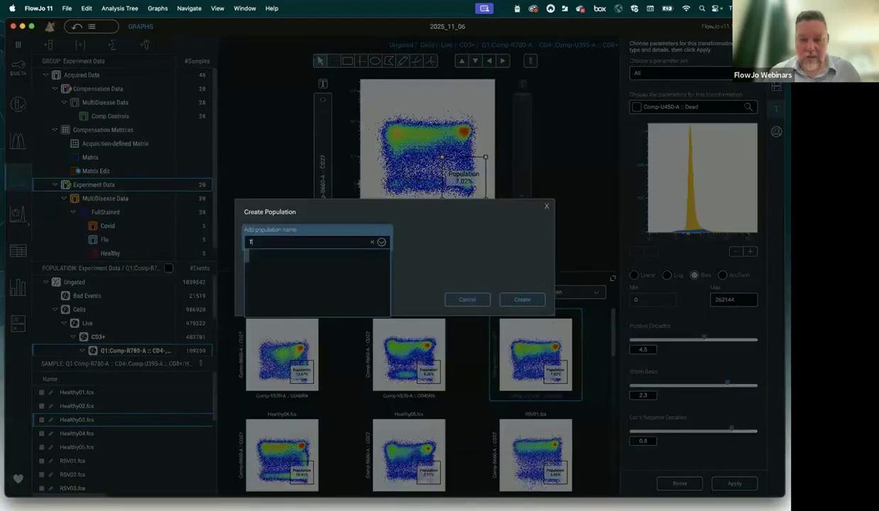
pyautogui.write('EMRA')
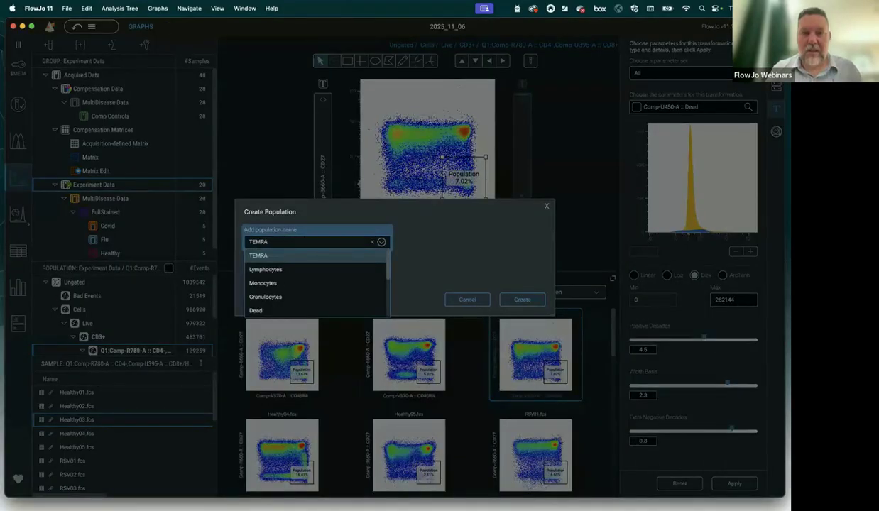
pyautogui.press('Return')
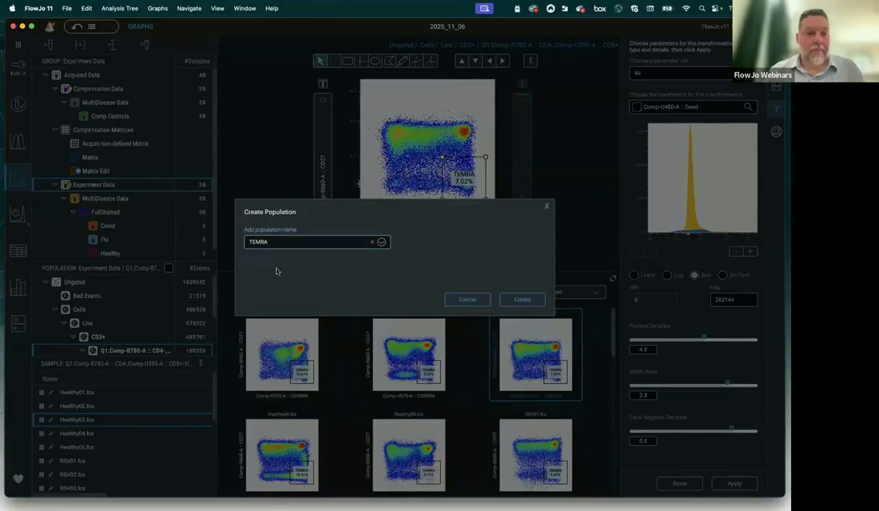
pyautogui.press('Return')
# Return to the parent CD3+ plot, apply the Q1 gate to the group, and resync all samples
pyautogui.moveTo(126, 358); pyautogui.dragTo(126, 439)
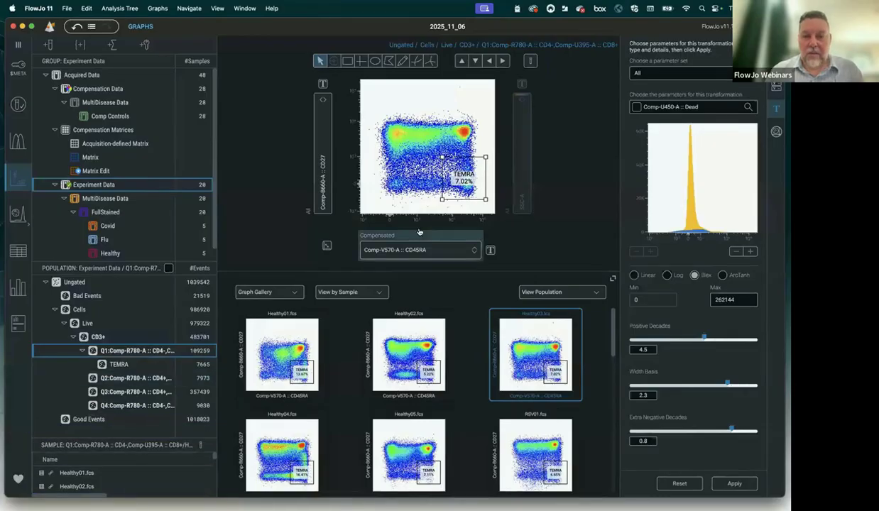
pyautogui.click(462, 63)
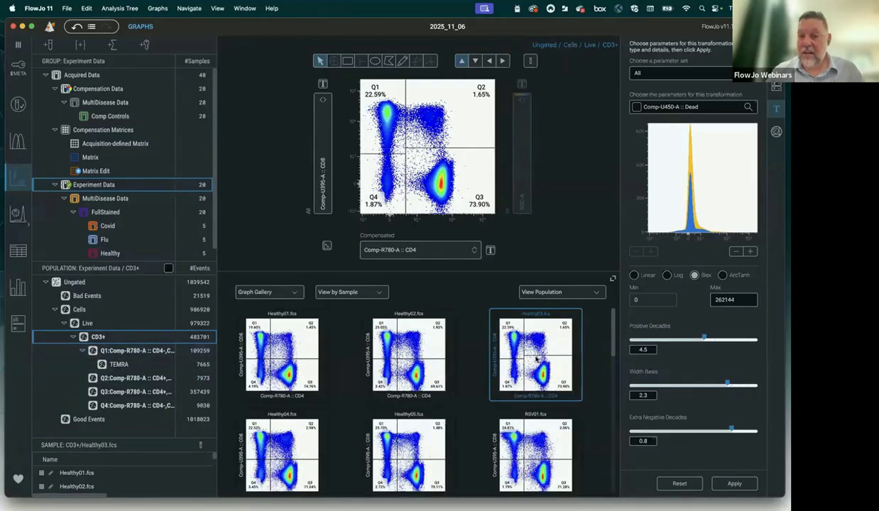
pyautogui.rightClick(135, 351)
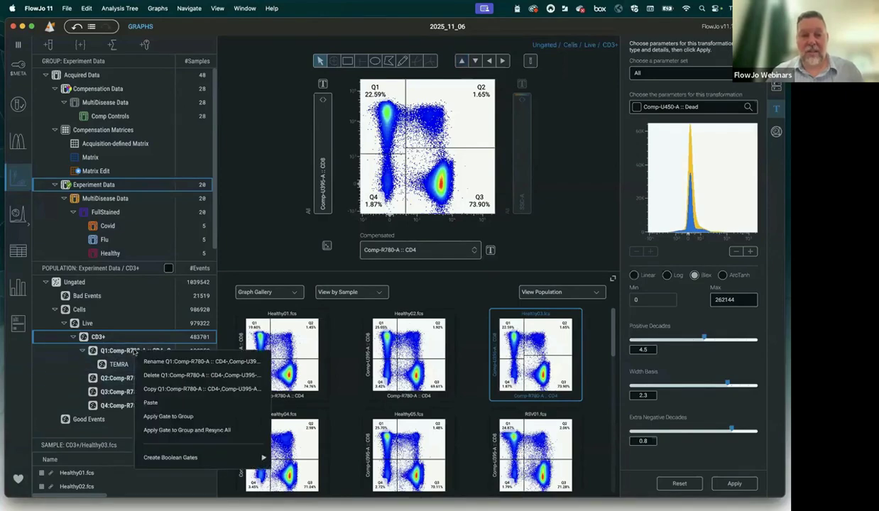
pyautogui.click(163, 431)
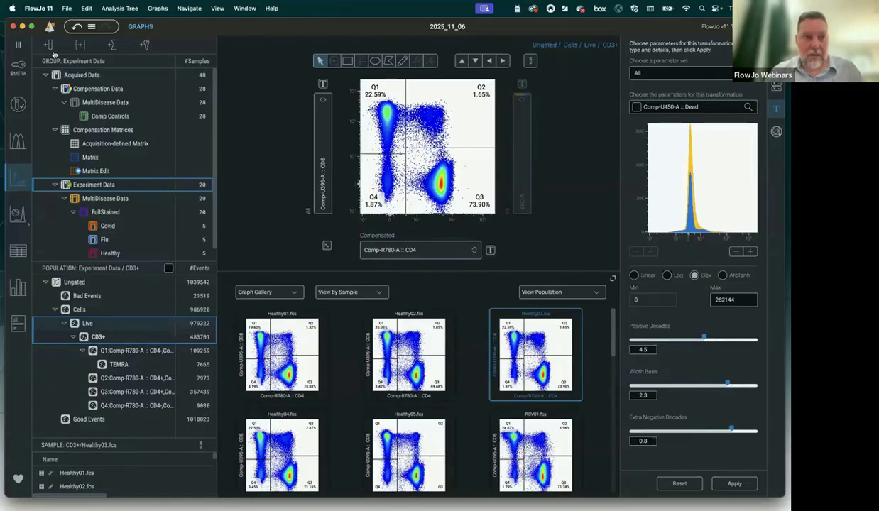
# Hide the side panes to enlarge the graph gallery and set it to View by Parameter
pyautogui.click(18, 44)
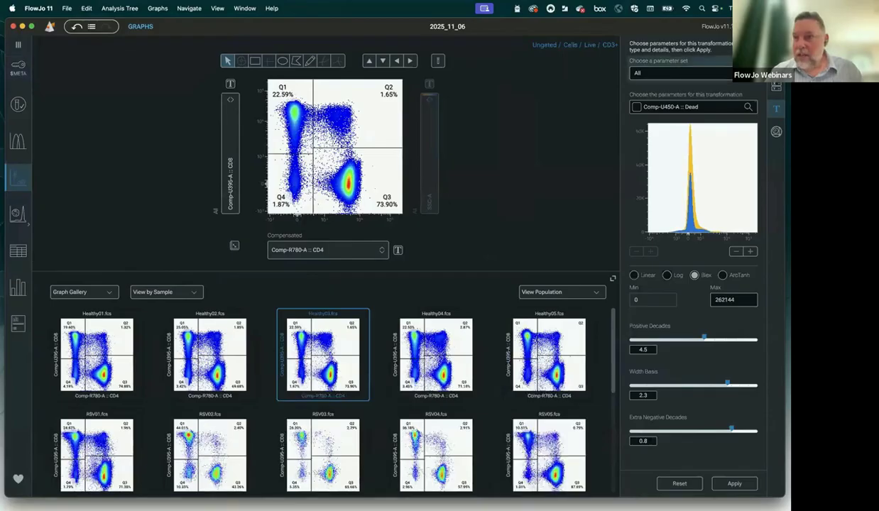
pyautogui.click(776, 109)
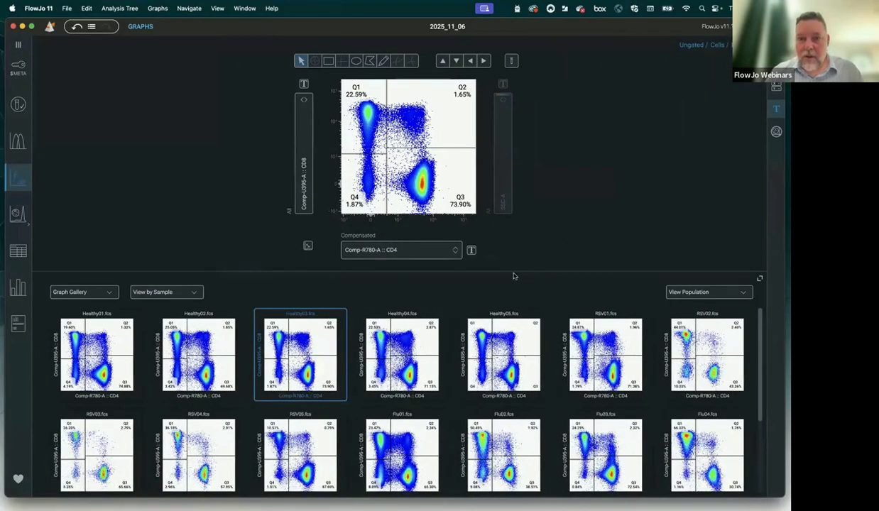
pyautogui.moveTo(514, 270); pyautogui.dragTo(508, 174)
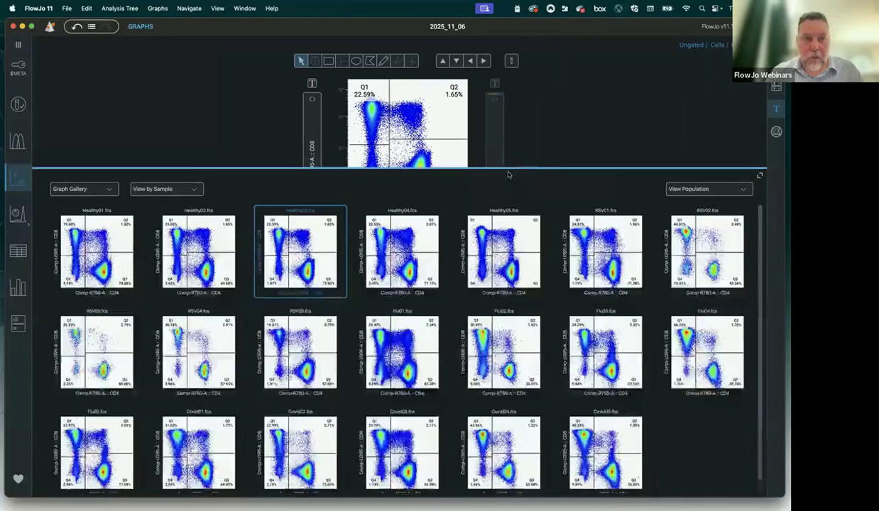
pyautogui.click(165, 189)
pyautogui.click(168, 217)
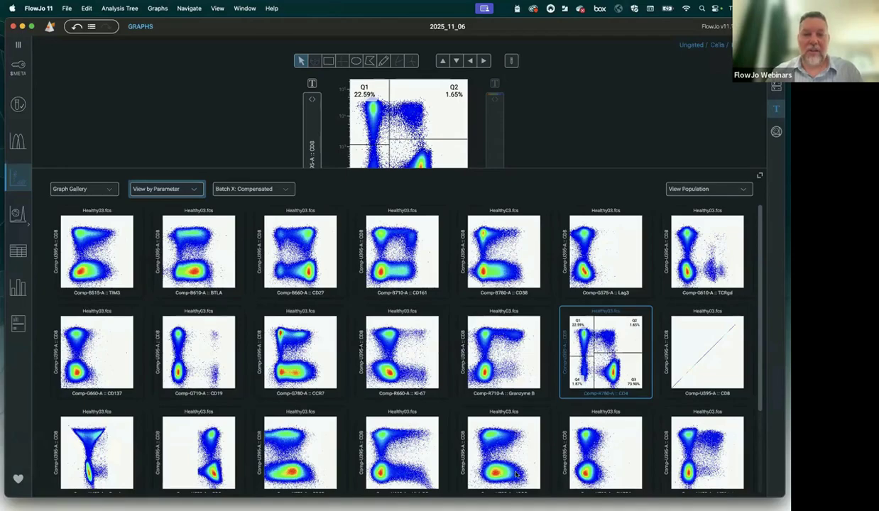
pyautogui.scroll(-3, 443, 429)
pyautogui.scroll(3, 450, 437)
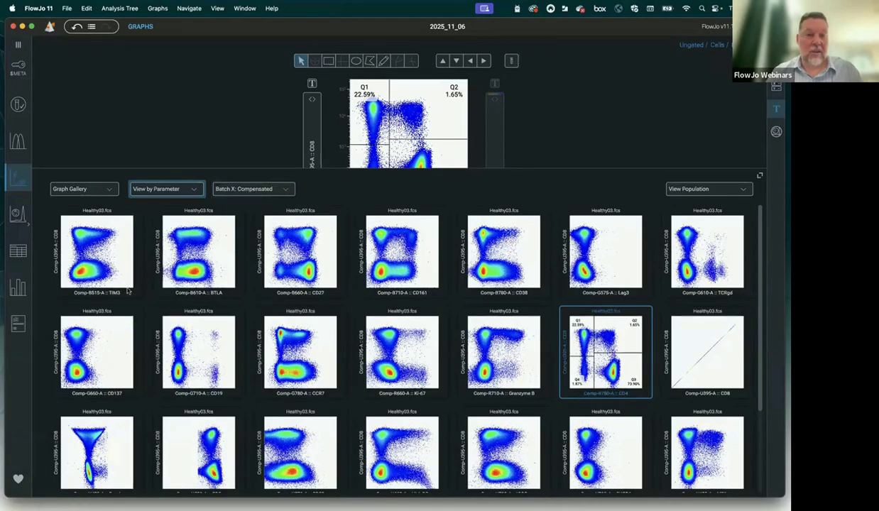
pyautogui.click(284, 192)
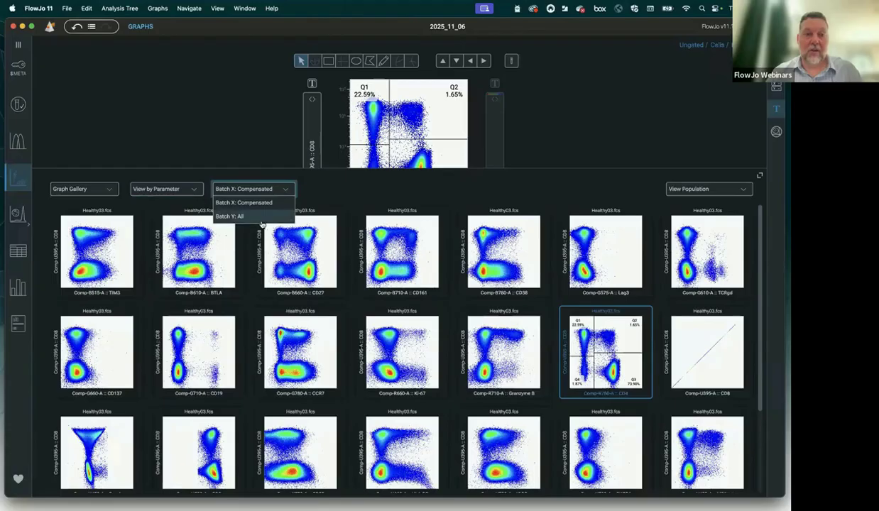
pyautogui.click(365, 190)
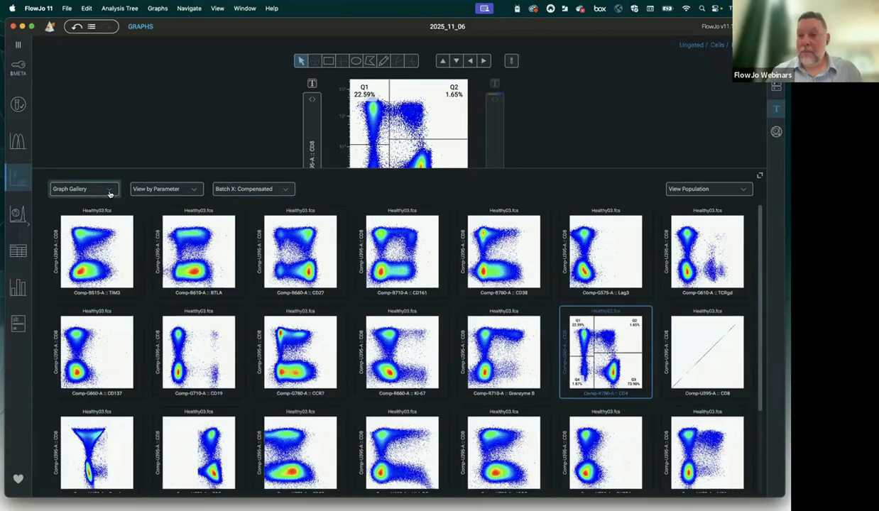
# Enlarge the main plot area above the graph gallery and set the gallery to View Active Gate
pyautogui.moveTo(230, 168); pyautogui.dragTo(240, 277)
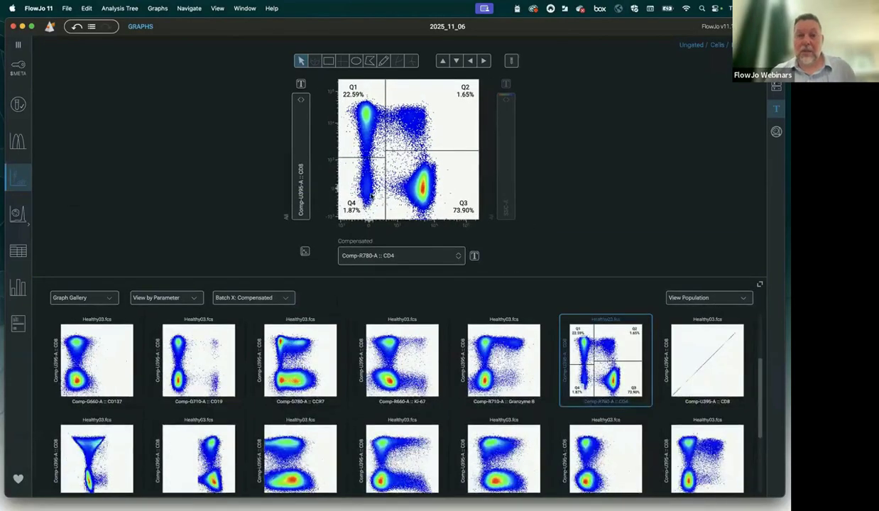
pyautogui.click(711, 294)
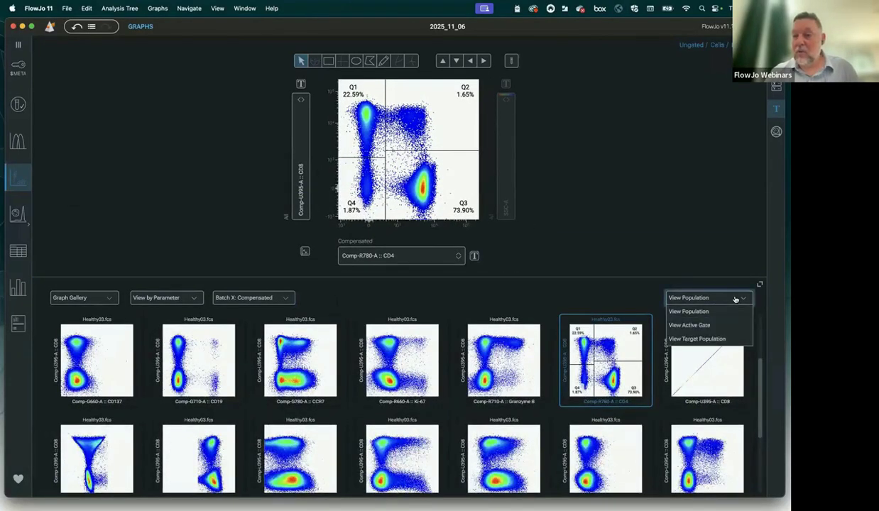
pyautogui.click(722, 325)
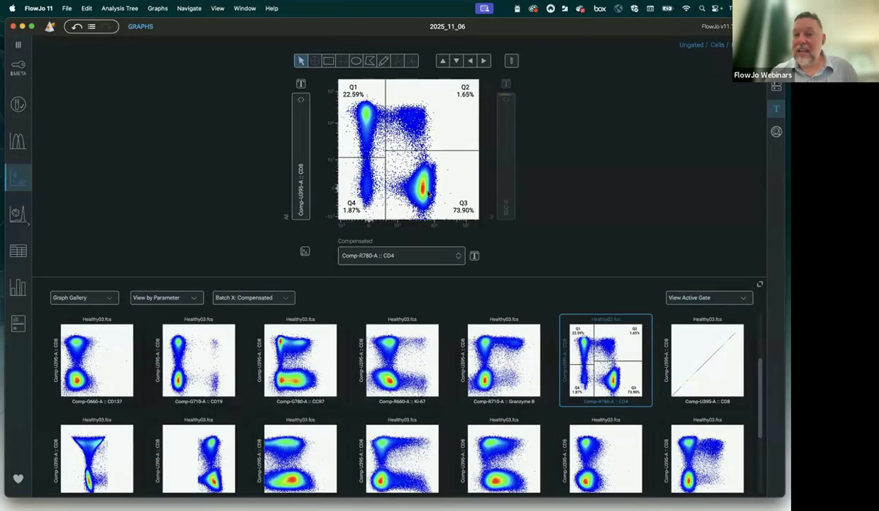
# Switch the gallery to View Target Population and assign the TEMRA population as the target
pyautogui.click(734, 300)
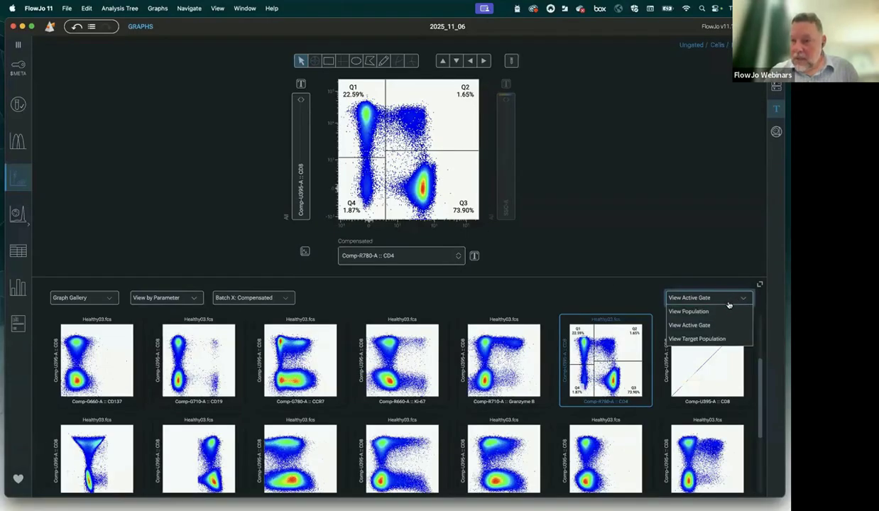
pyautogui.click(725, 340)
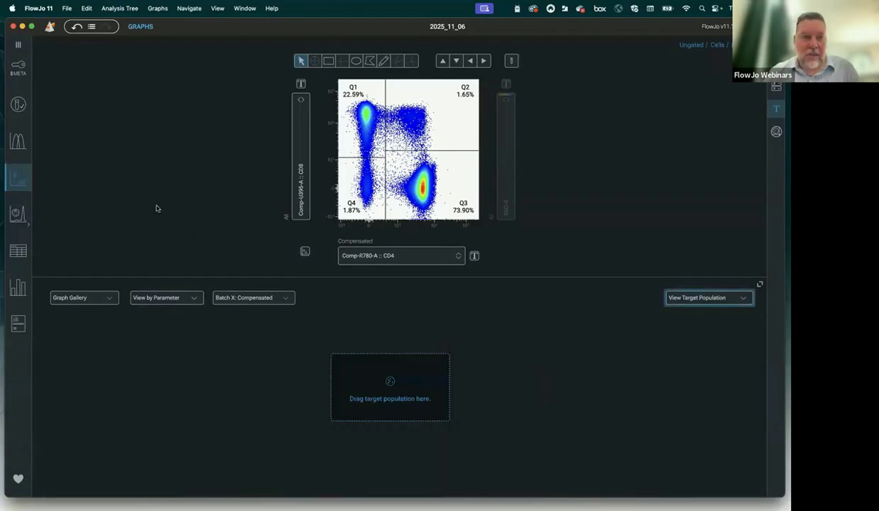
pyautogui.click(17, 46)
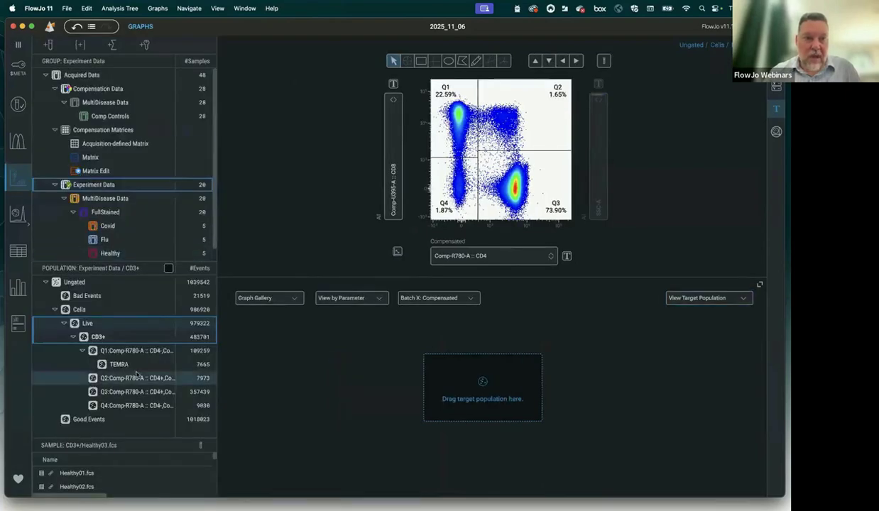
pyautogui.moveTo(122, 364); pyautogui.dragTo(463, 388)
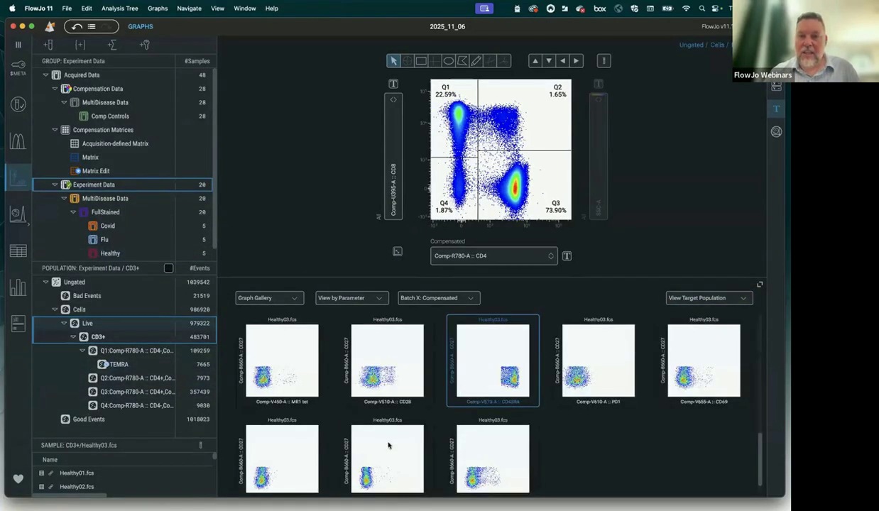
# Raise the boundary between Q1 and Q4 on the CD4/CD8 plot and switch the gallery to View Active Gate
pyautogui.click(456, 159)
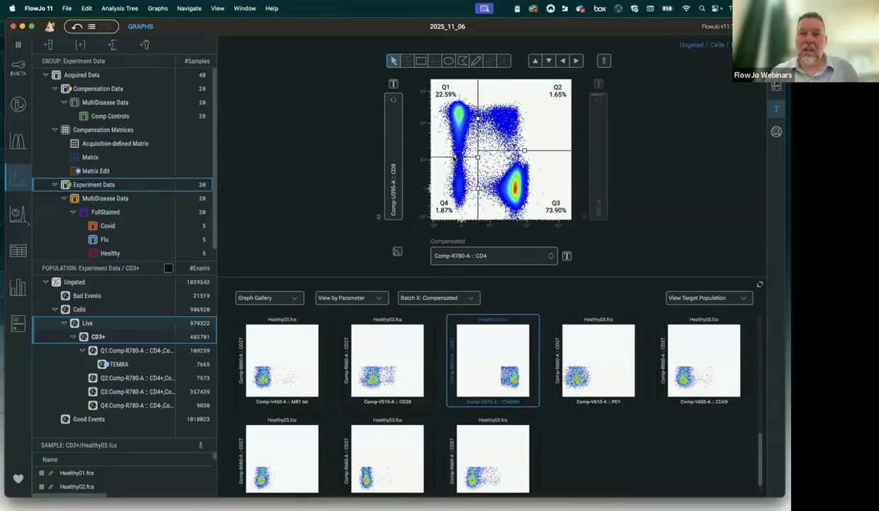
pyautogui.moveTo(455, 158); pyautogui.dragTo(454, 129)
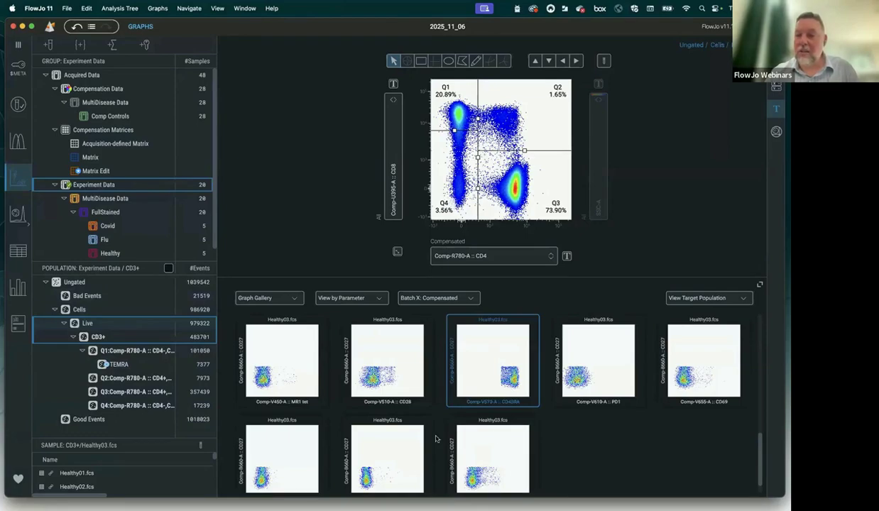
pyautogui.click(733, 297)
pyautogui.click(719, 326)
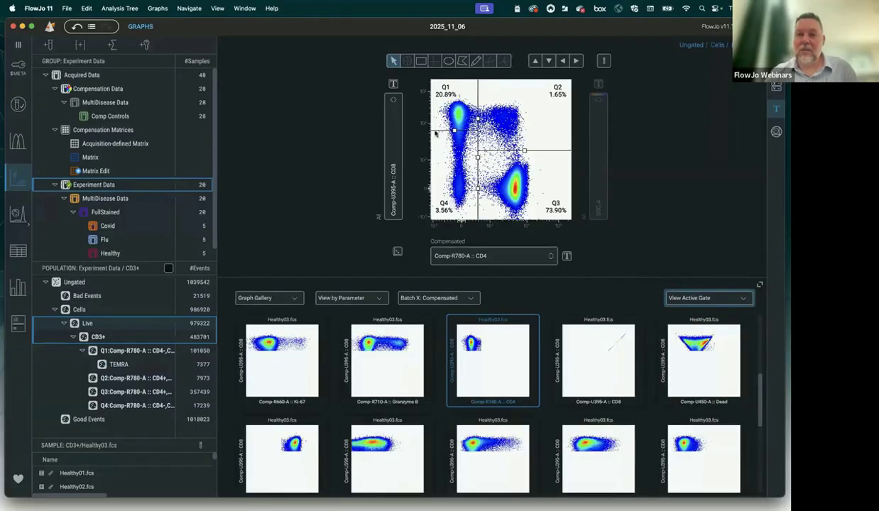
# Lower the Q1/Q4 boundary on the CD4/CD8 plot, then apply the Q1 gate to the group and resync all
pyautogui.click(452, 121)
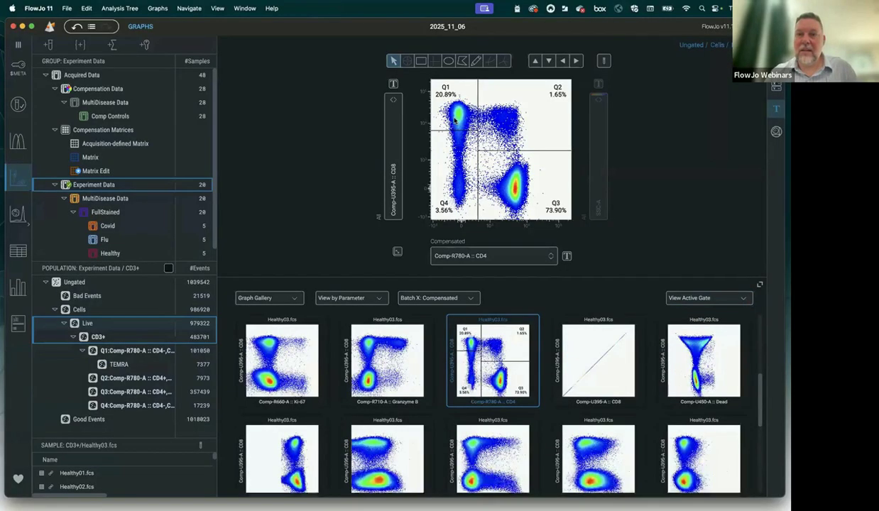
pyautogui.click(456, 134)
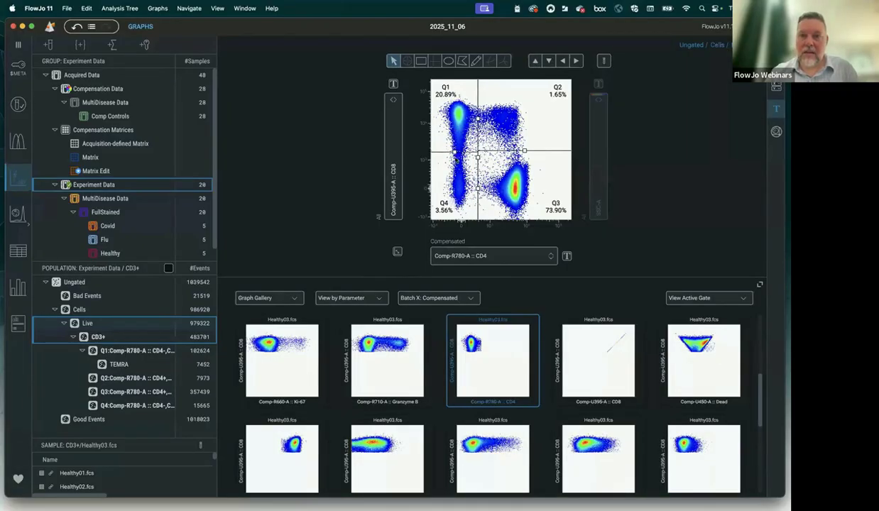
pyautogui.rightClick(135, 351)
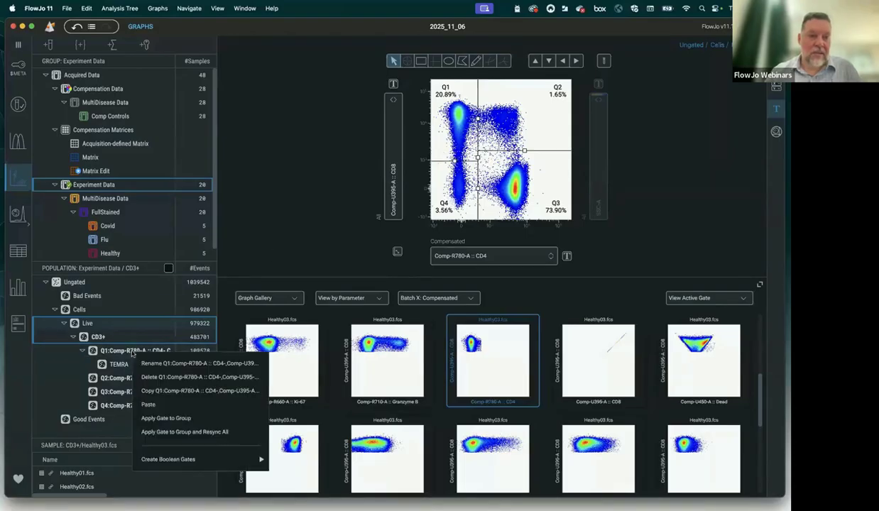
pyautogui.click(175, 433)
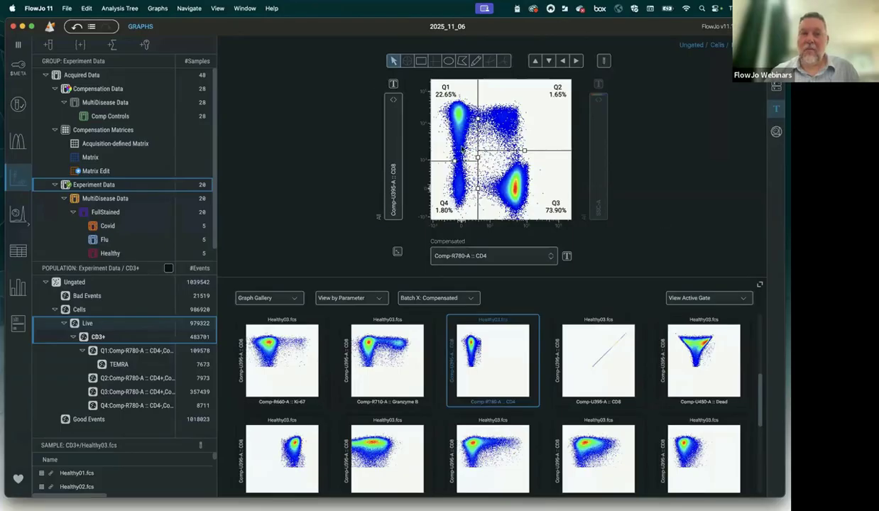
pyautogui.click(744, 301)
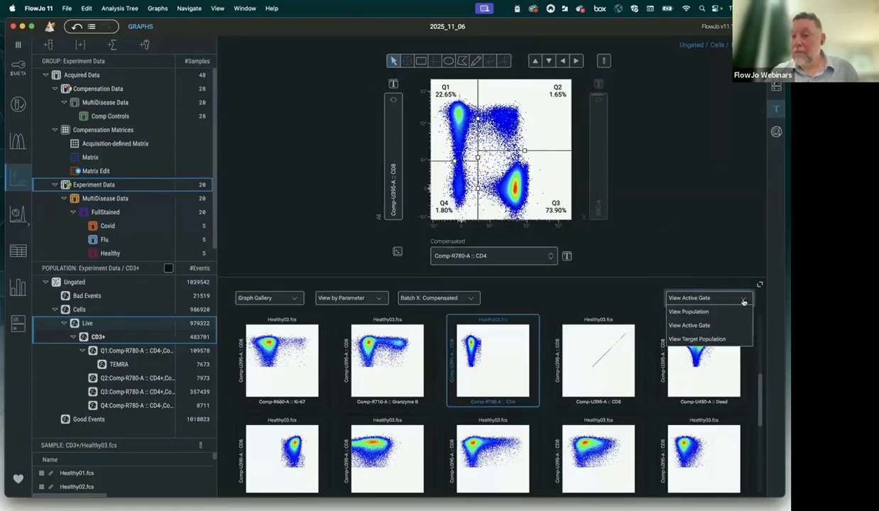
pyautogui.click(581, 308)
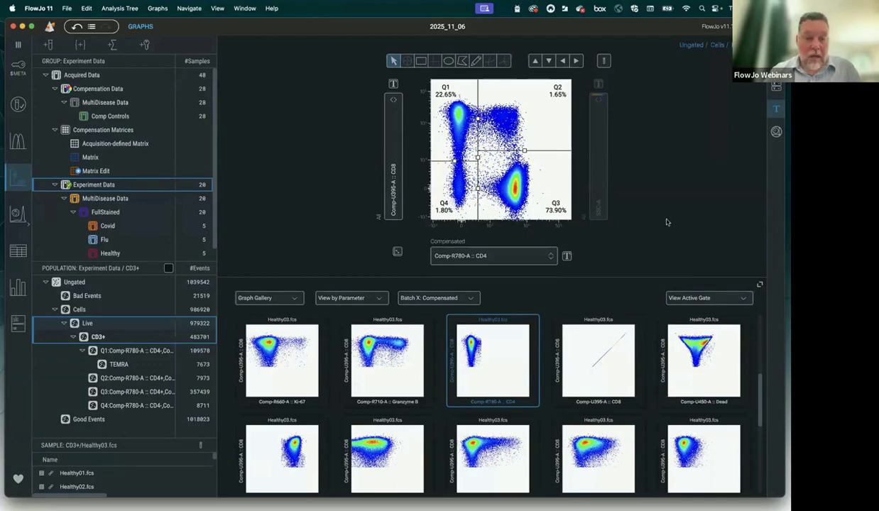
# Narrow the group and population pane and bring up the transformation settings for the Comp-R780-A :: CD4 axis
pyautogui.moveTo(216, 52); pyautogui.dragTo(190, 49)
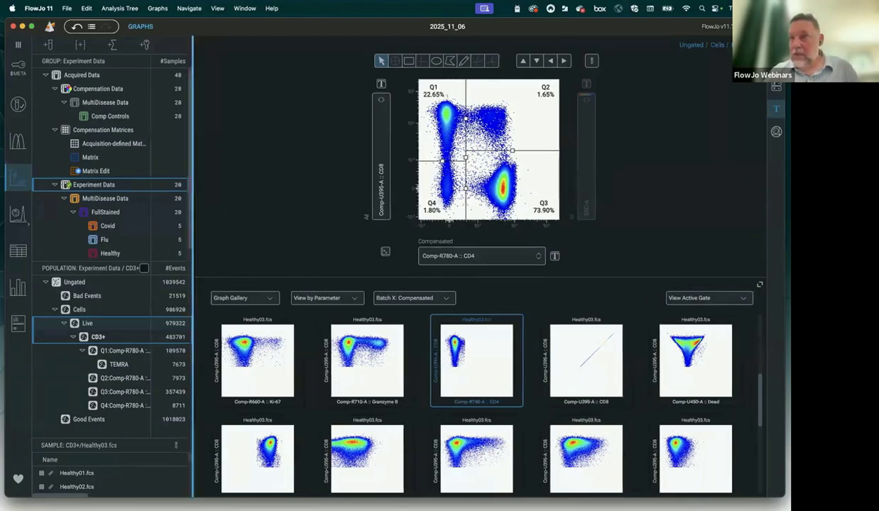
pyautogui.click(775, 109)
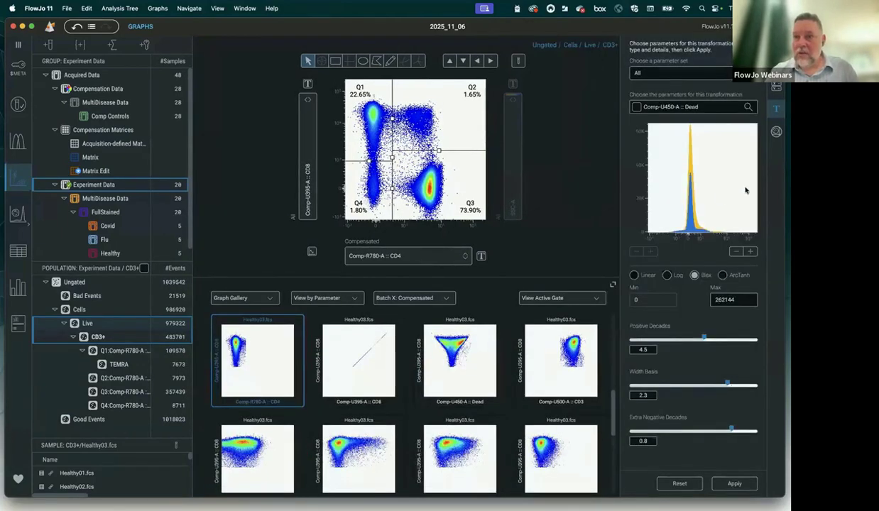
pyautogui.click(480, 256)
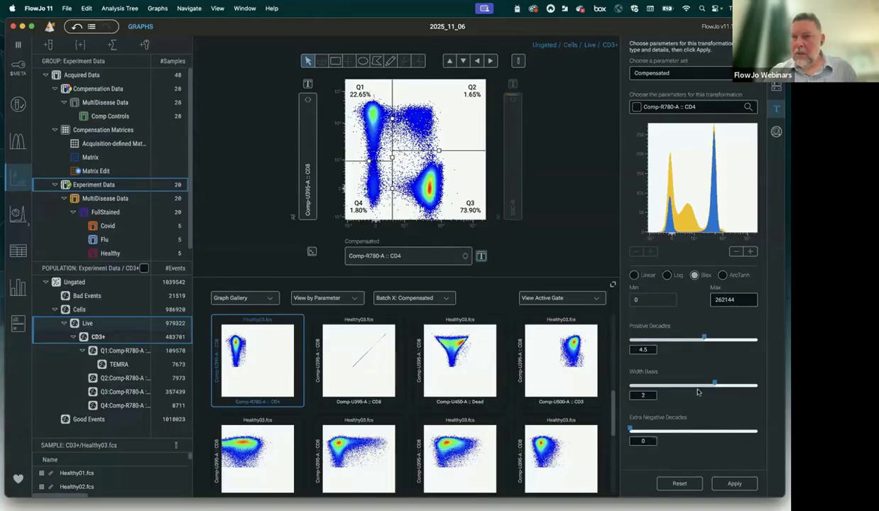
# Bring up the axis parameter settings and look through the options for the X, Y and color axes
pyautogui.click(775, 87)
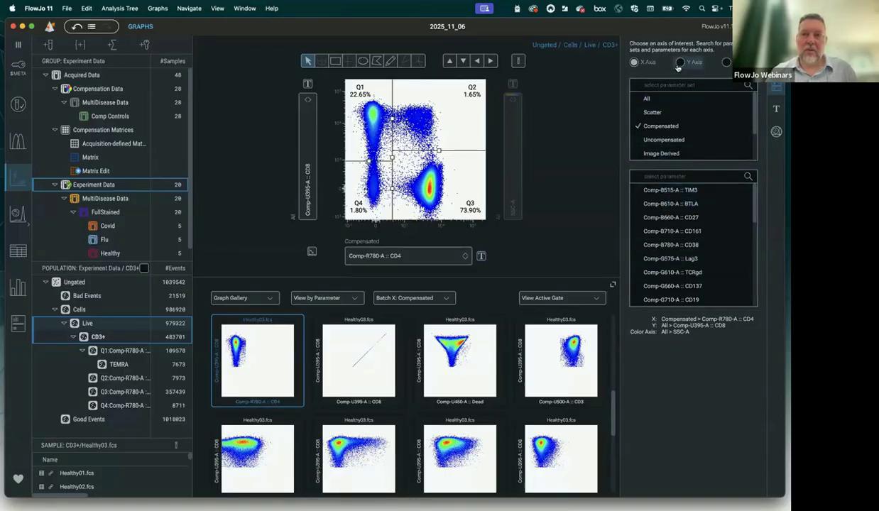
pyautogui.click(679, 62)
pyautogui.click(615, 63)
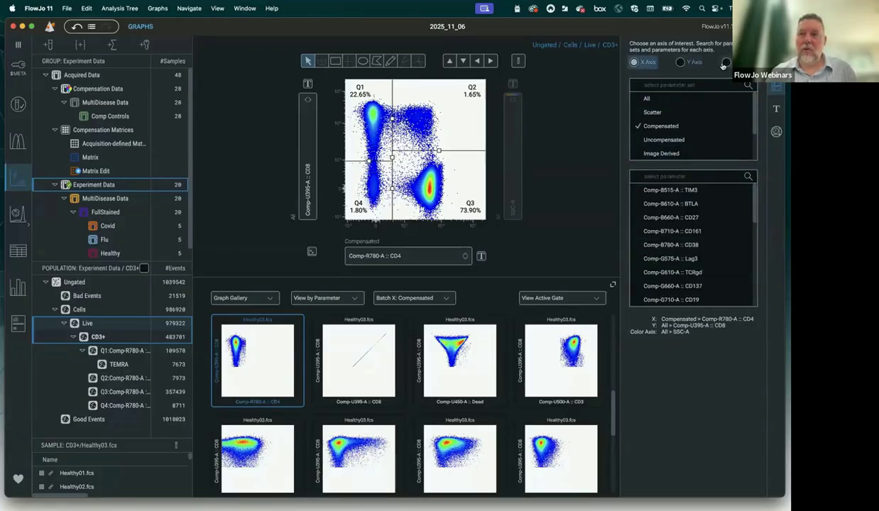
pyautogui.click(725, 63)
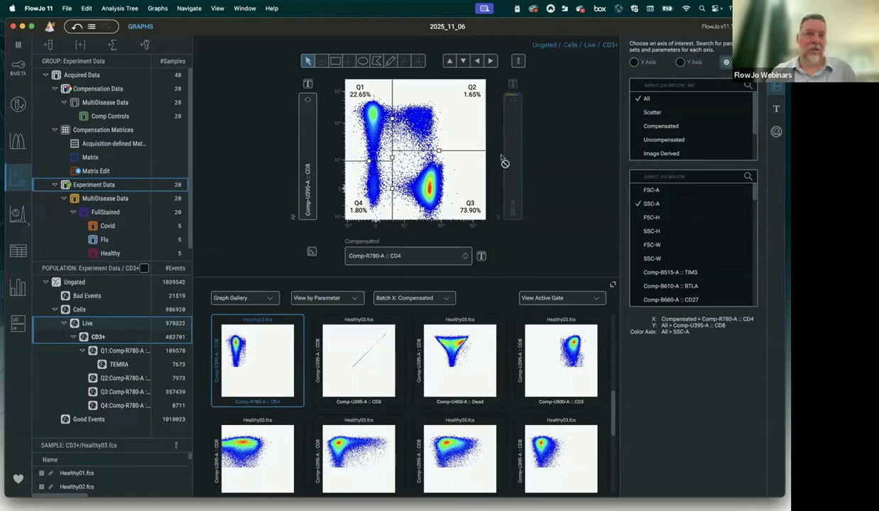
# Set the plot resolution of the CD4/CD8 plot to 512 in the plot options
pyautogui.click(776, 63)
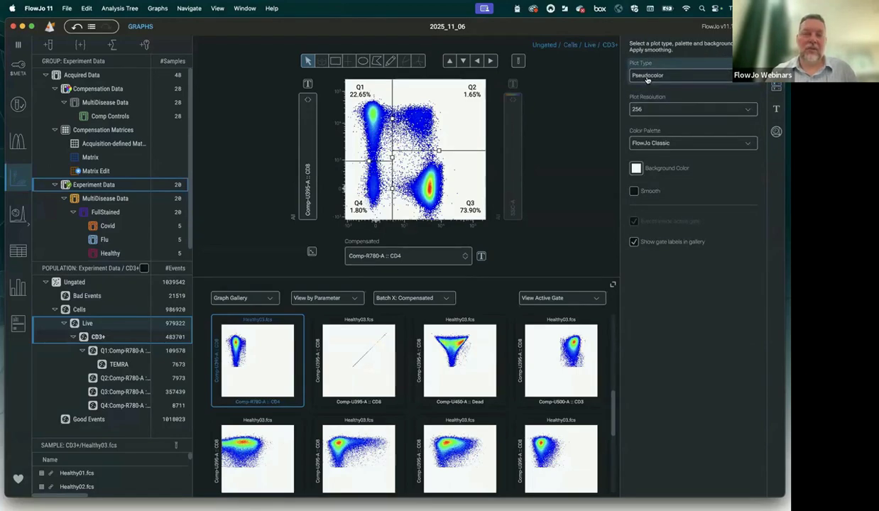
pyautogui.click(661, 108)
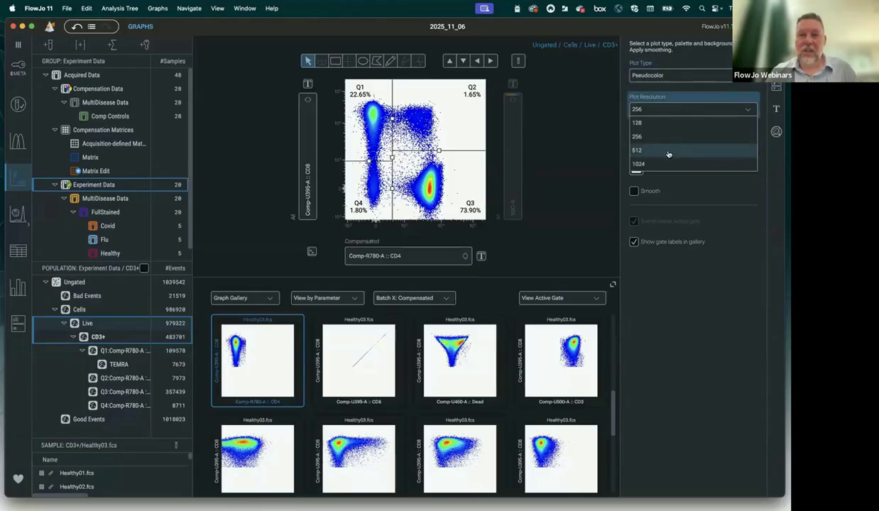
pyautogui.click(668, 151)
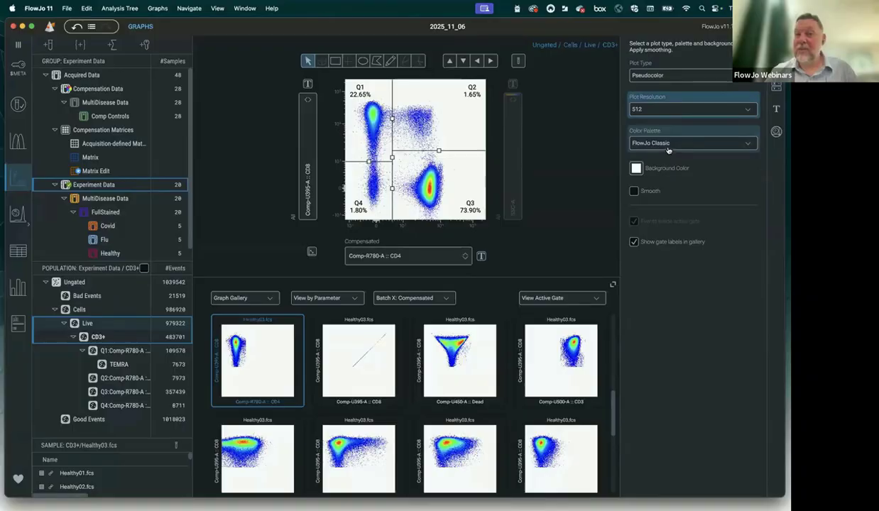
pyautogui.click(668, 113)
pyautogui.click(617, 121)
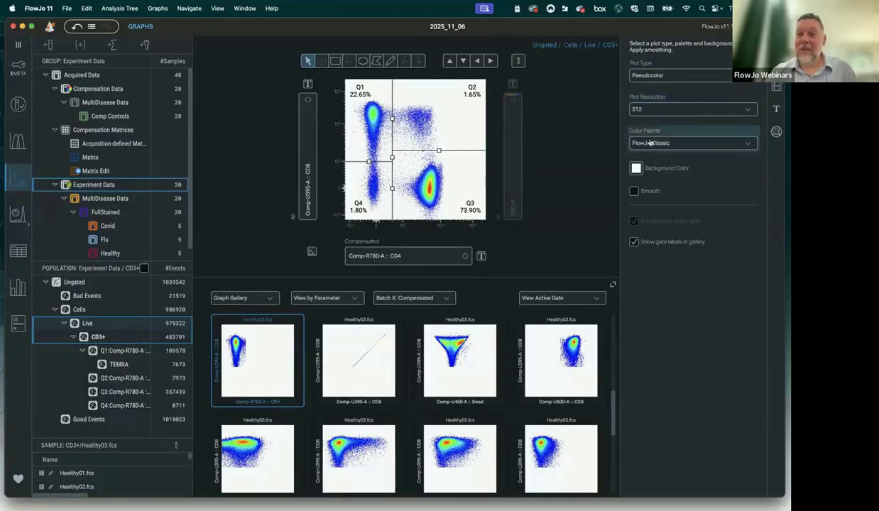
# Try the Viridis and Blues color palettes on the CD4/CD8 plot and restore FlowJo Classic
pyautogui.click(632, 142)
pyautogui.click(654, 198)
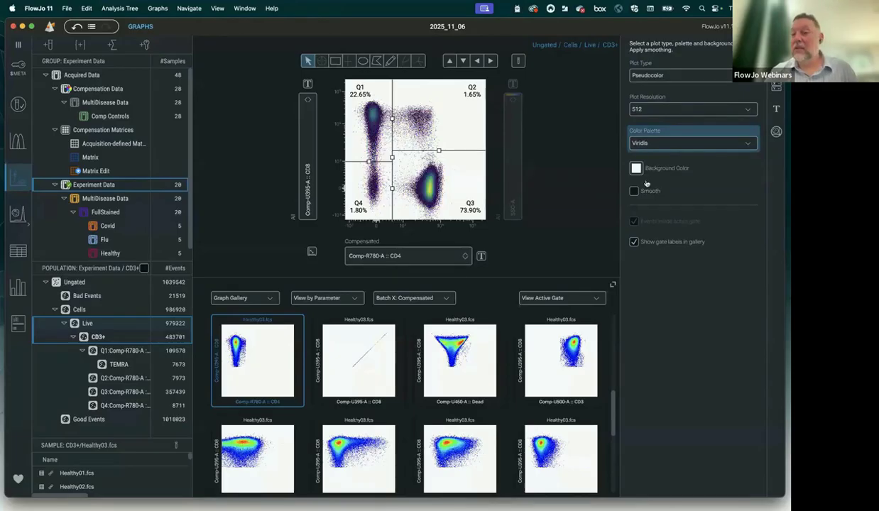
pyautogui.click(685, 144)
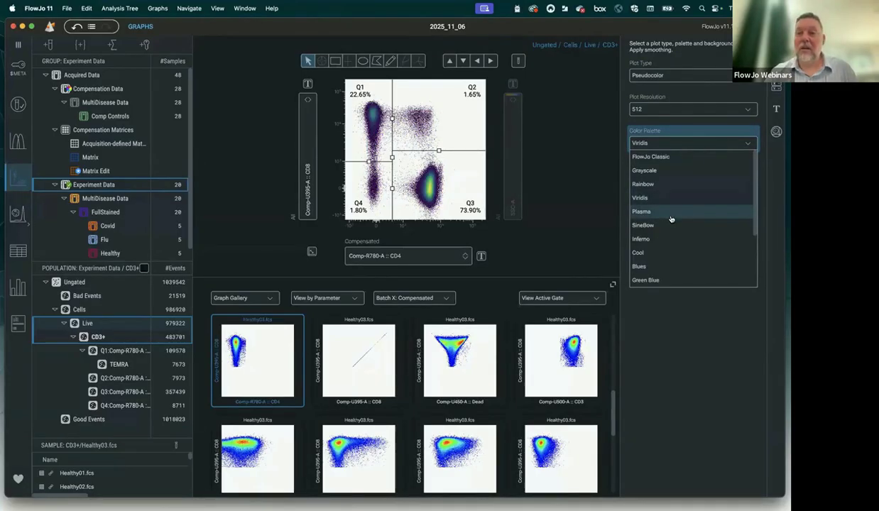
pyautogui.click(666, 266)
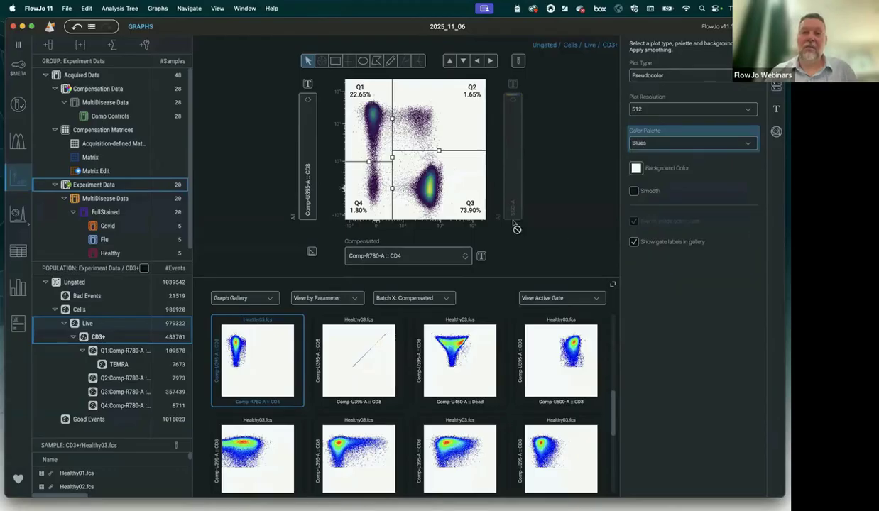
pyautogui.click(666, 145)
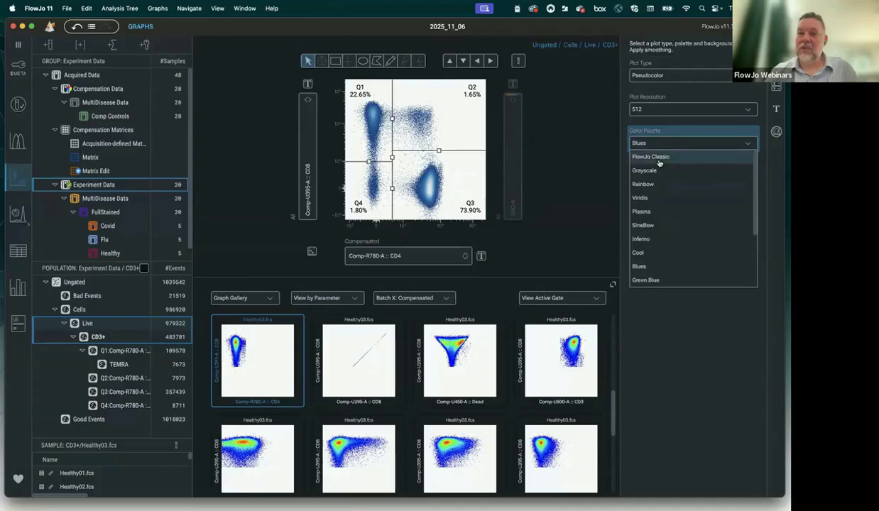
pyautogui.click(658, 157)
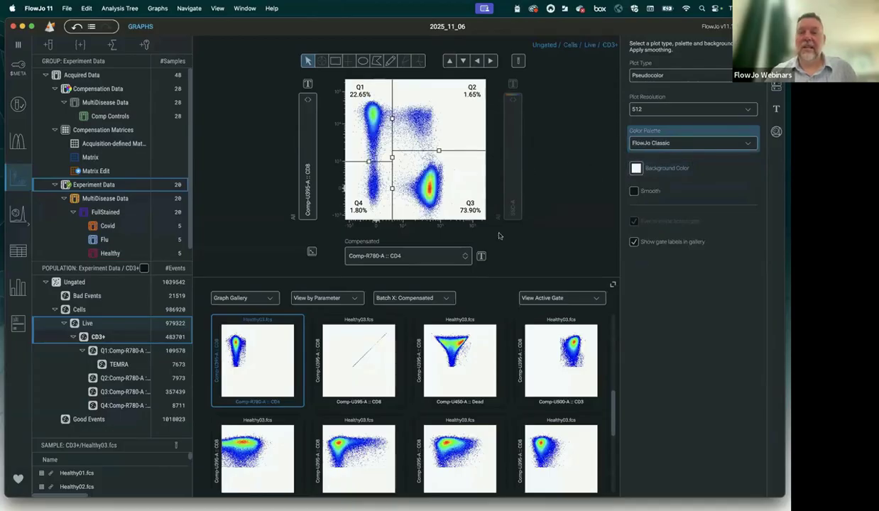
# Switch the CD3+ plot through the Histogram and Dot Plot types and settle on Contour
pyautogui.click(662, 77)
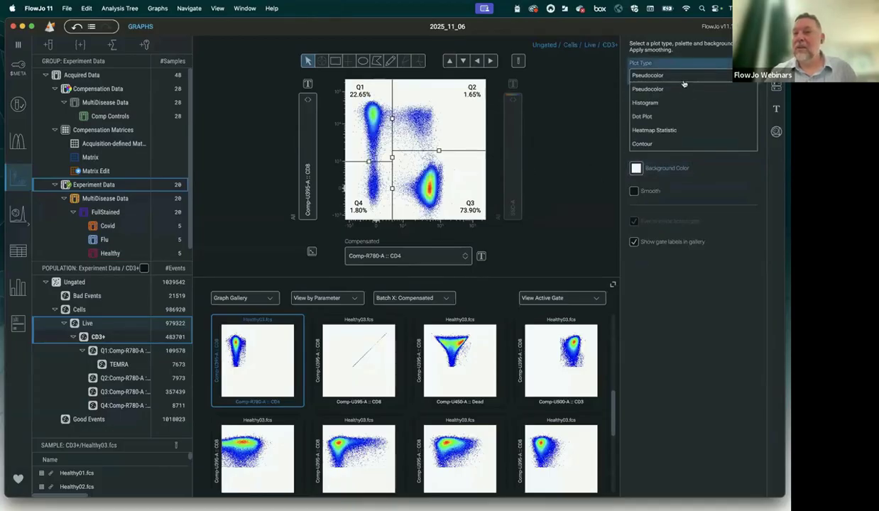
pyautogui.click(685, 104)
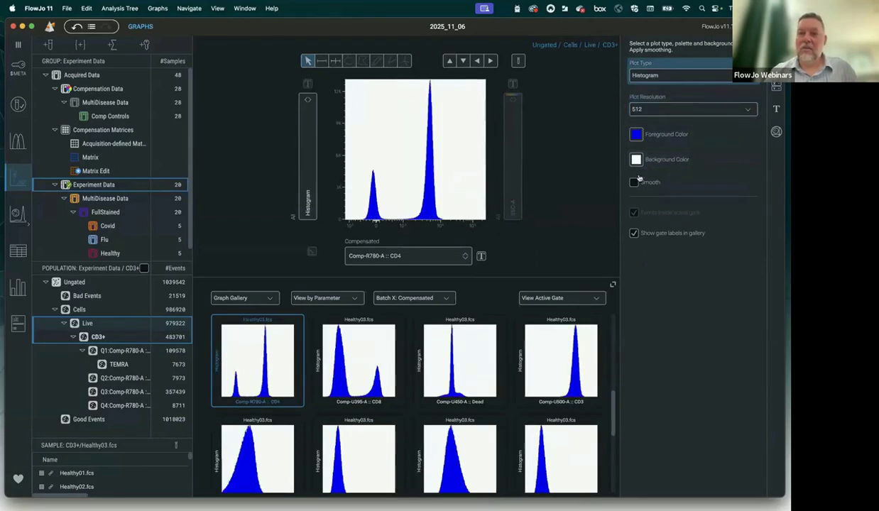
pyautogui.click(687, 76)
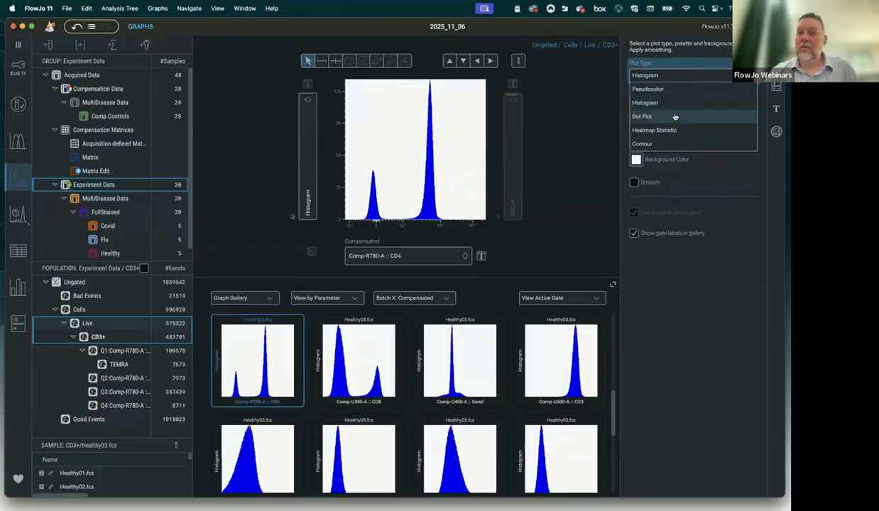
pyautogui.click(675, 116)
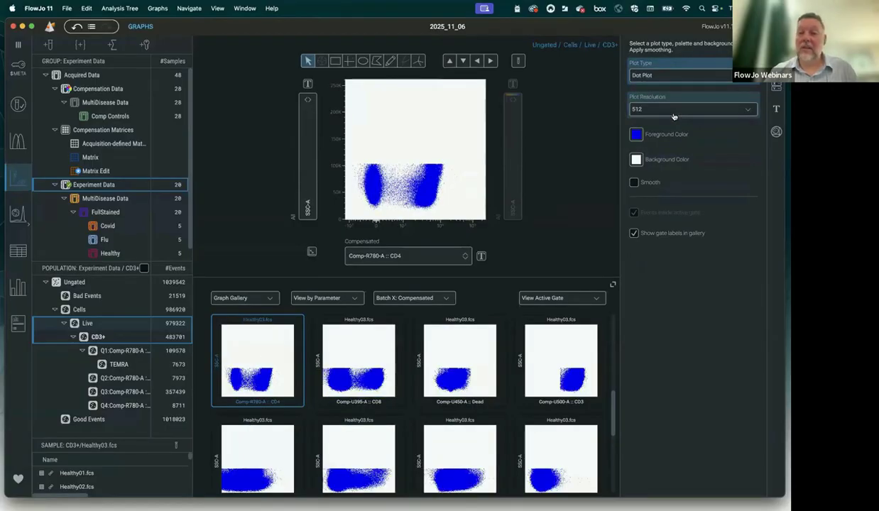
pyautogui.click(653, 77)
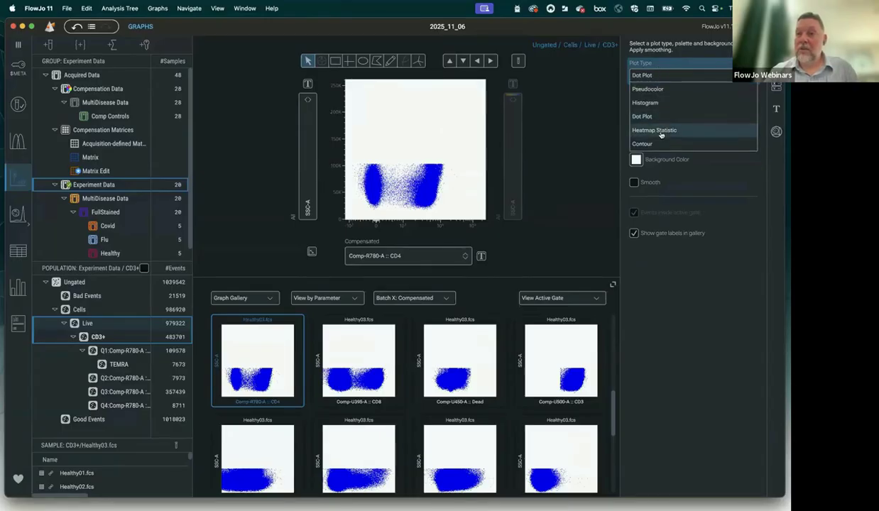
pyautogui.click(641, 143)
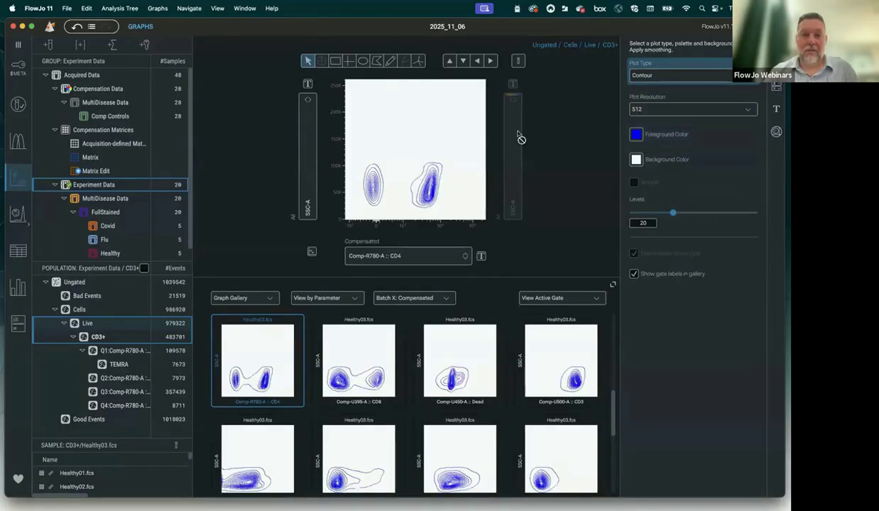
# Display the Live population as a Contour plot and set the contour levels to 25
pyautogui.click(89, 321)
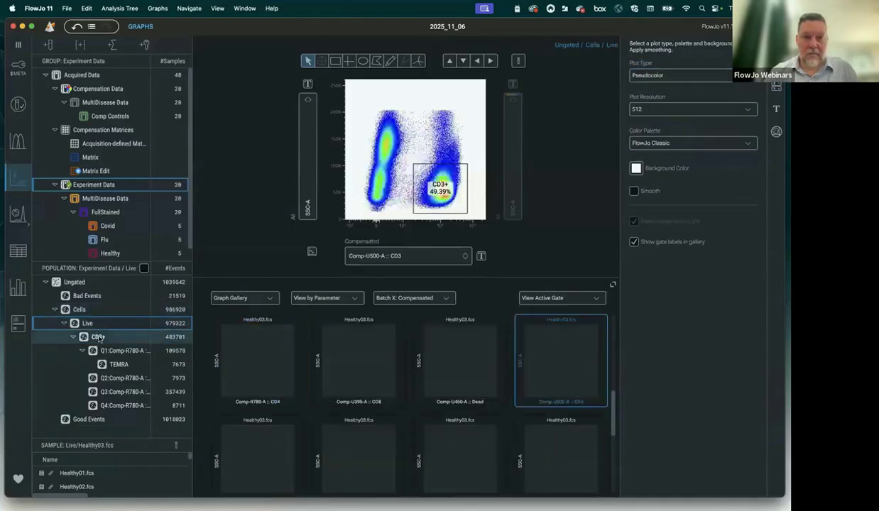
pyautogui.click(654, 78)
pyautogui.click(647, 145)
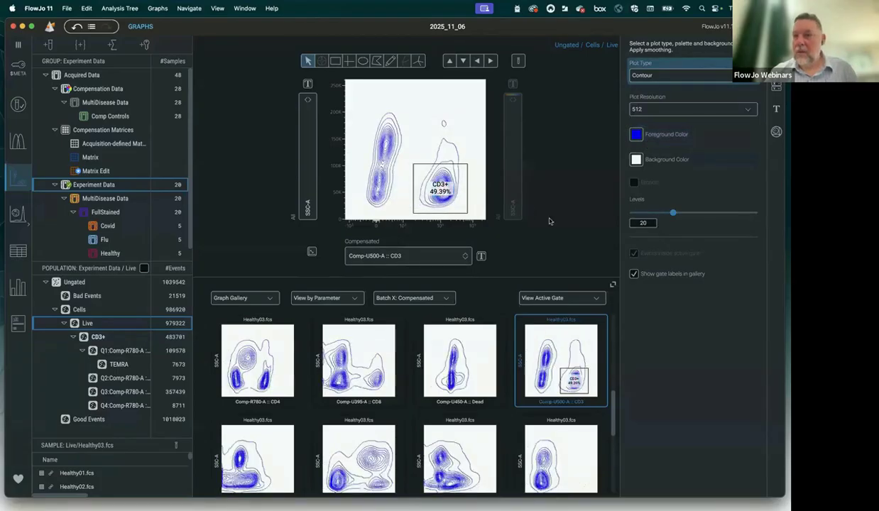
pyautogui.moveTo(677, 215); pyautogui.dragTo(707, 217)
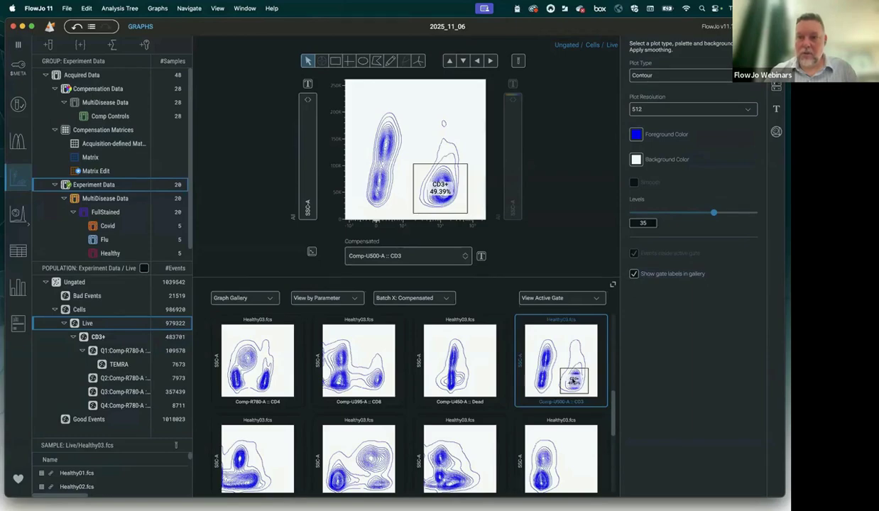
# Toggle the gate labels in the gallery plots and leave them switched off
pyautogui.click(634, 275)
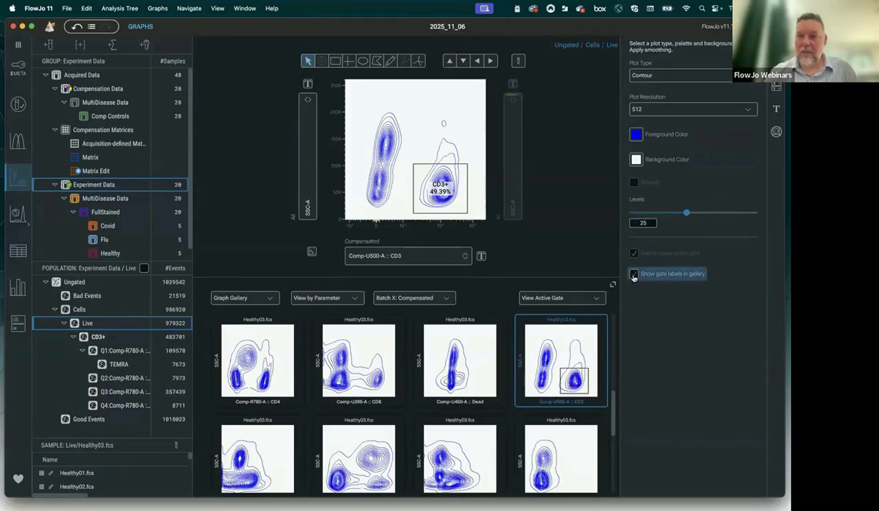
pyautogui.click(634, 275)
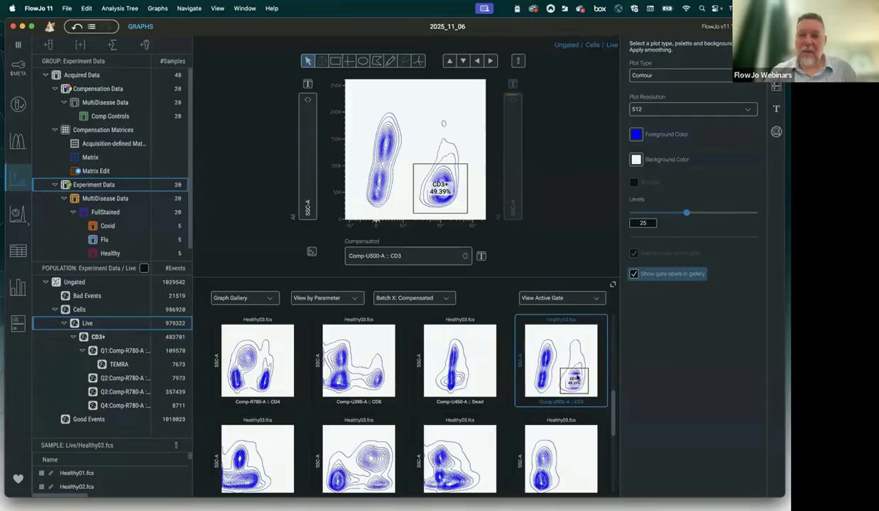
pyautogui.click(633, 275)
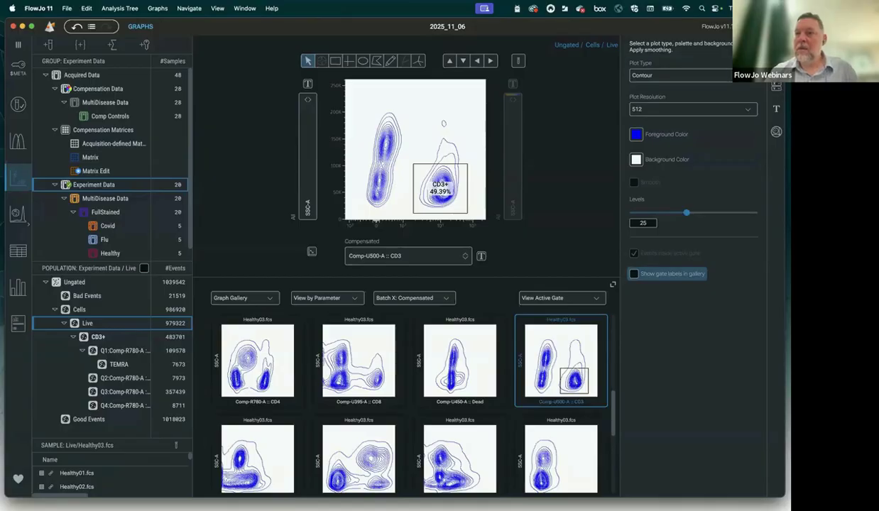
pyautogui.click(775, 62)
pyautogui.click(775, 62)
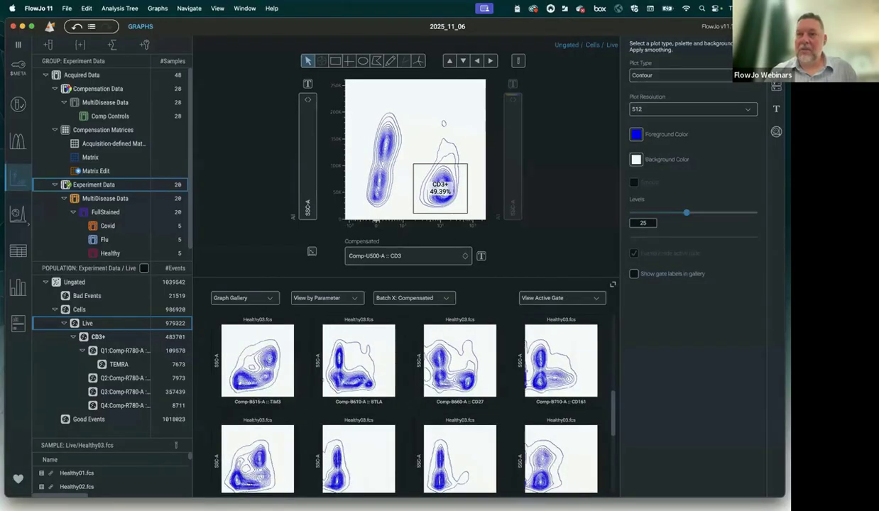
# Try the Heatmap Statistic plot type on the Live population and set the plot resolution to 256
pyautogui.click(684, 78)
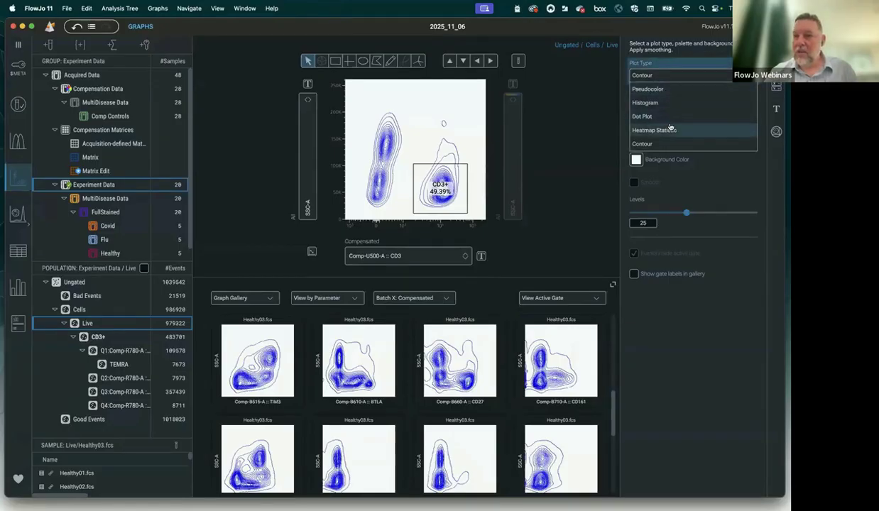
pyautogui.click(671, 131)
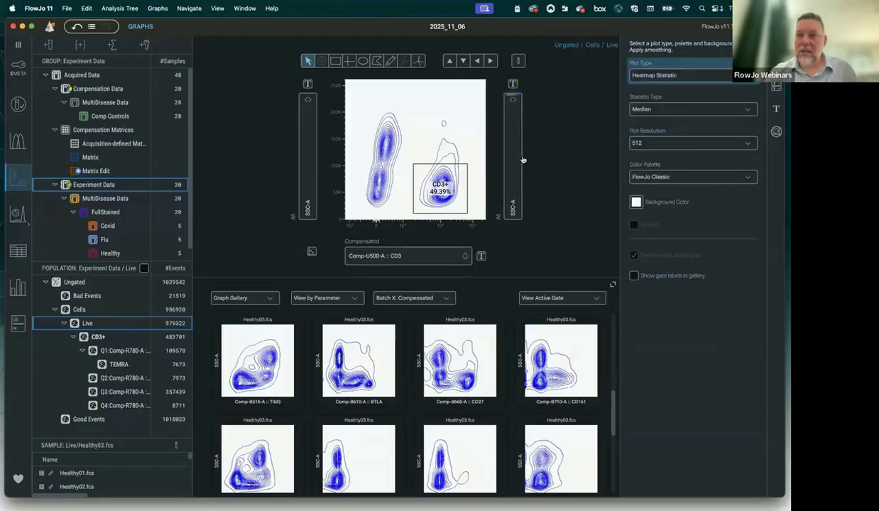
pyautogui.click(634, 143)
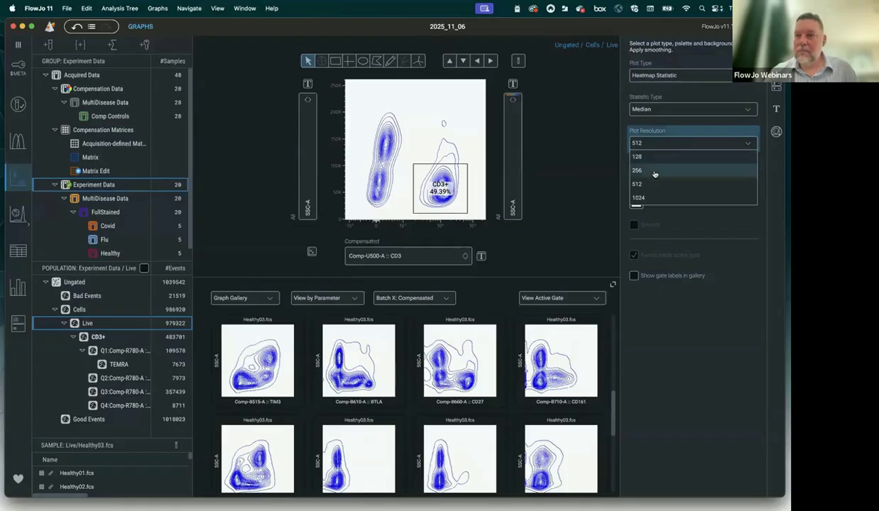
# Display the CD3+ population as a Heatmap Statistic plot with Comp-B515-A :: TIM3 as the color axis parameter
pyautogui.click(90, 335)
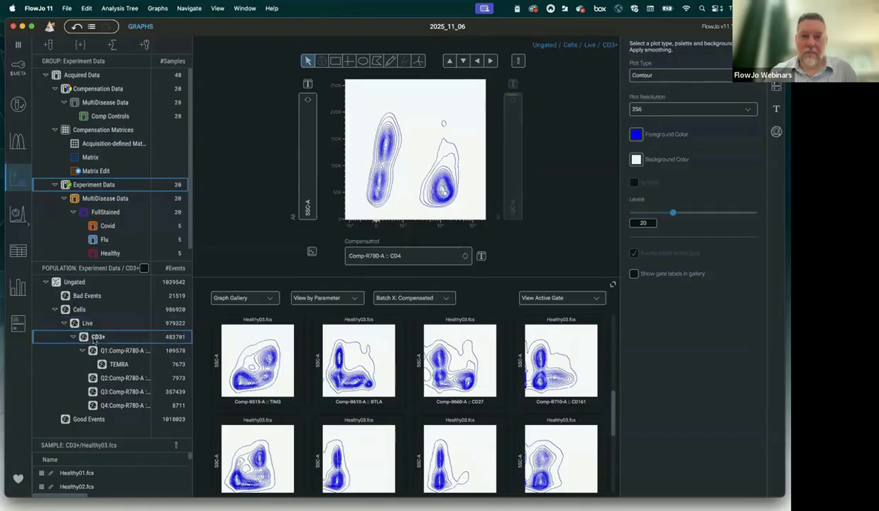
pyautogui.click(662, 76)
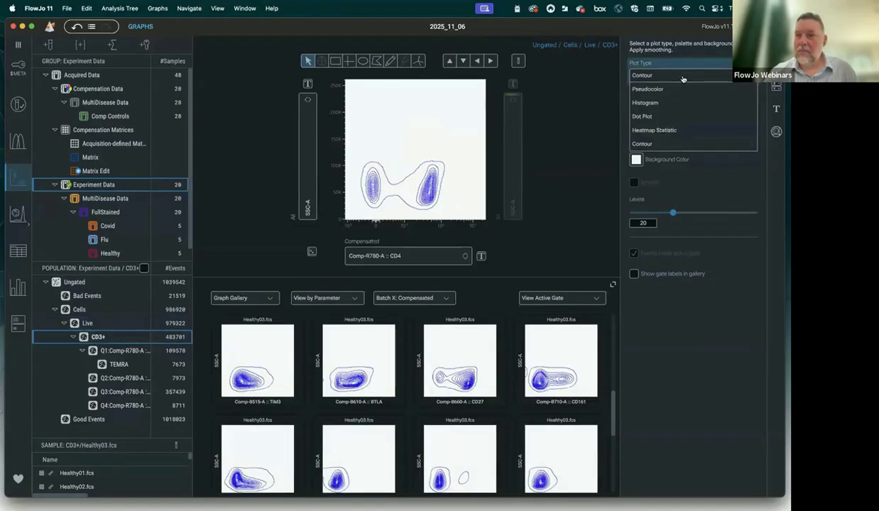
pyautogui.click(665, 130)
pyautogui.click(515, 162)
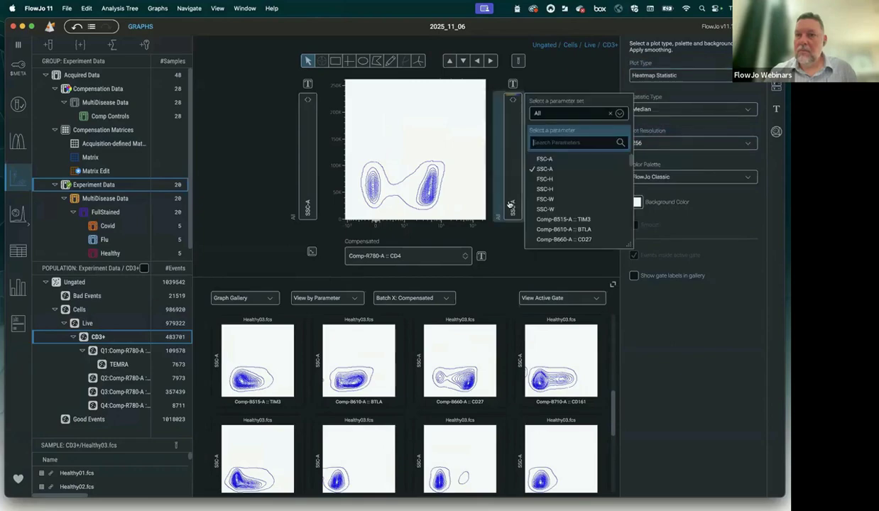
pyautogui.click(559, 221)
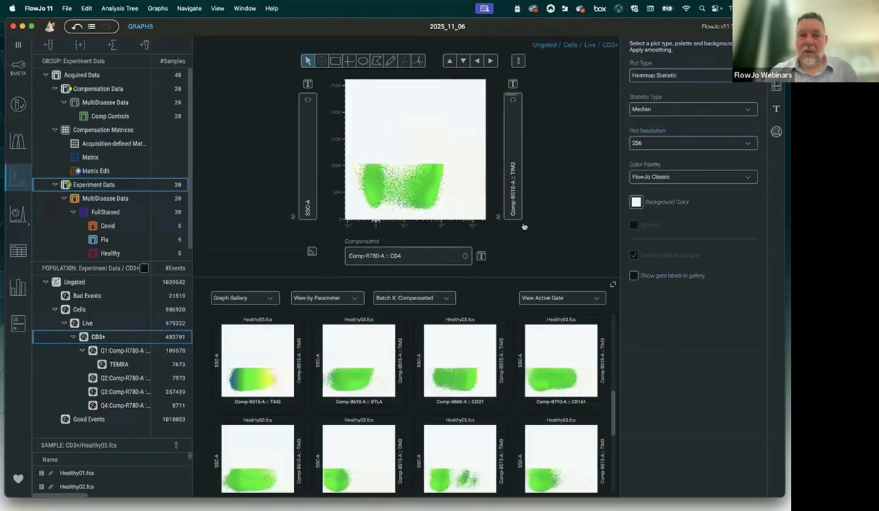
# Go back to the parent Live population and display it as a Heatmap Statistic plot colored by TIM3
pyautogui.click(461, 62)
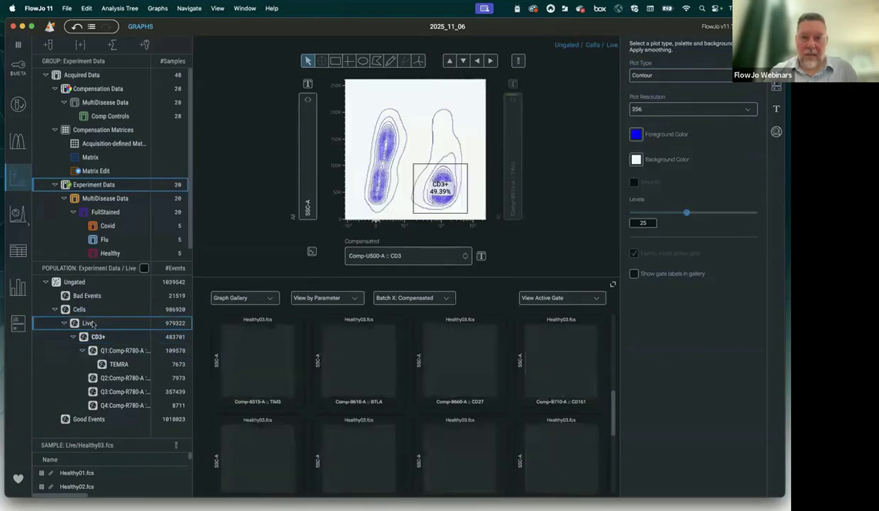
pyautogui.click(678, 75)
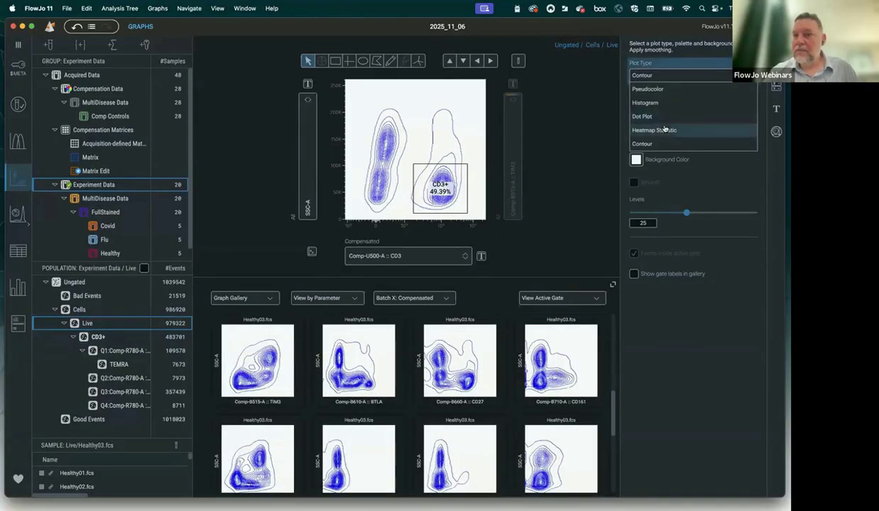
pyautogui.click(665, 130)
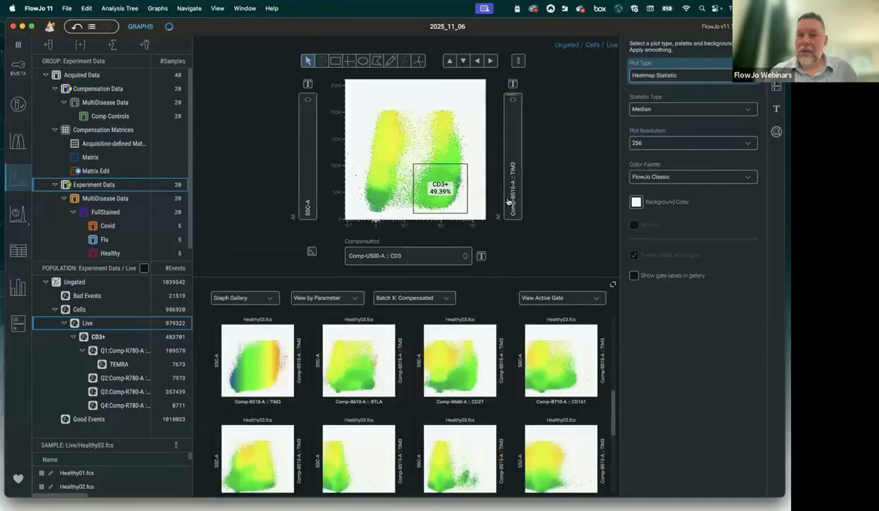
pyautogui.click(505, 202)
pyautogui.click(503, 248)
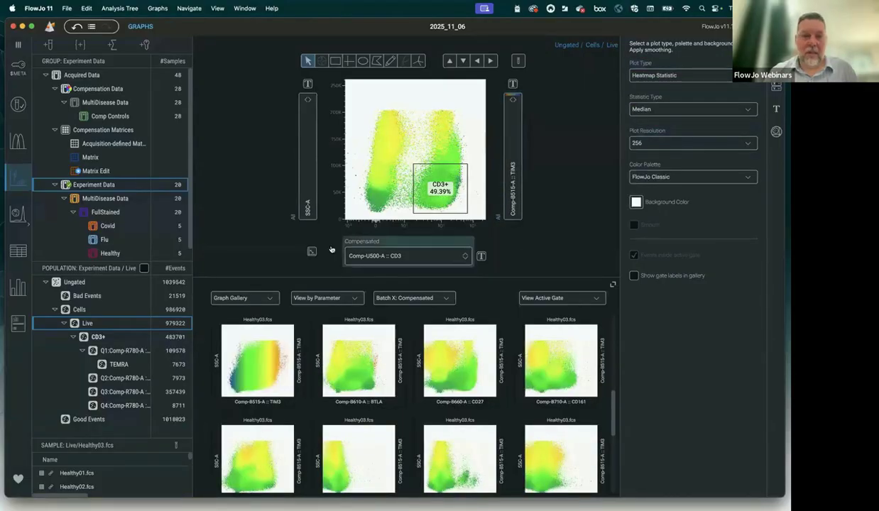
# Open the CD3+ gate's population, move on to TEMRA and step up to its parent Q1 population
pyautogui.doubleClick(448, 201)
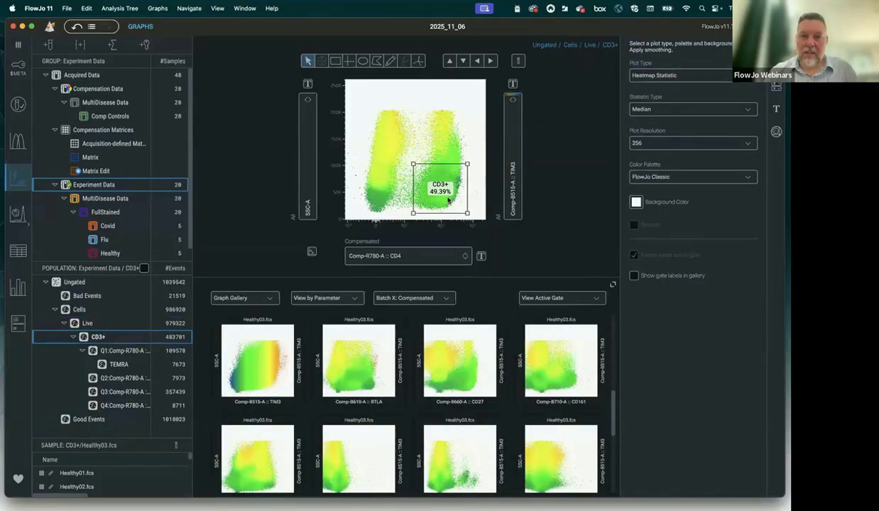
pyautogui.click(308, 182)
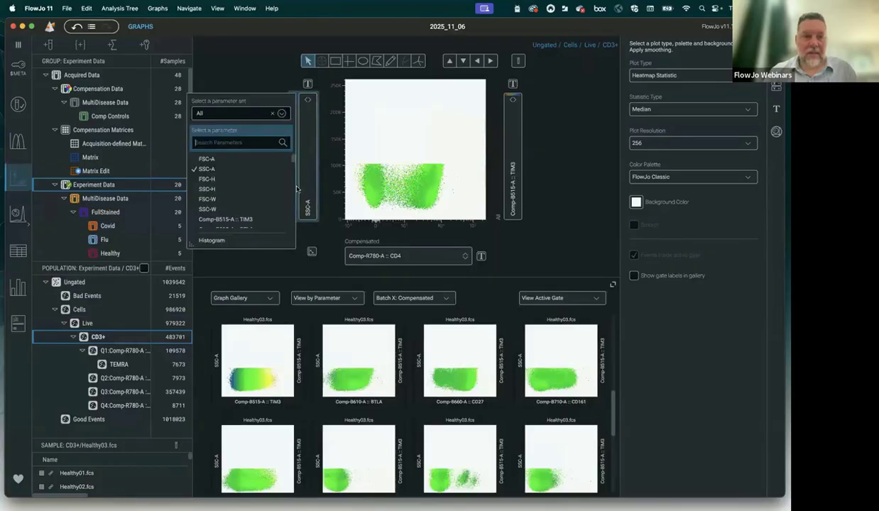
pyautogui.click(106, 364)
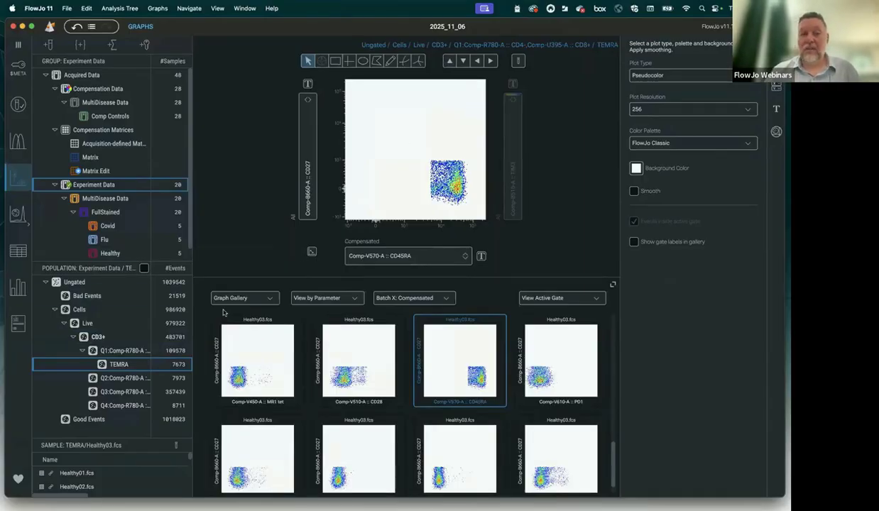
pyautogui.click(448, 61)
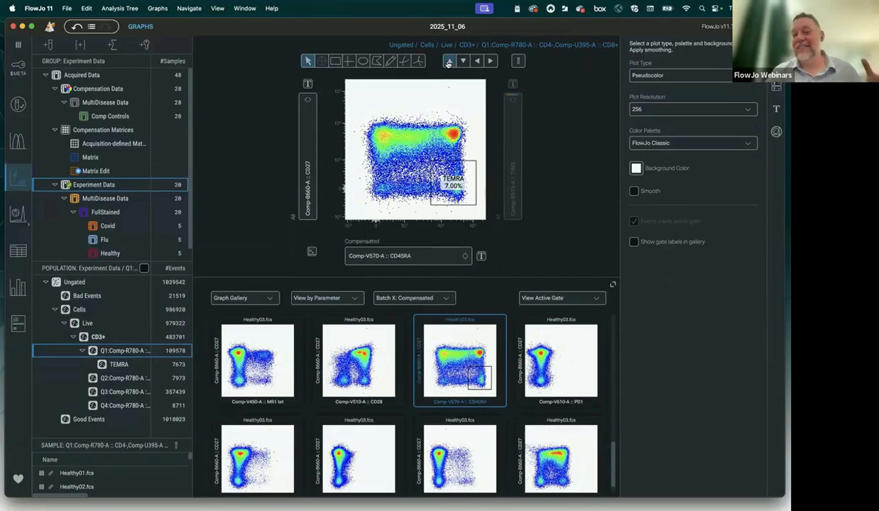
# Display the Q1 population as a Heatmap Statistic plot with Comp-G780-A :: CCR7 as the color axis parameter
pyautogui.click(659, 78)
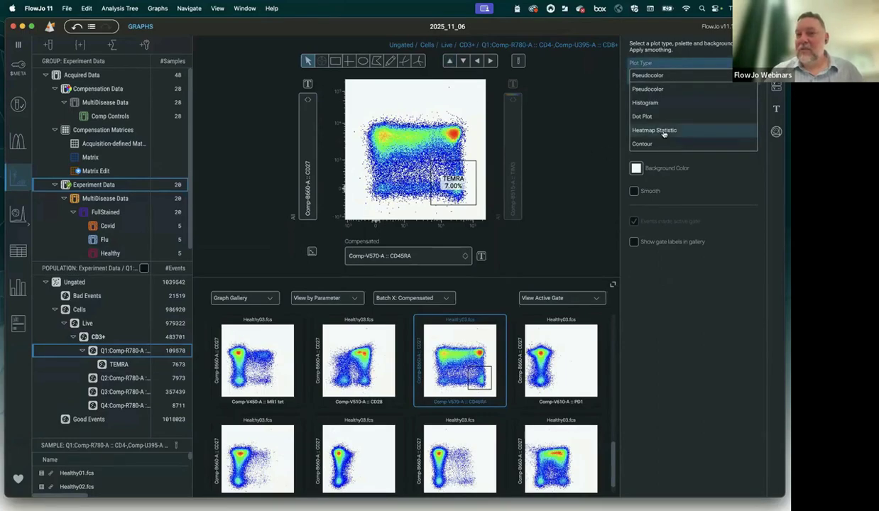
pyautogui.click(641, 131)
pyautogui.click(515, 183)
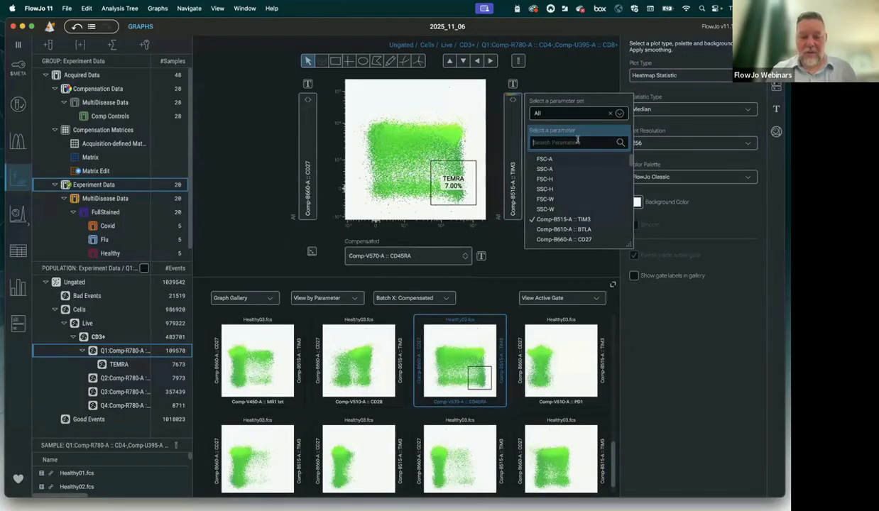
pyautogui.write('ccr')
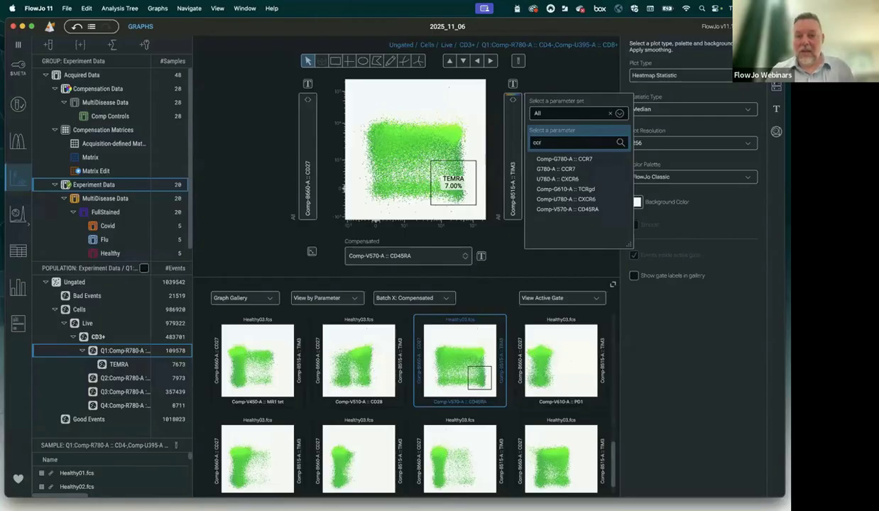
pyautogui.write('7')
pyautogui.click(575, 159)
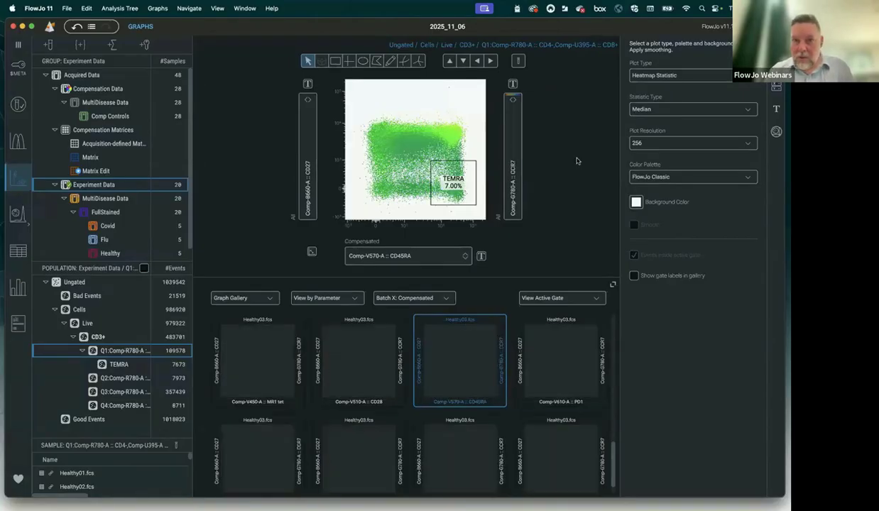
# Change the Q1 heatmap plot's X-axis parameter to Comp-G780-A :: CCR7, finding it with the search term ccr7
pyautogui.scroll(-1, 381, 365)
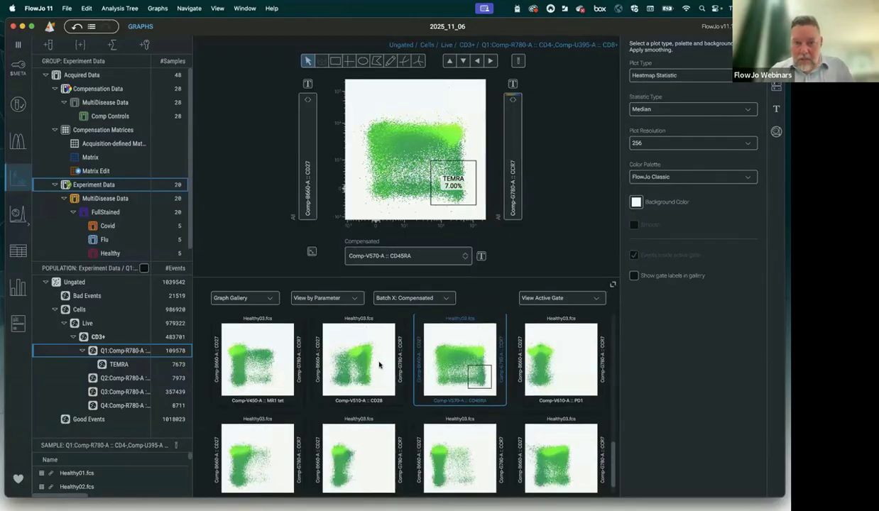
pyautogui.scroll(-1, 425, 298)
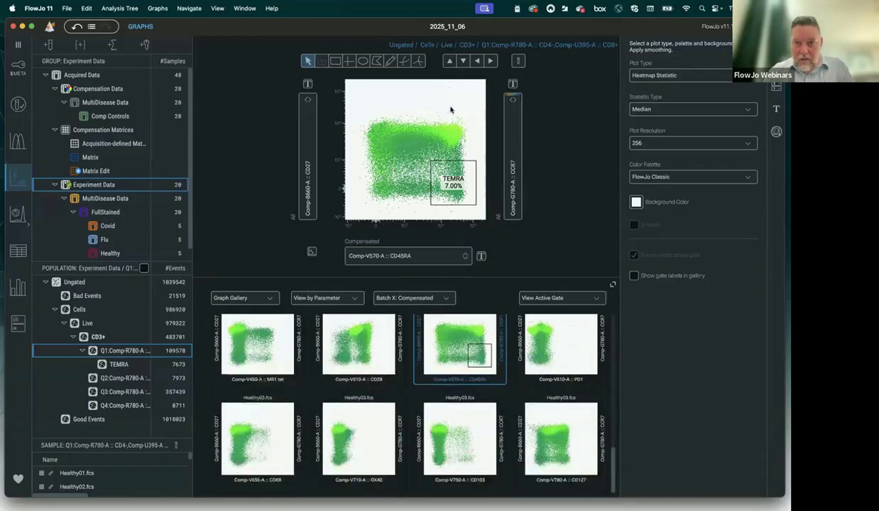
pyautogui.click(412, 257)
pyautogui.scroll(-3, 411, 355)
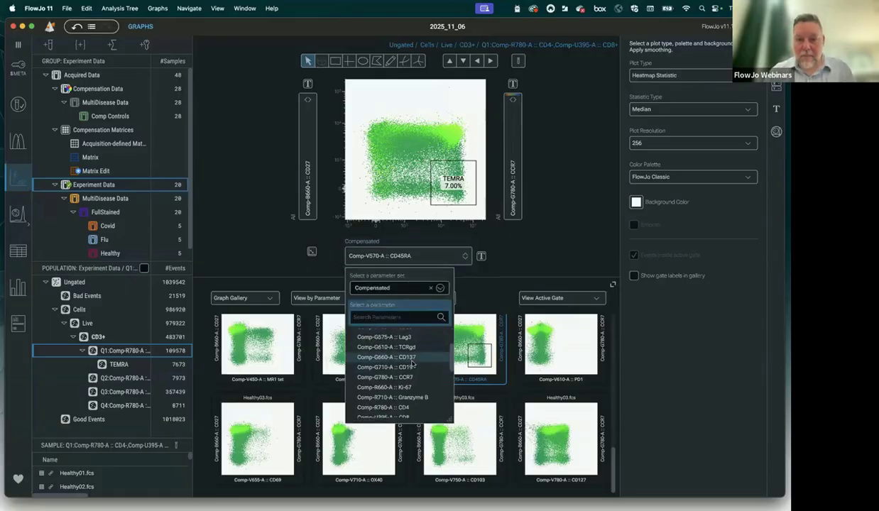
pyautogui.scroll(-5, 411, 364)
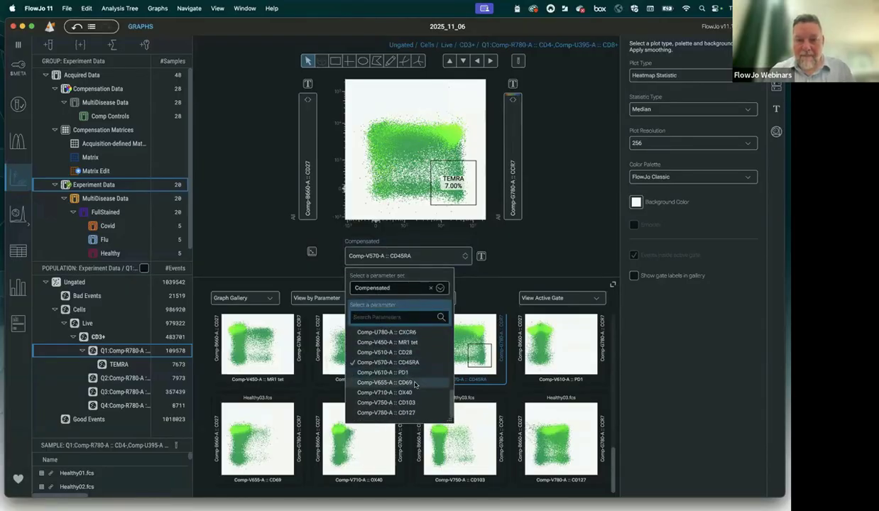
pyautogui.scroll(5, 414, 398)
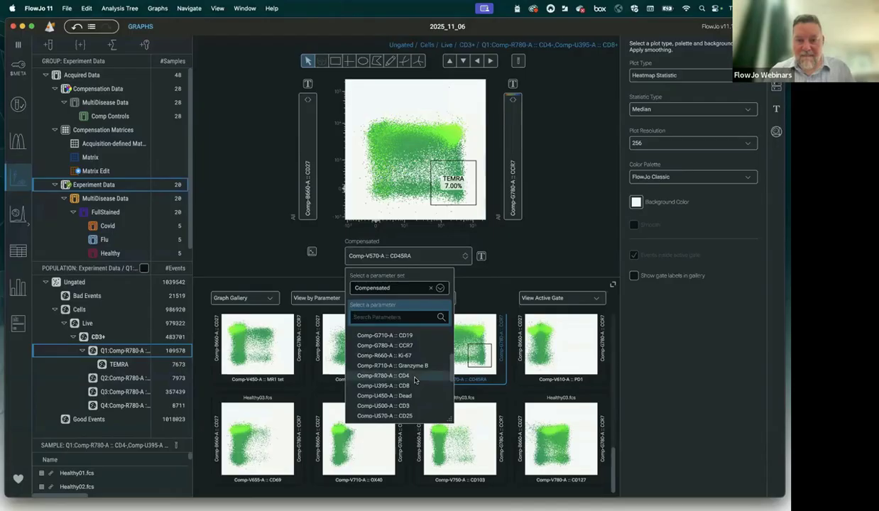
pyautogui.scroll(-2, 415, 382)
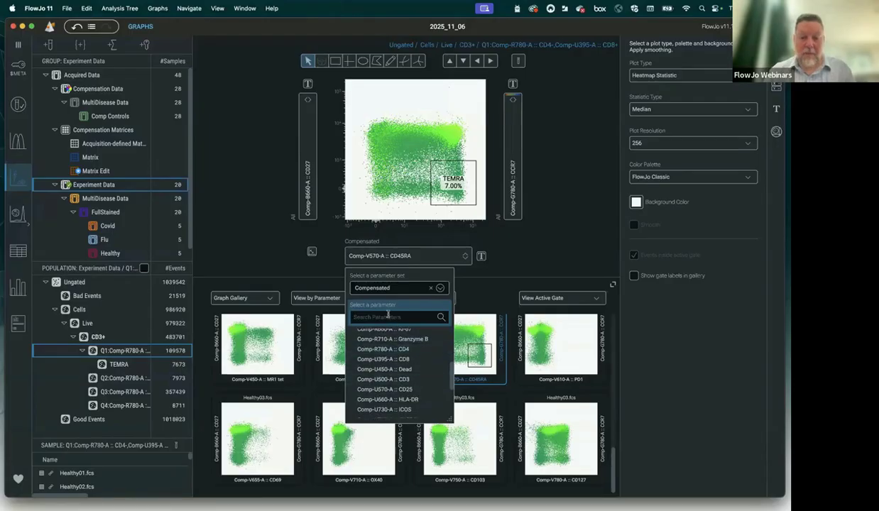
pyautogui.write('ccr7')
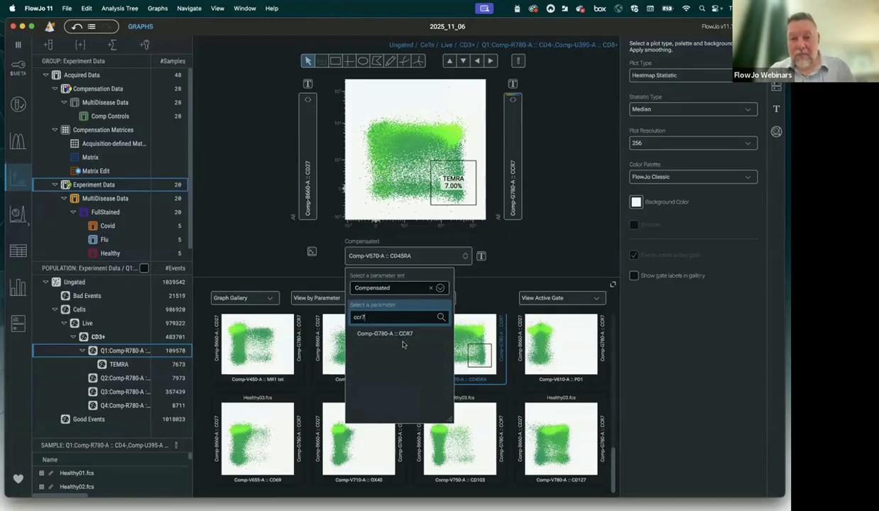
pyautogui.click(397, 333)
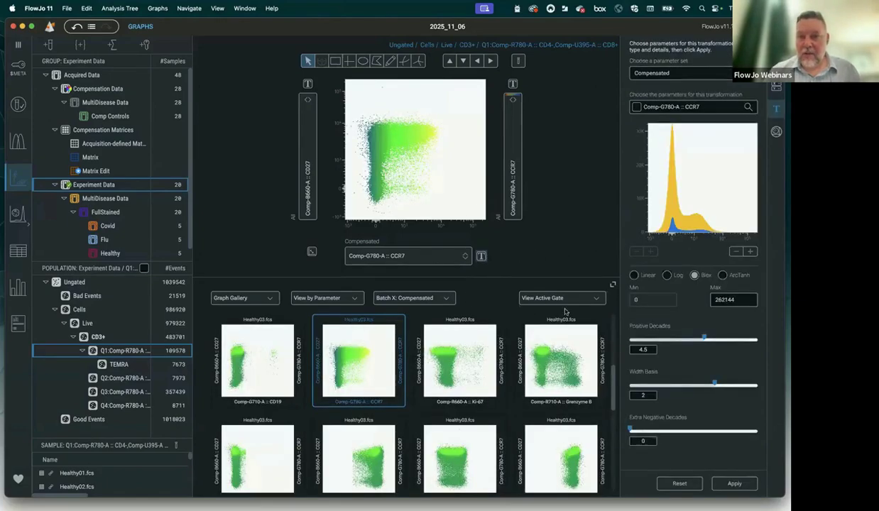
# Set the CCR7 Biex transformation to a maximum of 8290 and a width basis of 2.2, and apply it to all samples
pyautogui.click(736, 252)
pyautogui.click(737, 253)
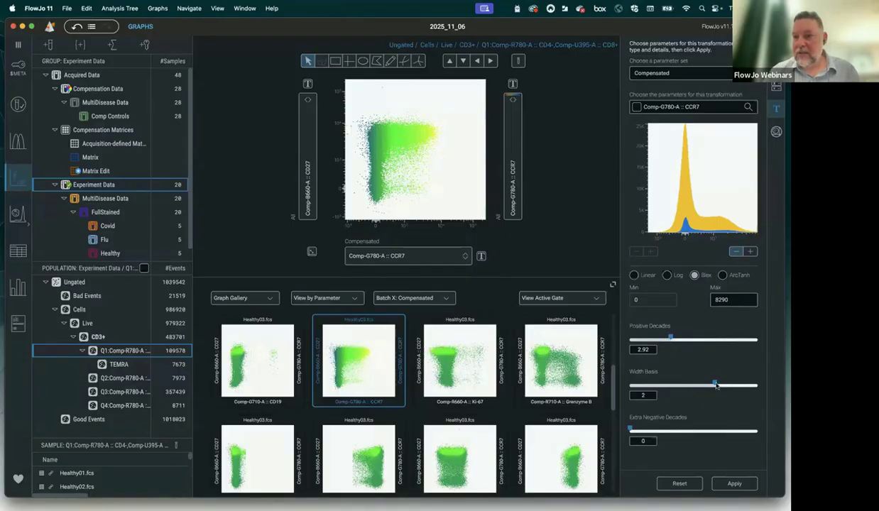
pyautogui.moveTo(716, 385); pyautogui.dragTo(725, 386)
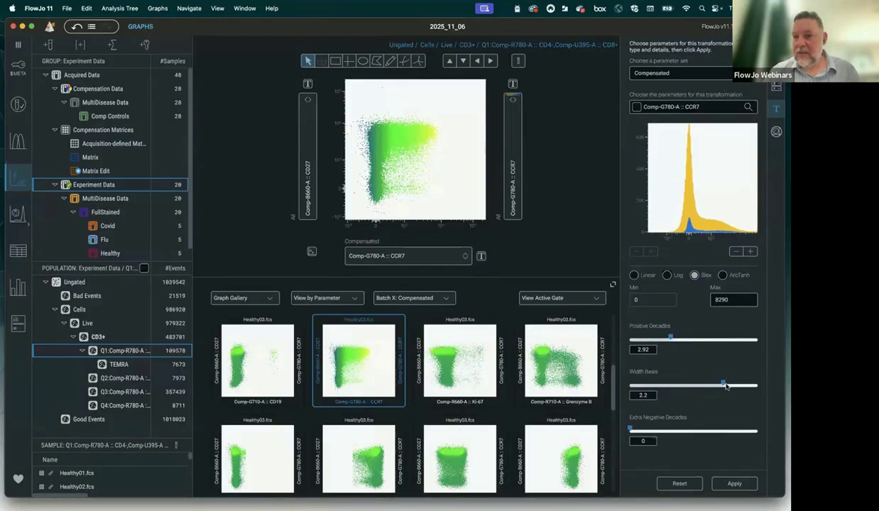
pyautogui.click(737, 486)
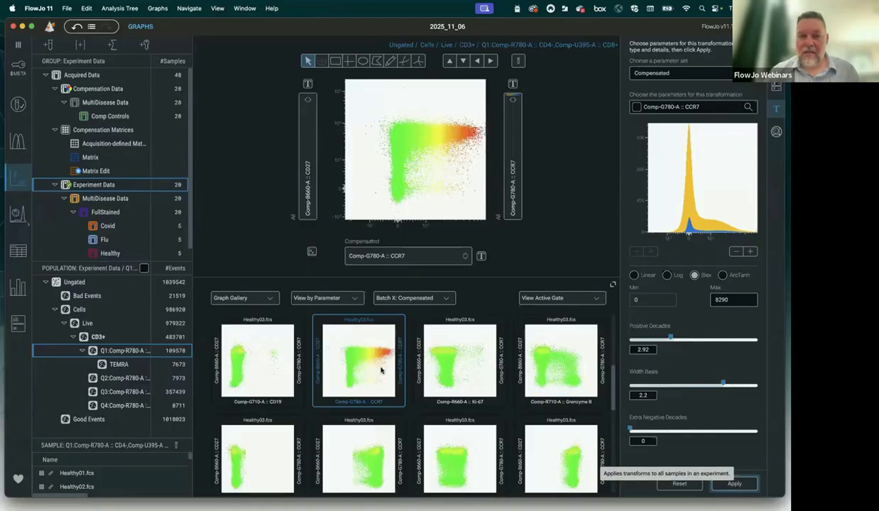
# Display the gallery's Comp-V450-A :: MR1 tet plot as the main Q1 graph and look over the recolored gallery plots
pyautogui.scroll(-10, 463, 350)
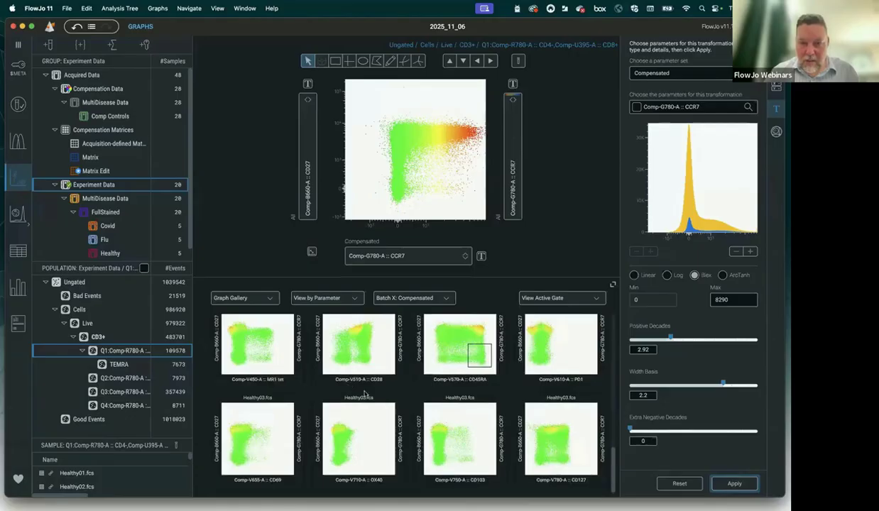
pyautogui.click(244, 339)
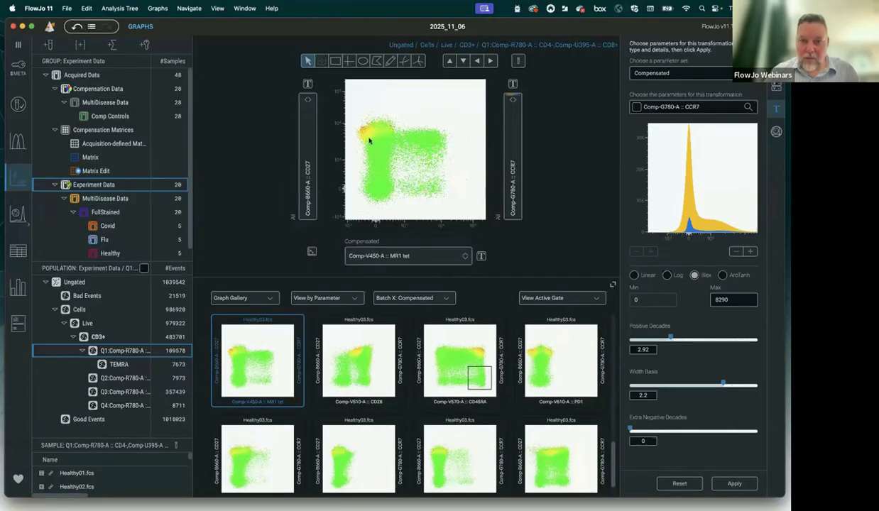
pyautogui.scroll(-1, 426, 406)
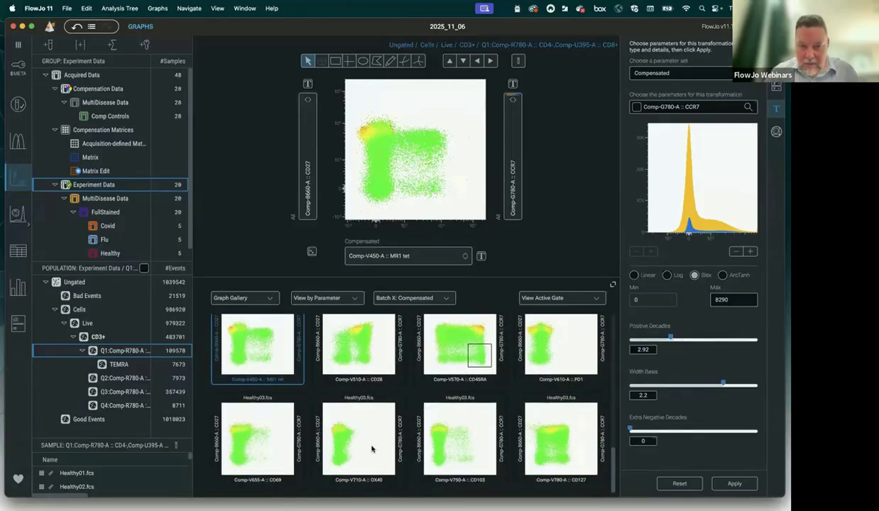
pyautogui.scroll(-3, 372, 448)
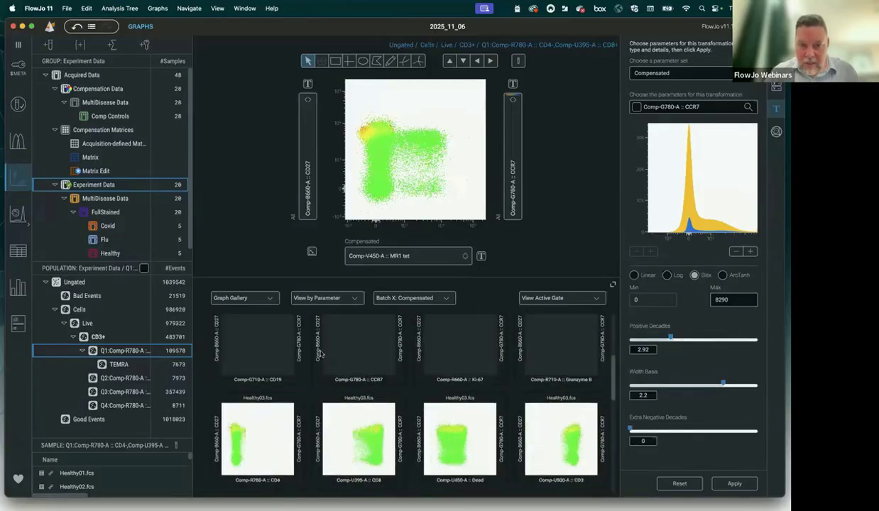
# Examine which axes the graph gallery can batch across, leaving the batch setting as it is
pyautogui.click(354, 299)
pyautogui.click(412, 298)
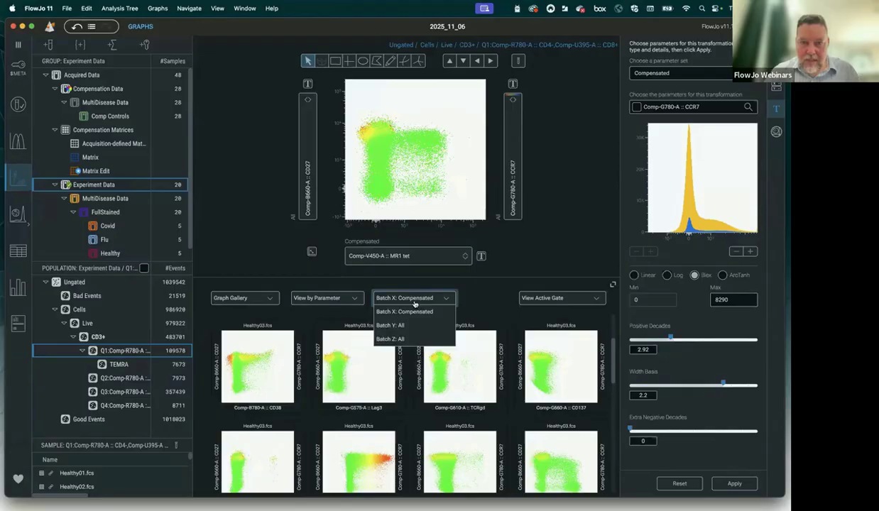
pyautogui.click(488, 289)
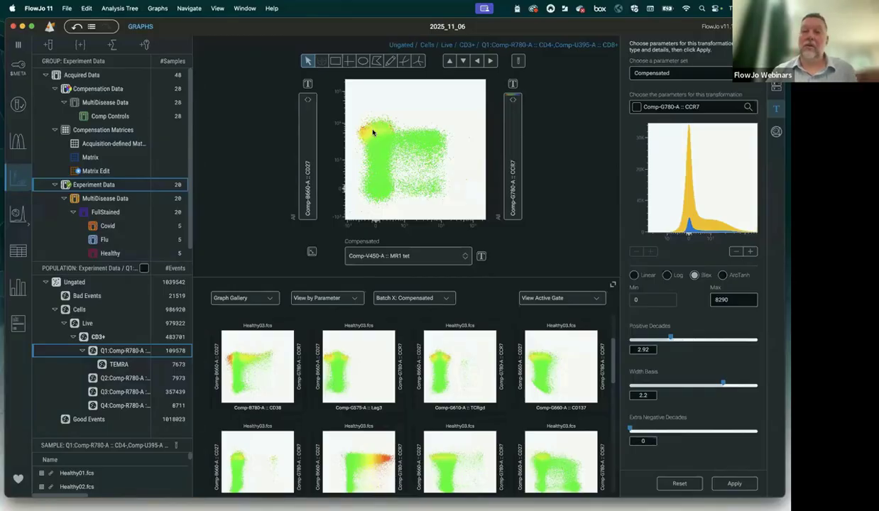
pyautogui.scroll(-3, 445, 407)
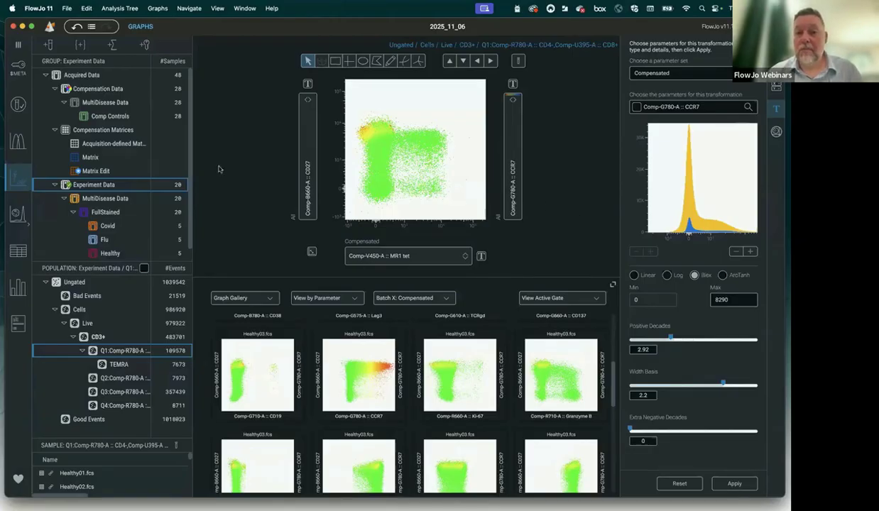
# Move on to sample Healthy04.fcs and view the TEMRA gate on its parent Q1 population's plot
pyautogui.click(494, 61)
pyautogui.click(493, 61)
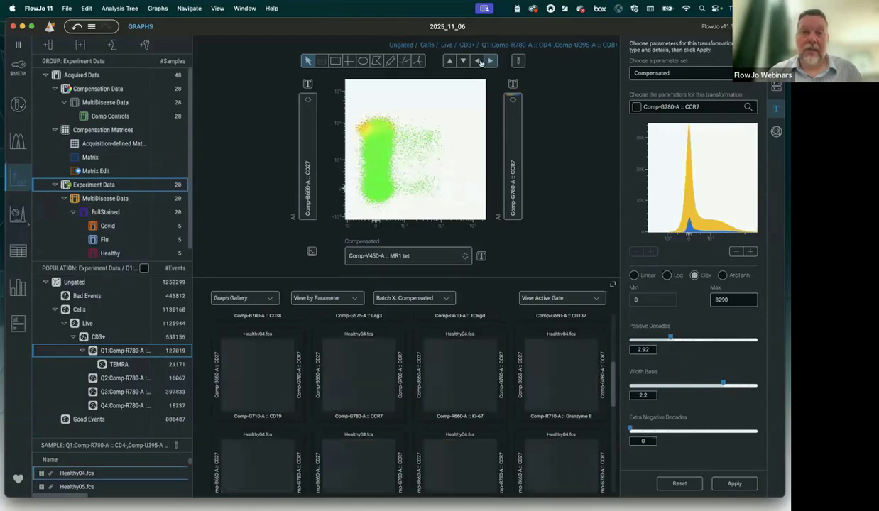
pyautogui.click(478, 61)
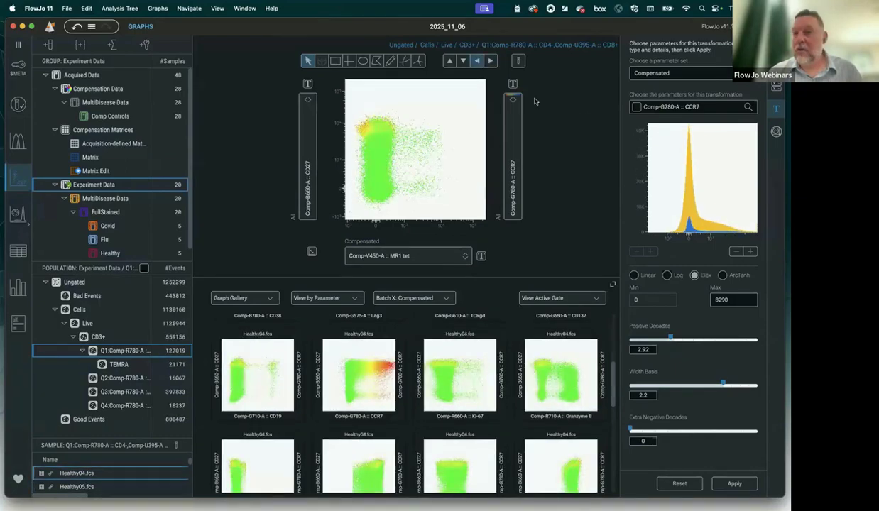
pyautogui.click(166, 363)
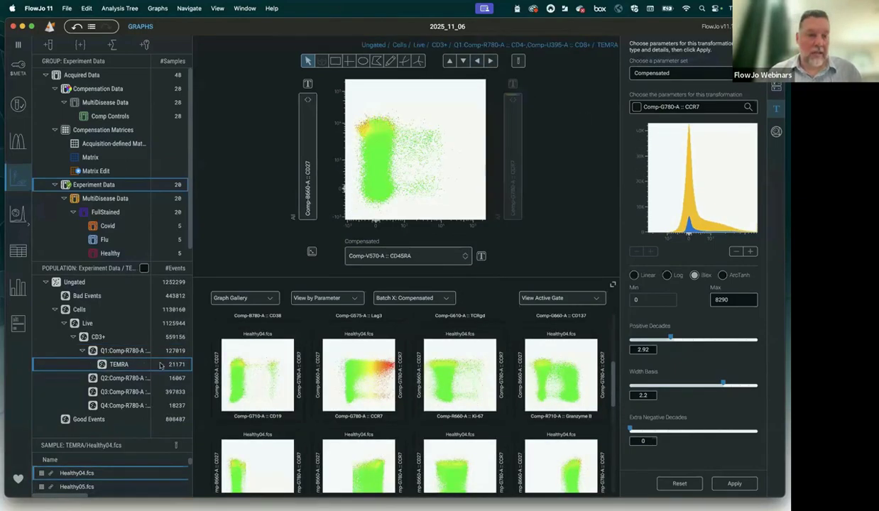
pyautogui.click(448, 61)
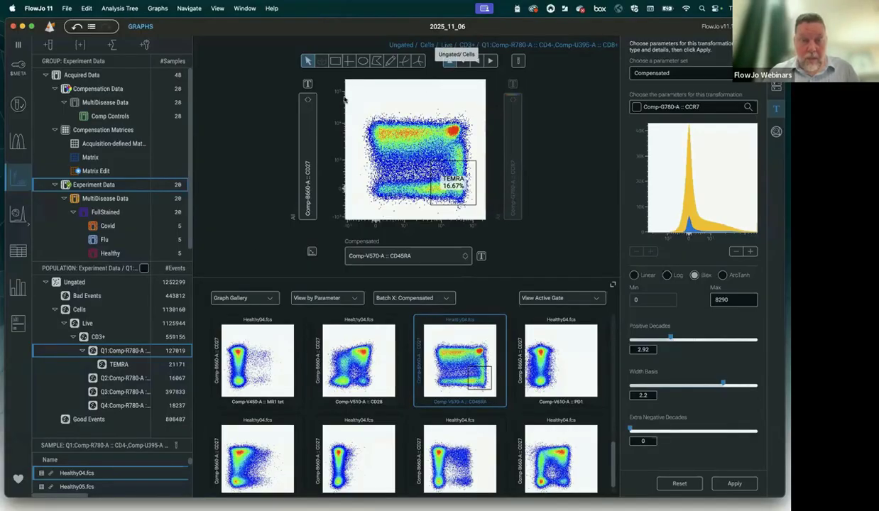
# Go to the Tables workspace, add the Experiment Data group's samples as rows and sort them by sample name in descending order
pyautogui.click(19, 251)
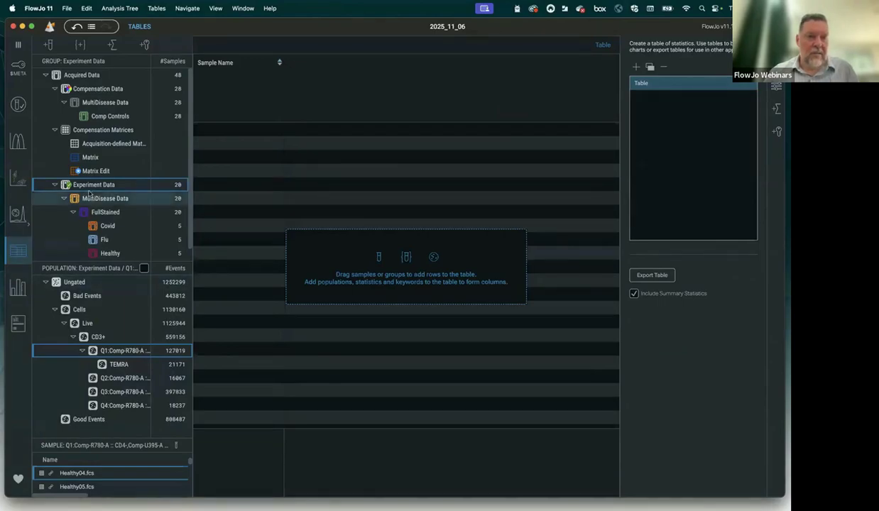
pyautogui.moveTo(88, 187); pyautogui.dragTo(223, 343)
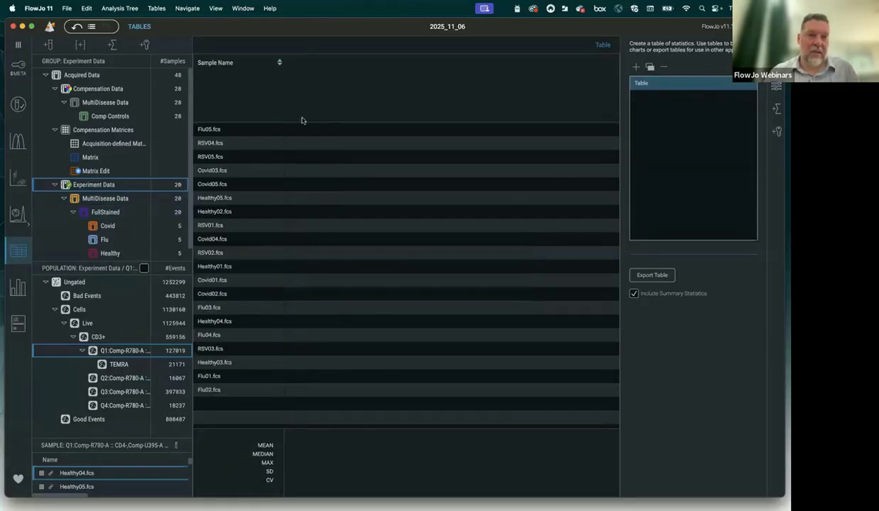
pyautogui.click(280, 69)
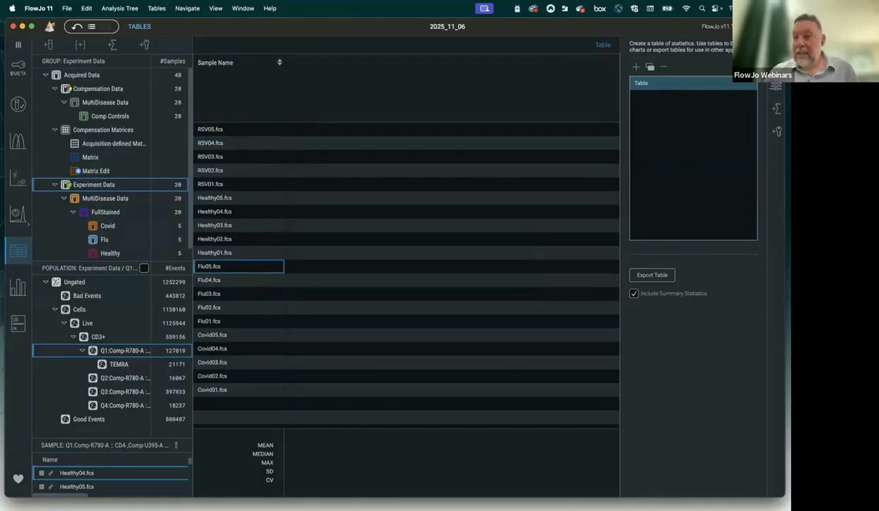
# Add a table column for the keyword Key1- Iteration, found by searching the keywords for key
pyautogui.click(776, 131)
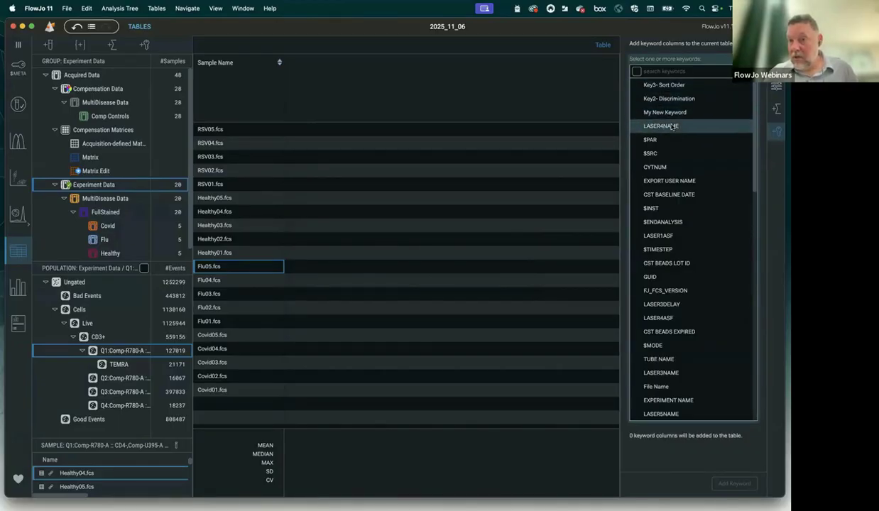
pyautogui.click(672, 71)
pyautogui.write('key')
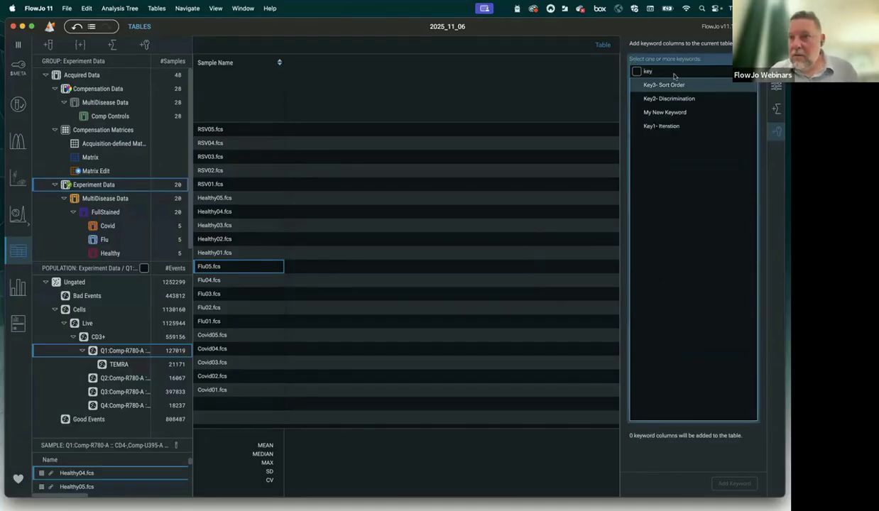
pyautogui.click(673, 127)
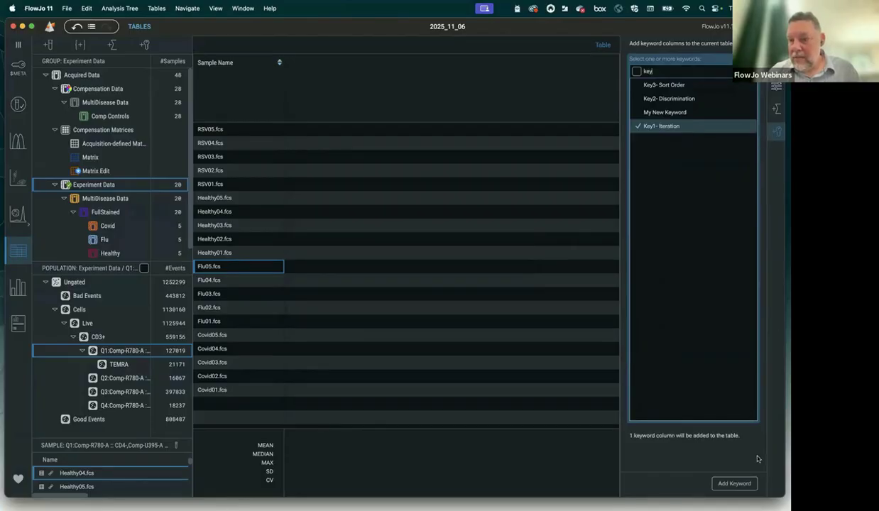
pyautogui.click(717, 475)
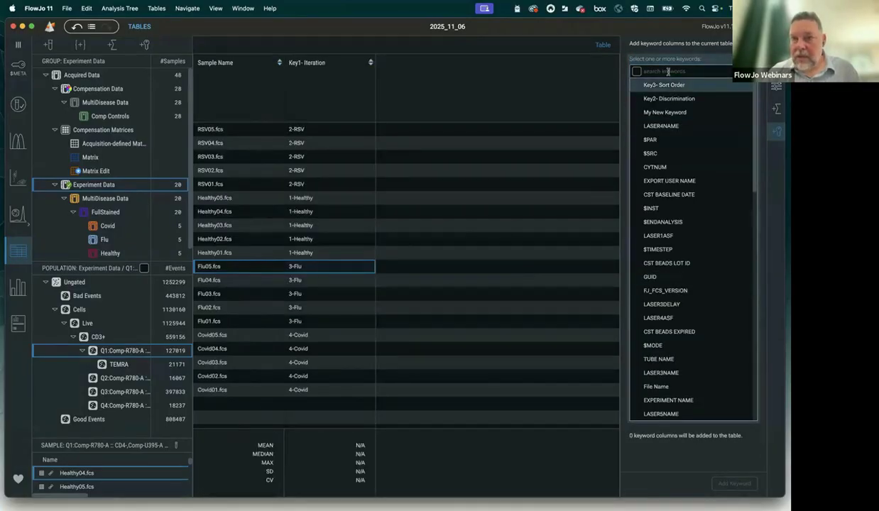
# Add the Condition keyword and the TEMRA population's Freq. of Parent as further table columns
pyautogui.write('Cond')
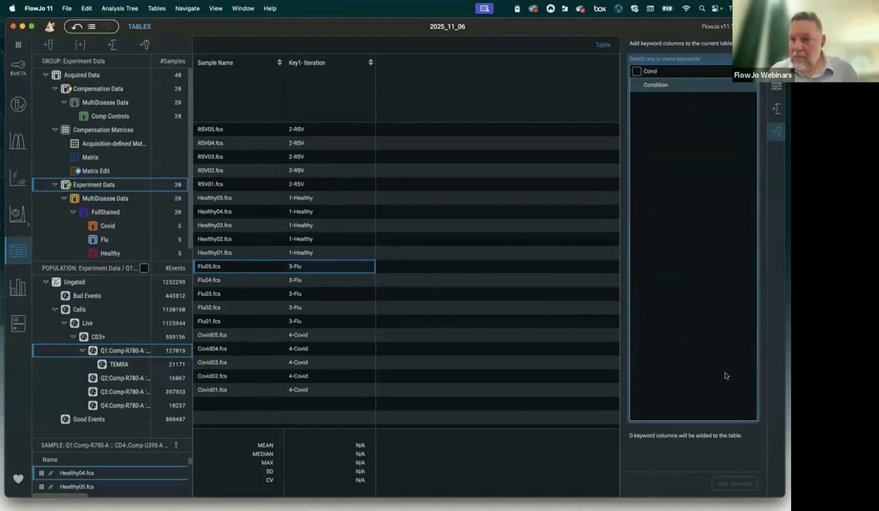
pyautogui.click(662, 86)
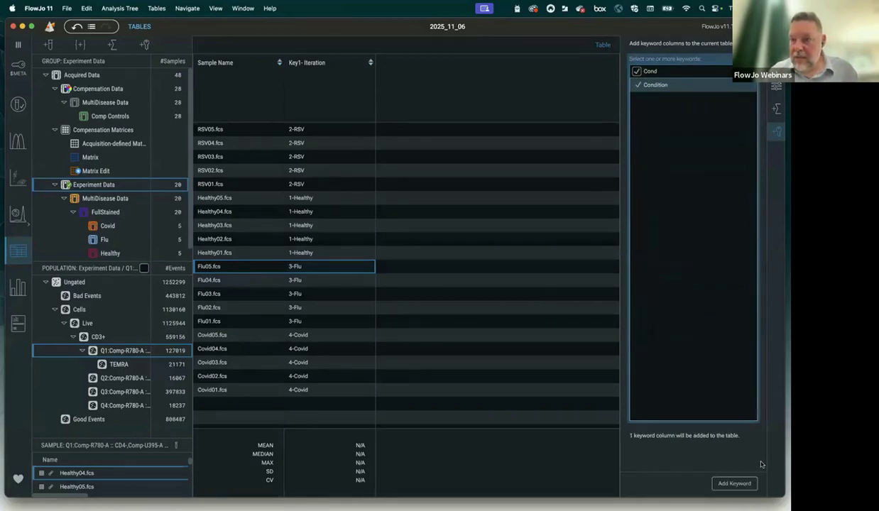
pyautogui.click(734, 483)
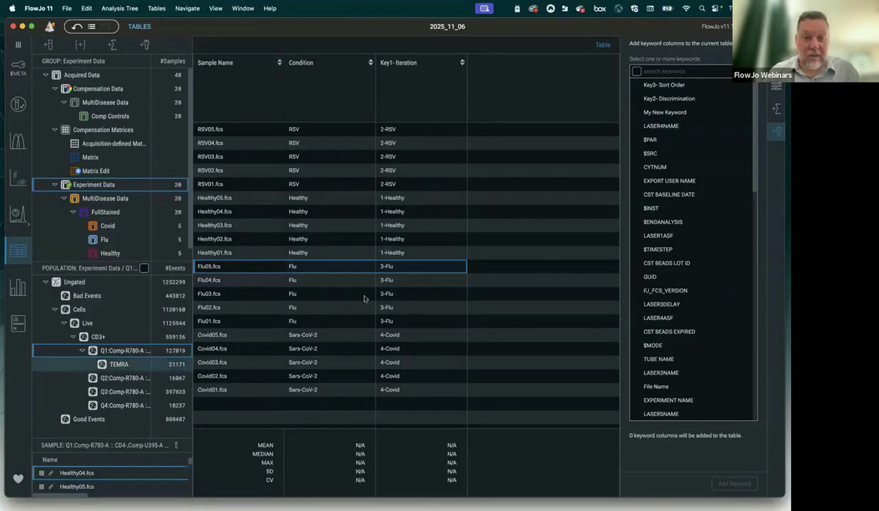
pyautogui.moveTo(115, 361); pyautogui.dragTo(497, 318)
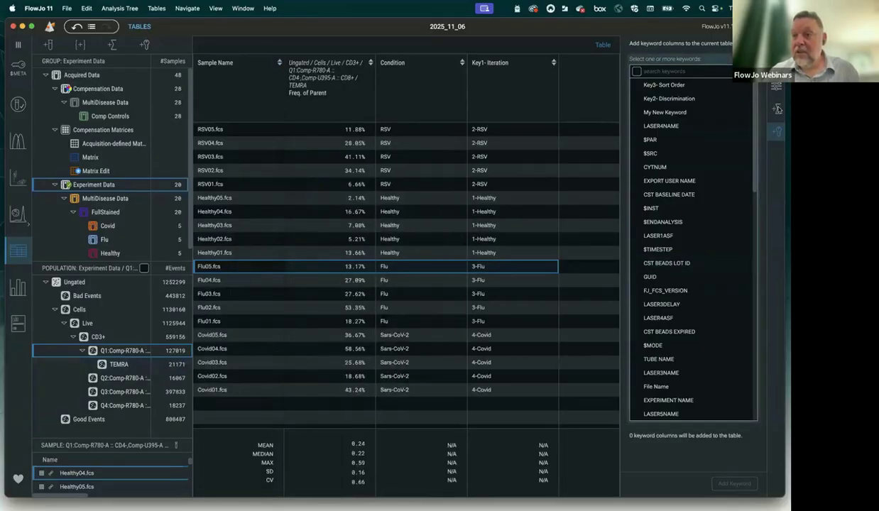
# Add table columns for the Median of Comp-B515-A :: TIM3 and Comp-B660-A :: CD27 on the Q1 parent population of TEMRA
pyautogui.click(777, 107)
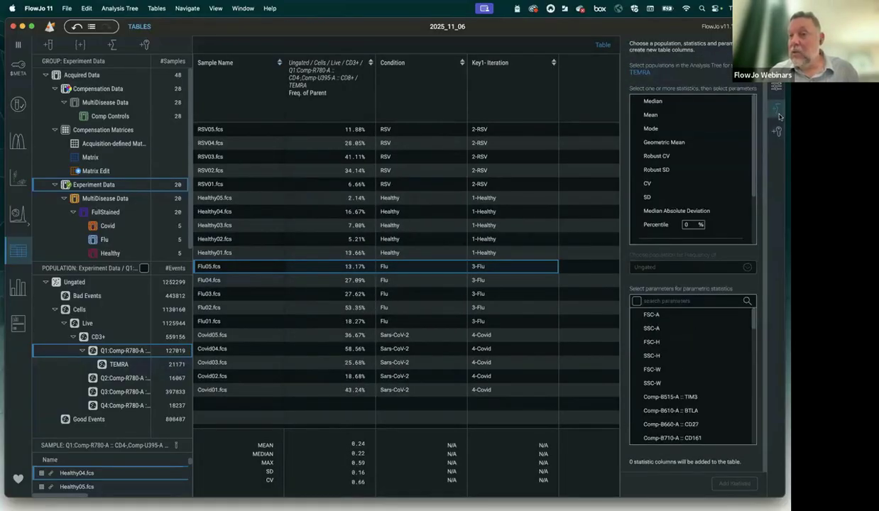
pyautogui.click(656, 101)
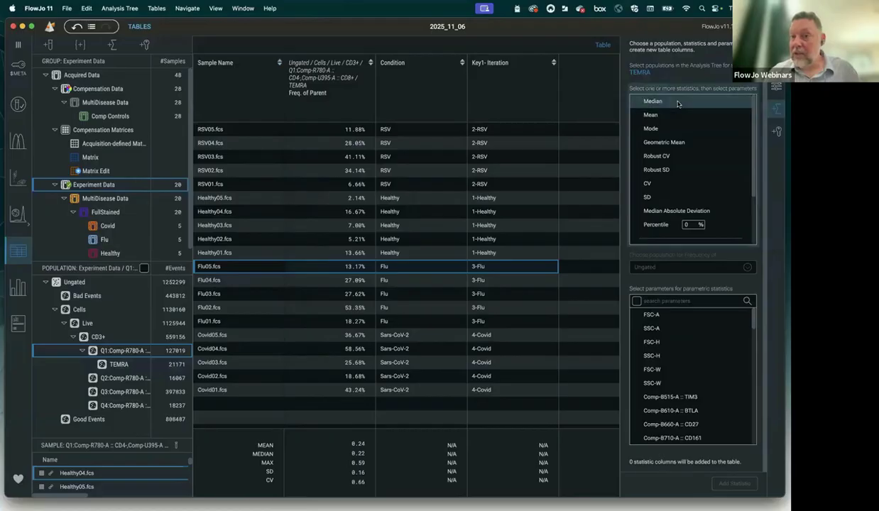
pyautogui.click(677, 398)
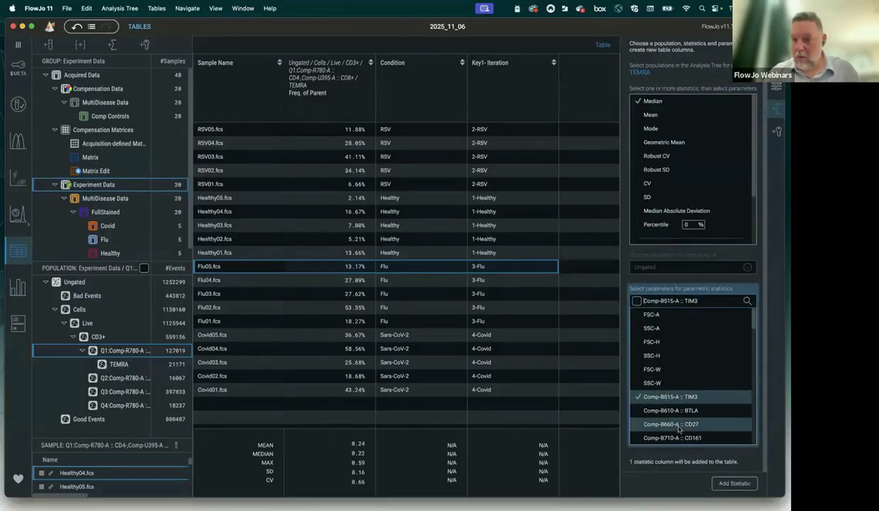
pyautogui.click(678, 424)
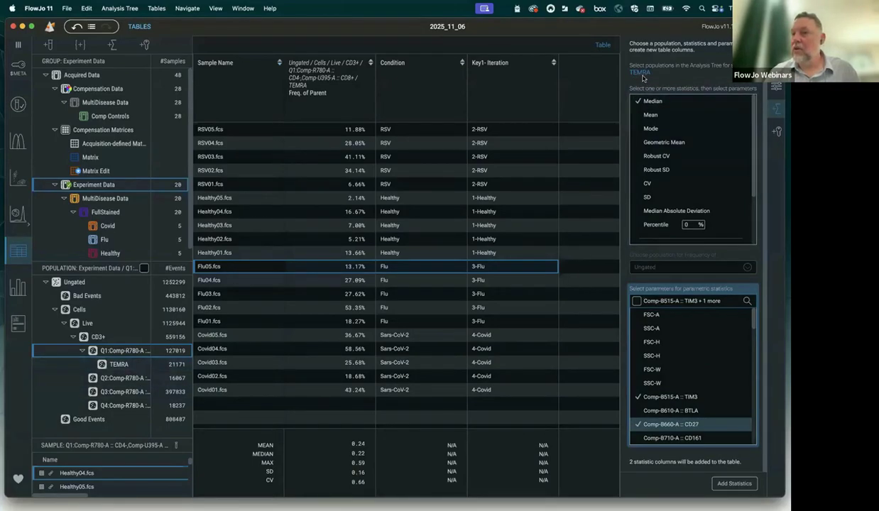
pyautogui.click(118, 366)
pyautogui.click(111, 356)
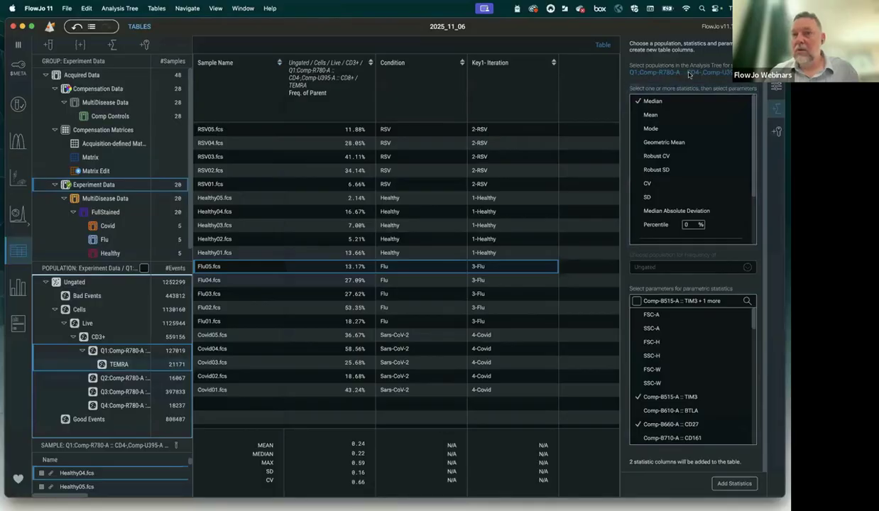
pyautogui.click(734, 484)
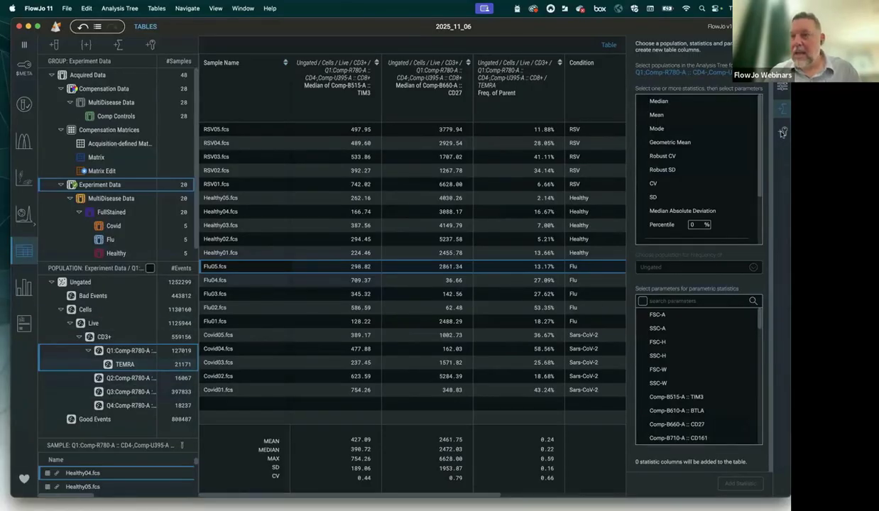
# Add Count to the default table statistics, and turn all summary statistics off and back on
pyautogui.click(781, 131)
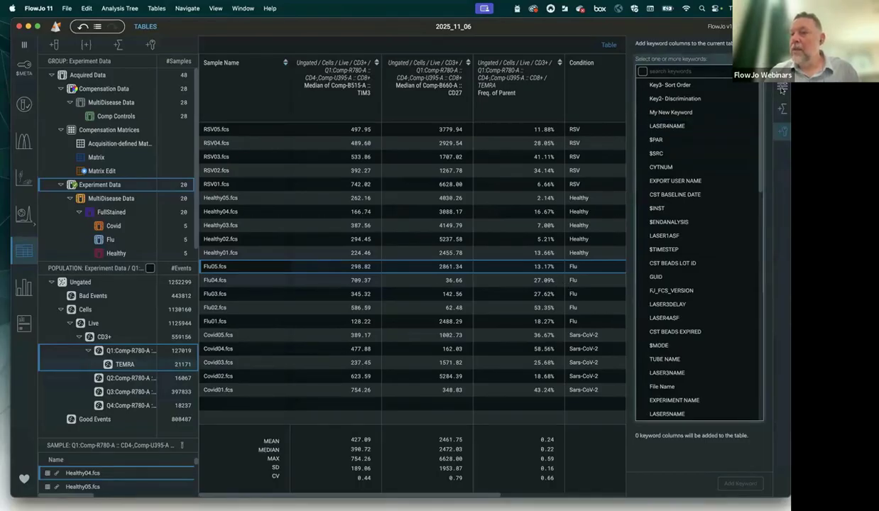
pyautogui.click(781, 90)
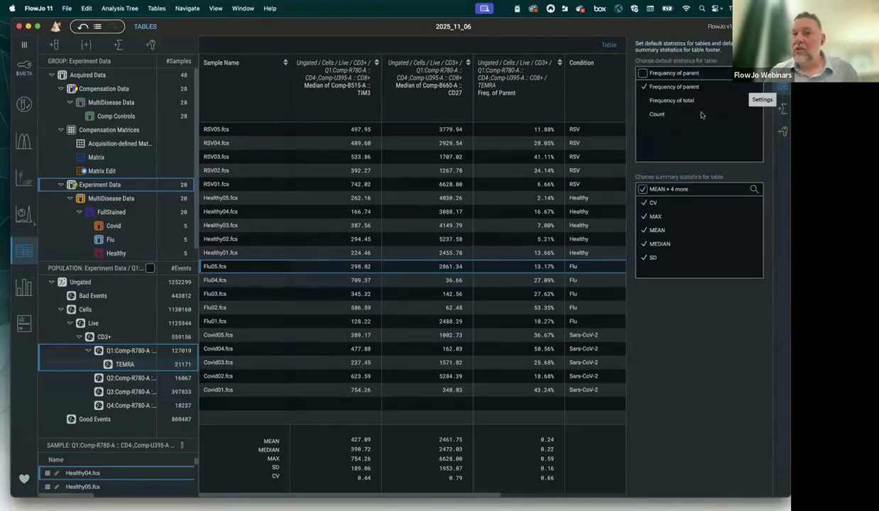
pyautogui.click(644, 117)
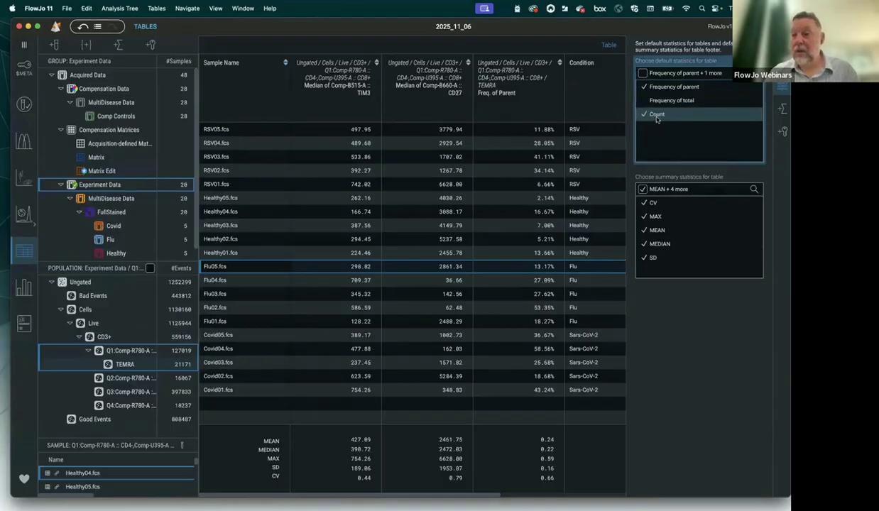
pyautogui.click(642, 189)
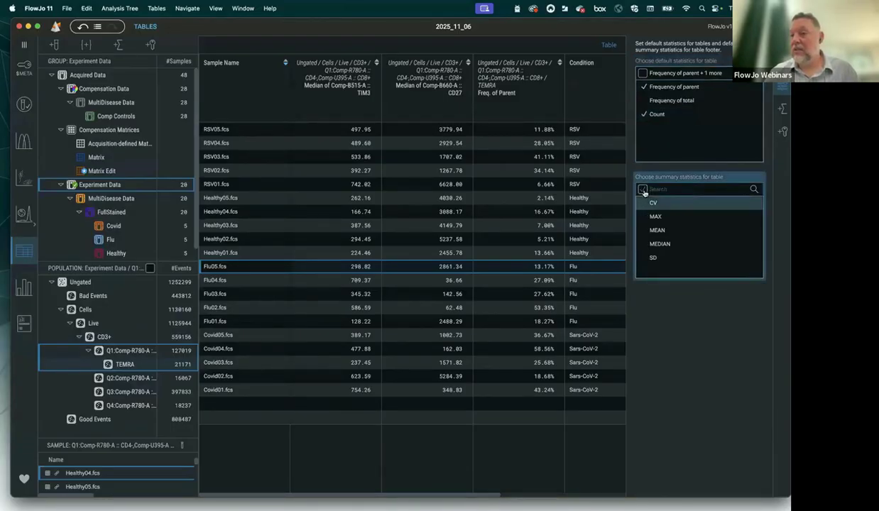
pyautogui.click(642, 190)
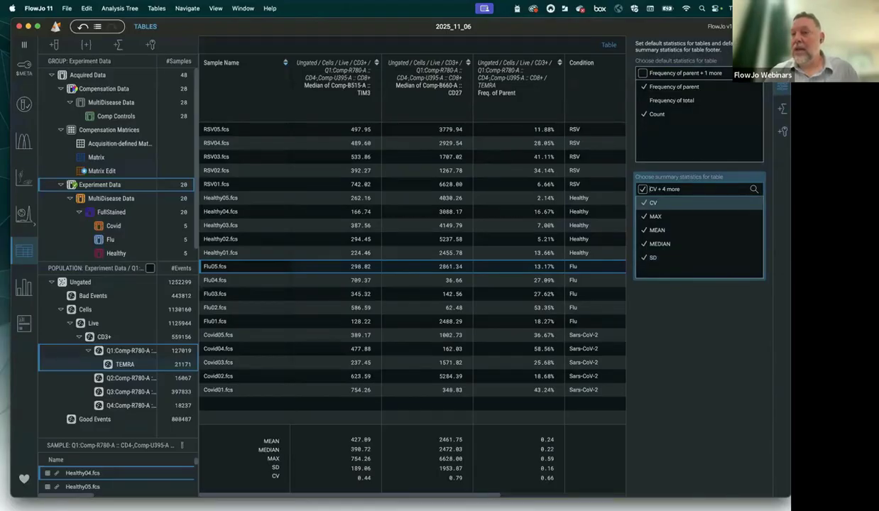
# Export the table with its summary statistics to the Desktop as Table.csv
pyautogui.click(782, 64)
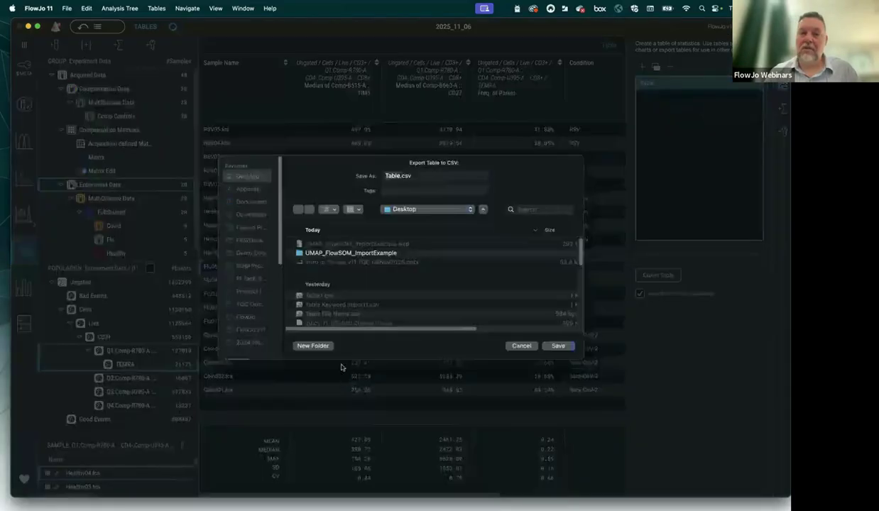
pyautogui.click(558, 345)
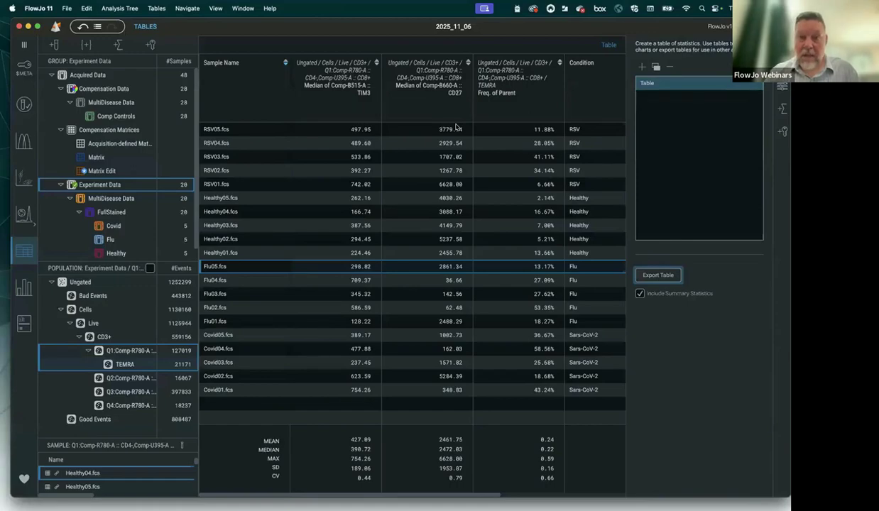
# In the Charts workspace, chart Freq. of Parent of TEMRA by the Key1- Iteration category, using Table as the source table
pyautogui.click(25, 289)
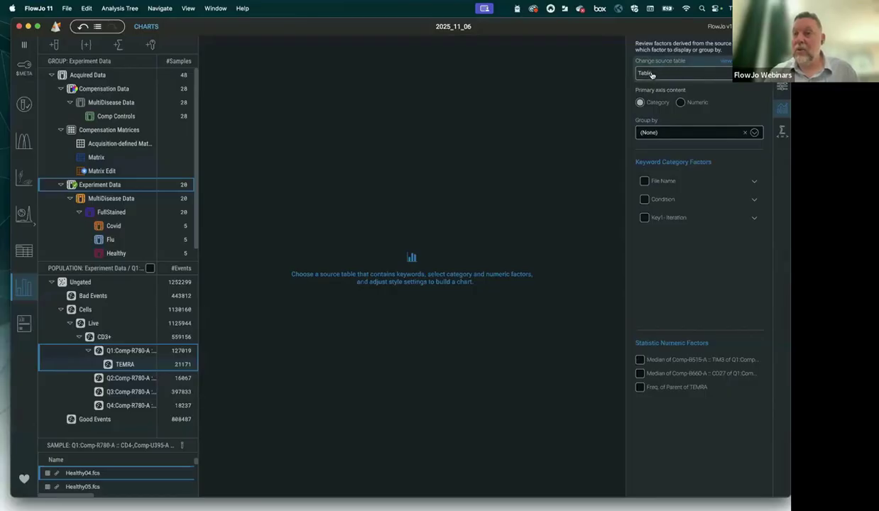
pyautogui.click(643, 75)
pyautogui.click(639, 85)
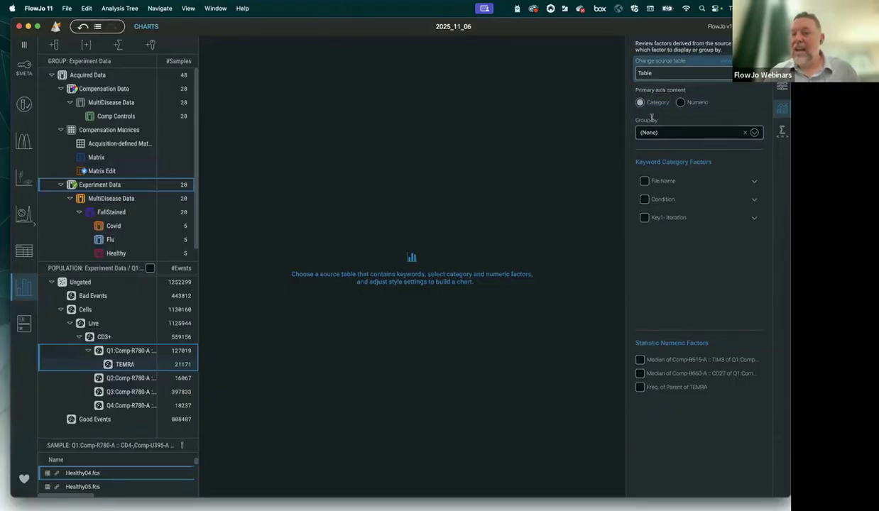
pyautogui.click(644, 219)
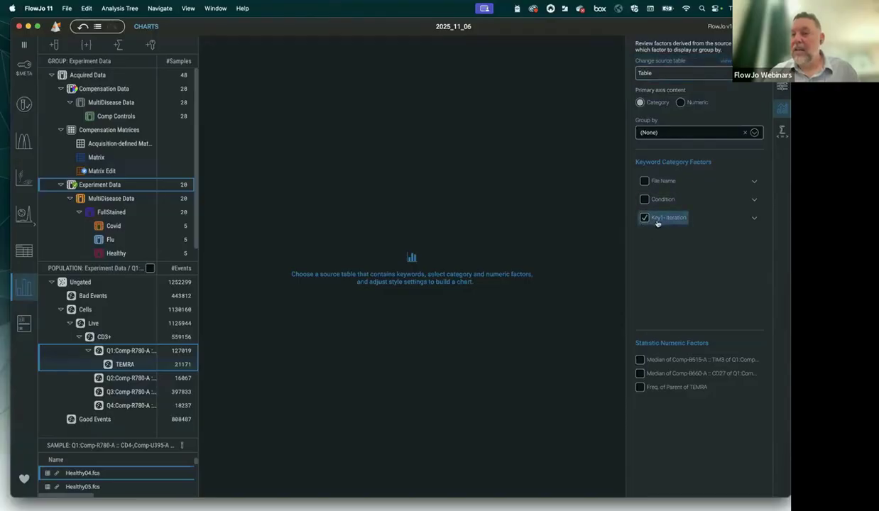
pyautogui.click(640, 387)
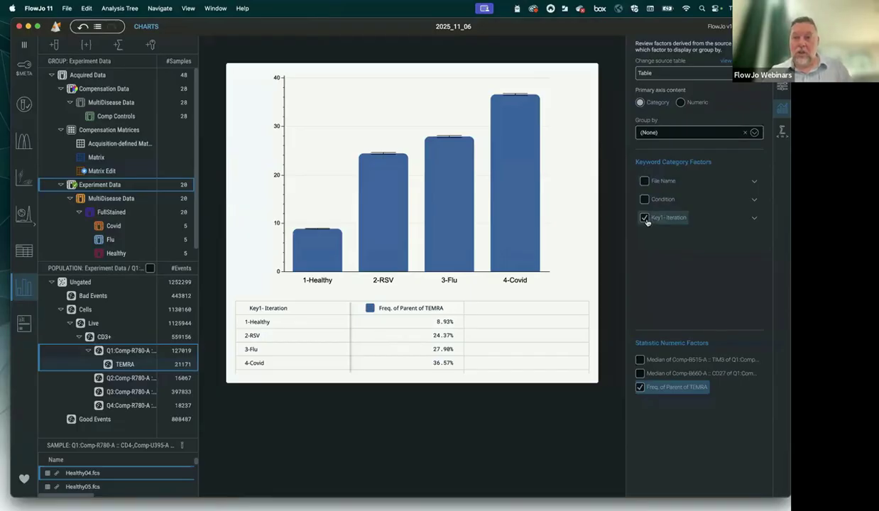
# Try File Name as the chart's category factor, alone and combined with Key1- Iteration, and return to Key1- Iteration only
pyautogui.click(643, 181)
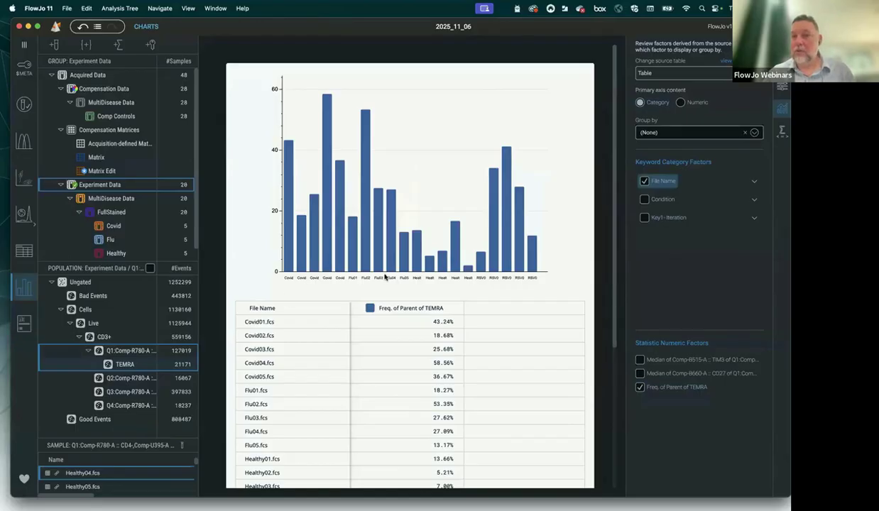
pyautogui.click(644, 219)
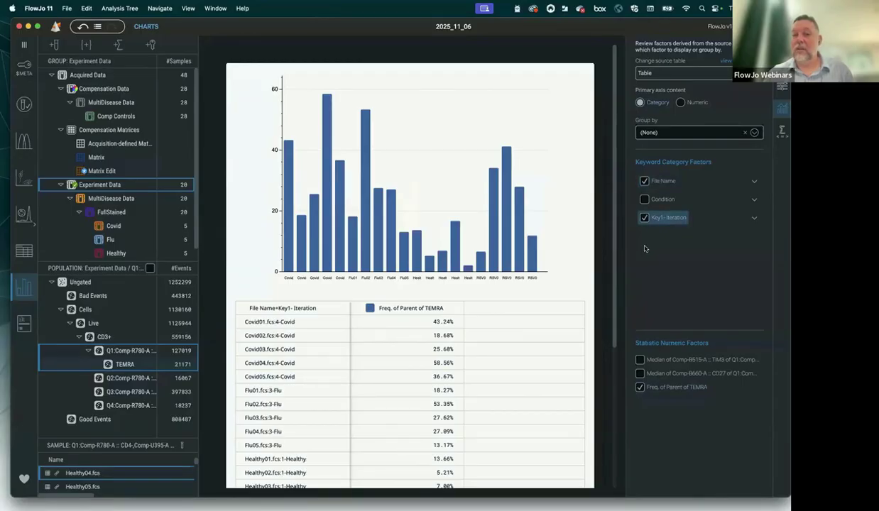
pyautogui.click(643, 181)
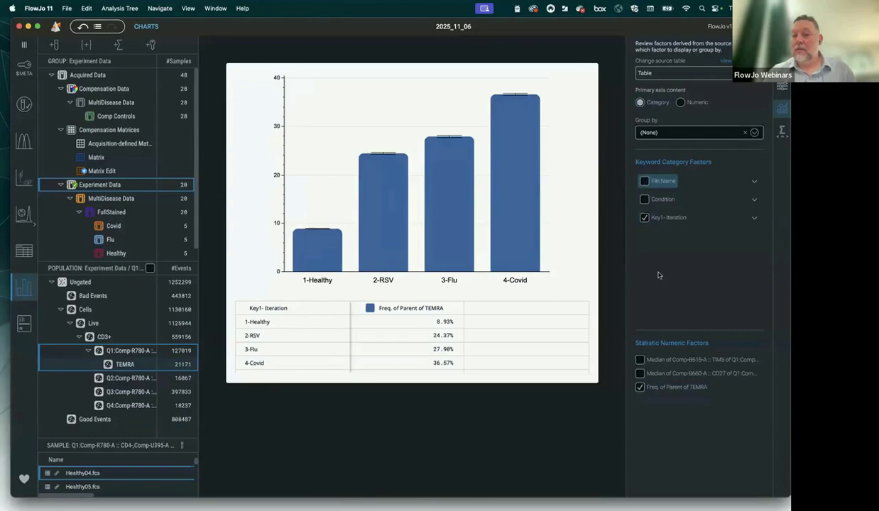
# Chart the Median of Comp-B660-A :: CD27 instead, and switch back to Freq. of Parent of TEMRA
pyautogui.click(639, 387)
pyautogui.click(640, 374)
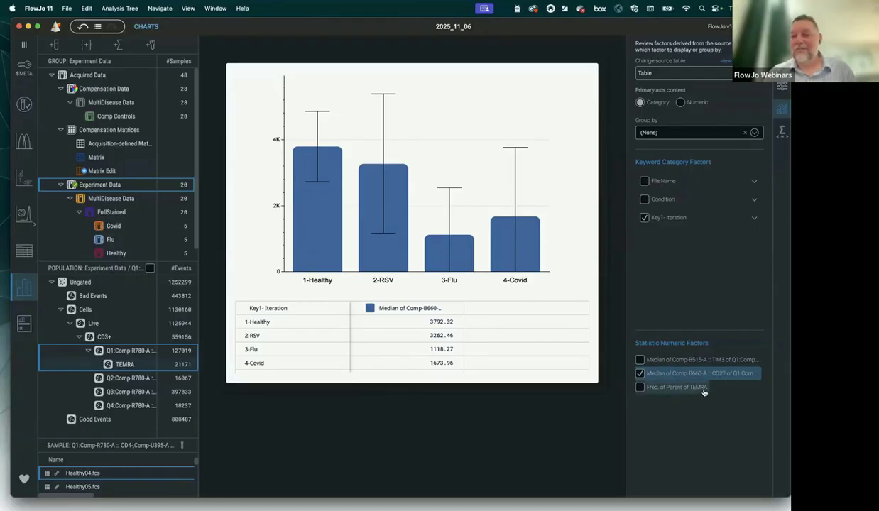
pyautogui.click(639, 387)
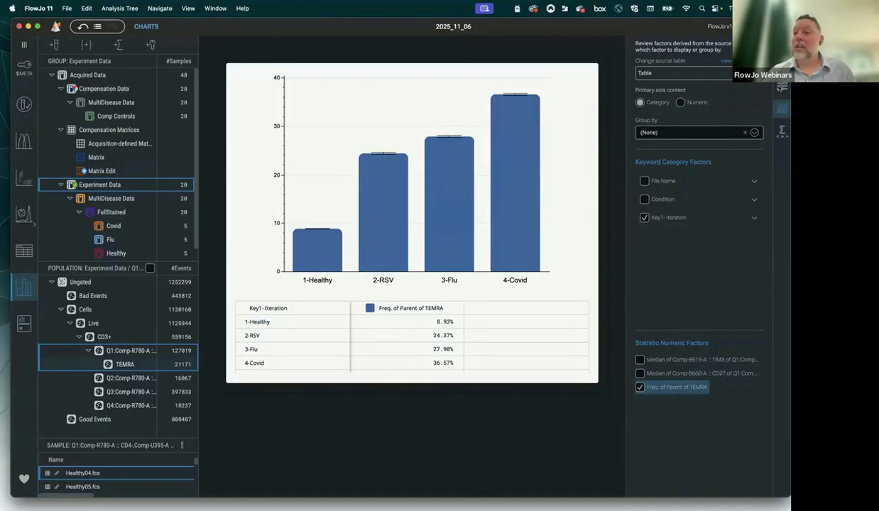
# Review the available chart types and chart statistics in the chart settings, keeping Bar and Mean
pyautogui.click(779, 86)
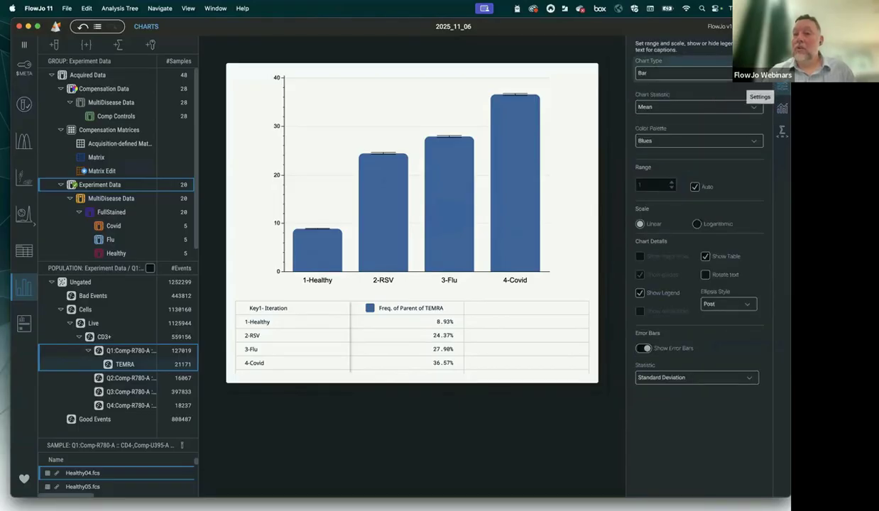
pyautogui.click(711, 77)
pyautogui.click(614, 85)
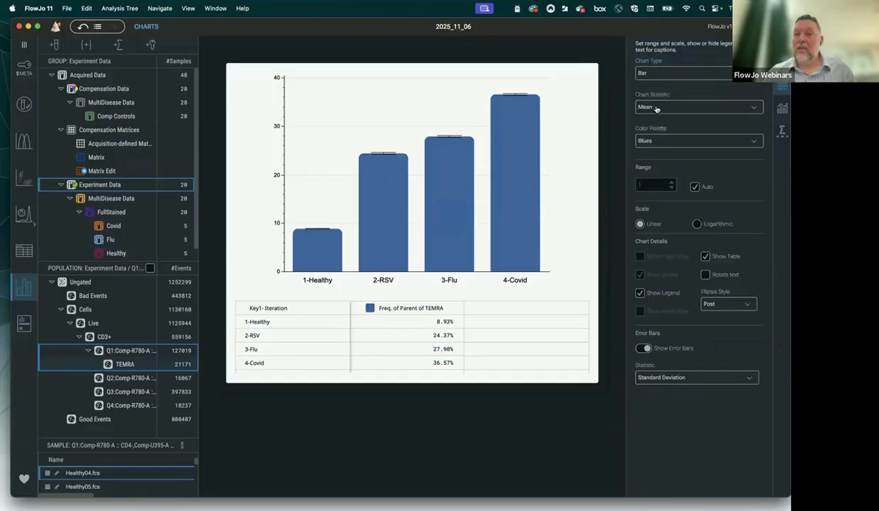
pyautogui.click(656, 108)
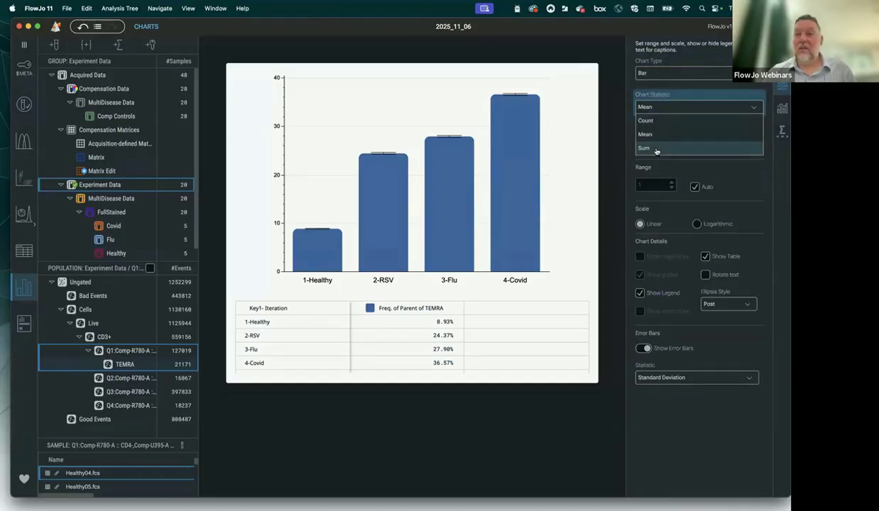
pyautogui.click(645, 134)
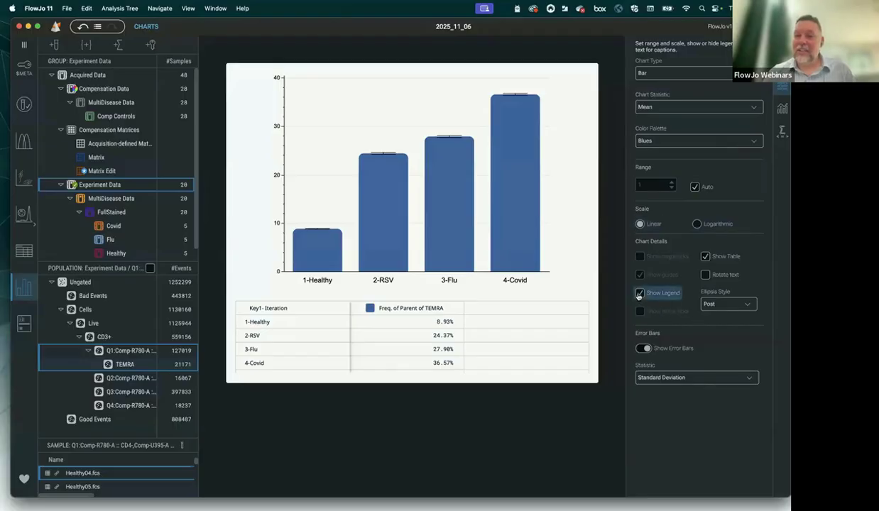
# Toggle the chart's table and error bars off and back on, and review the error bar statistic options
pyautogui.click(706, 257)
pyautogui.click(706, 257)
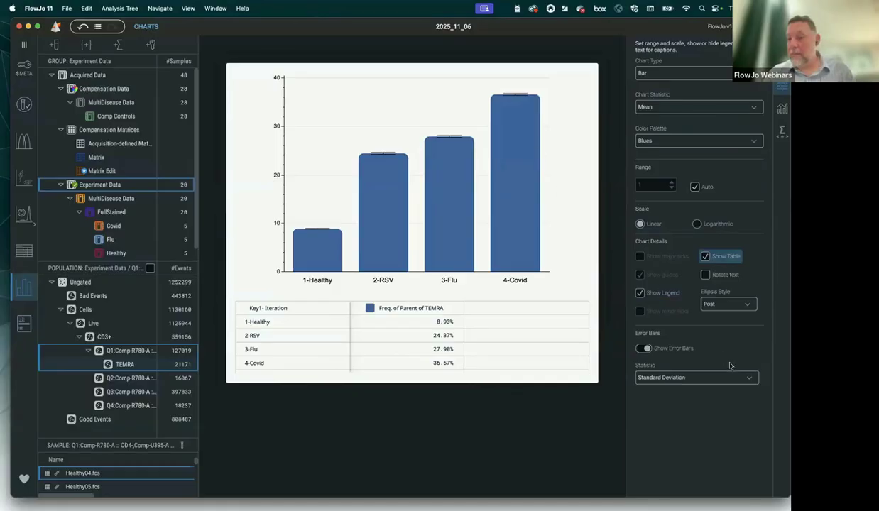
pyautogui.click(643, 349)
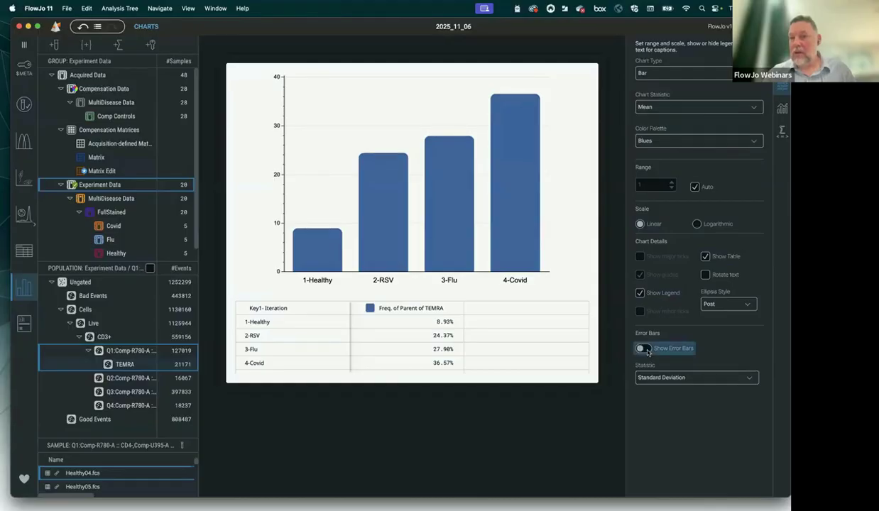
pyautogui.click(644, 349)
pyautogui.click(686, 378)
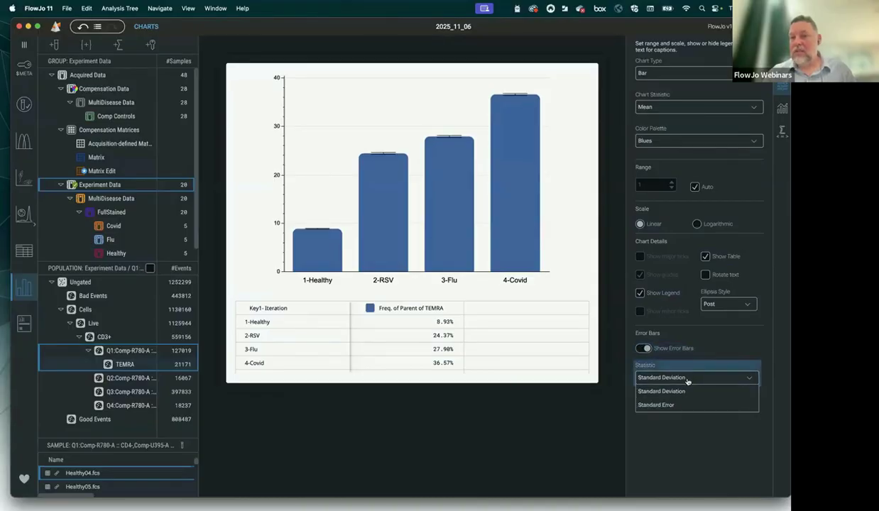
pyautogui.click(729, 342)
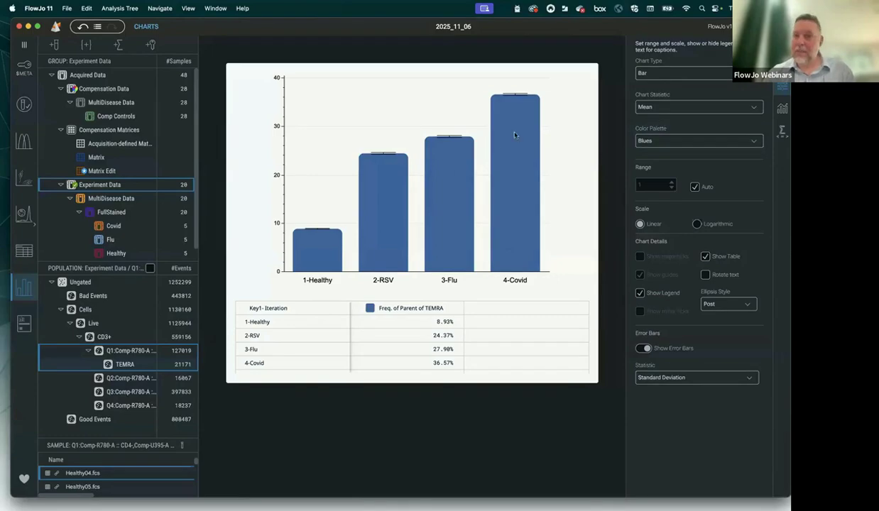
# Apply a T-test to the chart's Key1- Iteration factor with 1-Healthy as the baseline for comparison
pyautogui.click(782, 63)
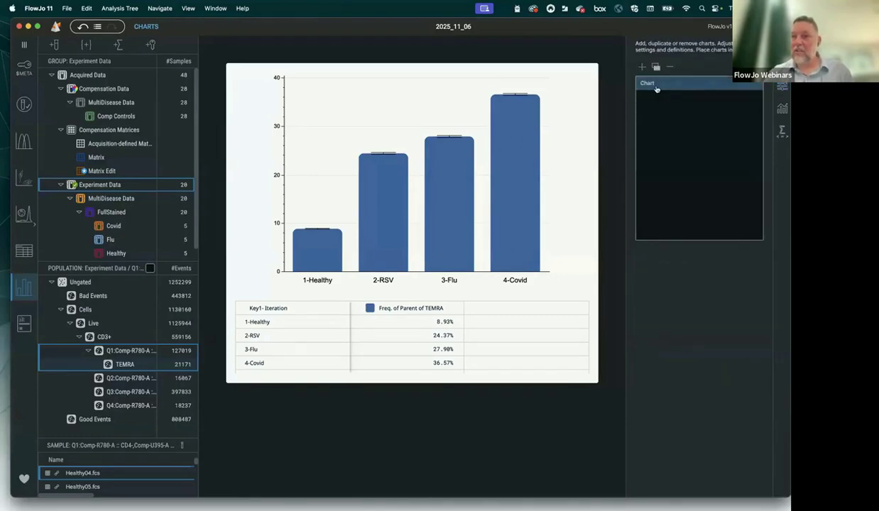
pyautogui.click(781, 108)
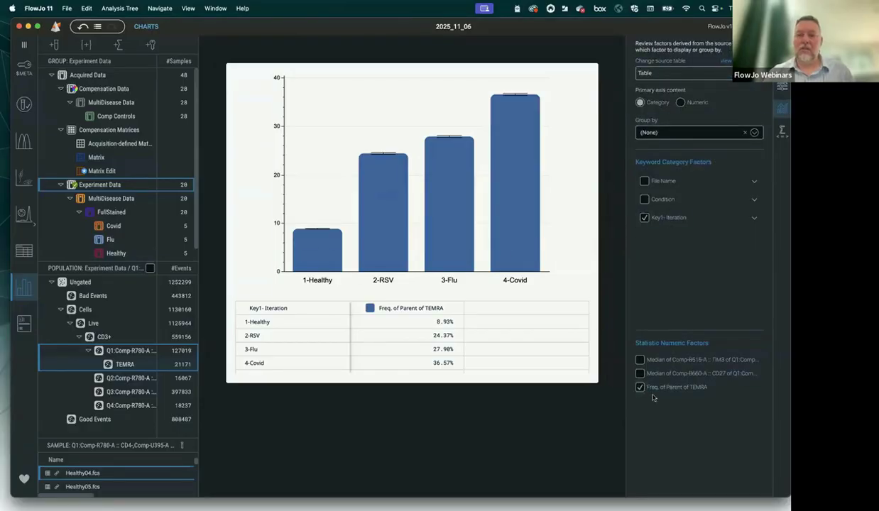
pyautogui.click(781, 132)
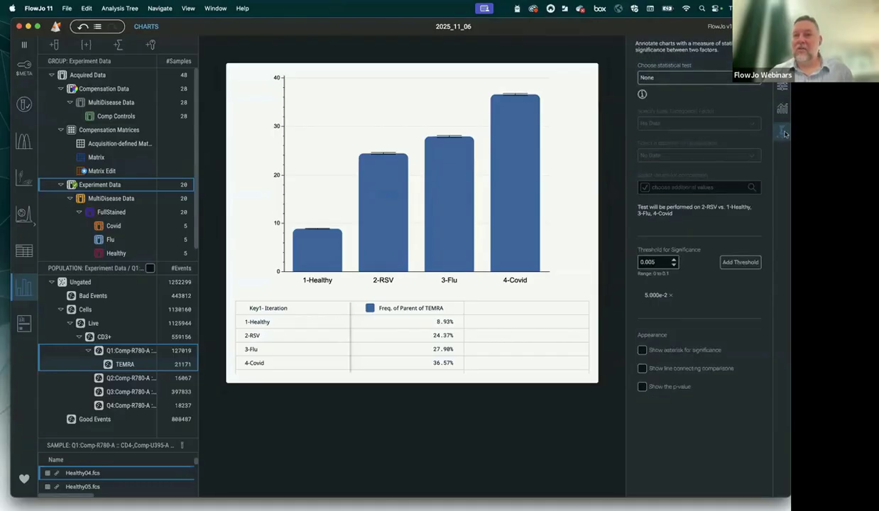
pyautogui.click(687, 77)
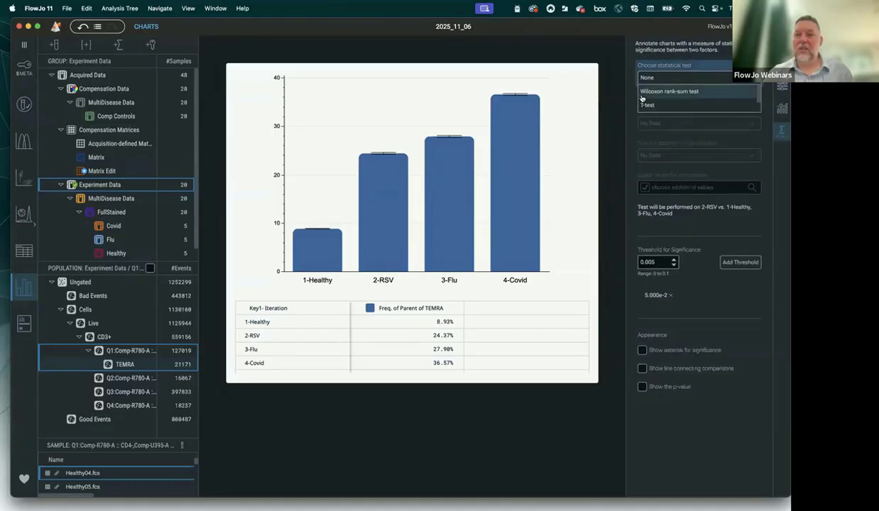
pyautogui.click(647, 105)
pyautogui.click(645, 79)
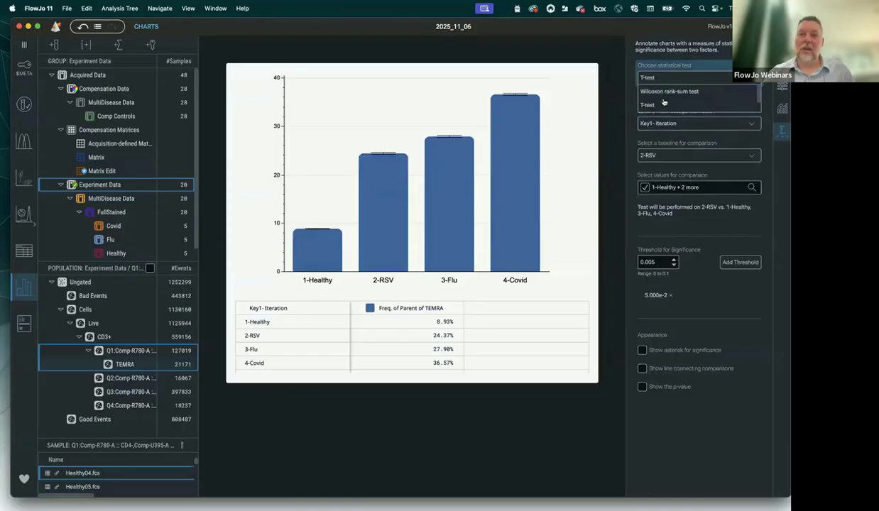
pyautogui.click(654, 106)
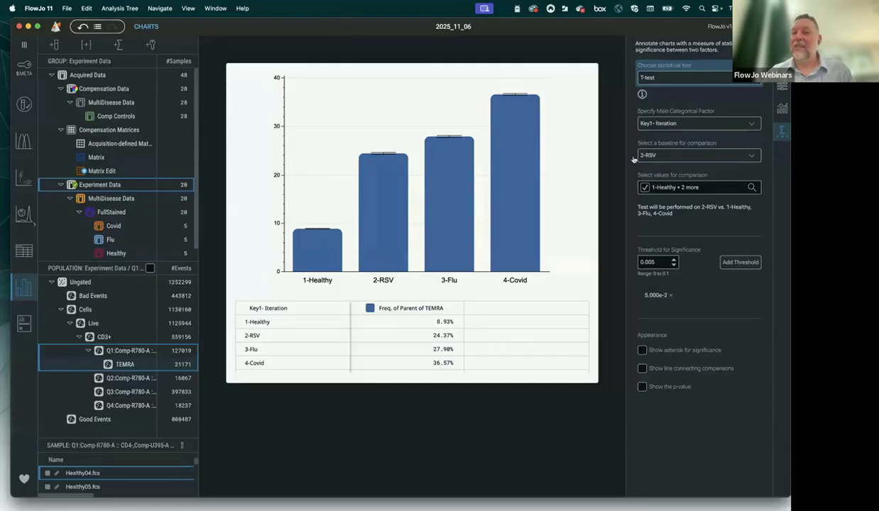
pyautogui.click(661, 156)
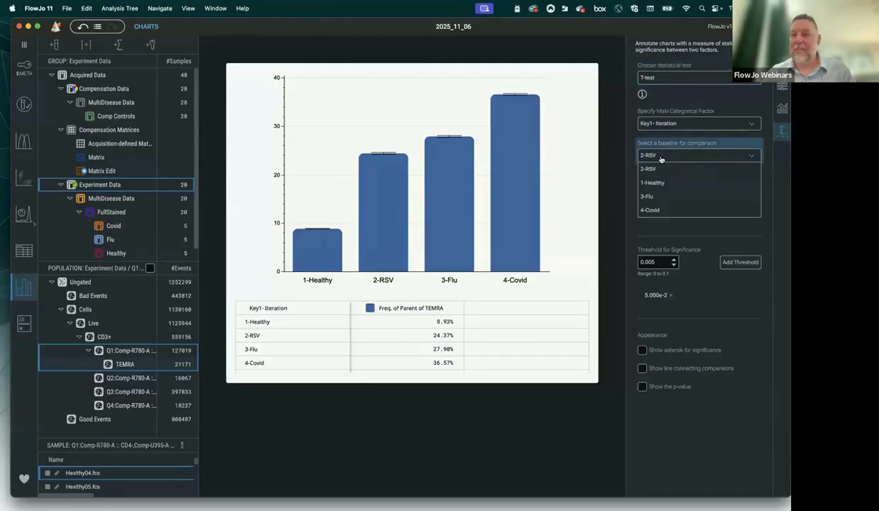
pyautogui.click(662, 183)
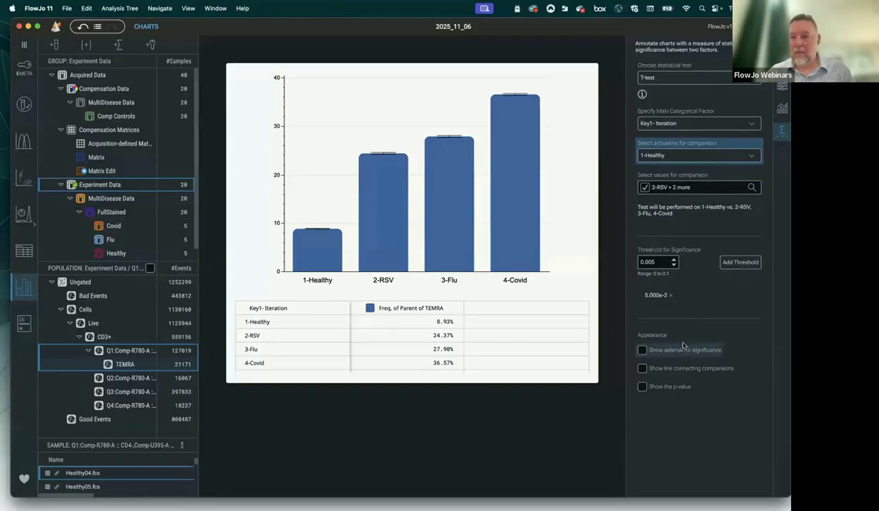
# Show the comparison lines, p-values and significance asterisks on the TEMRA bar chart
pyautogui.click(642, 370)
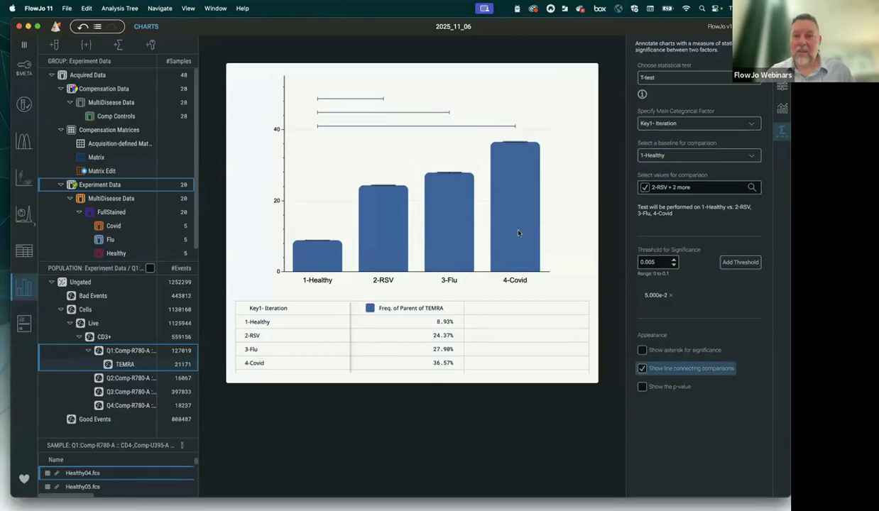
pyautogui.click(642, 387)
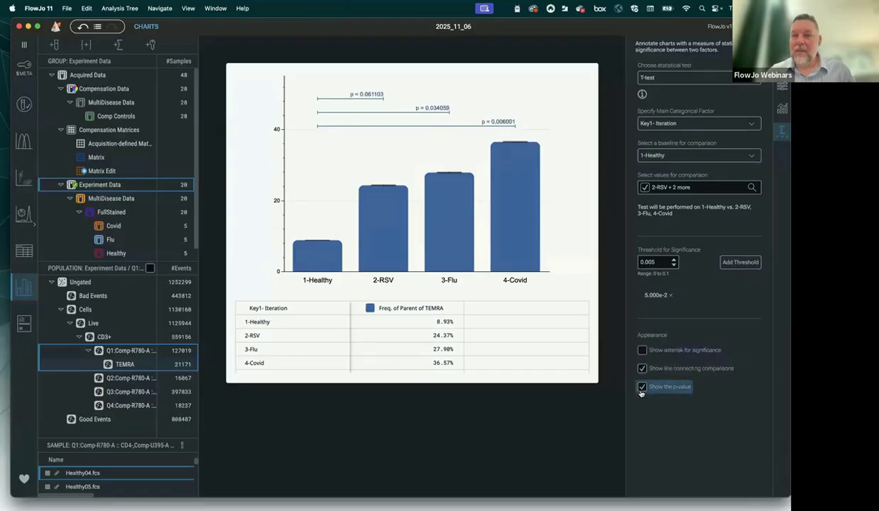
pyautogui.click(642, 351)
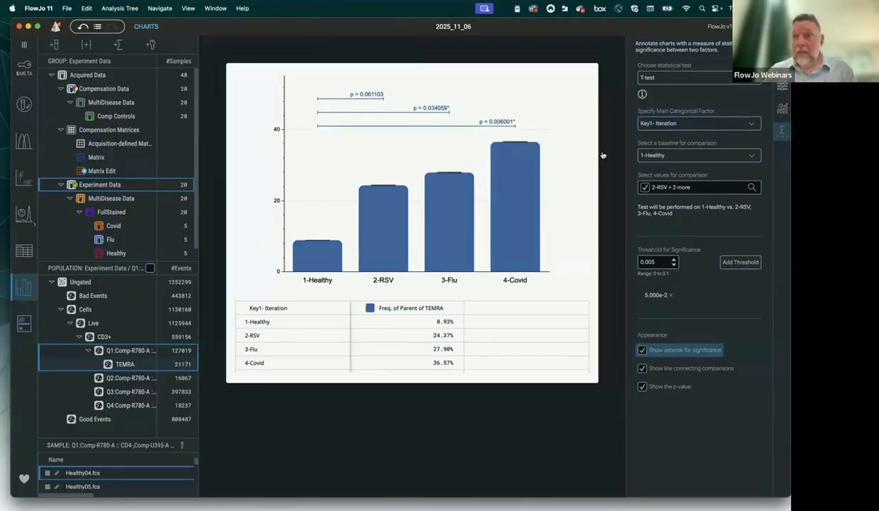
# Review the available color palettes for the chart, keeping Blues, and return to the list of charts
pyautogui.click(784, 89)
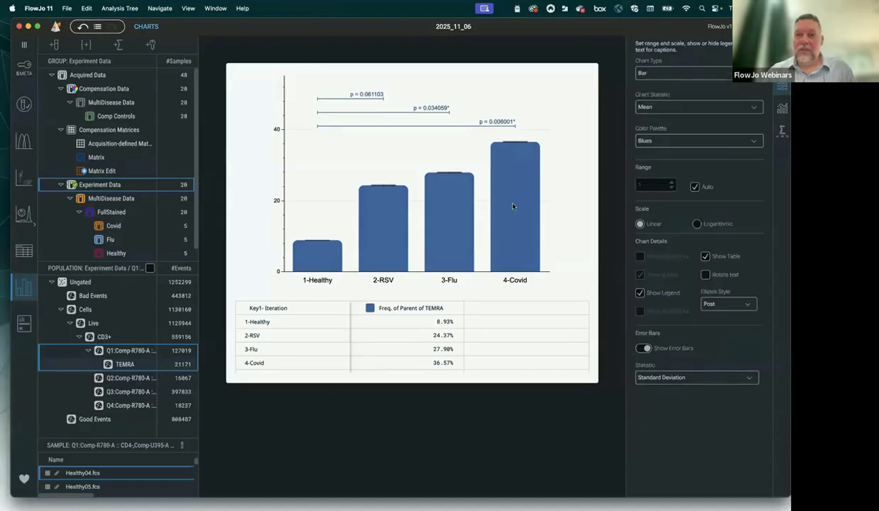
pyautogui.click(662, 142)
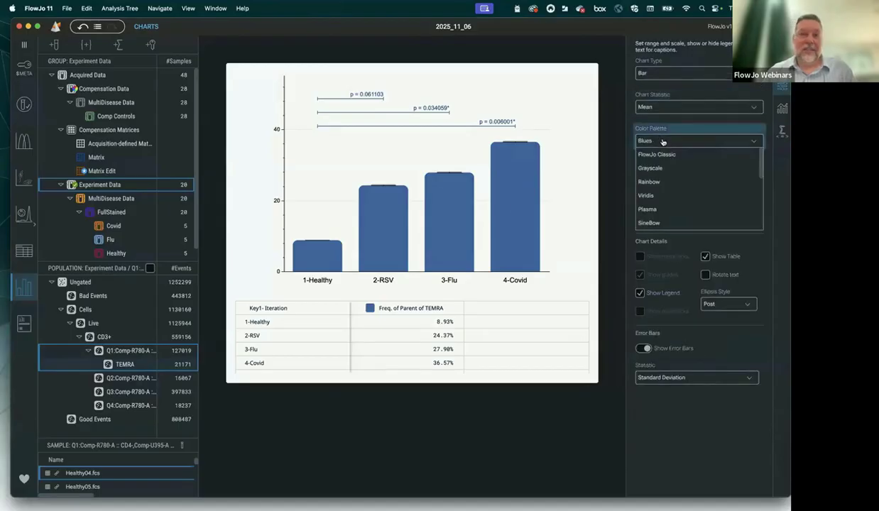
pyautogui.click(605, 103)
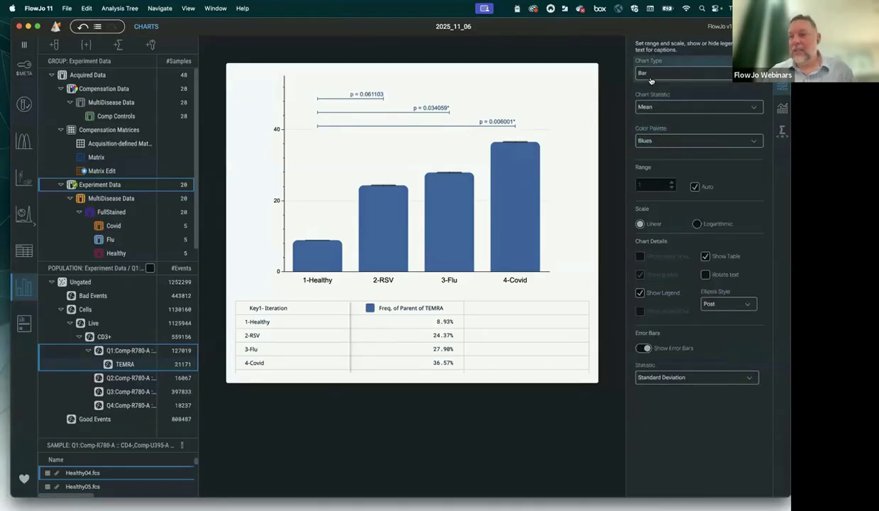
pyautogui.click(782, 64)
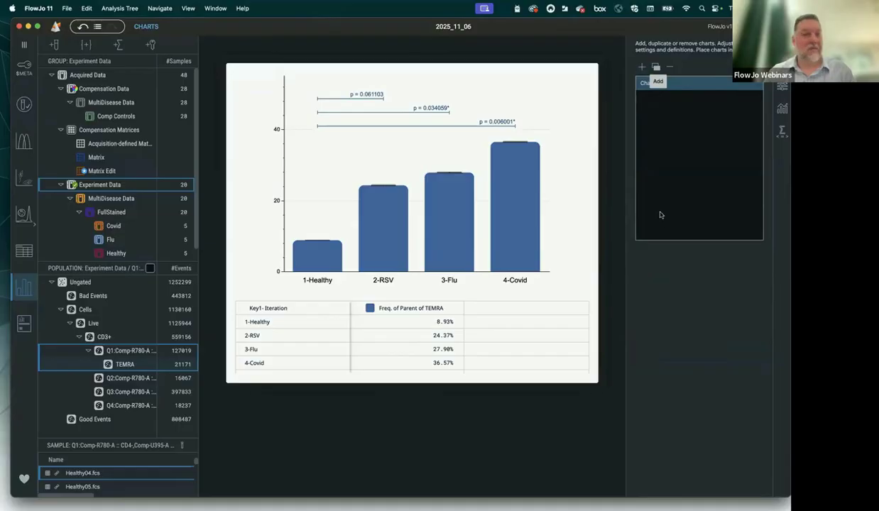
# Open the Reports workspace, try the portrait and landscape page formats, and return to the custom 26 x 20 inch page
pyautogui.click(24, 325)
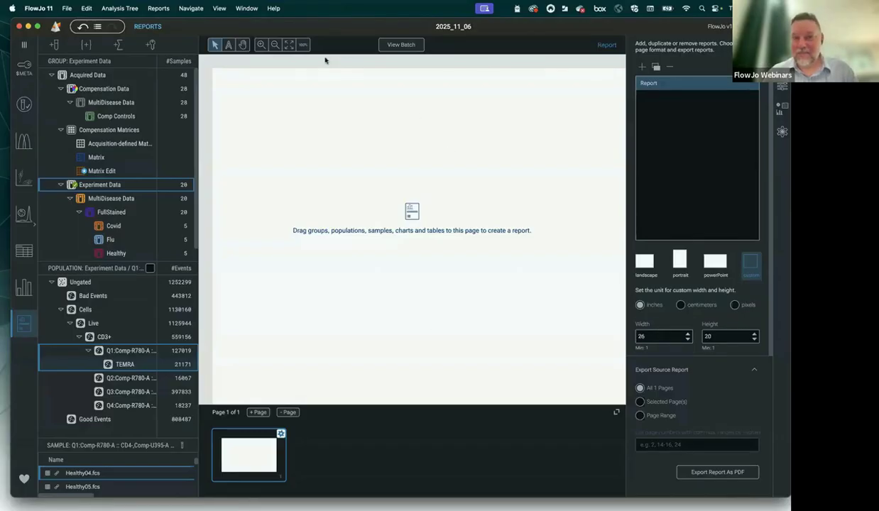
pyautogui.click(679, 260)
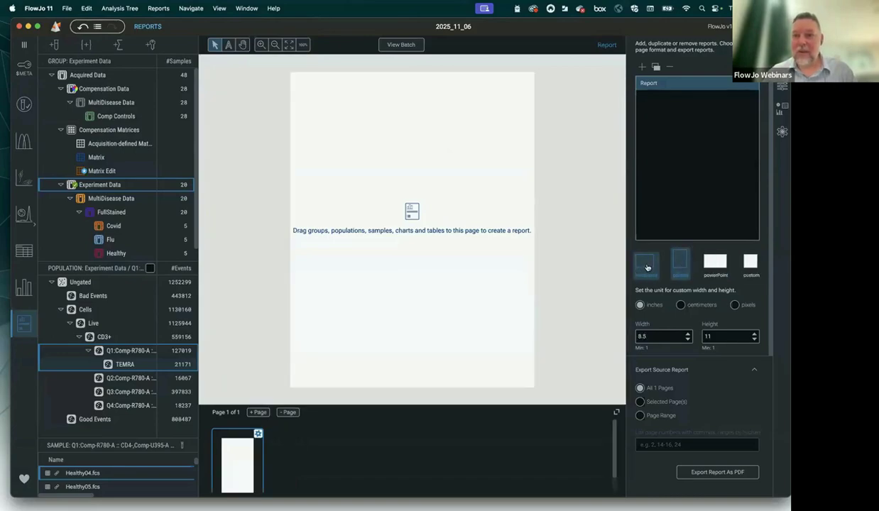
pyautogui.click(647, 266)
pyautogui.click(752, 266)
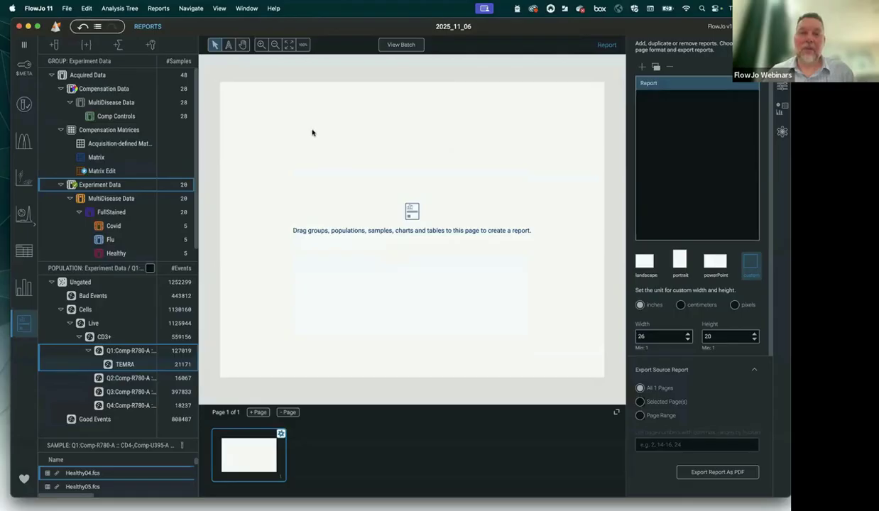
pyautogui.click(131, 378)
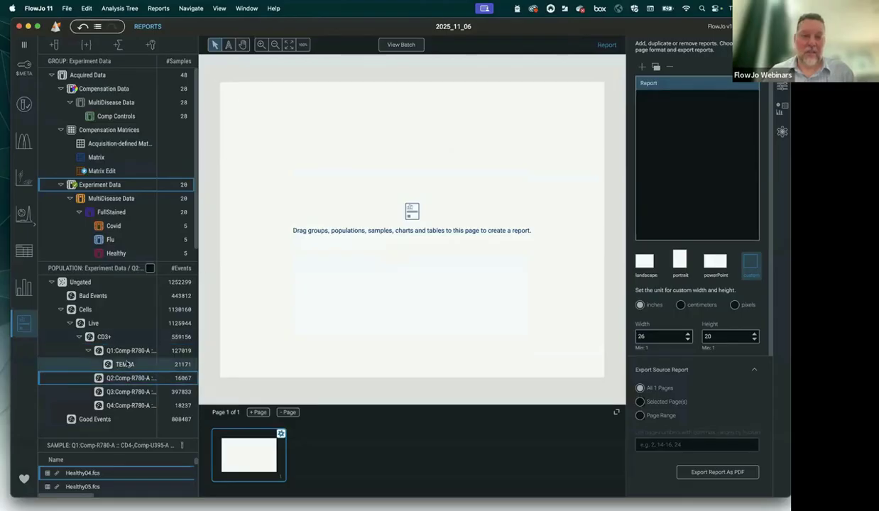
pyautogui.moveTo(124, 364)
pyautogui.mouseDown()
pyautogui.moveTo(242, 191)
pyautogui.moveTo(247, 124)
pyautogui.mouseUp()
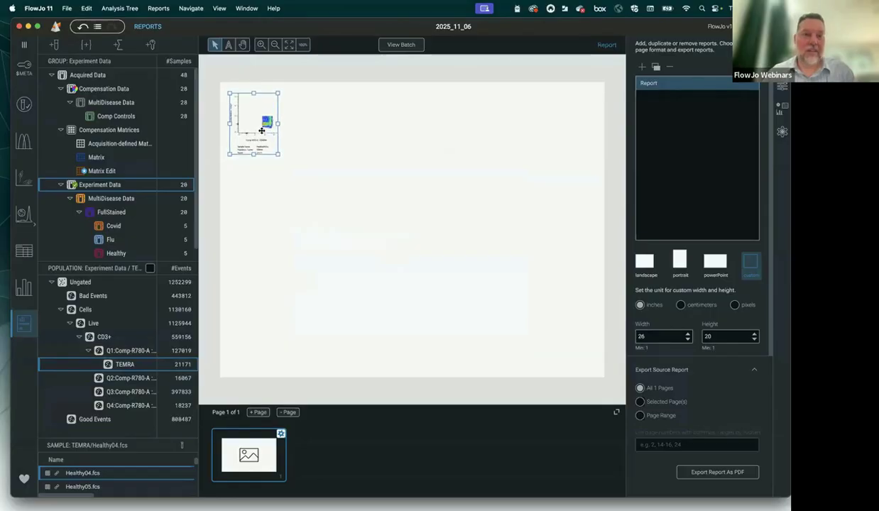
pyautogui.press('BackSpace')
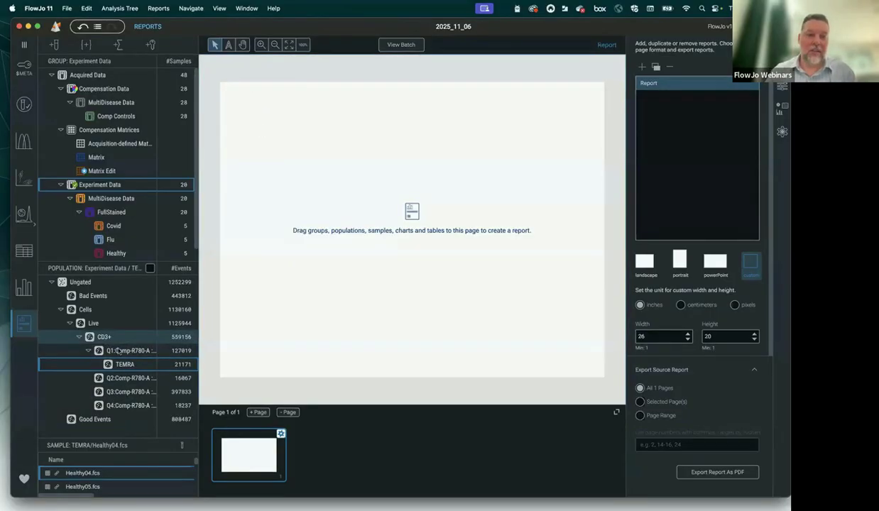
# Add the Q1 CD4-, CD8+ population plot to the report and position it near the page's upper-left corner
pyautogui.moveTo(118, 351); pyautogui.dragTo(288, 164)
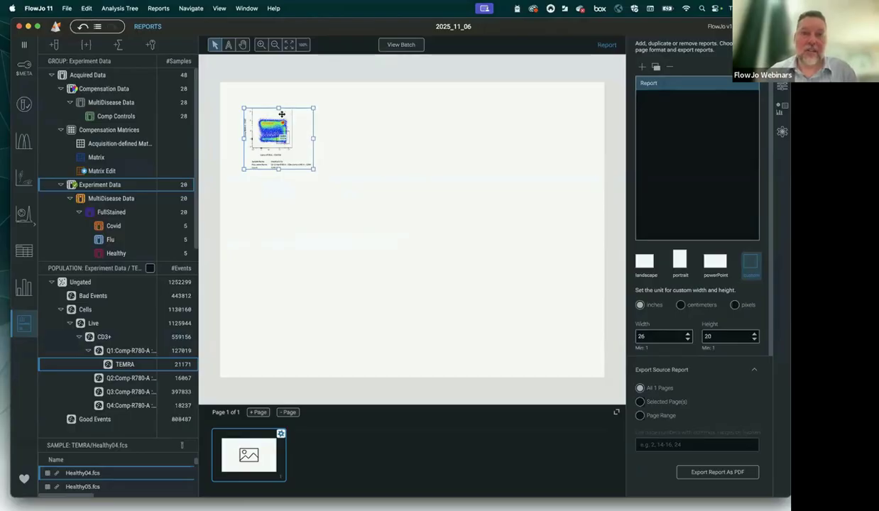
pyautogui.moveTo(281, 114); pyautogui.dragTo(277, 136)
pyautogui.click(285, 188)
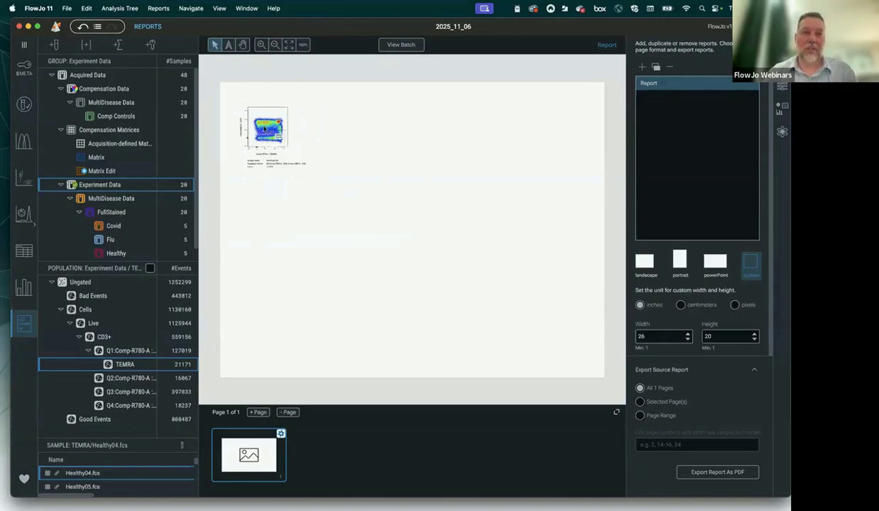
pyautogui.moveTo(264, 128); pyautogui.dragTo(265, 123)
pyautogui.moveTo(365, 159)
pyautogui.mouseDown()
pyautogui.moveTo(444, 241)
pyautogui.moveTo(393, 199)
pyautogui.moveTo(393, 218)
pyautogui.mouseUp()
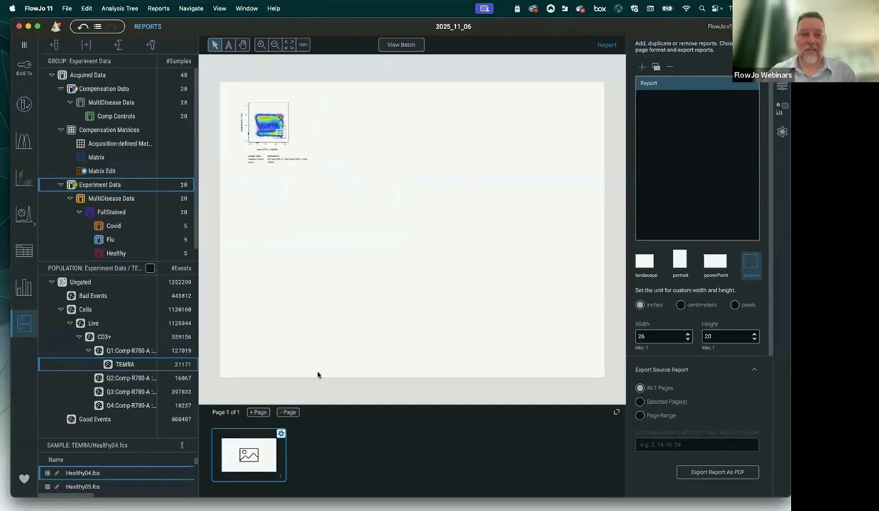
# Pan the report page, zoom in on the Q1 plot and back out, and fit the page to the screen
pyautogui.click(243, 47)
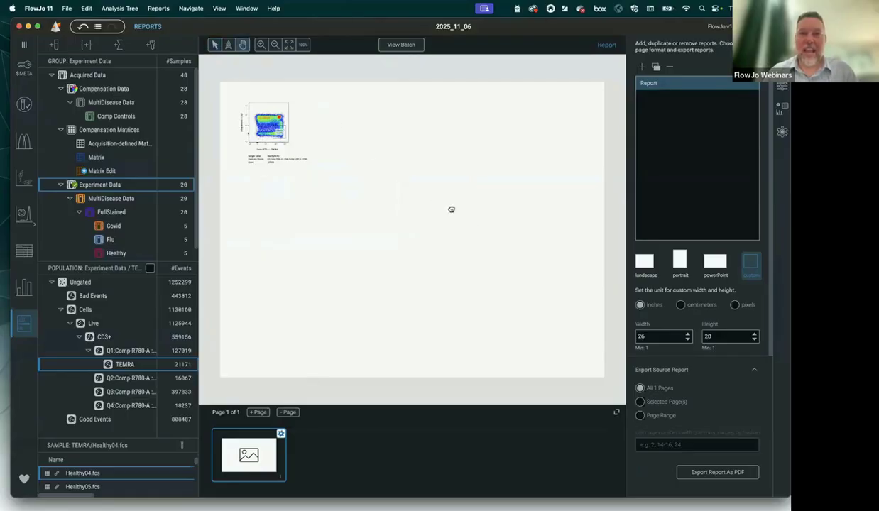
pyautogui.moveTo(451, 210); pyautogui.dragTo(474, 234)
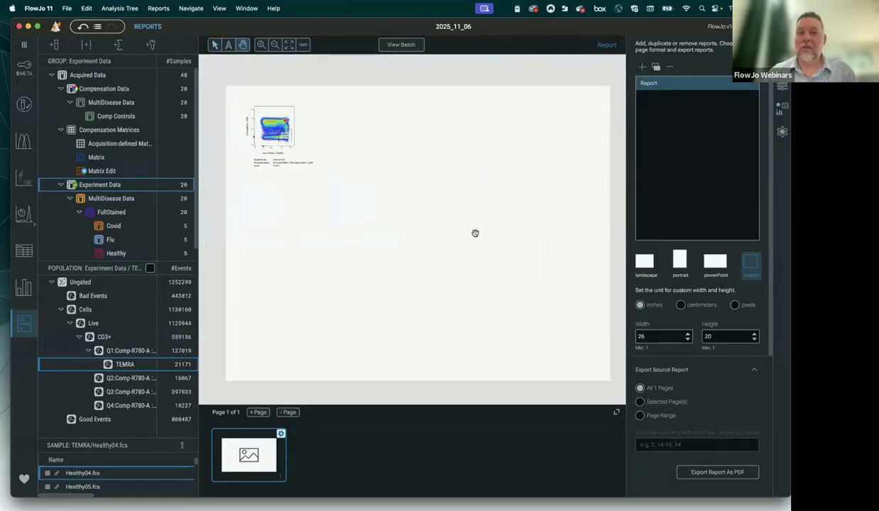
pyautogui.click(261, 45)
pyautogui.click(264, 47)
pyautogui.click(263, 48)
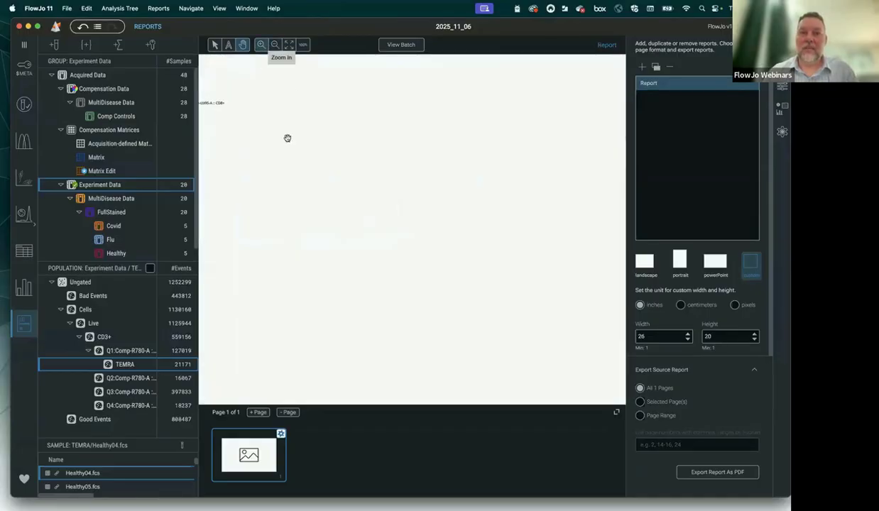
pyautogui.moveTo(284, 148); pyautogui.dragTo(405, 263)
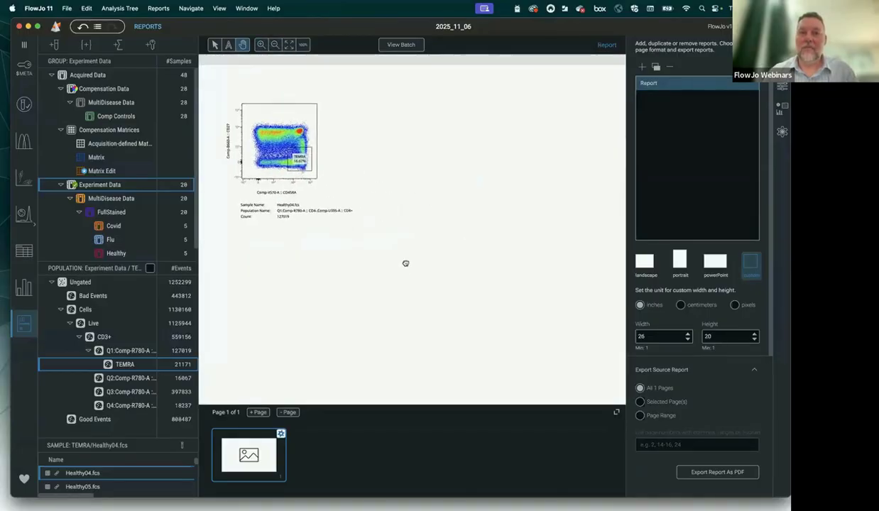
pyautogui.click(274, 45)
pyautogui.click(274, 45)
pyautogui.click(274, 46)
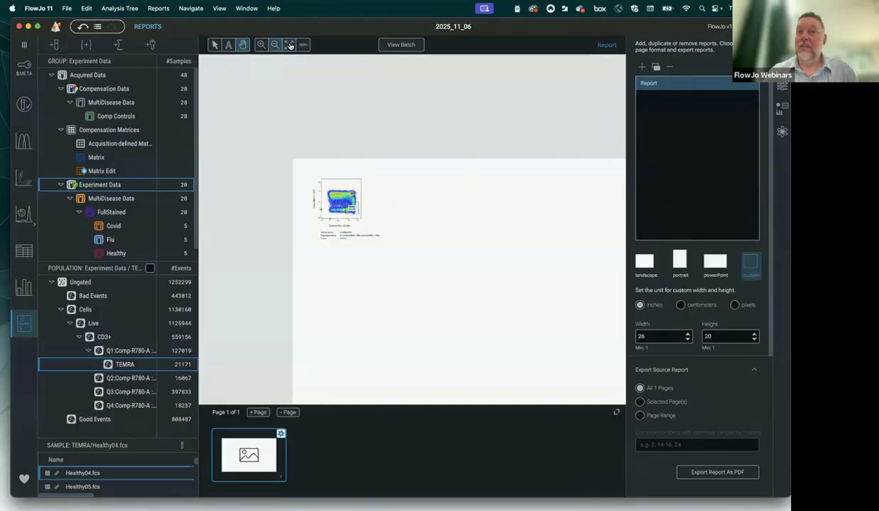
pyautogui.click(290, 45)
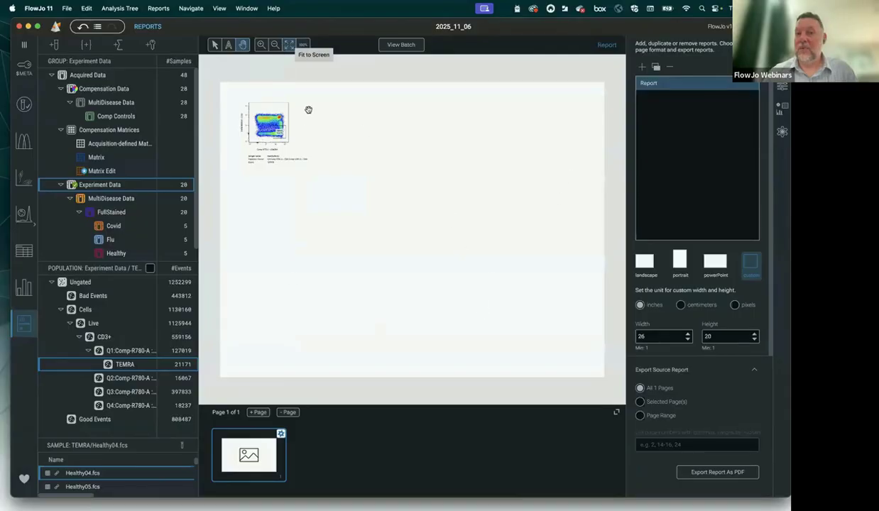
# Examine the Q1 plot at 100% zoom, and return to the view of the whole report page
pyautogui.click(303, 45)
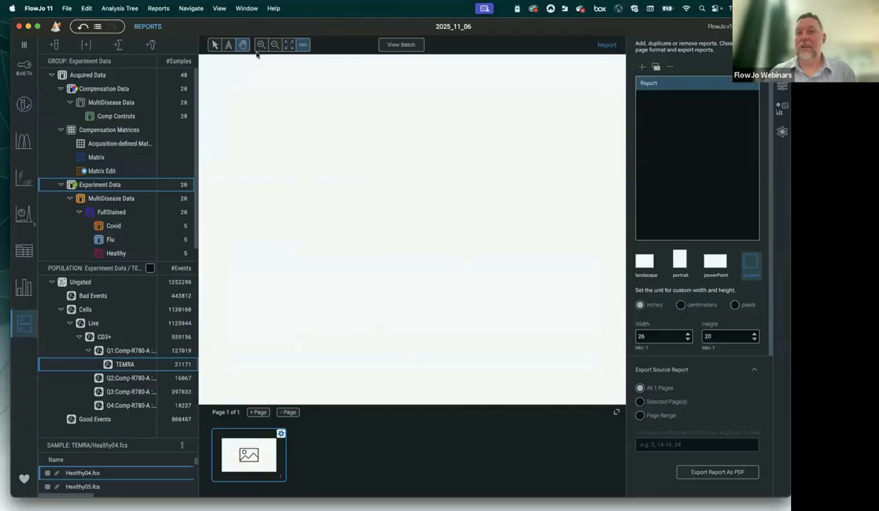
pyautogui.moveTo(244, 86); pyautogui.dragTo(367, 153)
pyautogui.moveTo(255, 112); pyautogui.dragTo(320, 178)
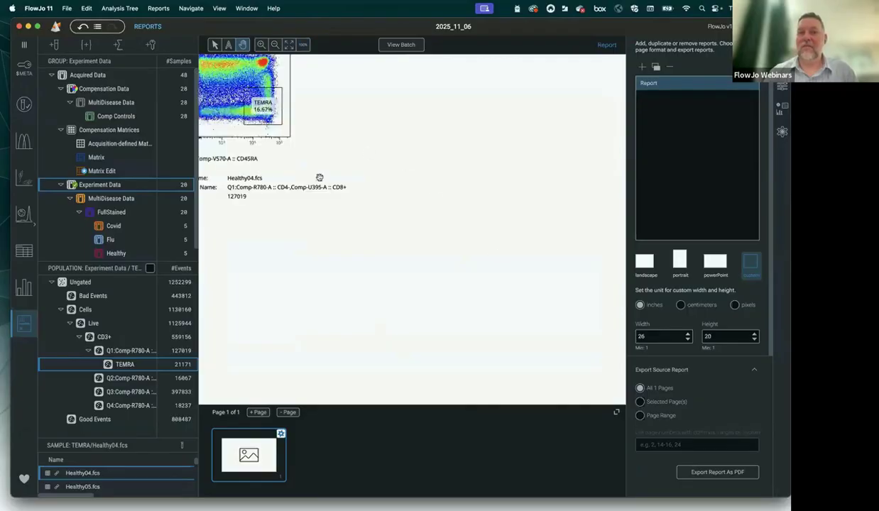
pyautogui.moveTo(318, 133); pyautogui.dragTo(480, 256)
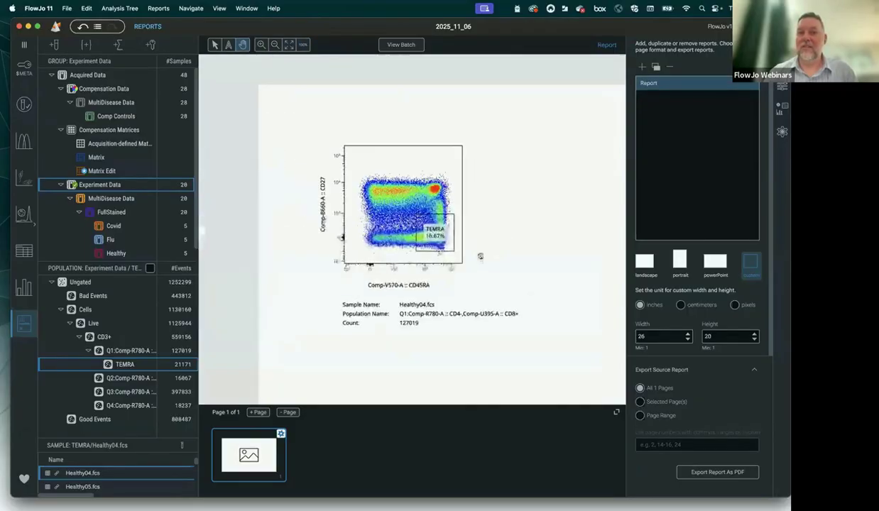
pyautogui.click(289, 46)
pyautogui.click(289, 46)
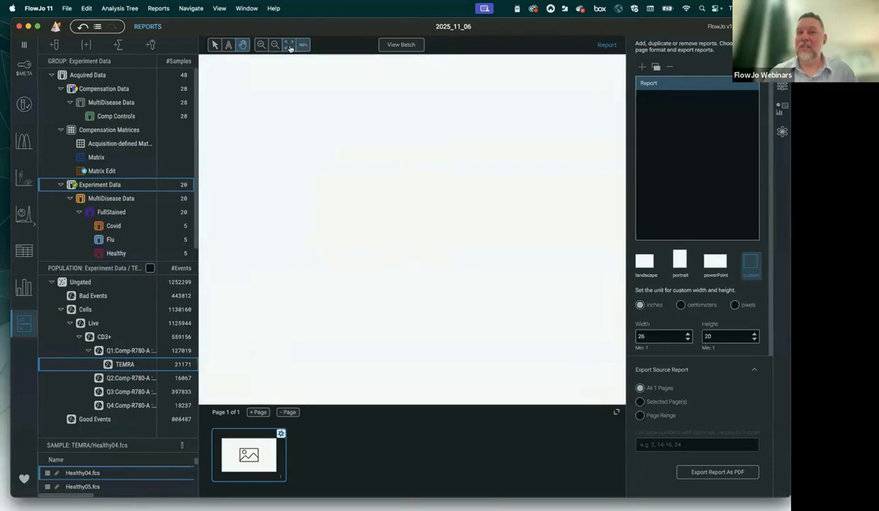
pyautogui.click(289, 46)
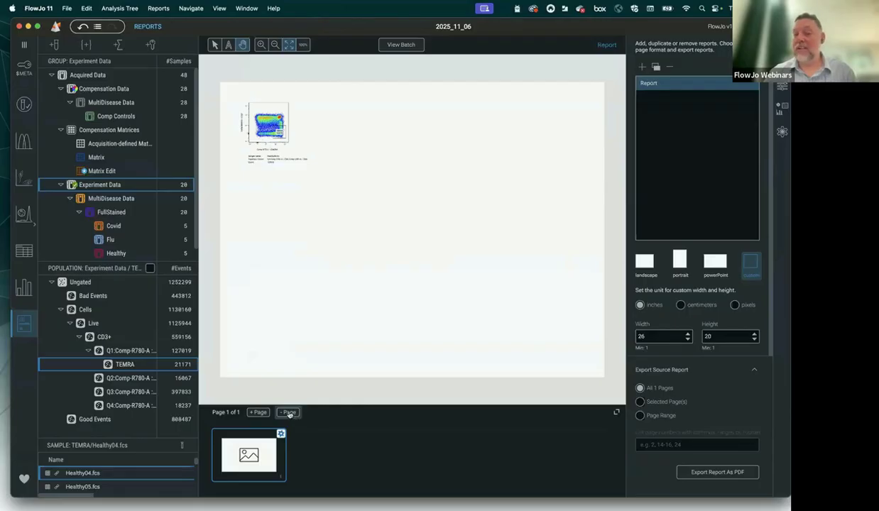
# Add a second page to the report, switch between the two pages, exclude page 2 from batching, and remove it
pyautogui.click(258, 412)
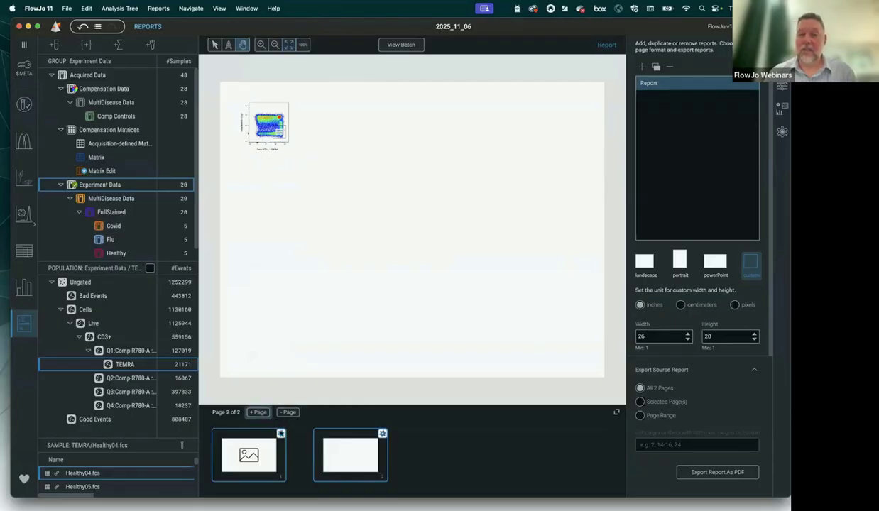
pyautogui.click(236, 462)
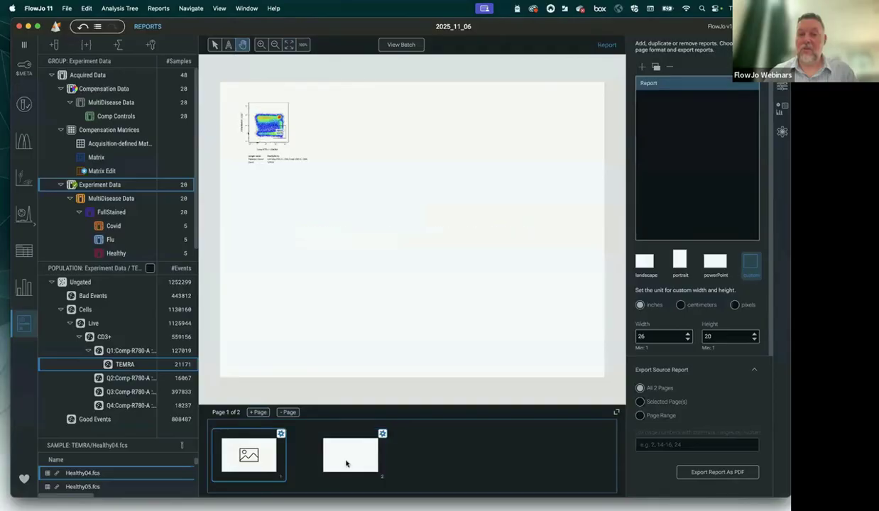
pyautogui.click(351, 461)
pyautogui.click(248, 454)
pyautogui.click(372, 435)
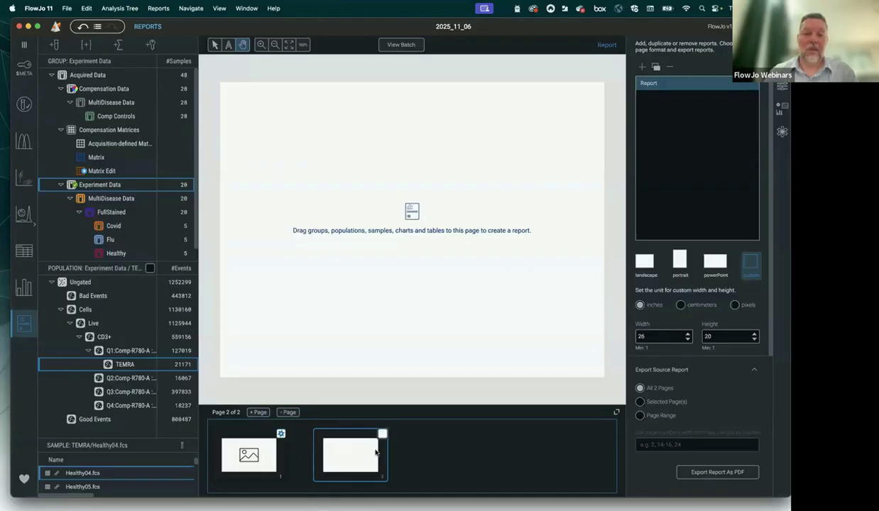
pyautogui.click(288, 412)
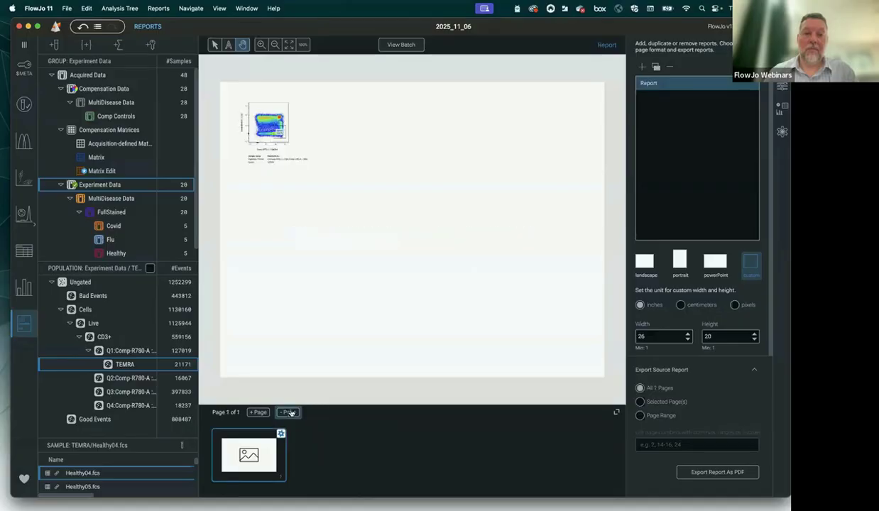
# Open the report's batch settings, enlarge the sample list to show all samples, and narrow its Name and Freq. of Parent columns
pyautogui.click(782, 131)
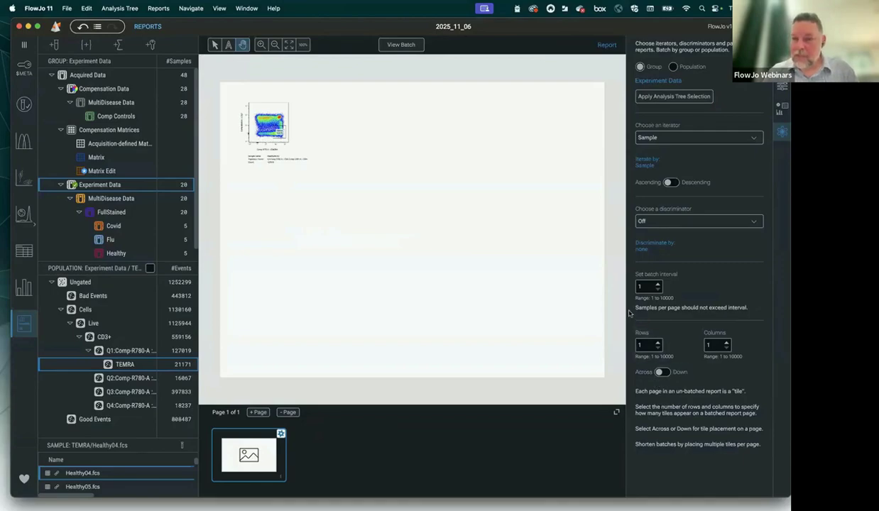
pyautogui.scroll(-5, 144, 456)
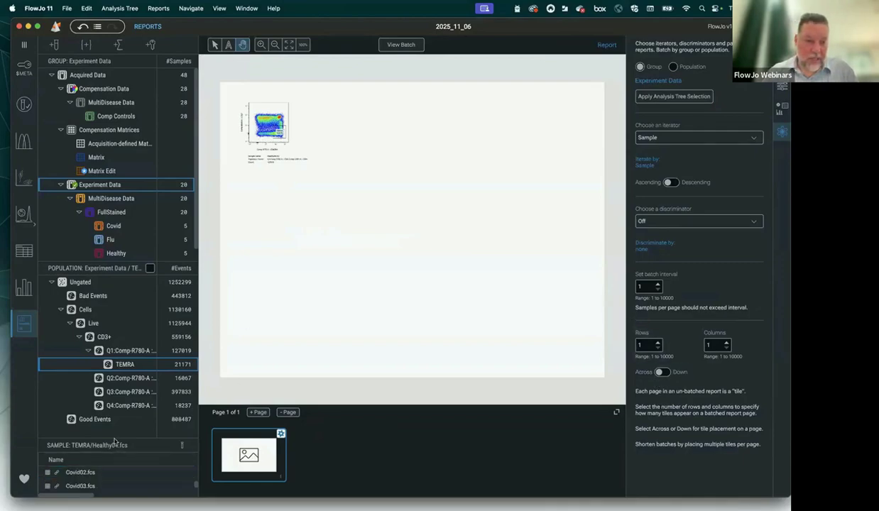
pyautogui.moveTo(115, 438); pyautogui.dragTo(169, 190)
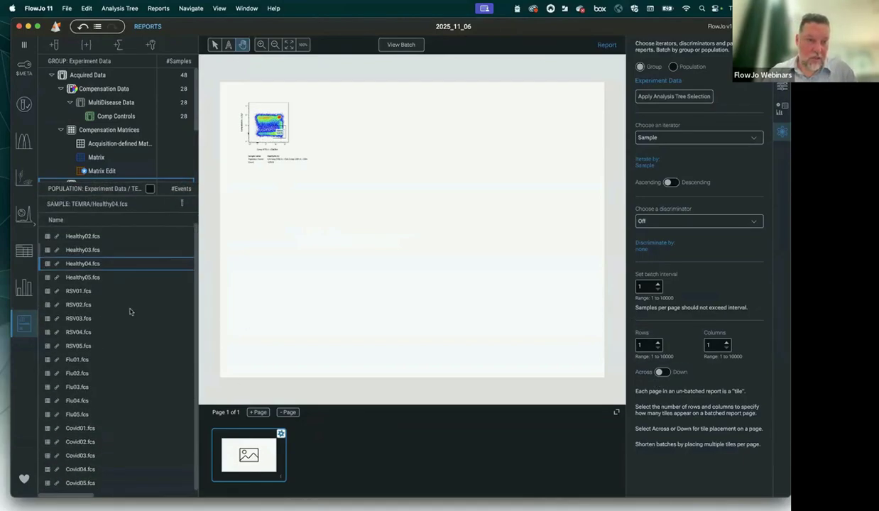
pyautogui.scroll(2, 130, 312)
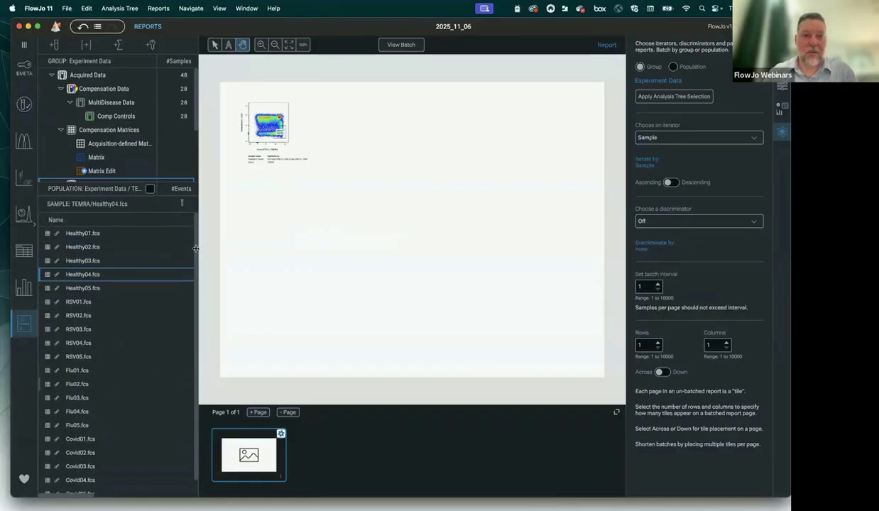
pyautogui.moveTo(196, 221); pyautogui.dragTo(431, 302)
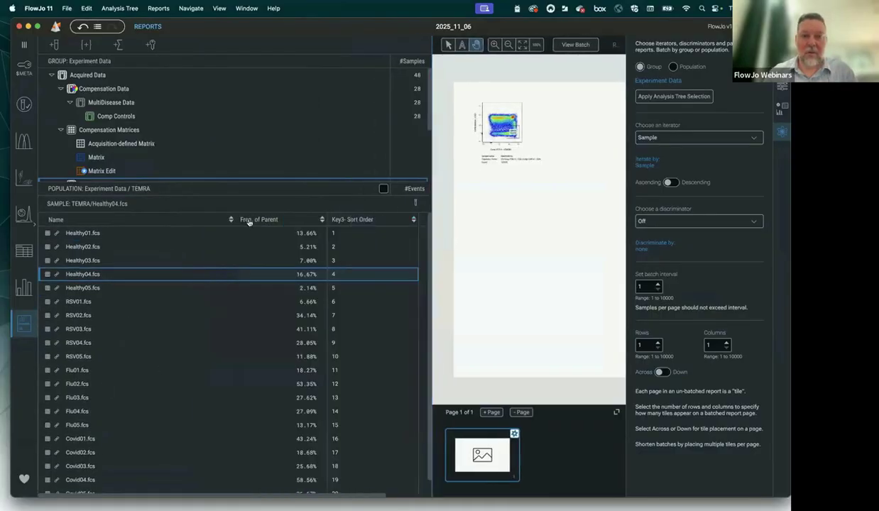
pyautogui.moveTo(234, 219); pyautogui.dragTo(158, 220)
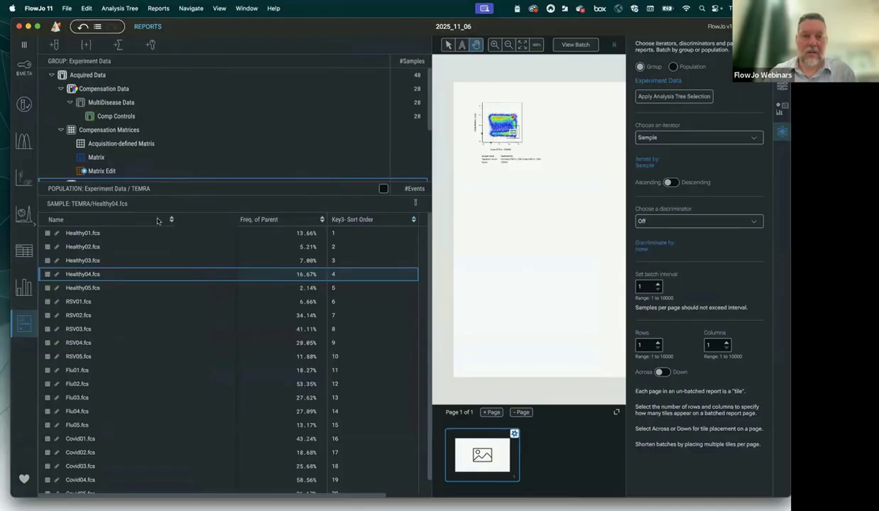
pyautogui.moveTo(322, 220); pyautogui.dragTo(244, 219)
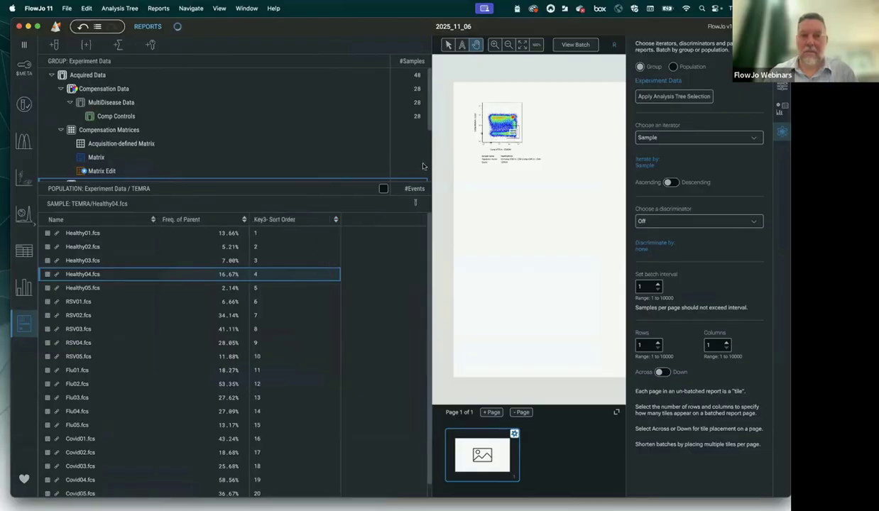
pyautogui.moveTo(430, 163); pyautogui.dragTo(174, 234)
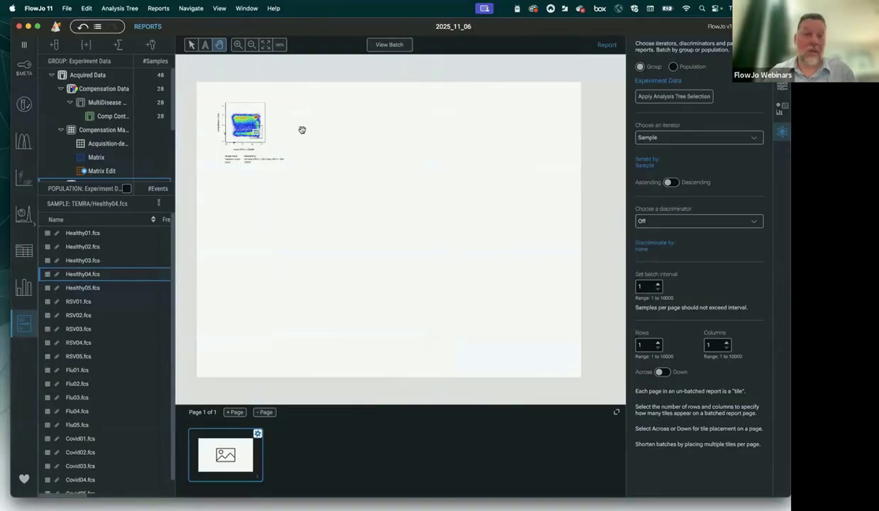
# Set the batch layout to 3 rows and 5 columns, and display the batched report
pyautogui.click(658, 342)
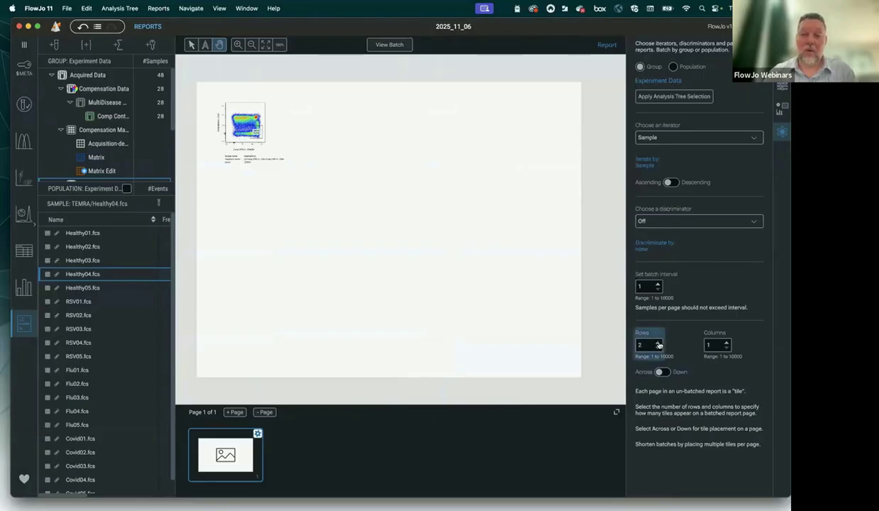
pyautogui.click(727, 342)
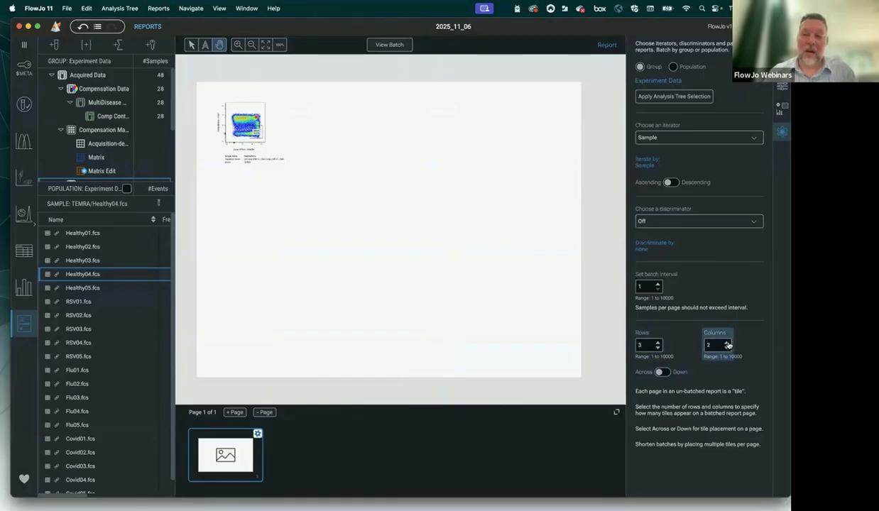
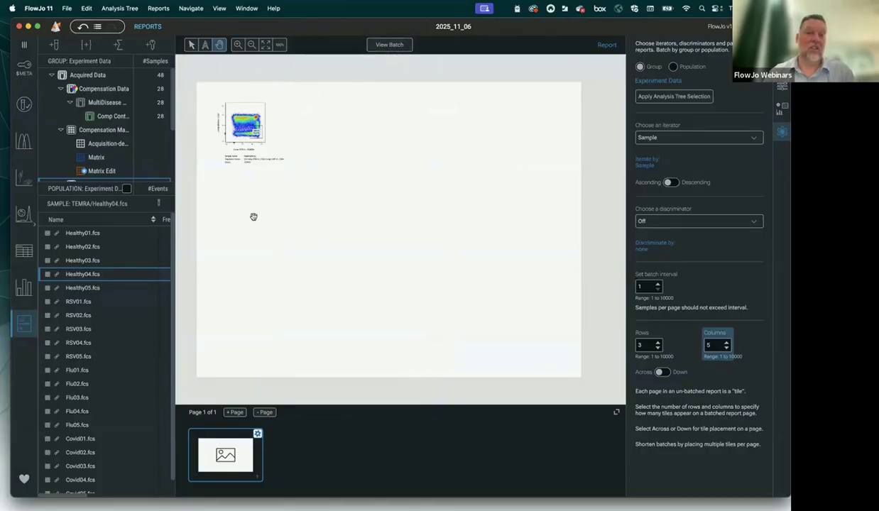
pyautogui.click(389, 45)
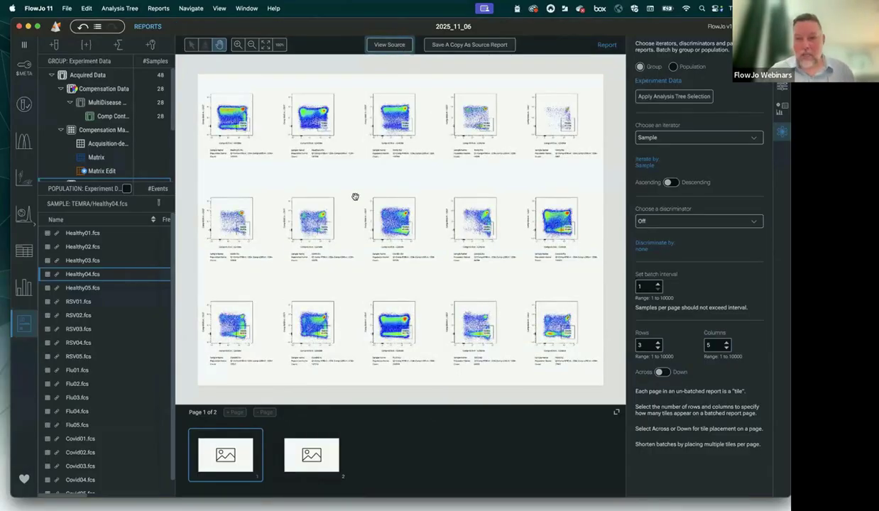
pyautogui.scroll(5, 359, 192)
pyautogui.scroll(-1, 359, 196)
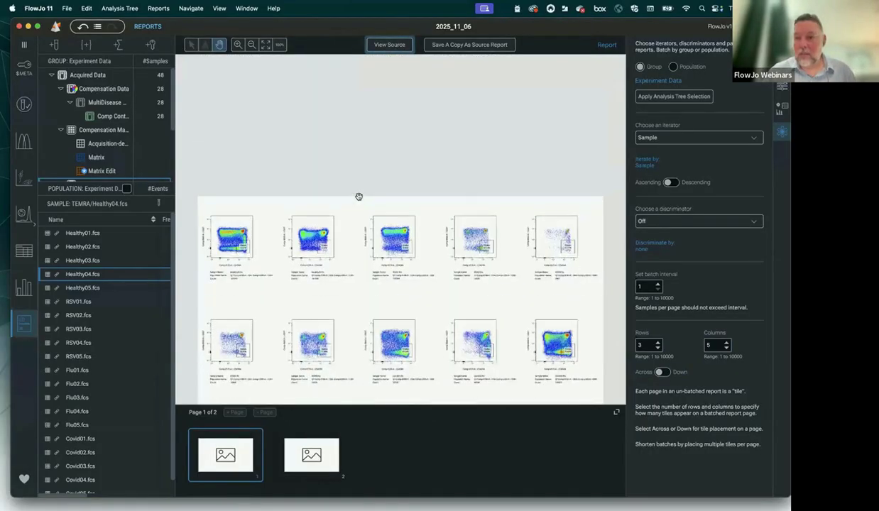
# Increase the batch layout to 4 rows and examine the sample plots on the batched page up close
pyautogui.click(658, 344)
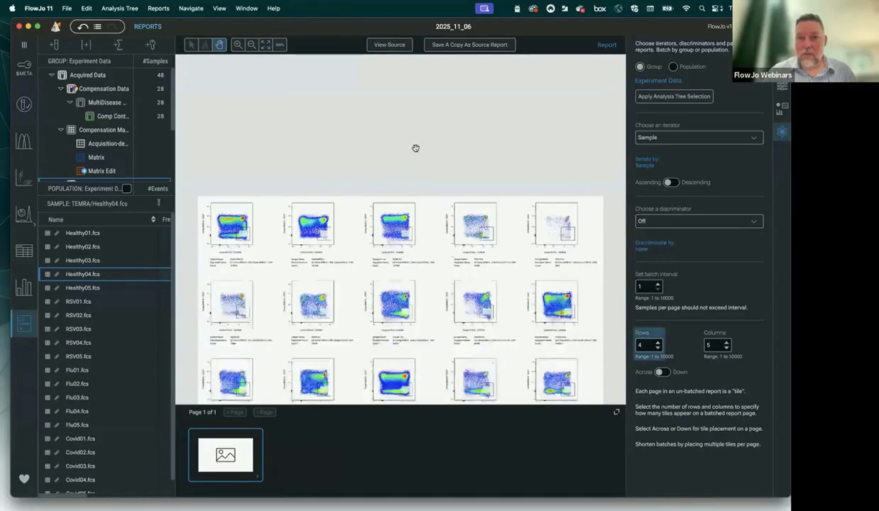
pyautogui.scroll(-15, 413, 191)
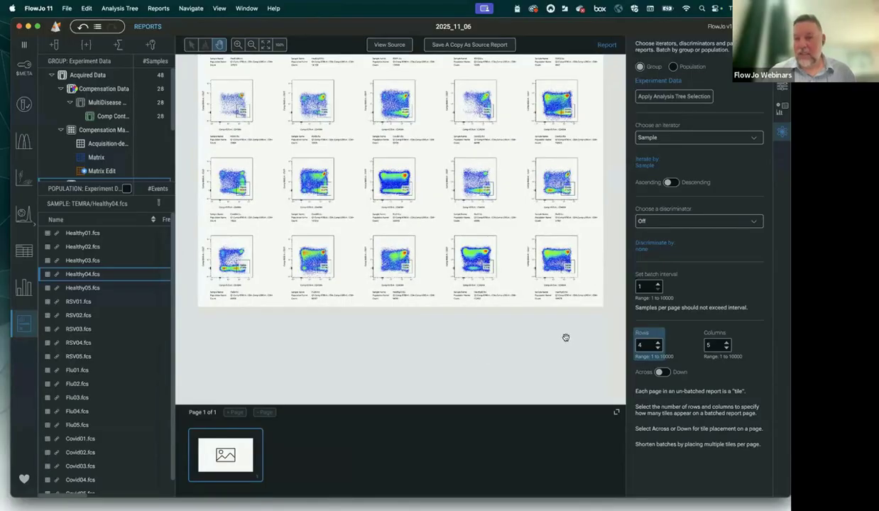
pyautogui.scroll(1, 411, 299)
pyautogui.scroll(3, 410, 300)
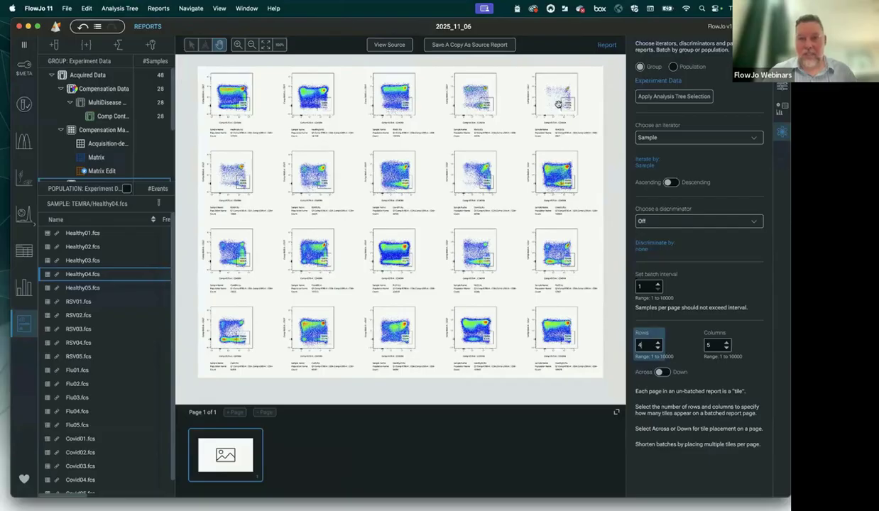
pyautogui.click(238, 44)
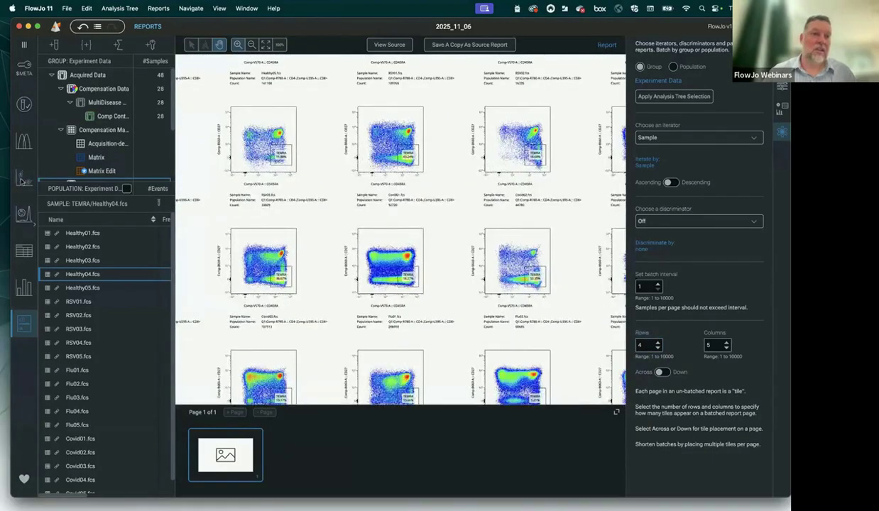
# Switch to the Graphs workspace, show the graph gallery by sample, and move up to the TEMRA gate's parent population
pyautogui.click(22, 180)
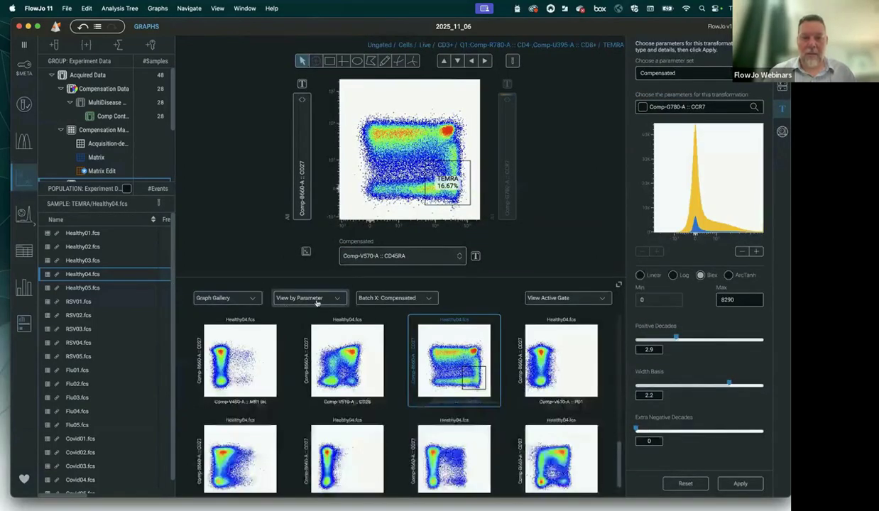
pyautogui.click(323, 302)
pyautogui.click(312, 323)
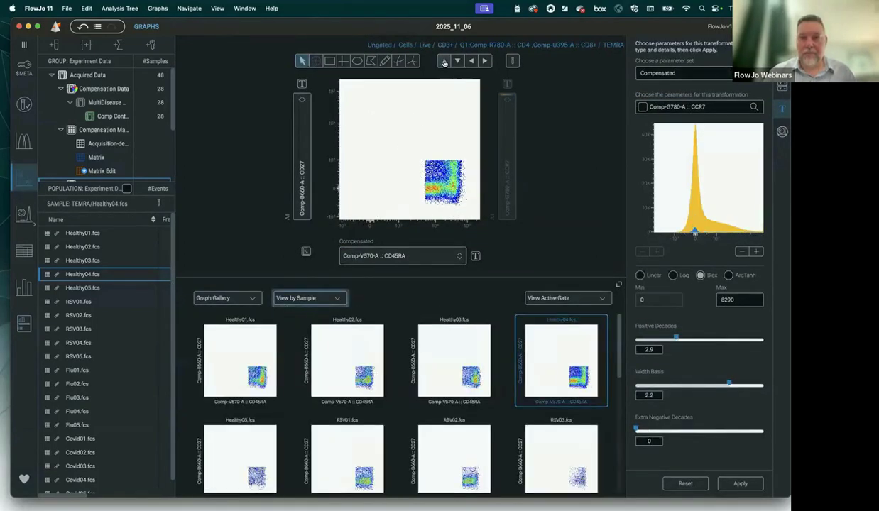
pyautogui.click(443, 61)
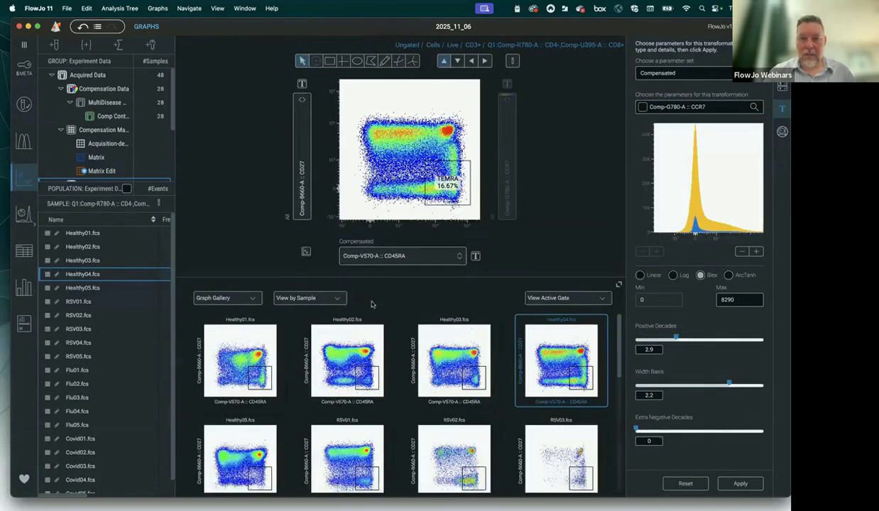
# Hide the transformation settings and look through all samples' CD27 versus CD45RA plots in the widened gallery
pyautogui.scroll(-2, 412, 355)
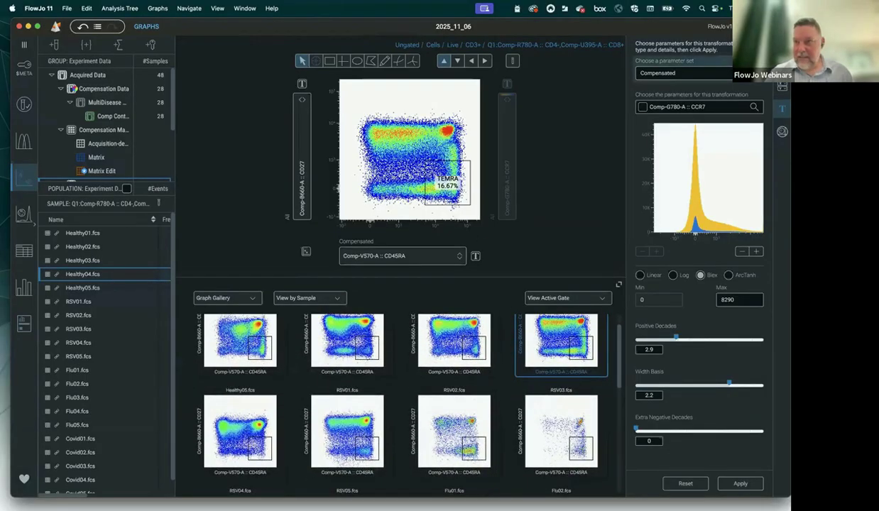
pyautogui.click(781, 109)
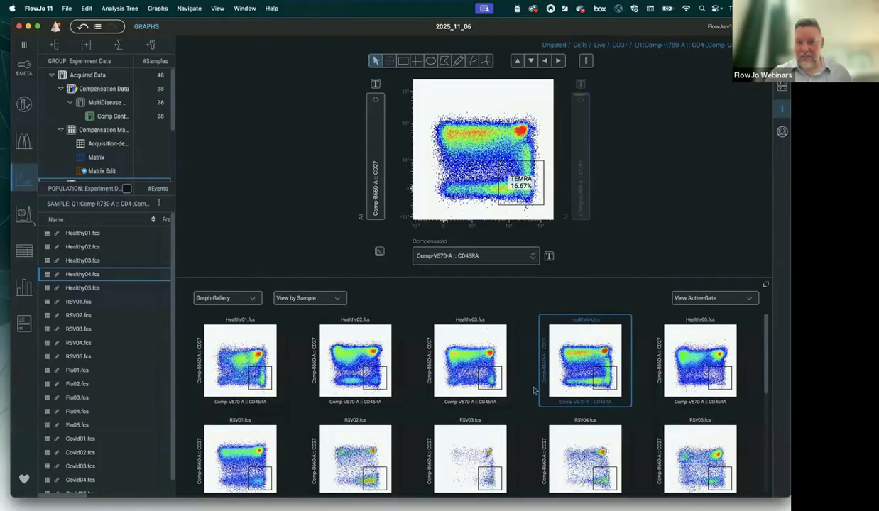
pyautogui.scroll(-5, 534, 390)
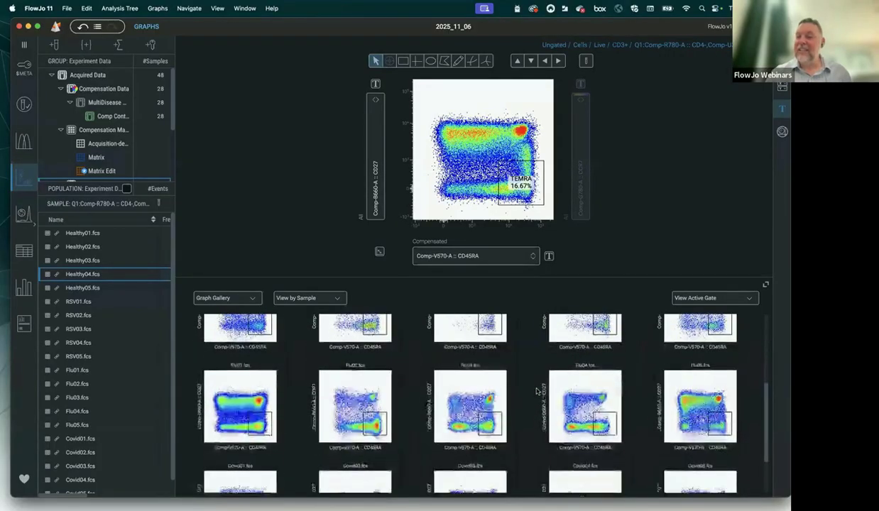
pyautogui.scroll(-3, 537, 390)
pyautogui.scroll(10, 557, 368)
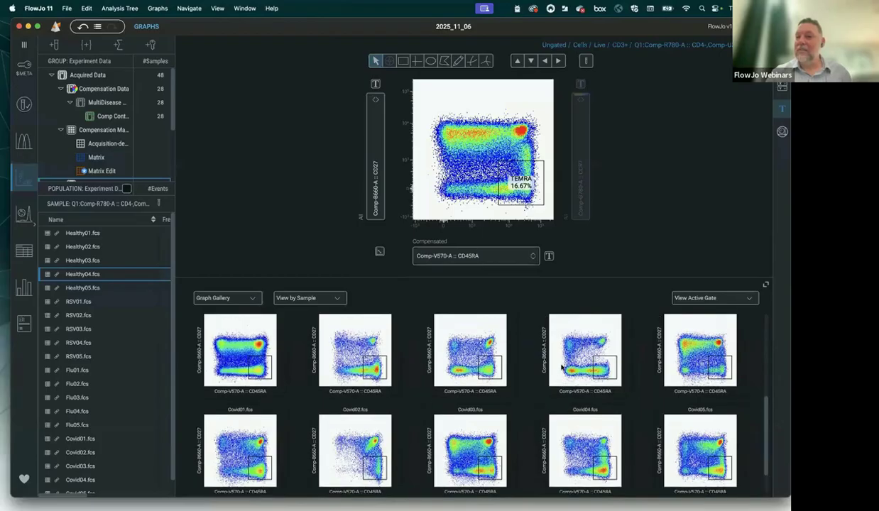
# Return to the Reports workspace, show the source report fitted to the screen, and display the batched report again
pyautogui.click(25, 325)
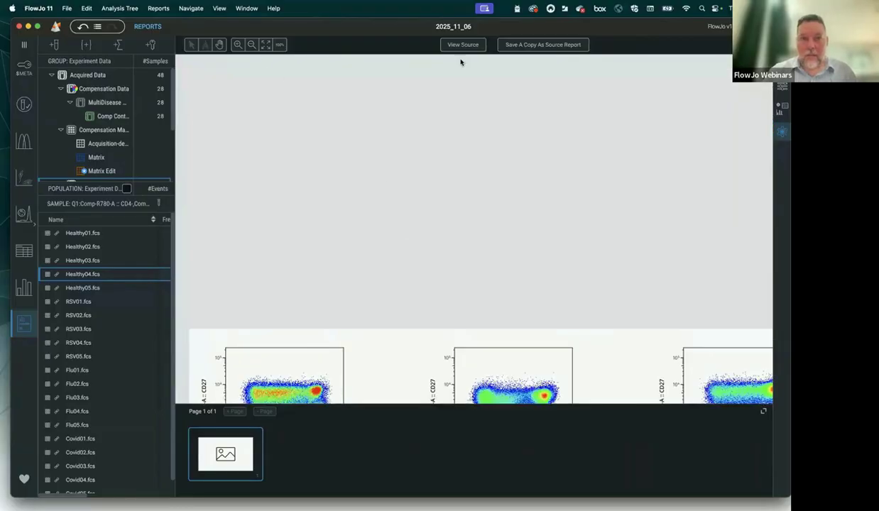
pyautogui.click(462, 46)
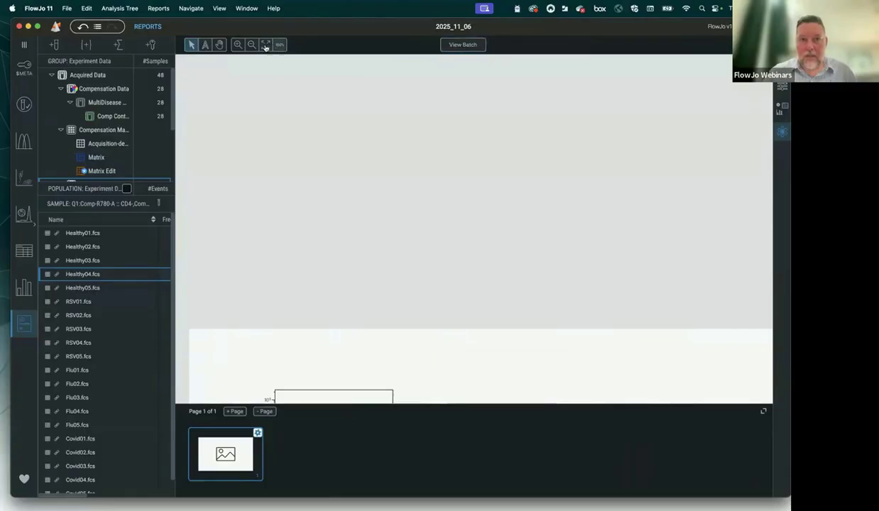
pyautogui.click(265, 46)
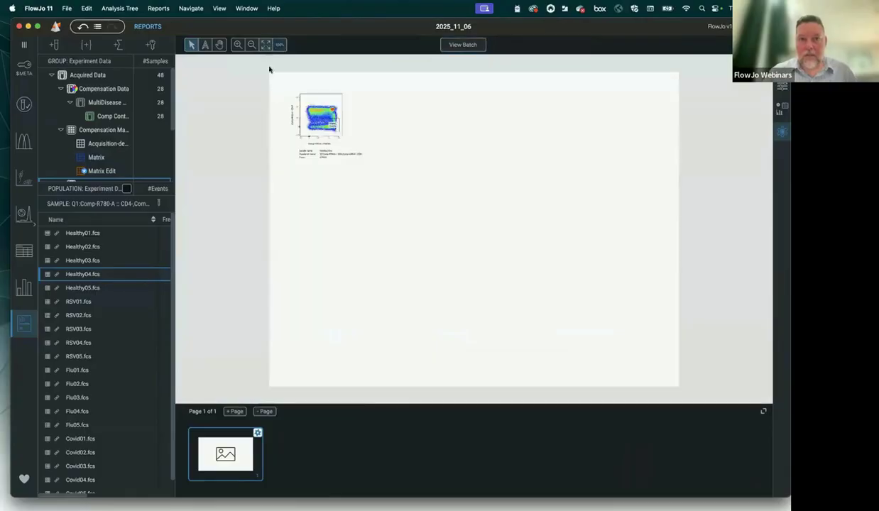
pyautogui.click(483, 47)
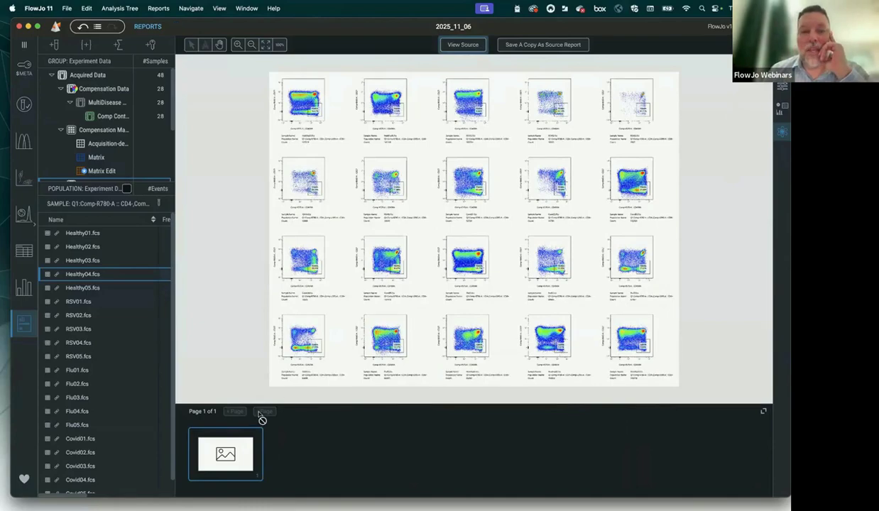
# Save a copy of the batched report as a source report, and add and open a second page in it
pyautogui.click(522, 48)
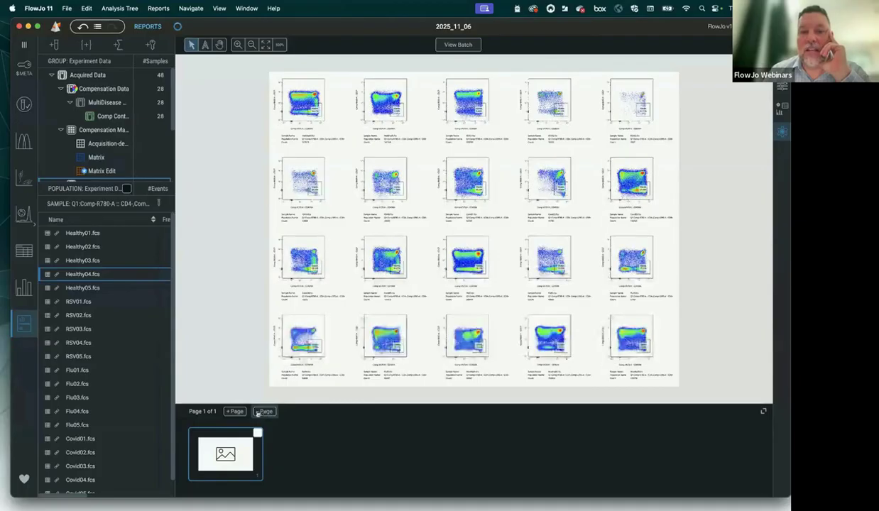
pyautogui.click(234, 411)
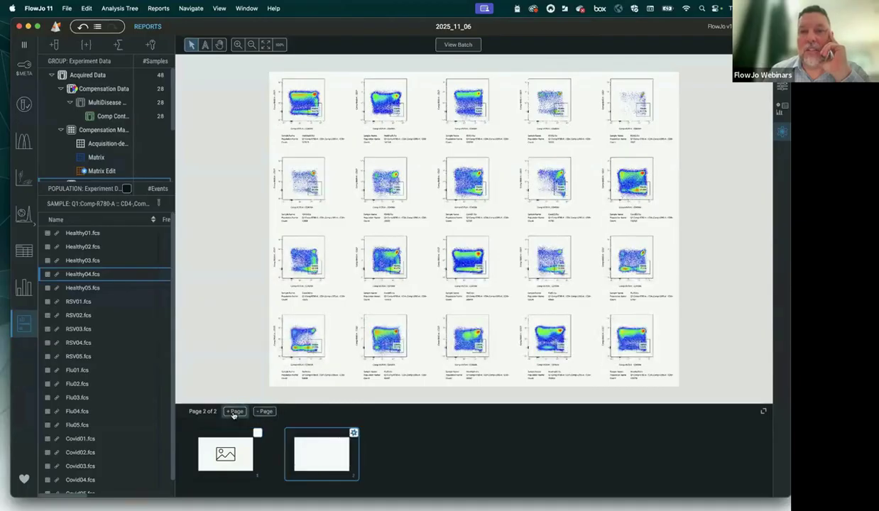
pyautogui.click(299, 455)
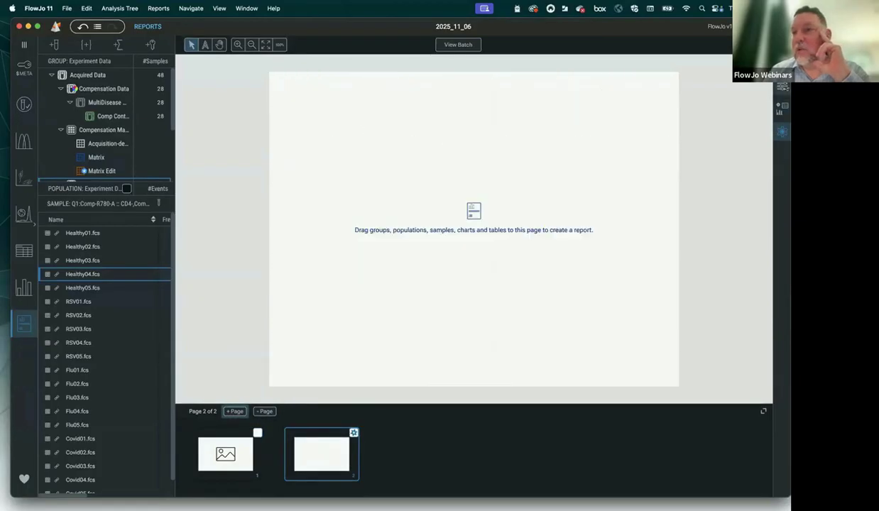
# Add the Chart to the second report page and place it near the page's upper-left corner
pyautogui.click(781, 108)
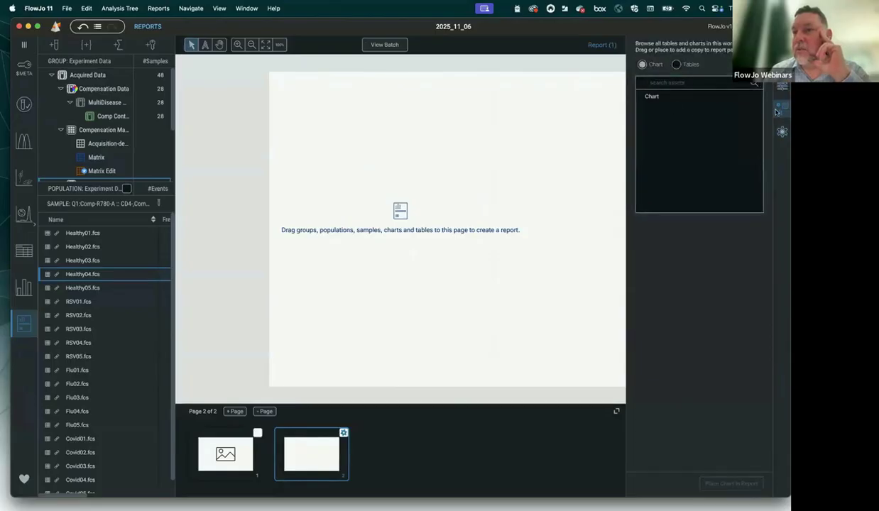
pyautogui.click(663, 96)
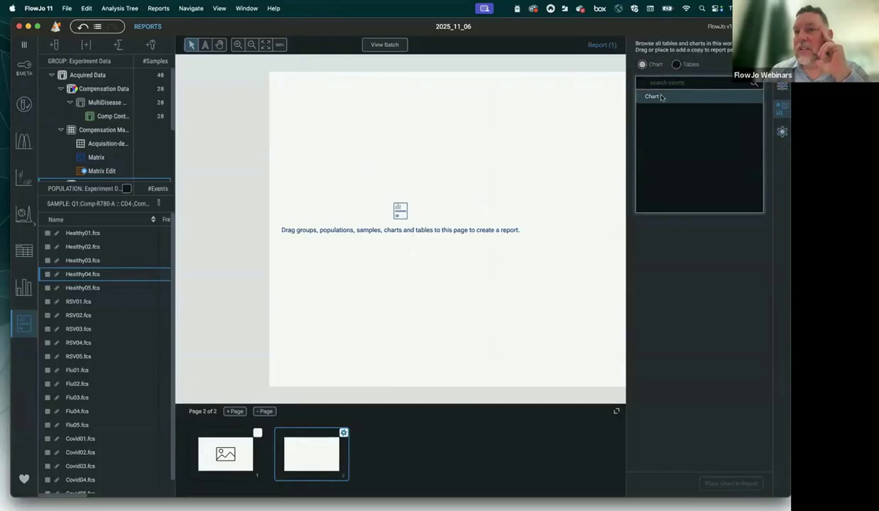
pyautogui.moveTo(661, 97); pyautogui.dragTo(434, 202)
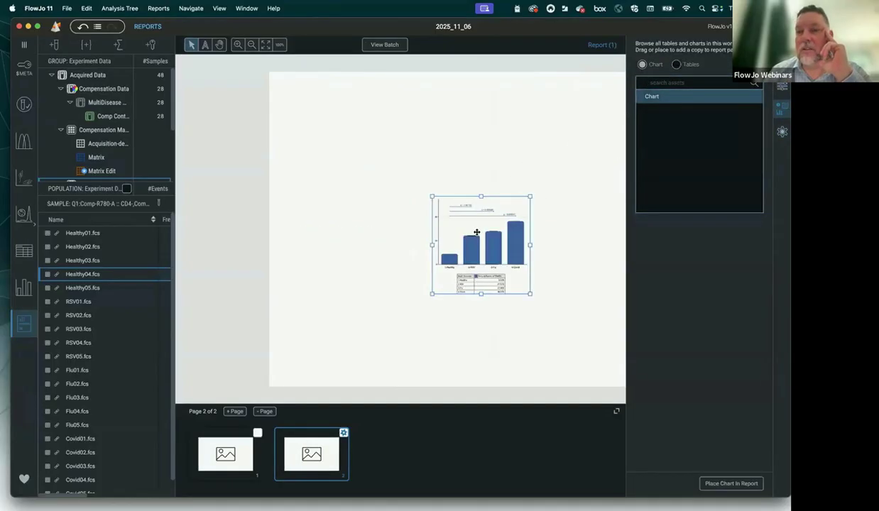
pyautogui.moveTo(476, 232); pyautogui.dragTo(358, 142)
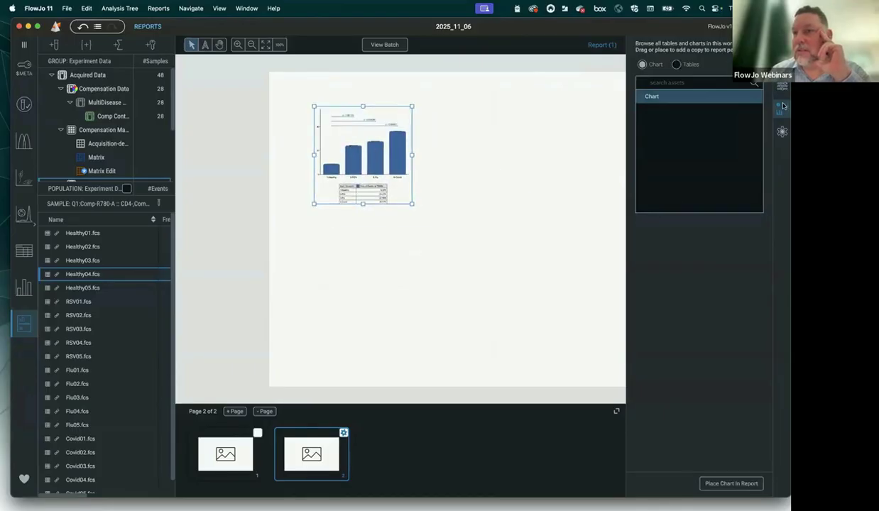
# Add the Table to the second page and align it beneath the chart
pyautogui.click(676, 64)
pyautogui.moveTo(661, 100); pyautogui.dragTo(355, 301)
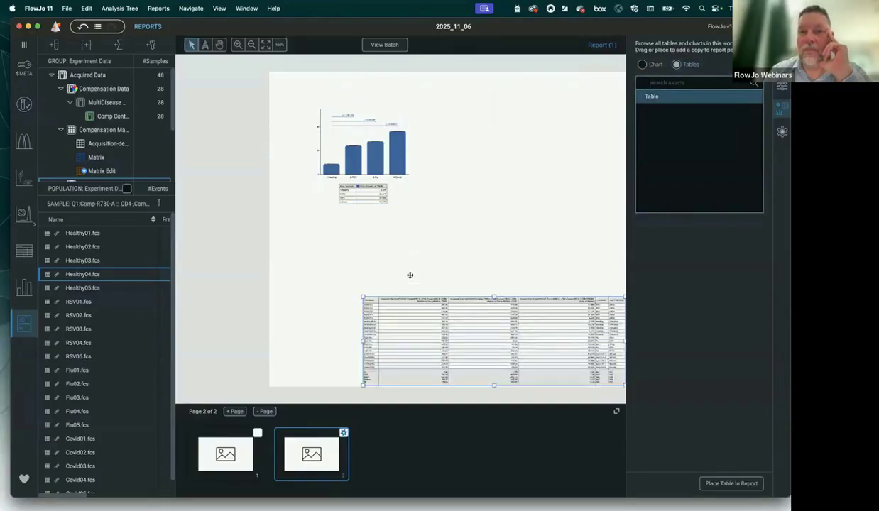
pyautogui.moveTo(467, 316); pyautogui.dragTo(415, 265)
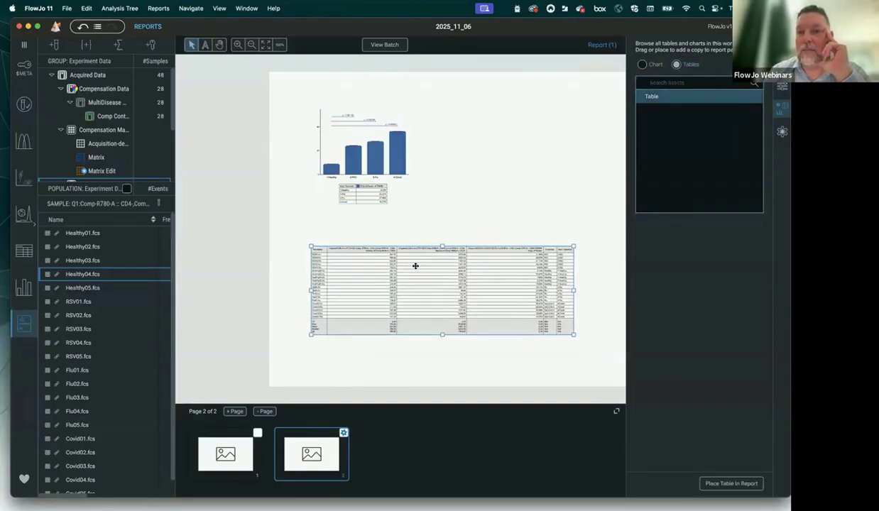
pyautogui.click(371, 191)
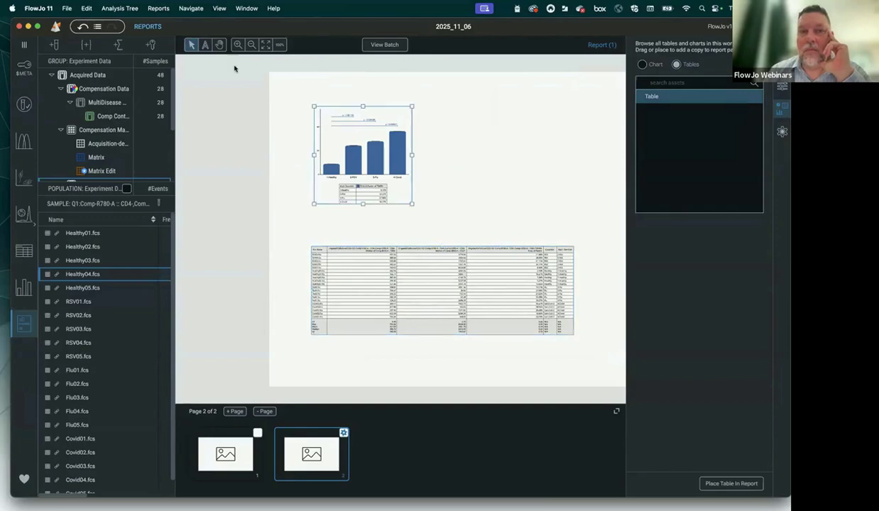
# Show the first page of Report (1) and switch back to the original Report
pyautogui.click(219, 457)
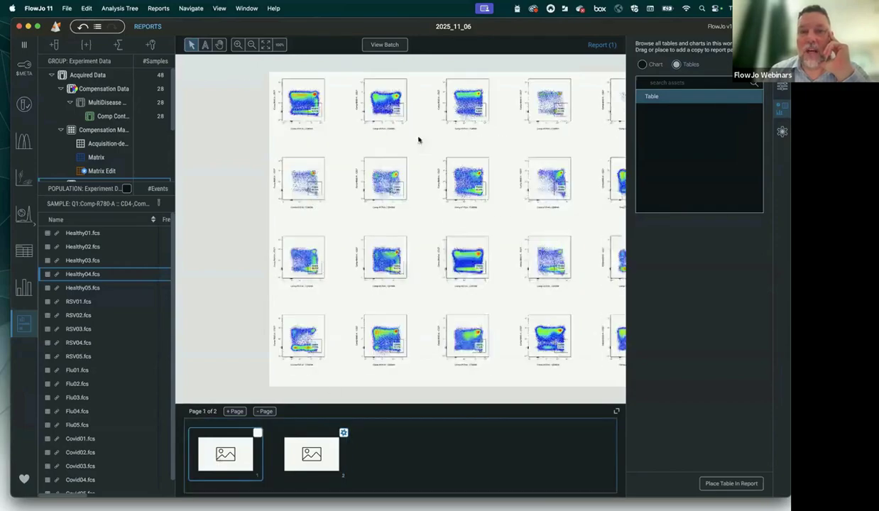
pyautogui.click(314, 124)
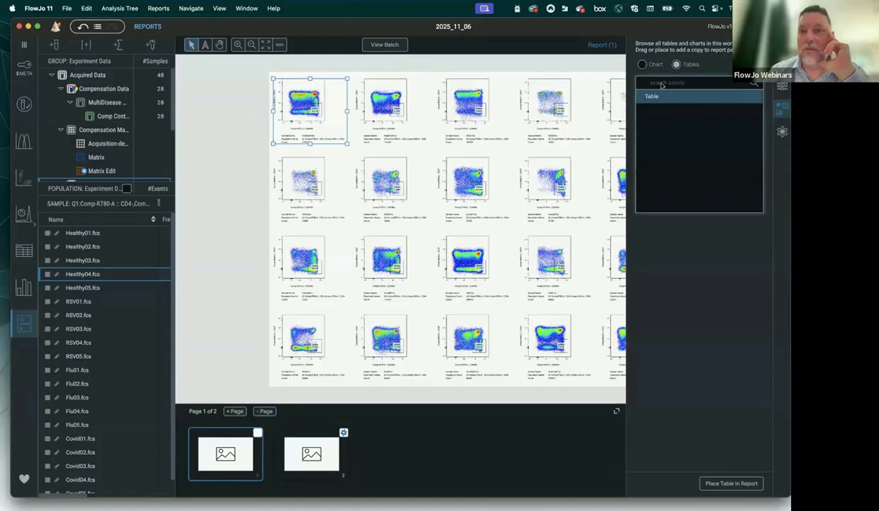
pyautogui.click(780, 107)
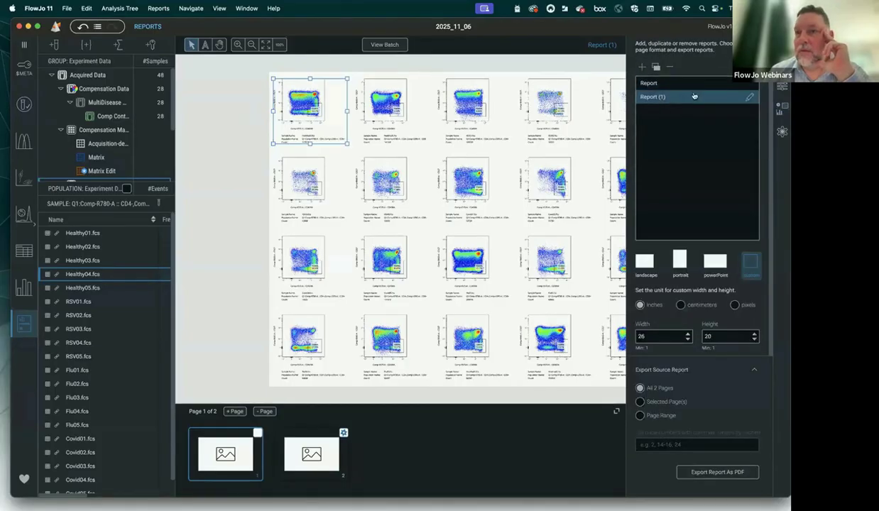
pyautogui.click(656, 84)
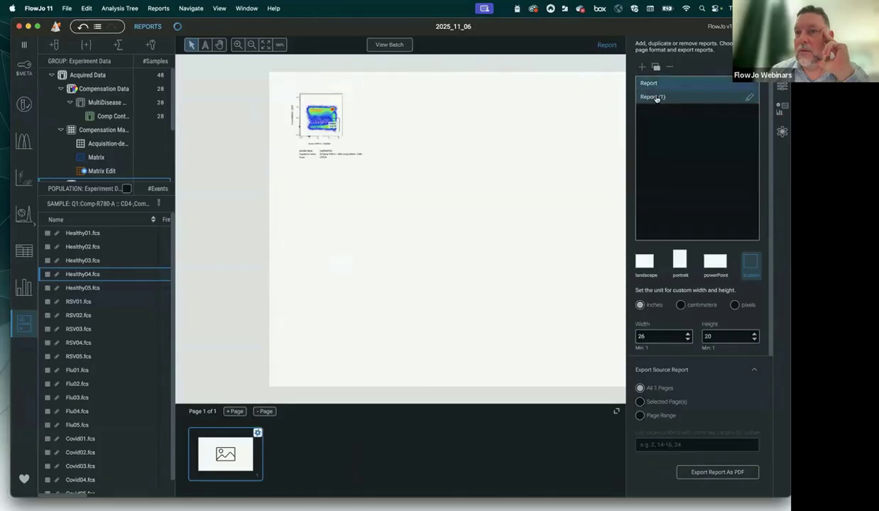
# Offset the plot's sample name, population and count annotation slightly to the right
pyautogui.click(307, 119)
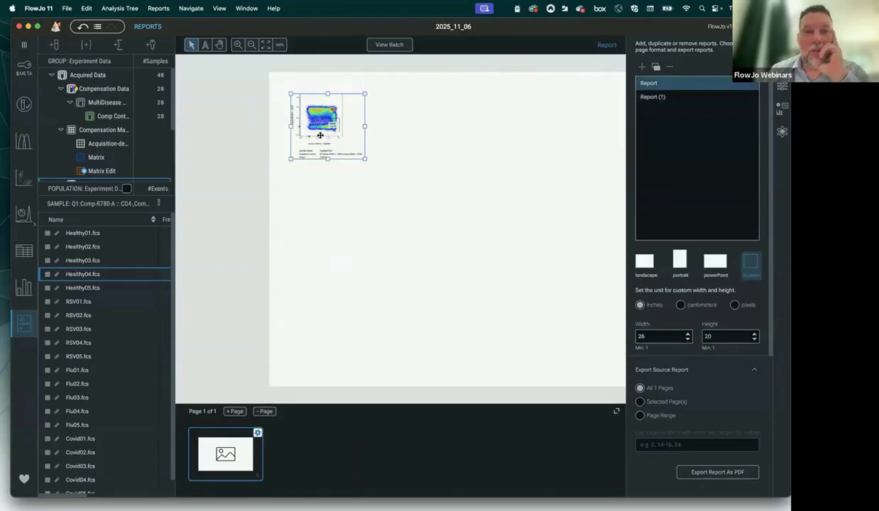
pyautogui.click(237, 44)
pyautogui.click(237, 46)
pyautogui.scroll(5, 294, 193)
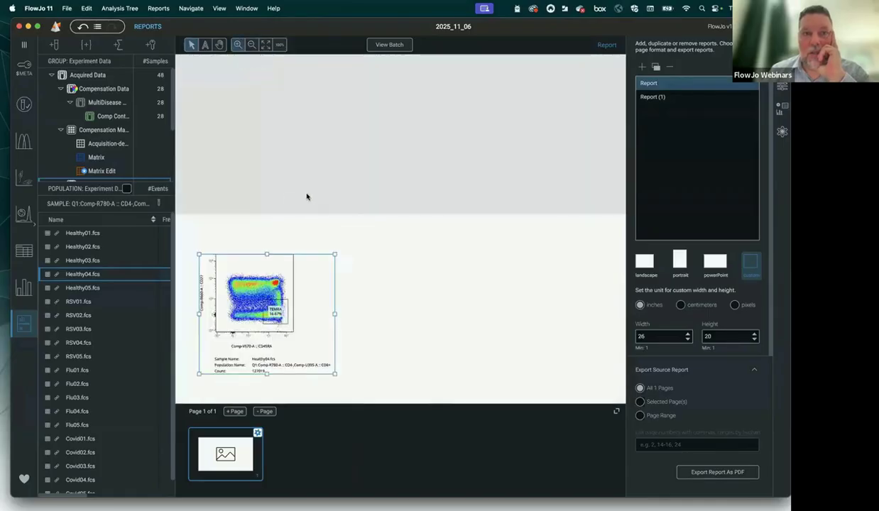
pyautogui.moveTo(383, 260); pyautogui.dragTo(426, 236)
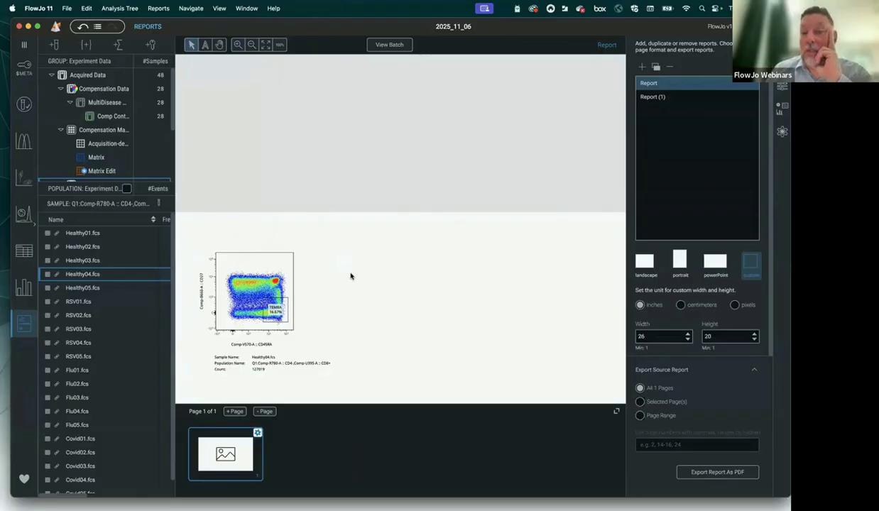
pyautogui.scroll(-2, 349, 274)
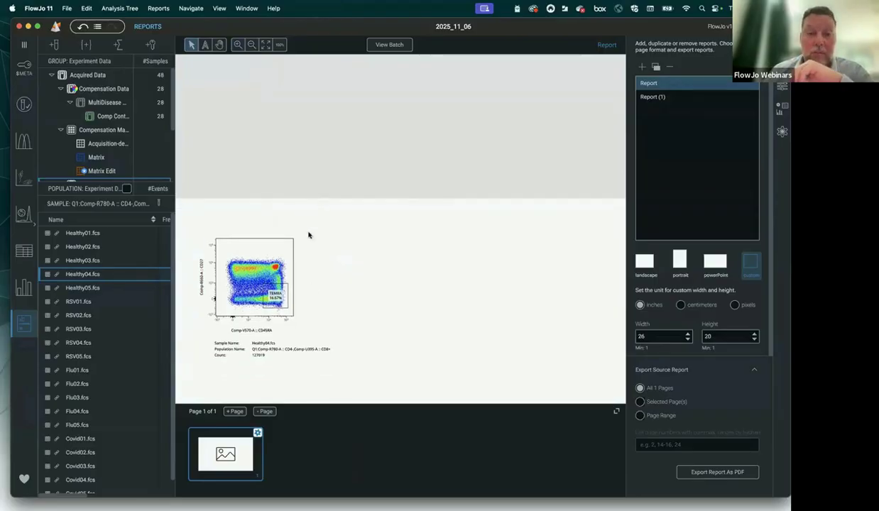
pyautogui.moveTo(247, 343); pyautogui.dragTo(231, 355)
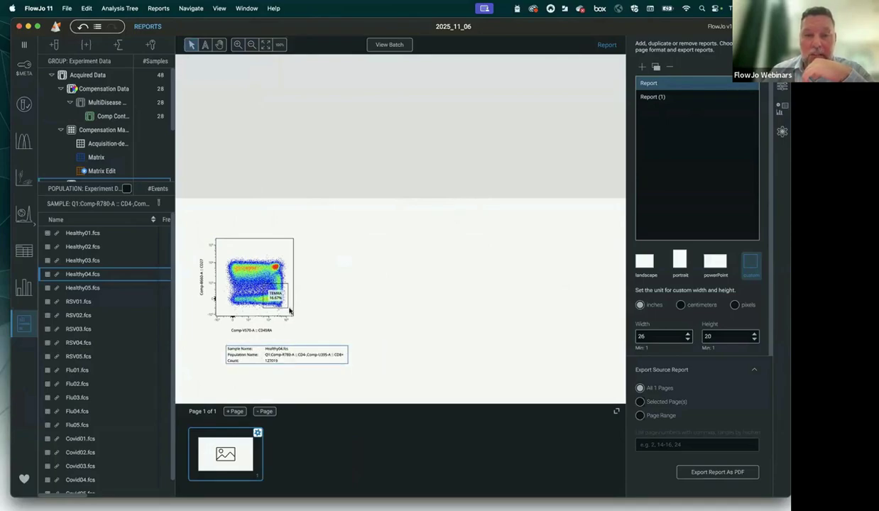
# Move the TEMRA gate label to the lower left, outside its gate, and shift the whole plot slightly up the page
pyautogui.click(276, 296)
pyautogui.moveTo(272, 296); pyautogui.dragTo(232, 301)
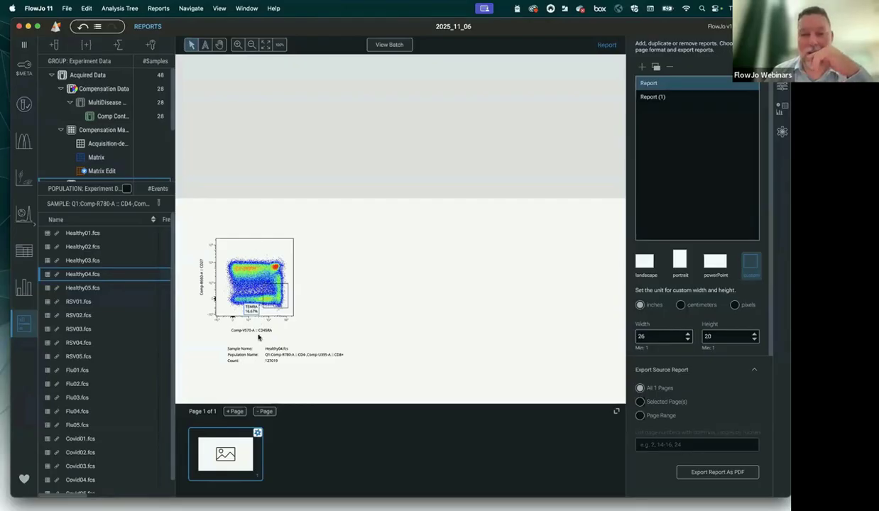
pyautogui.moveTo(253, 347)
pyautogui.mouseDown()
pyautogui.moveTo(257, 317)
pyautogui.moveTo(257, 332)
pyautogui.mouseUp()
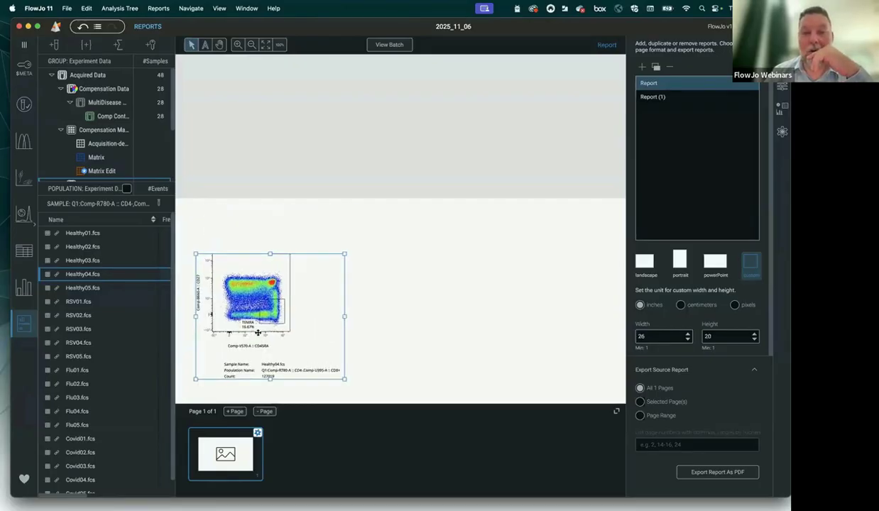
pyautogui.moveTo(322, 308); pyautogui.dragTo(327, 280)
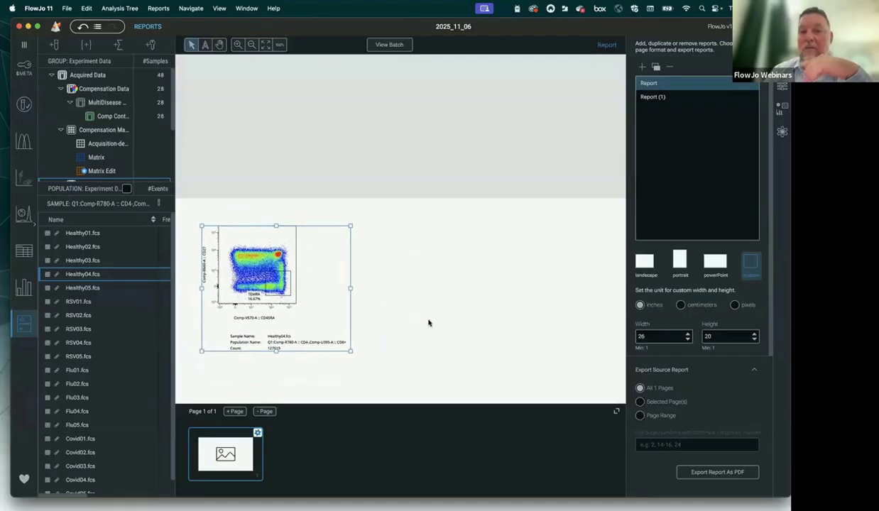
# Hide all graph objects on the report plot
pyautogui.click(408, 319)
pyautogui.click(284, 264)
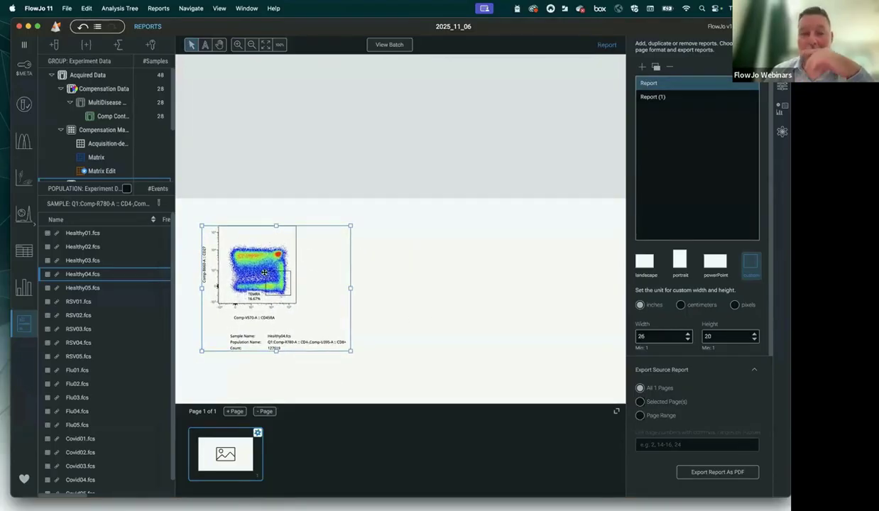
pyautogui.rightClick(257, 251)
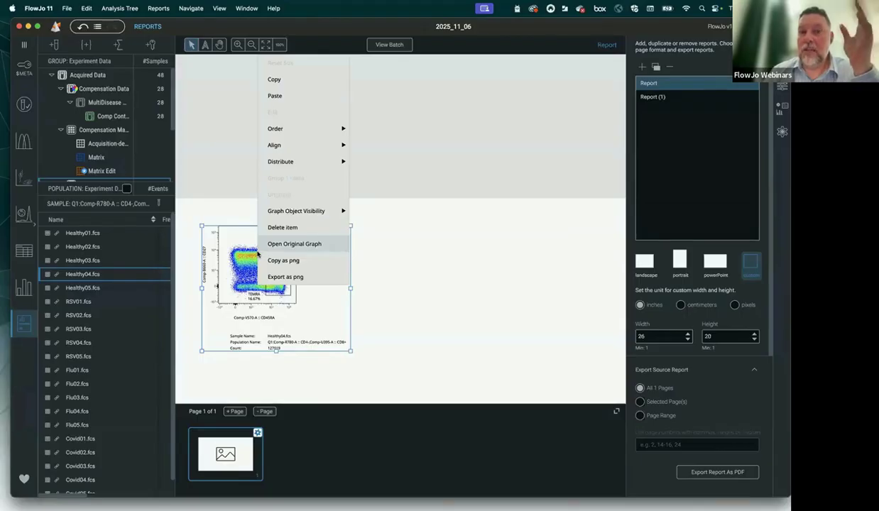
pyautogui.moveTo(294, 217)
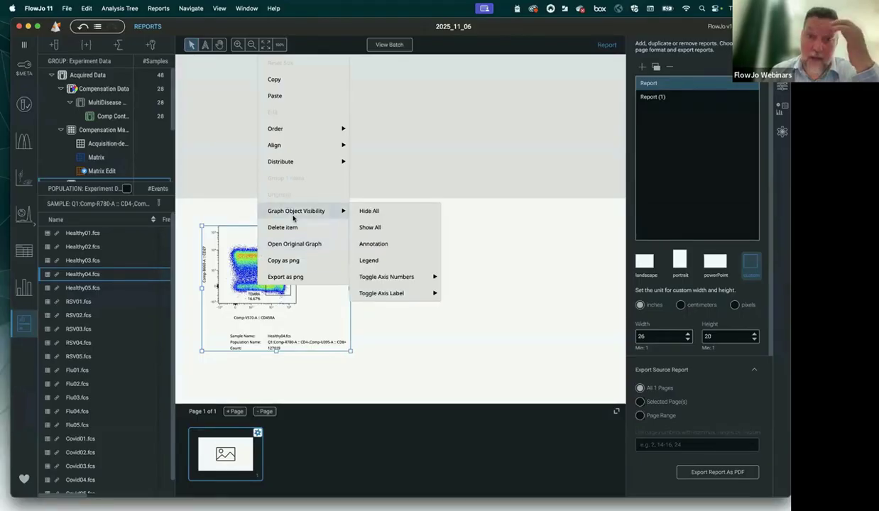
pyautogui.click(375, 212)
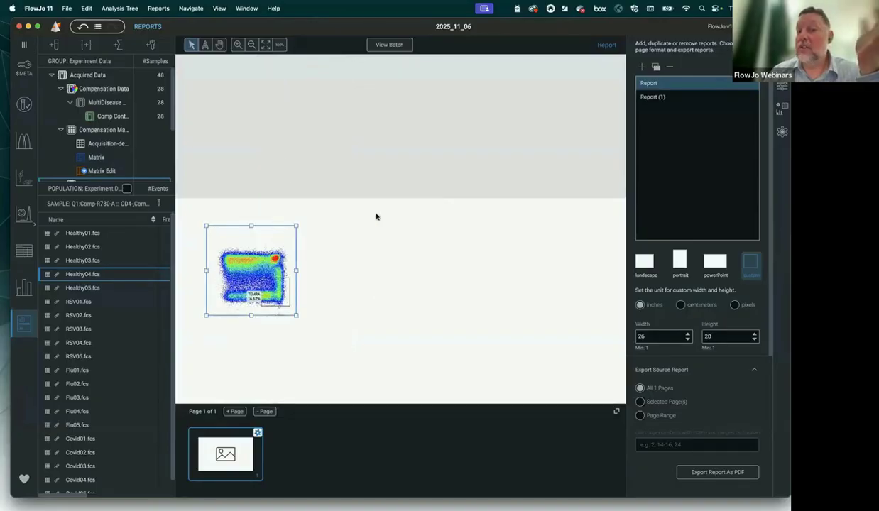
# Show all graph objects on the report plot again
pyautogui.rightClick(252, 241)
pyautogui.moveTo(305, 215)
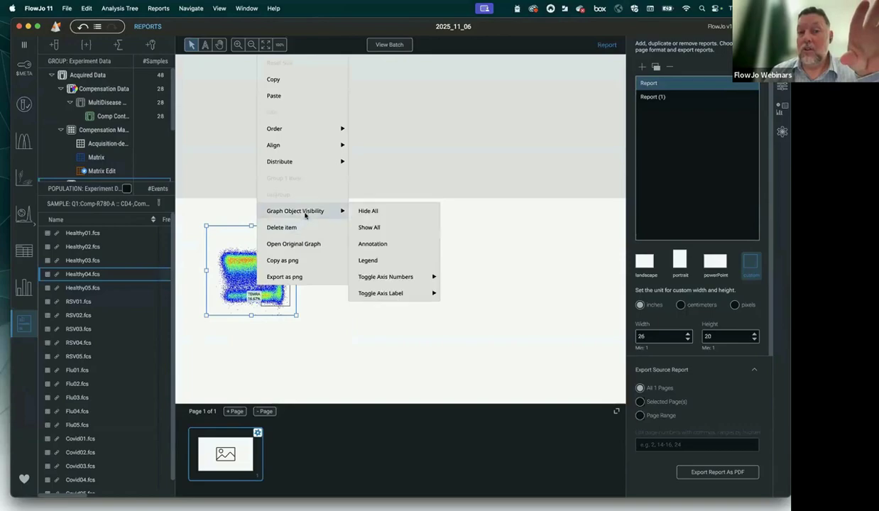
pyautogui.click(370, 226)
# Hide the plot's legend and its annotation
pyautogui.rightClick(276, 242)
pyautogui.moveTo(315, 211)
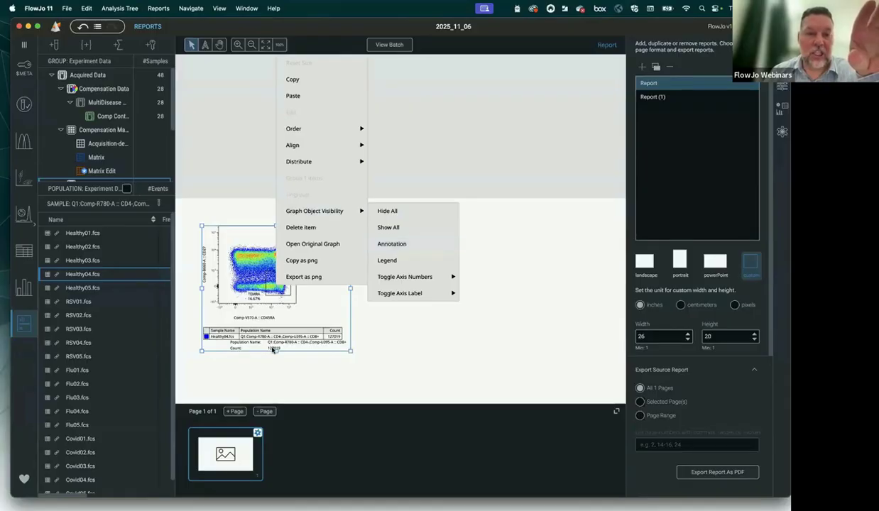
pyautogui.click(397, 244)
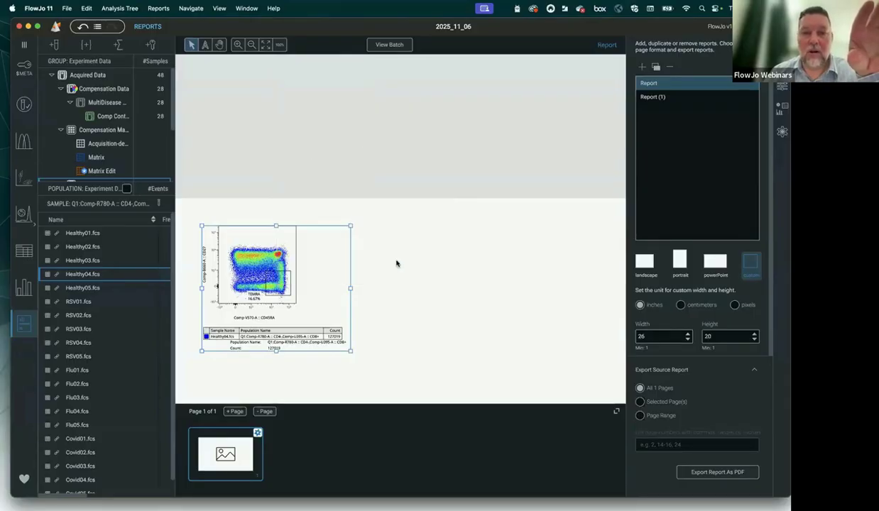
pyautogui.rightClick(259, 278)
pyautogui.moveTo(305, 211)
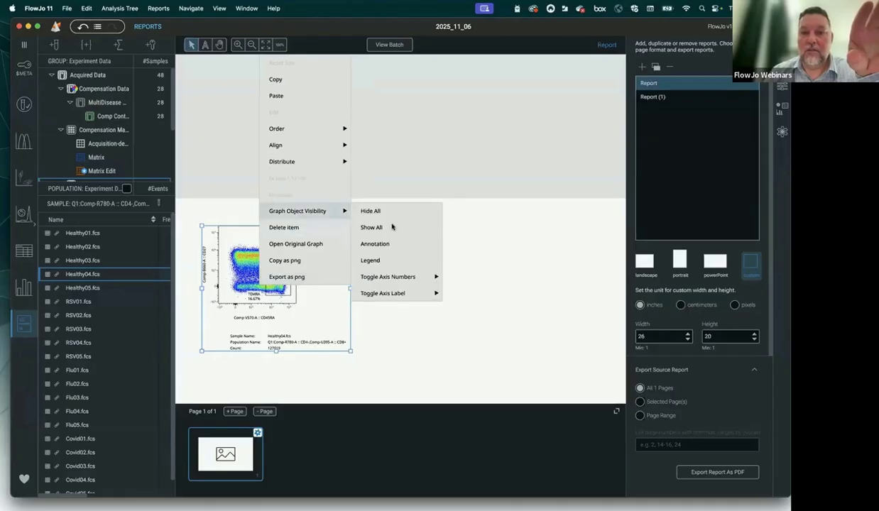
pyautogui.click(378, 246)
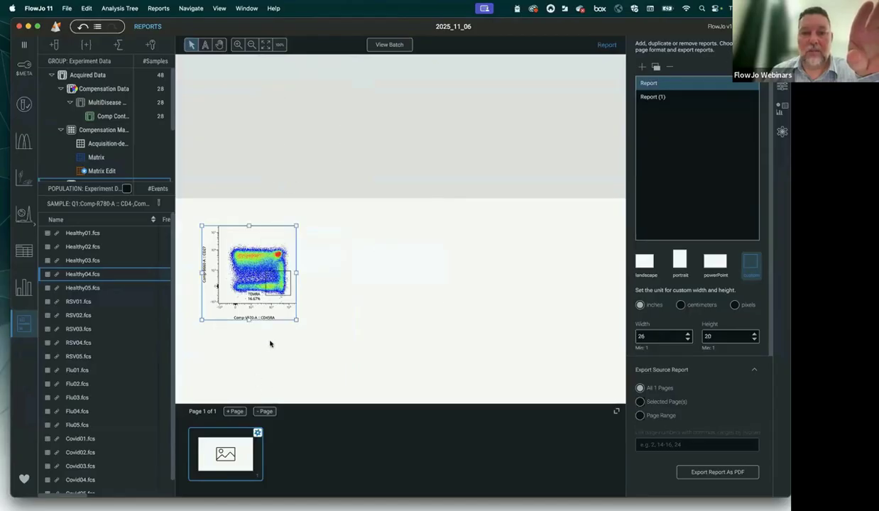
pyautogui.rightClick(262, 279)
pyautogui.moveTo(298, 211)
pyautogui.moveTo(383, 278)
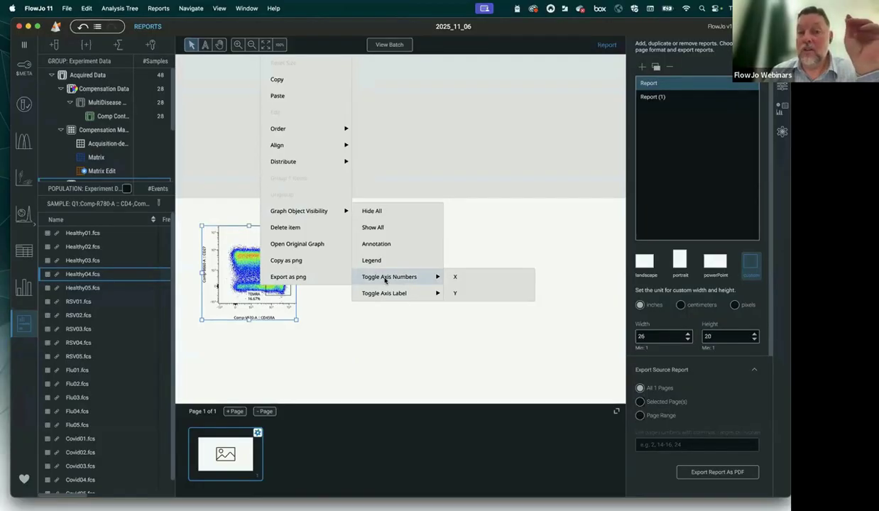
pyautogui.click(325, 331)
pyautogui.click(271, 287)
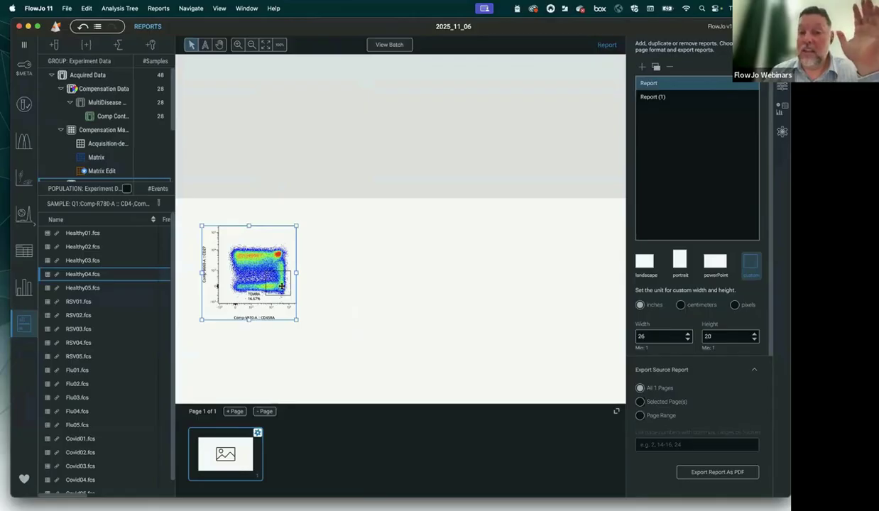
# Open the original graph behind the report plot and return to the Reports workspace
pyautogui.rightClick(260, 268)
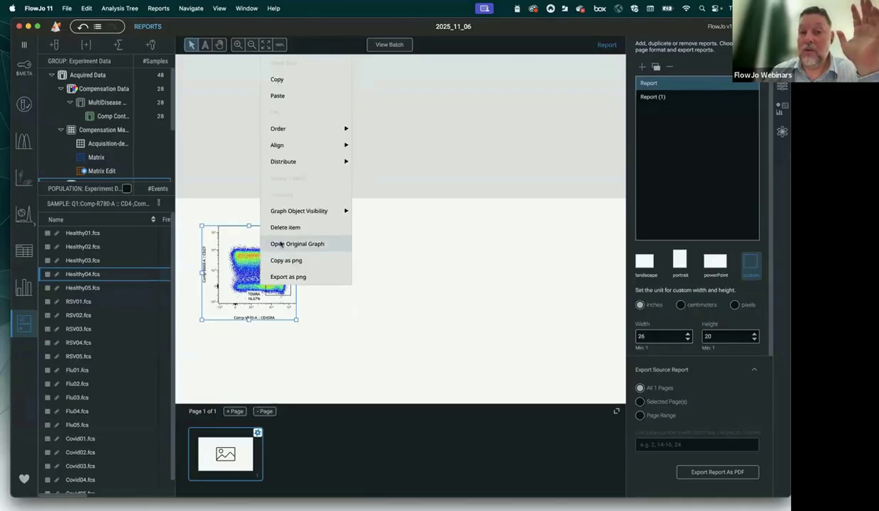
pyautogui.click(281, 244)
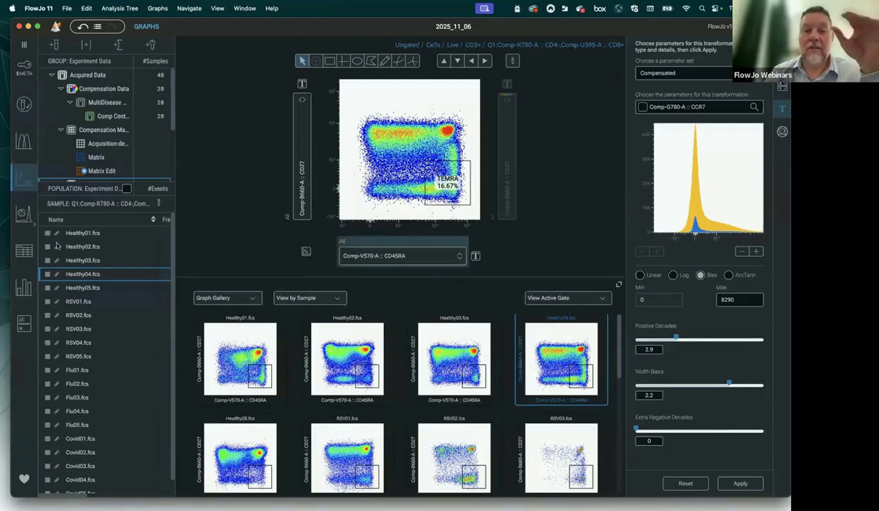
pyautogui.click(27, 324)
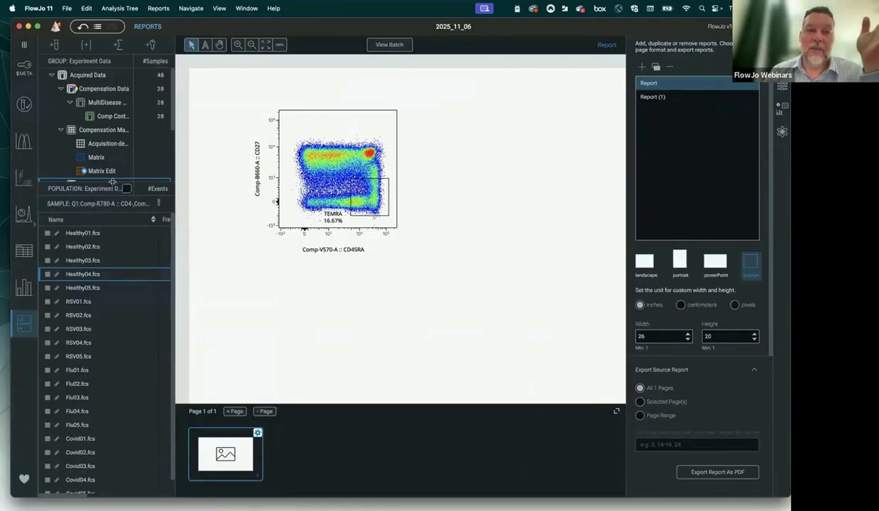
# Enlarge the group hierarchy pane, show the population hierarchy, and make room for both above the sample list
pyautogui.moveTo(112, 182); pyautogui.dragTo(99, 298)
pyautogui.click(158, 323)
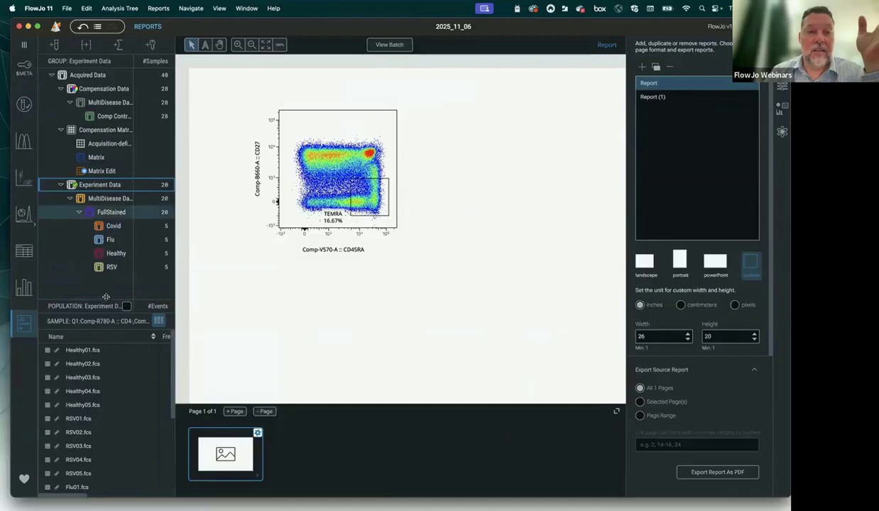
pyautogui.moveTo(125, 302); pyautogui.dragTo(125, 246)
# Move the plot toward the page's upper-left corner and select the Covid group
pyautogui.click(321, 179)
pyautogui.moveTo(321, 179); pyautogui.dragTo(281, 166)
pyautogui.click(121, 225)
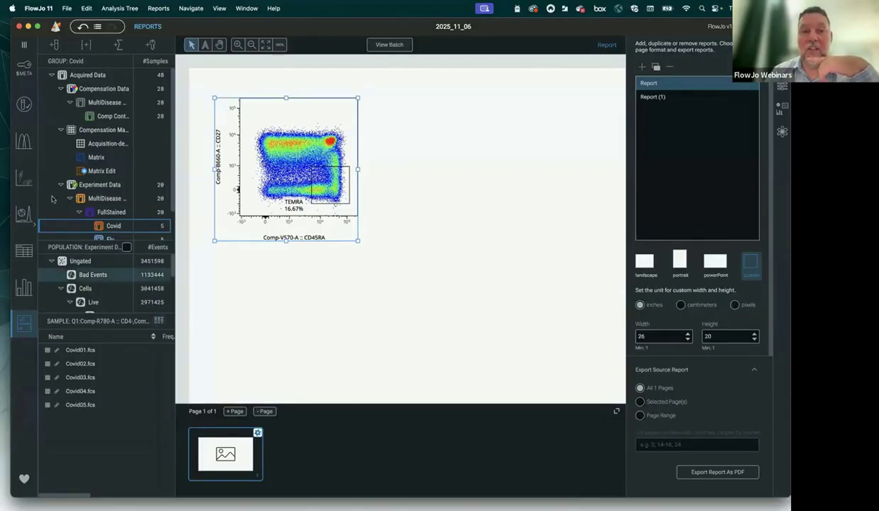
# In the Graphs workspace, view the Covid samples individually, show all the subgroups, and restore the concatenated view
pyautogui.click(24, 177)
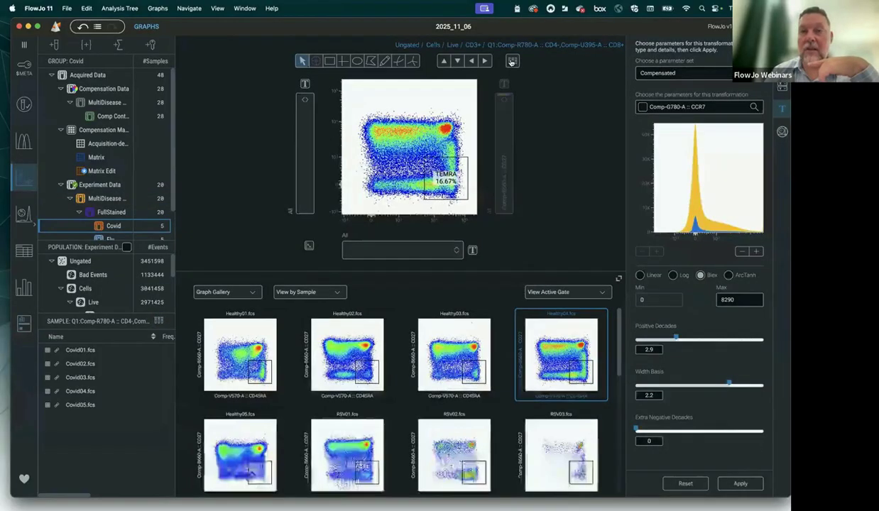
pyautogui.click(511, 62)
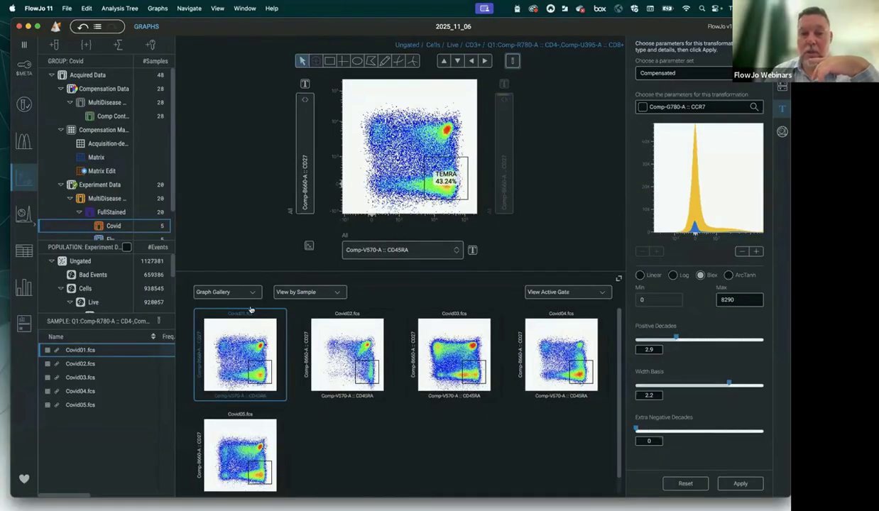
pyautogui.moveTo(100, 240); pyautogui.dragTo(102, 285)
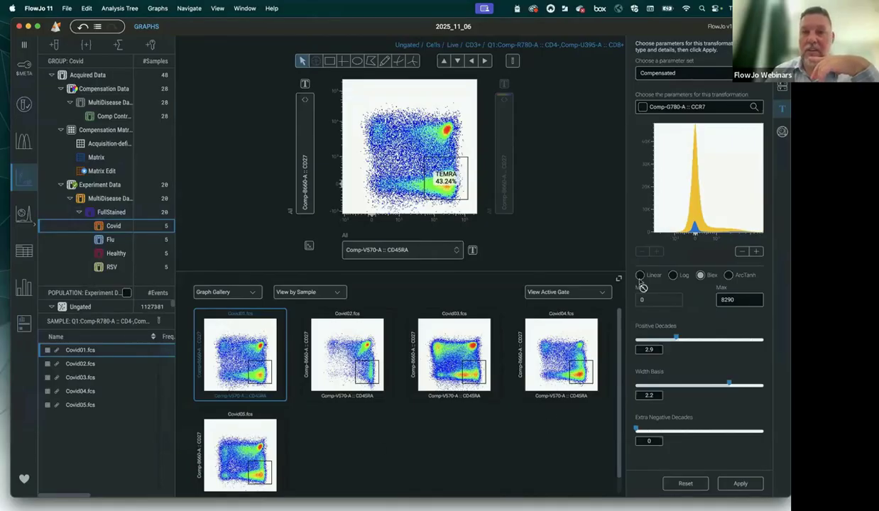
pyautogui.click(512, 61)
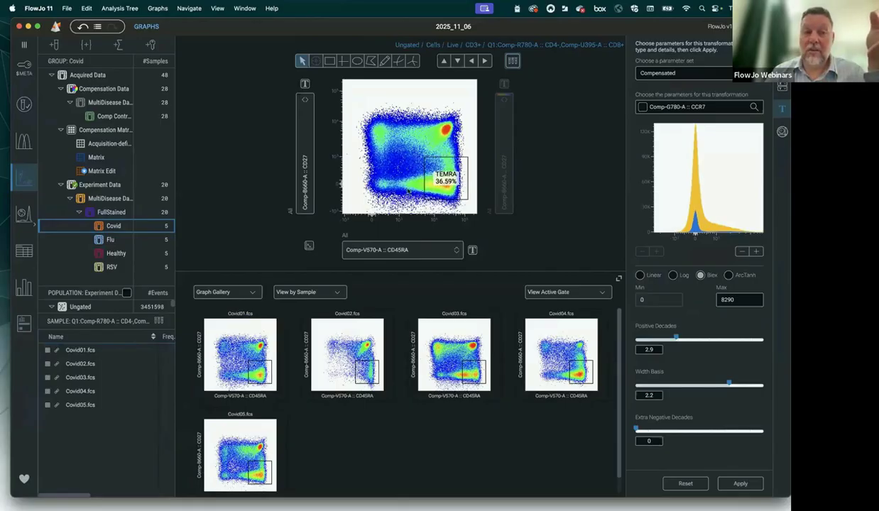
# Return to the Reports workspace and resize the tree panes to show the Covid group's population hierarchy down to Q1 and TEMRA
pyautogui.click(24, 321)
pyautogui.click(159, 322)
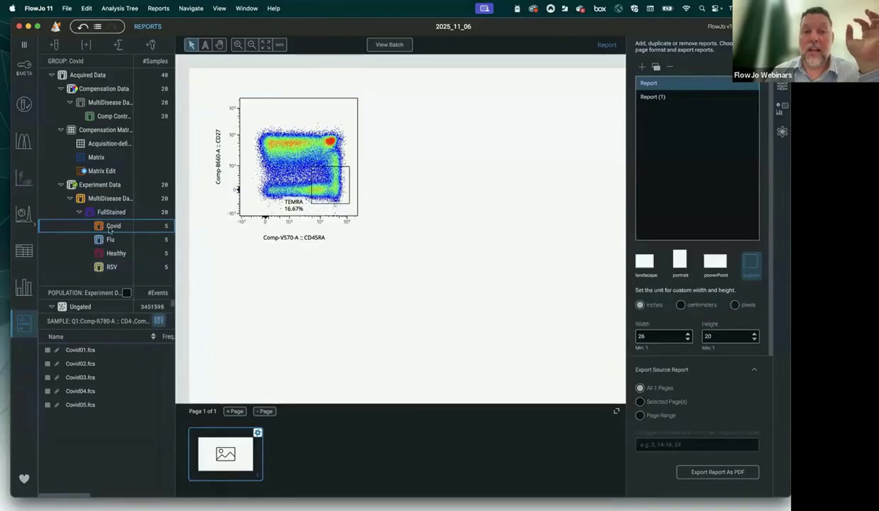
pyautogui.moveTo(99, 285); pyautogui.dragTo(98, 243)
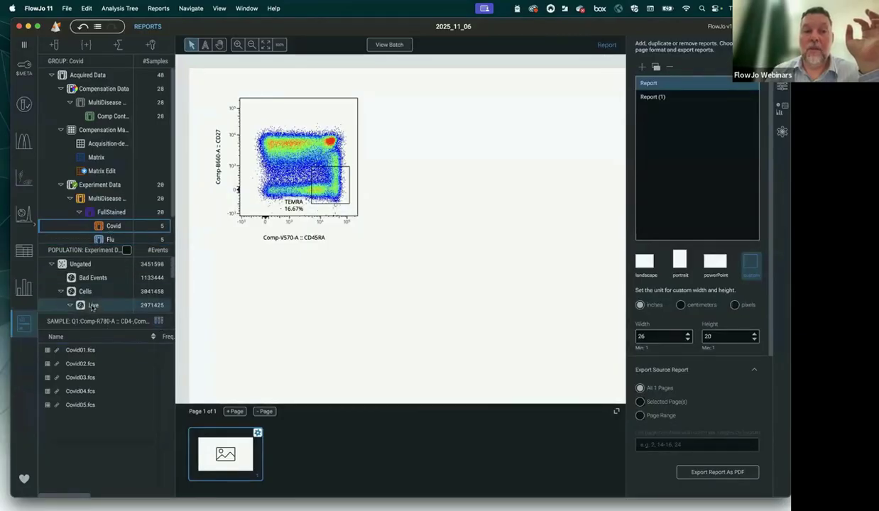
pyautogui.moveTo(95, 313); pyautogui.dragTo(98, 369)
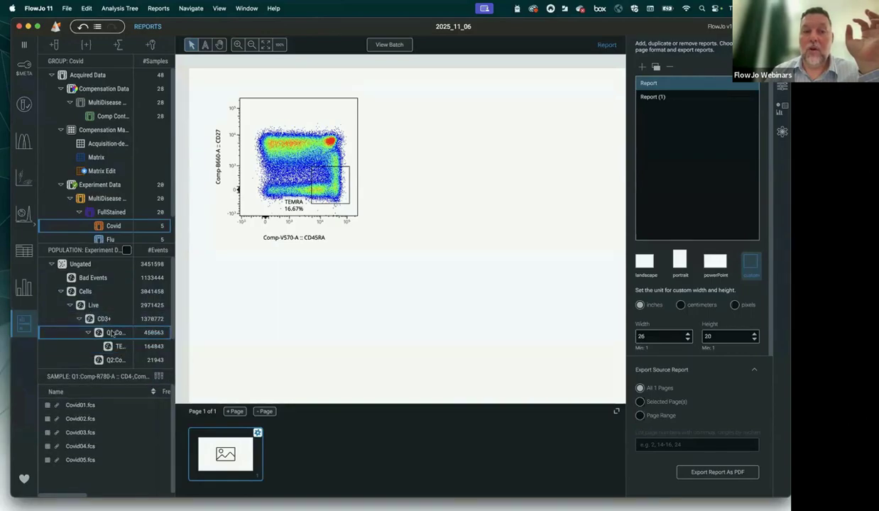
# Replace the report's existing plot with the Covid group's concatenated Q1 (CD4-, CD8+) plot, placed on the page with room to its left
pyautogui.click(270, 180)
pyautogui.press('Delete')
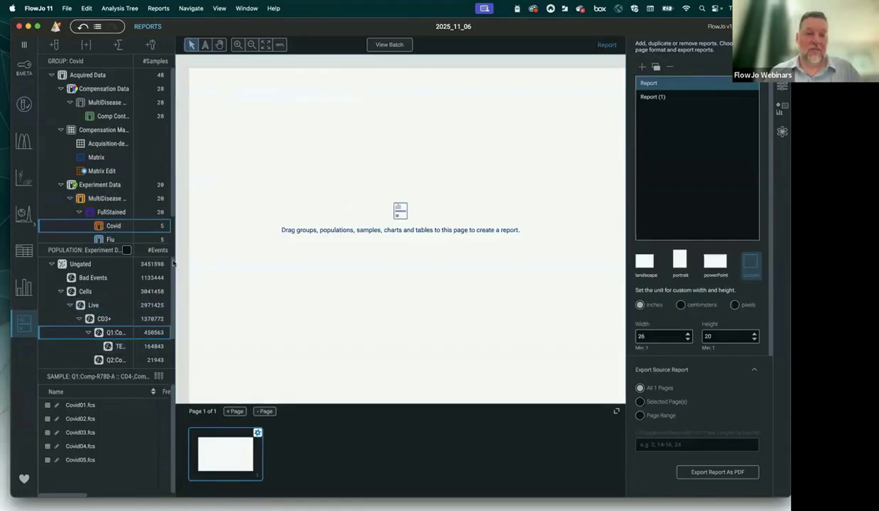
pyautogui.moveTo(112, 335)
pyautogui.mouseDown()
pyautogui.moveTo(273, 142)
pyautogui.moveTo(274, 151)
pyautogui.mouseUp()
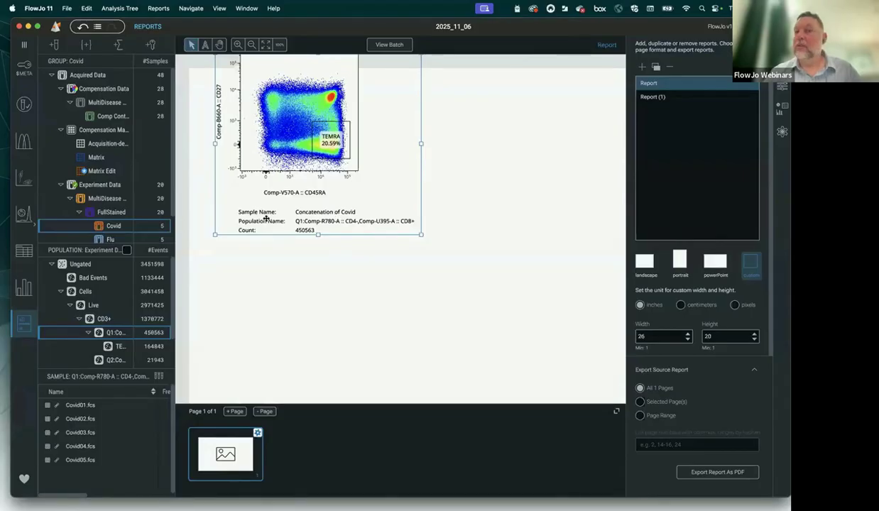
pyautogui.moveTo(291, 128); pyautogui.dragTo(448, 227)
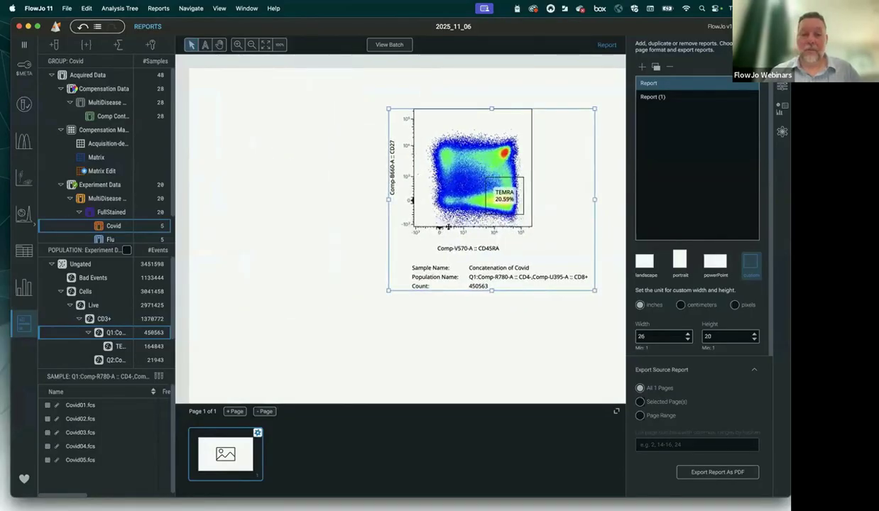
# Add the Flu group's concatenated Q1 population plot to the left of the Covid plot
pyautogui.click(110, 240)
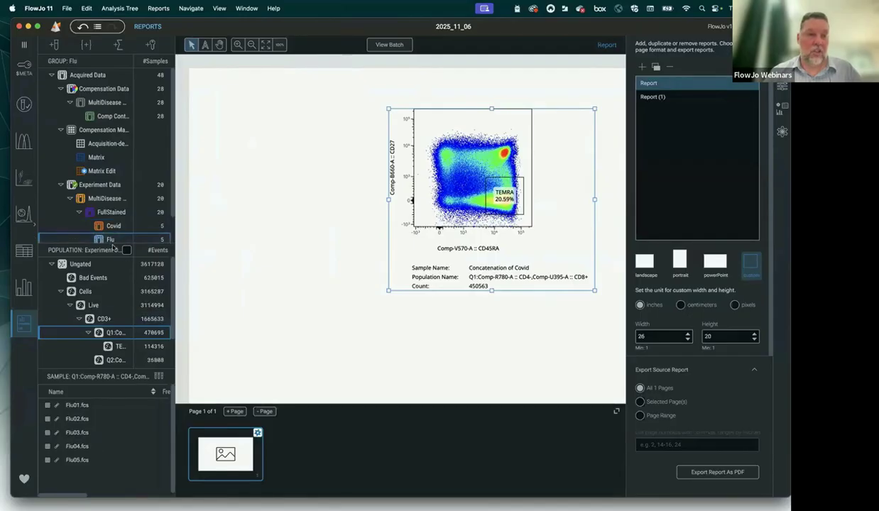
pyautogui.moveTo(112, 245); pyautogui.dragTo(113, 279)
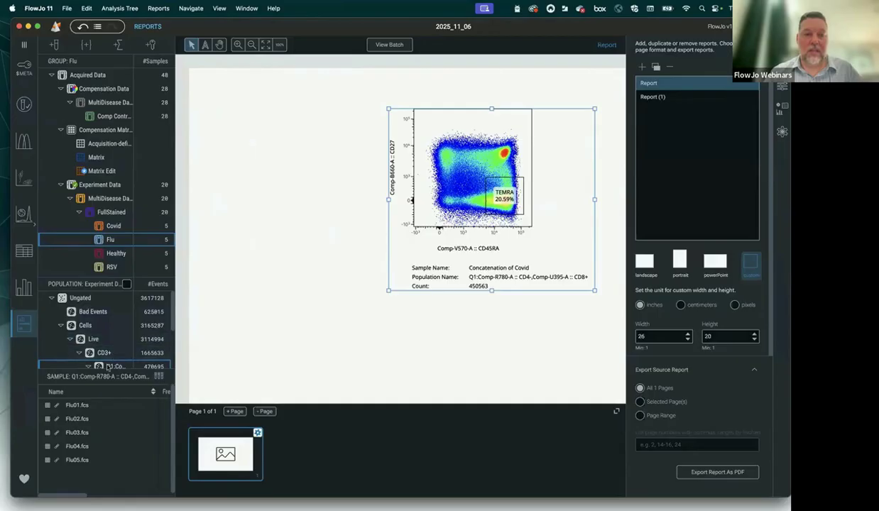
pyautogui.moveTo(154, 339); pyautogui.dragTo(282, 119)
pyautogui.click(250, 45)
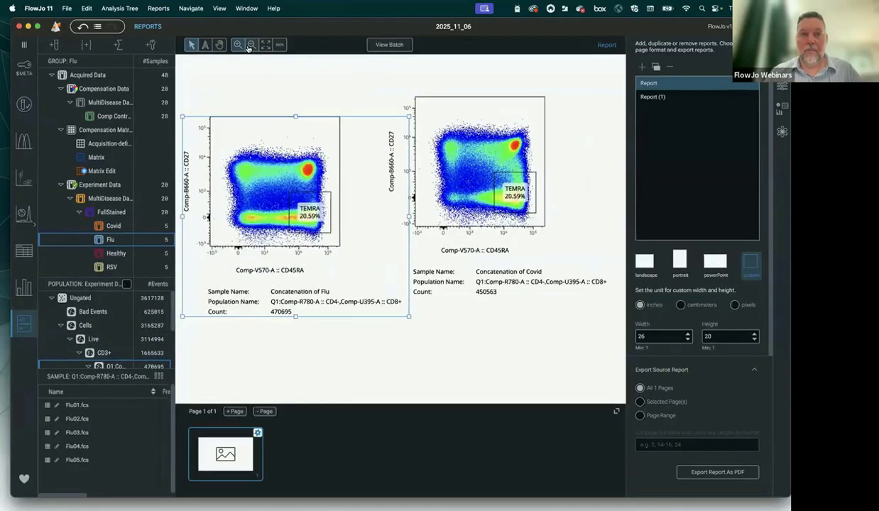
pyautogui.click(249, 46)
pyautogui.click(250, 47)
# Fit the whole page in view and arrange the Flu and Covid plots side by side in its upper-right area
pyautogui.moveTo(429, 182); pyautogui.dragTo(469, 195)
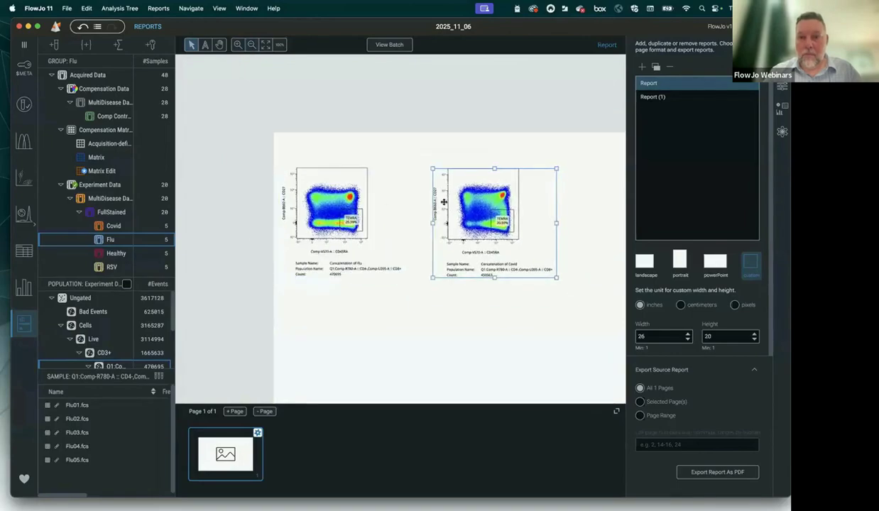
pyautogui.click(343, 201)
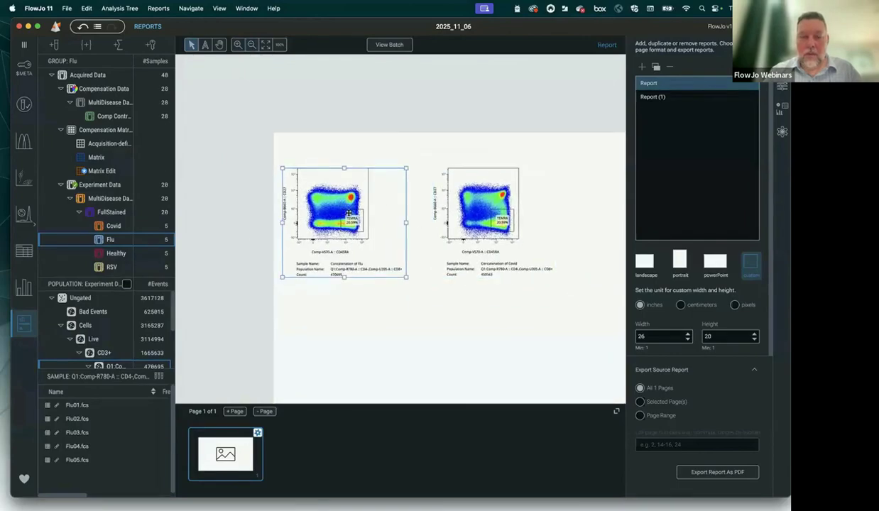
pyautogui.moveTo(368, 307); pyautogui.dragTo(375, 351)
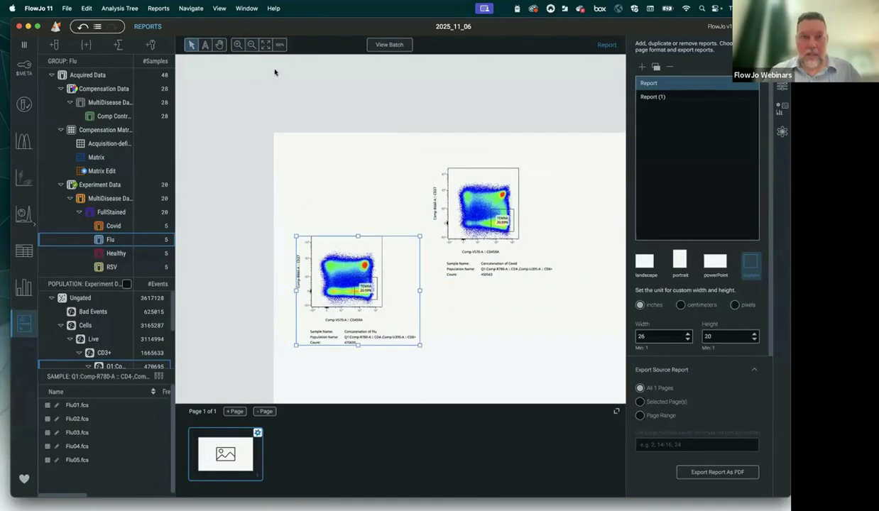
pyautogui.click(266, 44)
pyautogui.moveTo(331, 119); pyautogui.dragTo(483, 165)
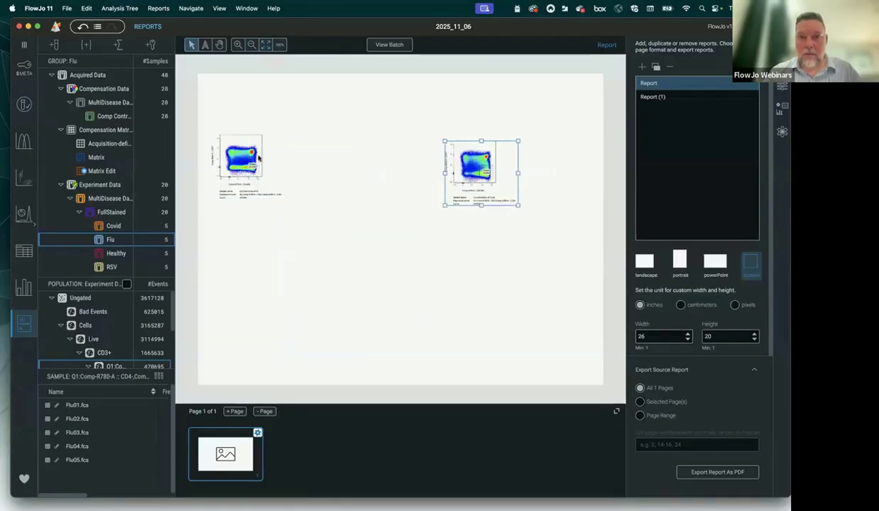
pyautogui.moveTo(239, 157); pyautogui.dragTo(374, 160)
pyautogui.moveTo(470, 177); pyautogui.dragTo(501, 176)
pyautogui.moveTo(402, 153); pyautogui.dragTo(436, 151)
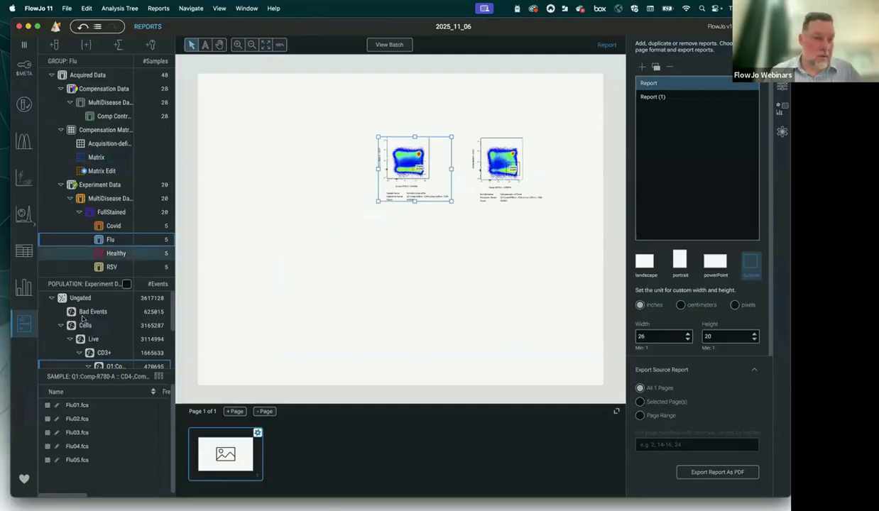
# Add the Healthy group's concatenated Q1 plot and arrange it in a row with the Flu and Covid plots near the page's upper edge
pyautogui.click(117, 254)
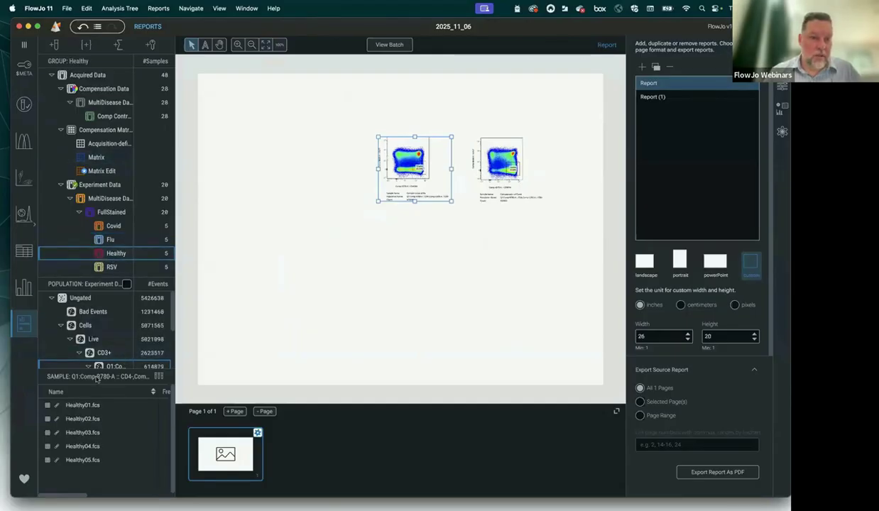
pyautogui.moveTo(105, 365)
pyautogui.mouseDown()
pyautogui.moveTo(239, 159)
pyautogui.moveTo(248, 176)
pyautogui.mouseUp()
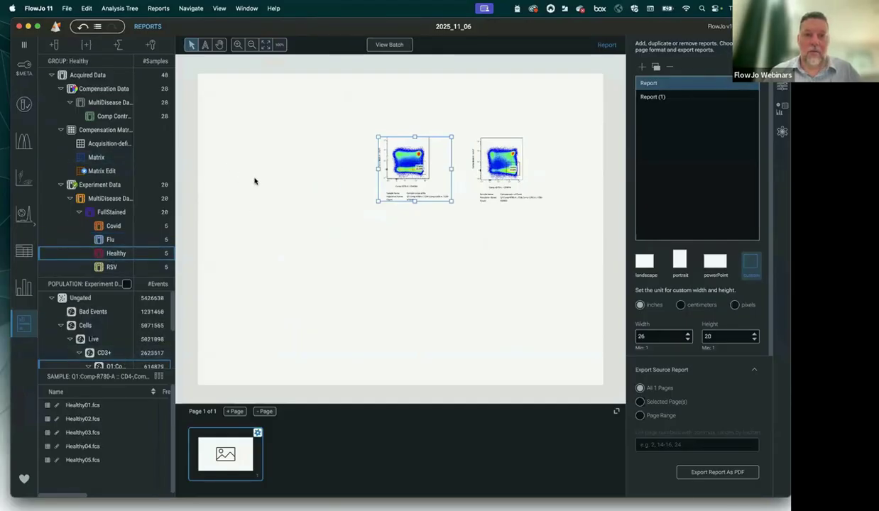
pyautogui.moveTo(387, 171)
pyautogui.mouseDown()
pyautogui.moveTo(402, 132)
pyautogui.moveTo(392, 132)
pyautogui.mouseUp()
pyautogui.moveTo(239, 134); pyautogui.dragTo(267, 98)
pyautogui.moveTo(484, 160); pyautogui.dragTo(502, 117)
pyautogui.click(433, 122)
pyautogui.moveTo(433, 122); pyautogui.dragTo(452, 123)
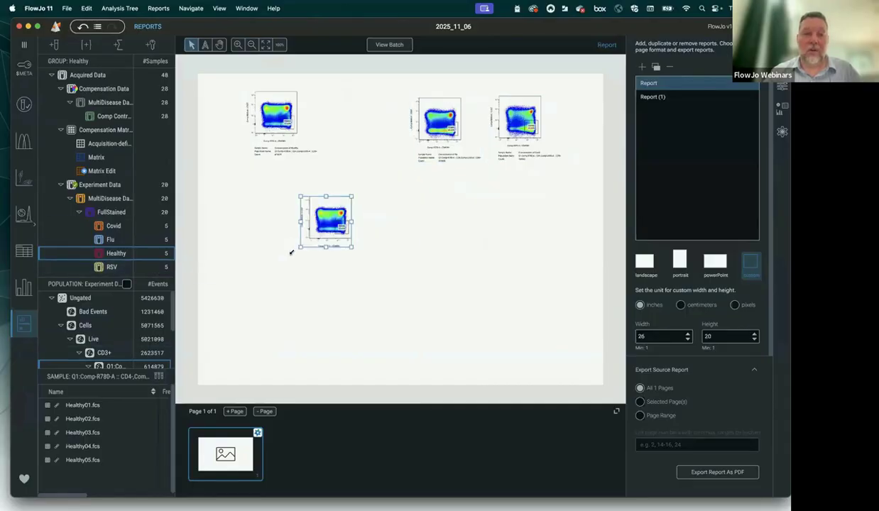
# Enlarge the population hierarchy pane, reposition the two Healthy plots in the row, and delete the second one
pyautogui.moveTo(354, 205)
pyautogui.mouseDown()
pyautogui.moveTo(381, 128)
pyautogui.moveTo(378, 109)
pyautogui.mouseUp()
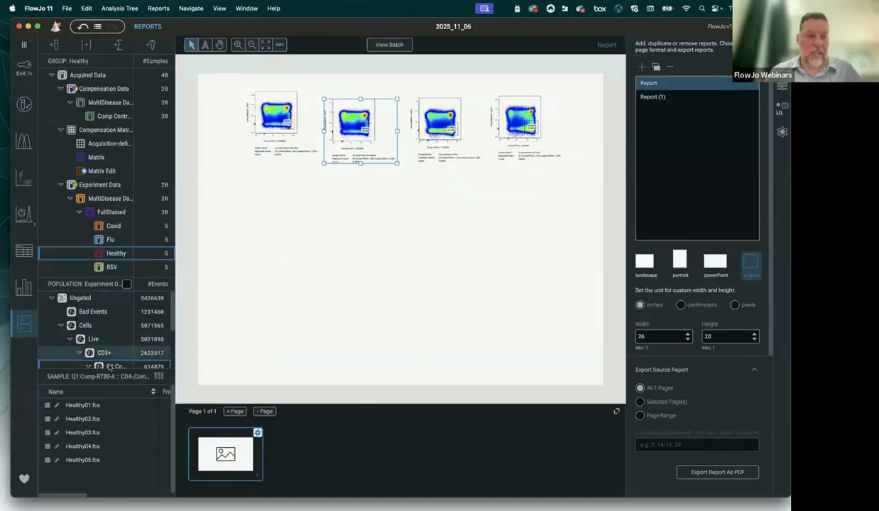
pyautogui.moveTo(106, 369); pyautogui.dragTo(108, 415)
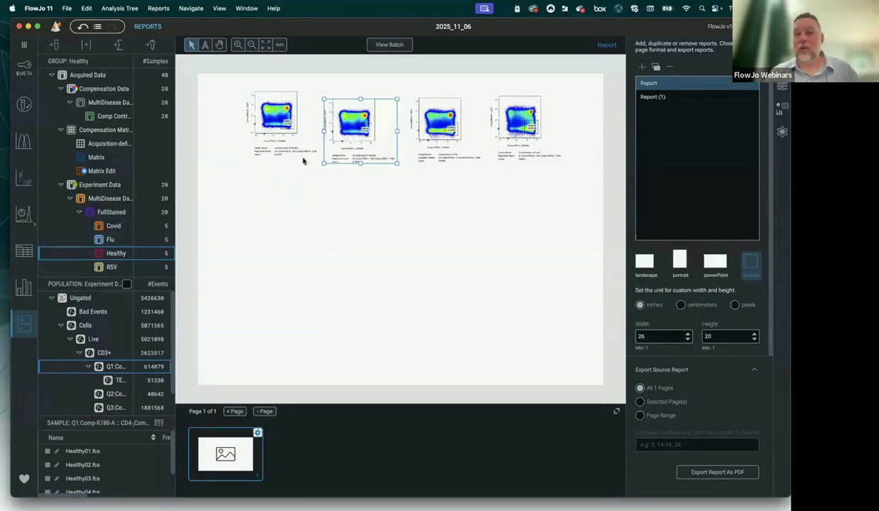
pyautogui.moveTo(340, 129); pyautogui.dragTo(340, 123)
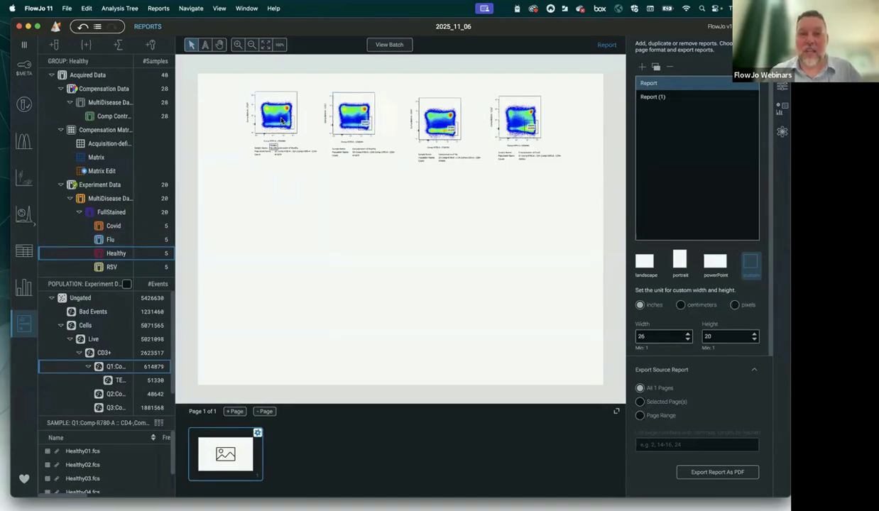
pyautogui.moveTo(282, 121); pyautogui.dragTo(272, 133)
pyautogui.click(345, 124)
pyautogui.moveTo(345, 124); pyautogui.dragTo(345, 137)
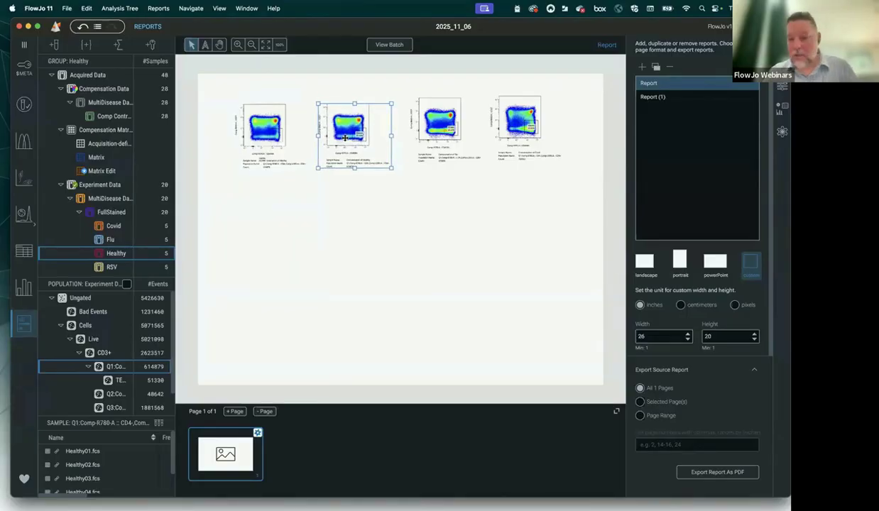
pyautogui.press('Delete')
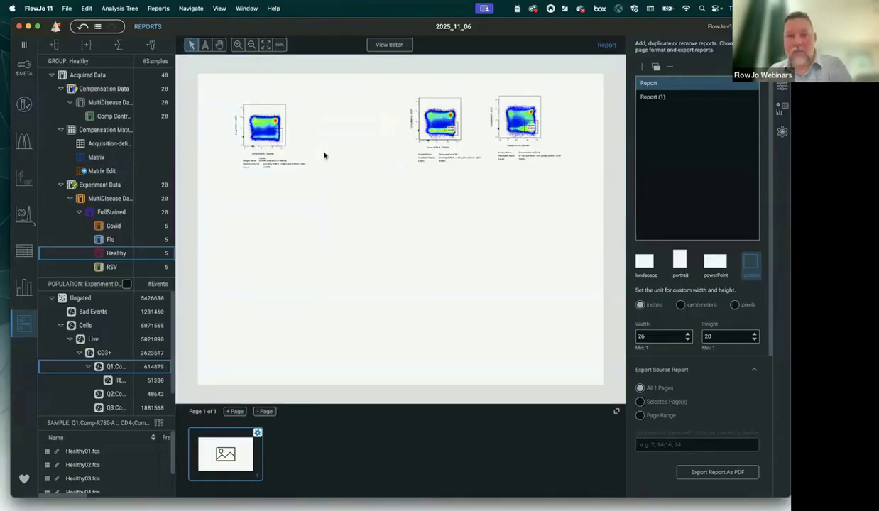
# Add the RSV group's concatenated Q1 plot between Healthy and Flu and roughly line up the four plots in a row
pyautogui.click(110, 269)
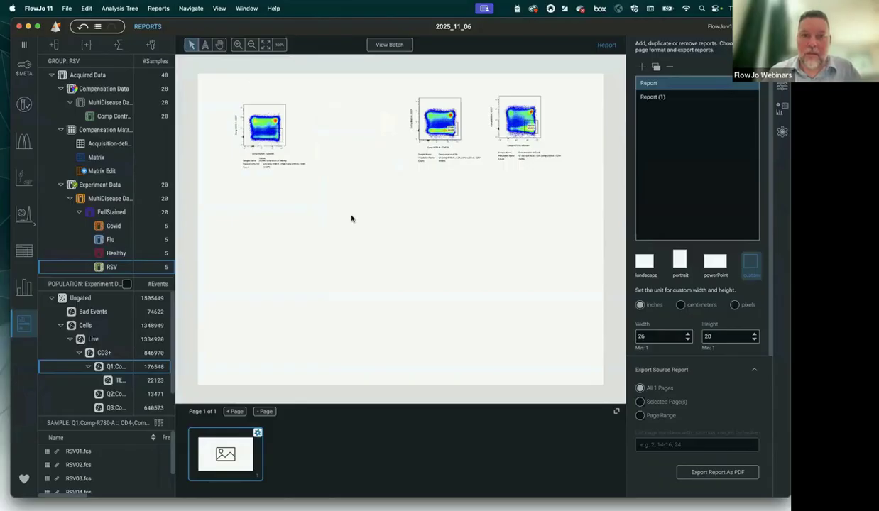
pyautogui.moveTo(330, 182); pyautogui.dragTo(335, 163)
pyautogui.moveTo(427, 131); pyautogui.dragTo(425, 140)
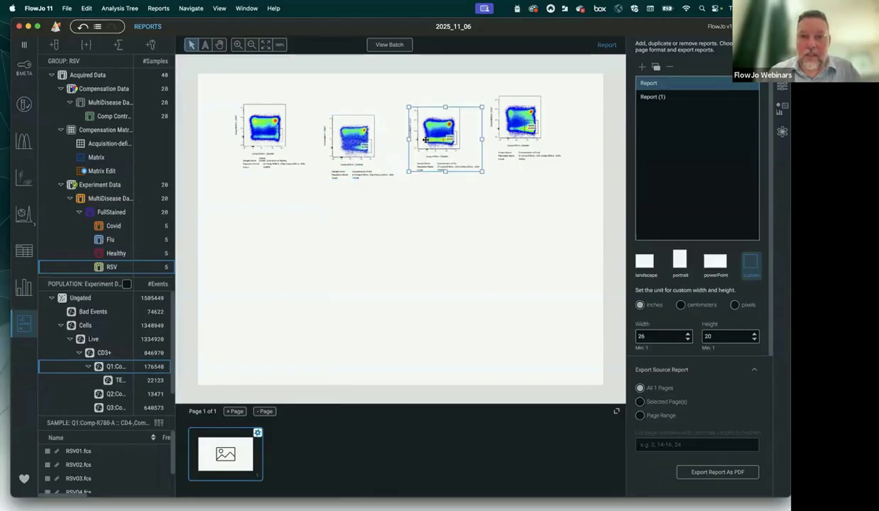
pyautogui.moveTo(355, 141); pyautogui.dragTo(352, 127)
pyautogui.click(435, 132)
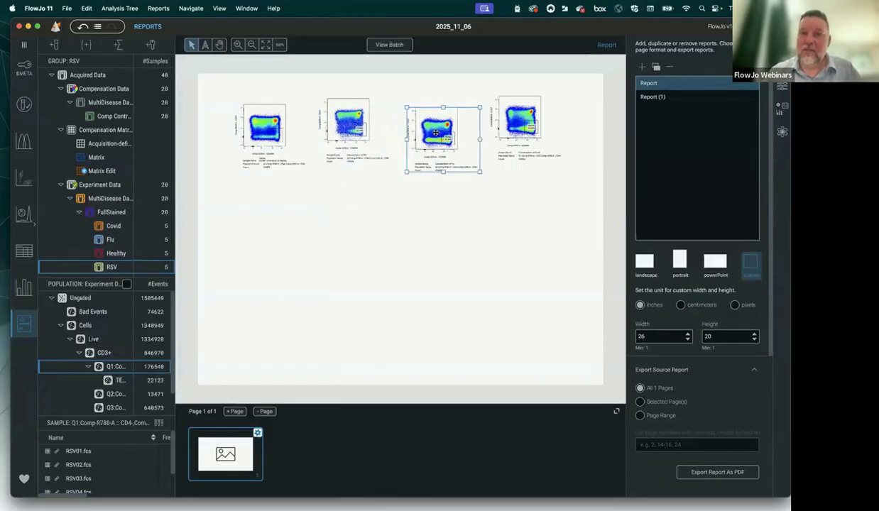
pyautogui.moveTo(435, 133); pyautogui.dragTo(431, 130)
pyautogui.moveTo(506, 122); pyautogui.dragTo(504, 129)
# Select the four concatenated plots in the row and set their plot resolution to 512
pyautogui.moveTo(587, 149); pyautogui.dragTo(243, 84)
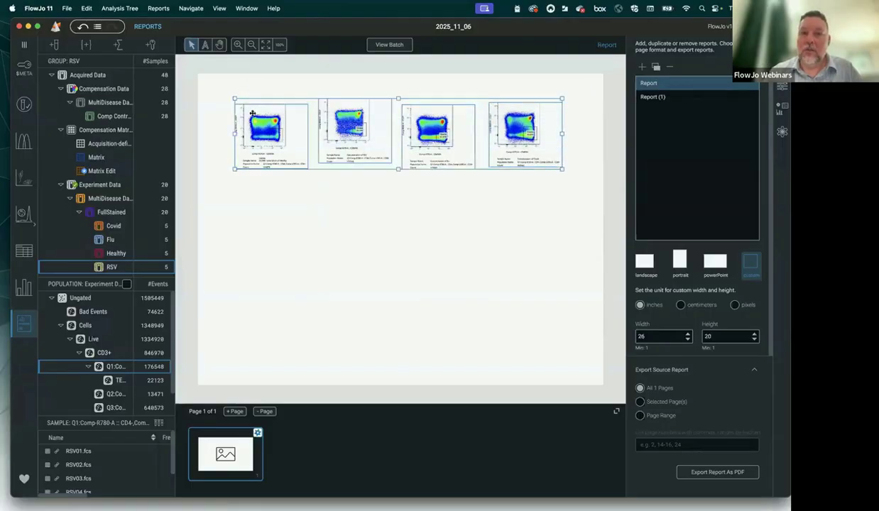
pyautogui.click(781, 135)
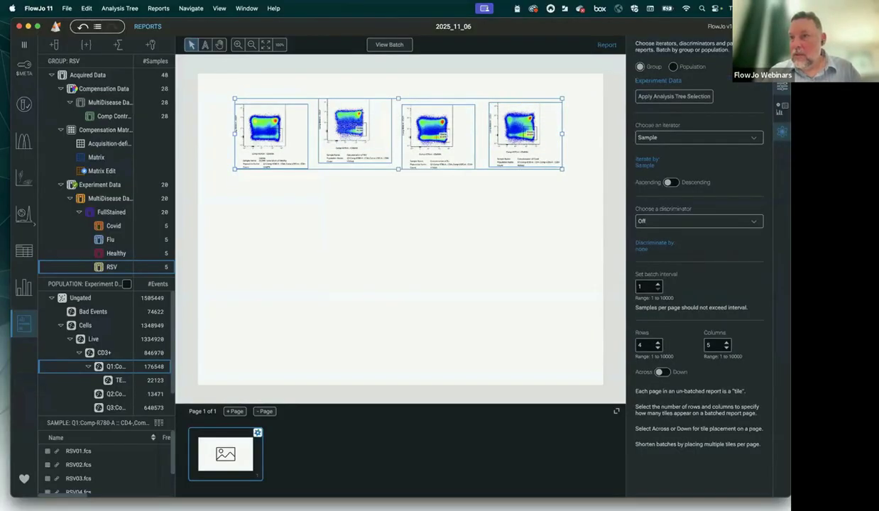
pyautogui.click(781, 86)
pyautogui.click(700, 356)
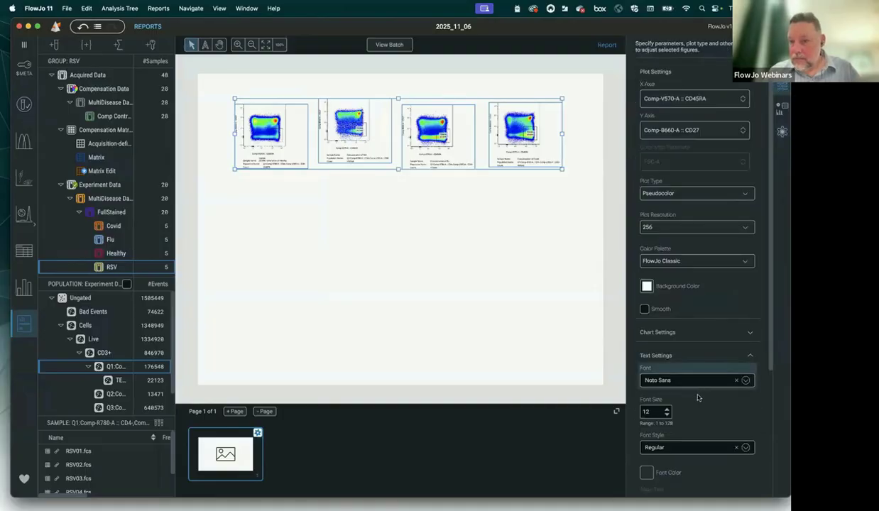
pyautogui.click(750, 359)
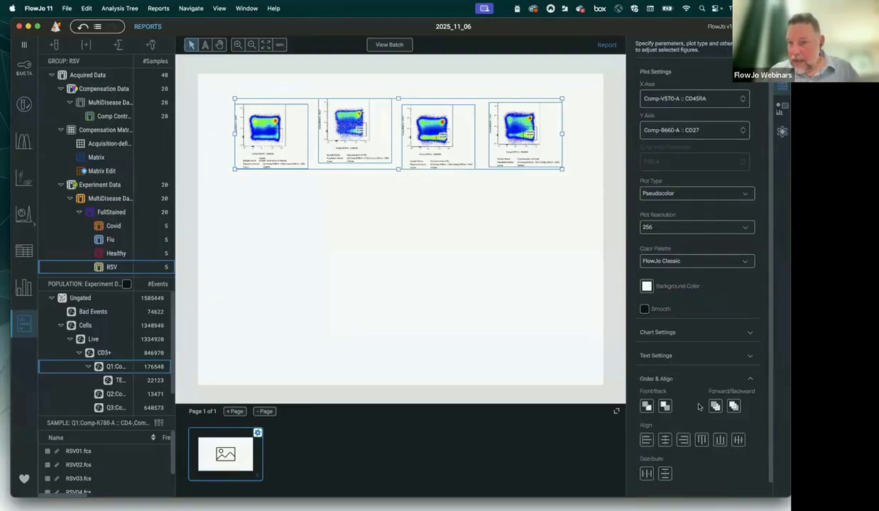
pyautogui.click(750, 359)
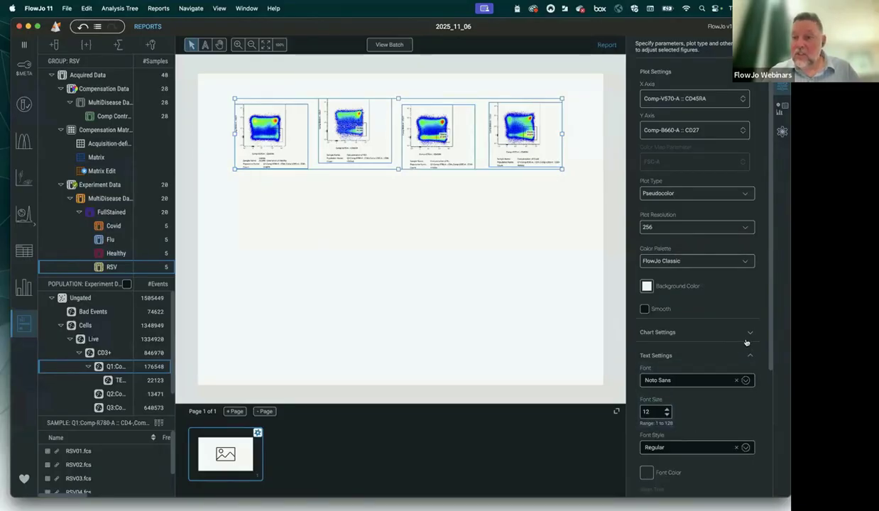
pyautogui.click(745, 359)
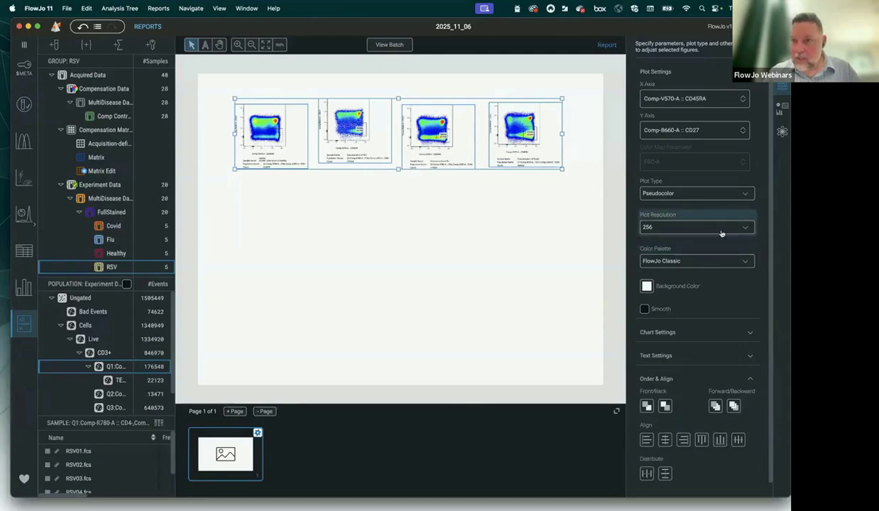
pyautogui.click(745, 229)
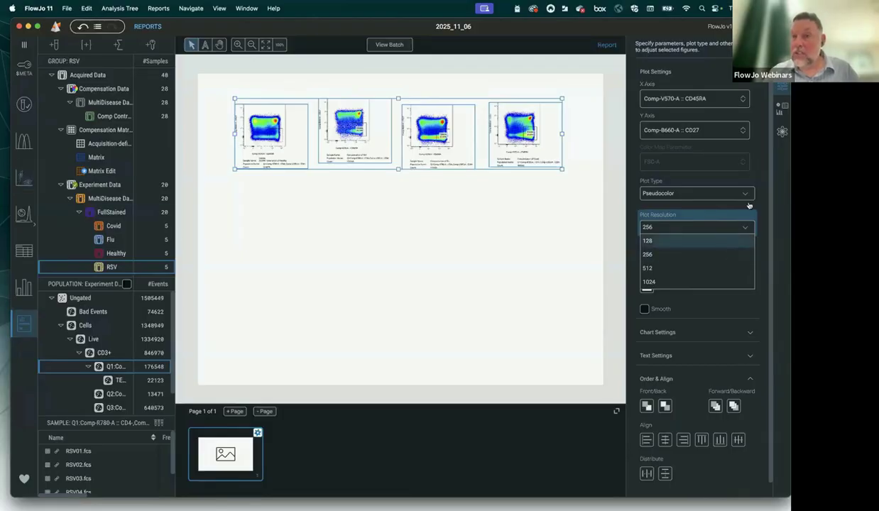
pyautogui.click(663, 268)
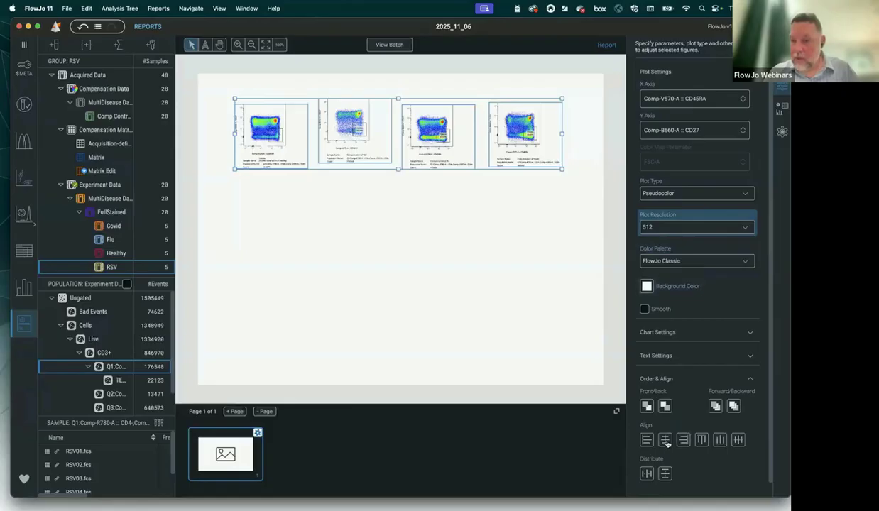
# Align the four selected plots along their top edges and distribute them evenly horizontally
pyautogui.click(702, 441)
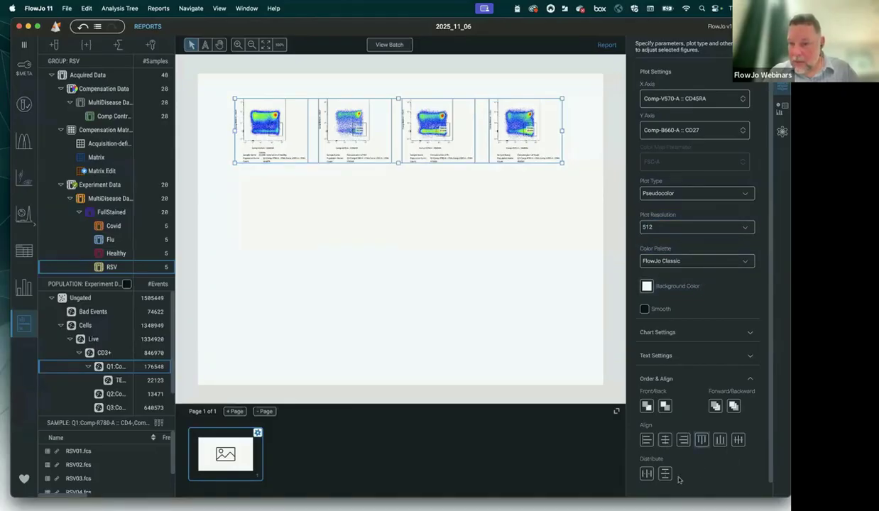
pyautogui.click(645, 473)
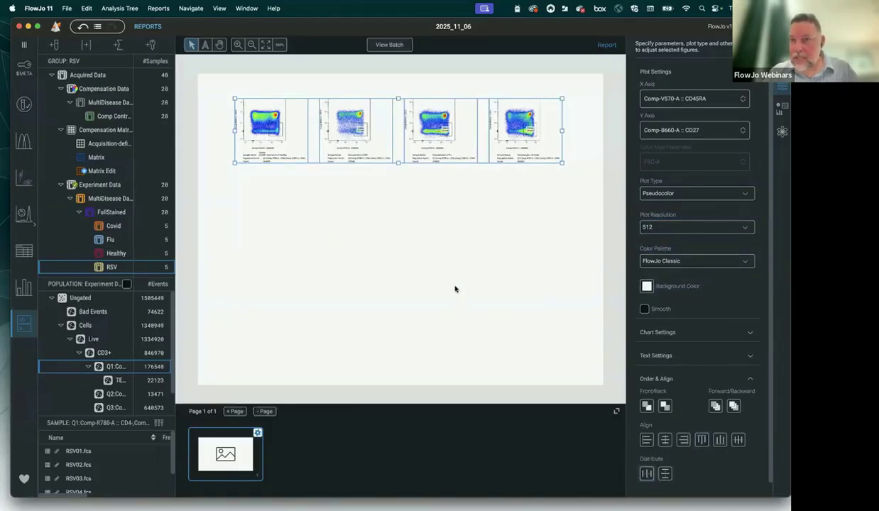
pyautogui.click(674, 193)
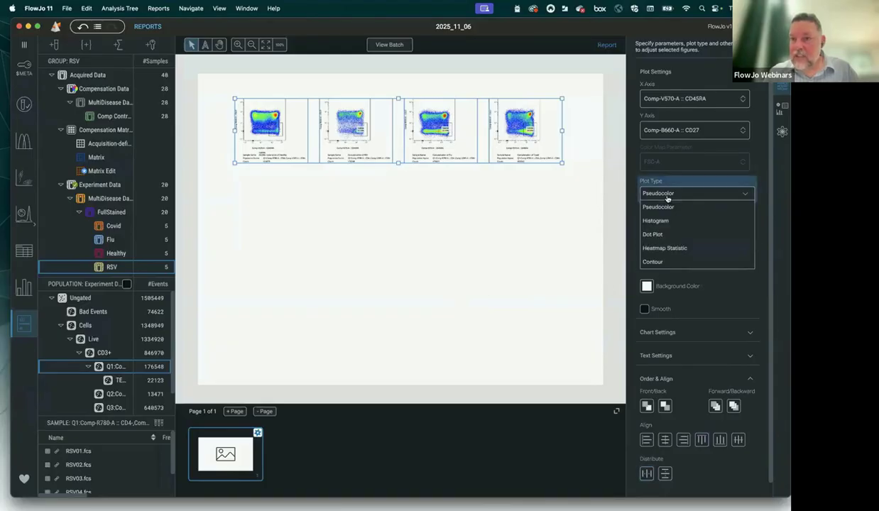
pyautogui.click(611, 235)
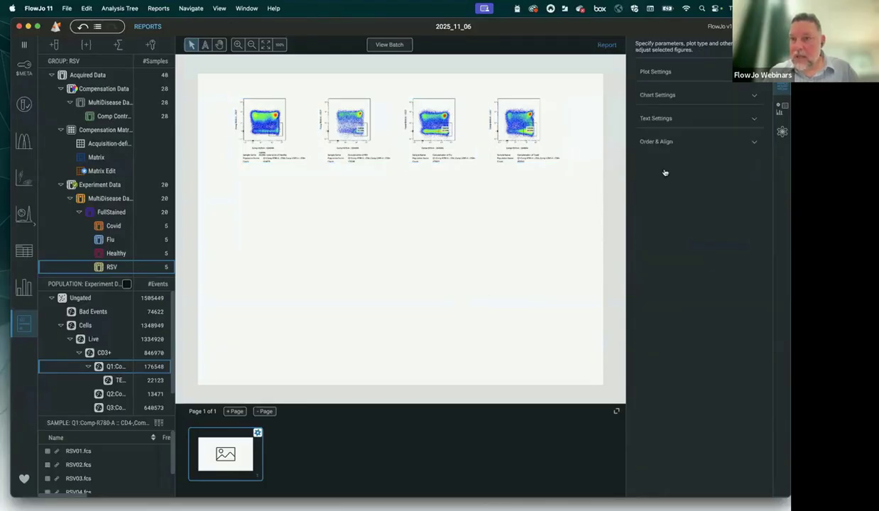
pyautogui.click(754, 72)
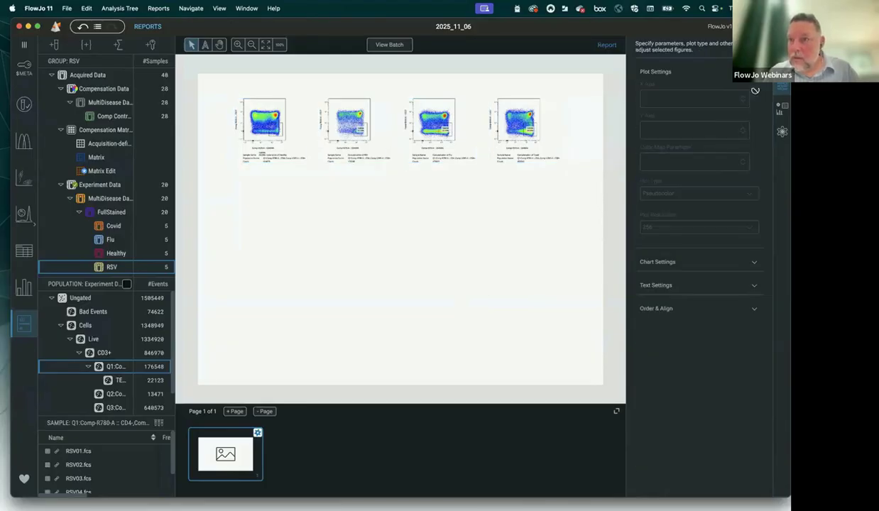
pyautogui.click(753, 72)
pyautogui.click(754, 71)
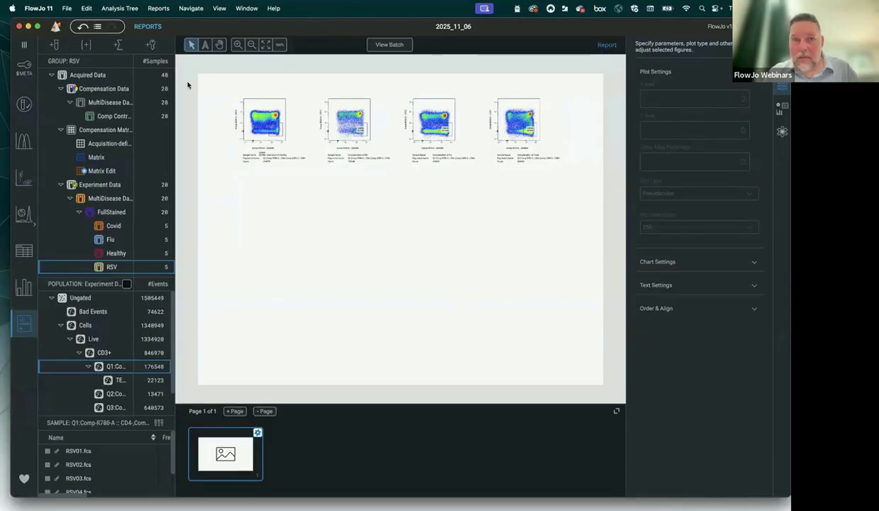
# Duplicate the row of four plots and place the copies as a second row directly beneath the originals
pyautogui.moveTo(203, 88); pyautogui.dragTo(596, 184)
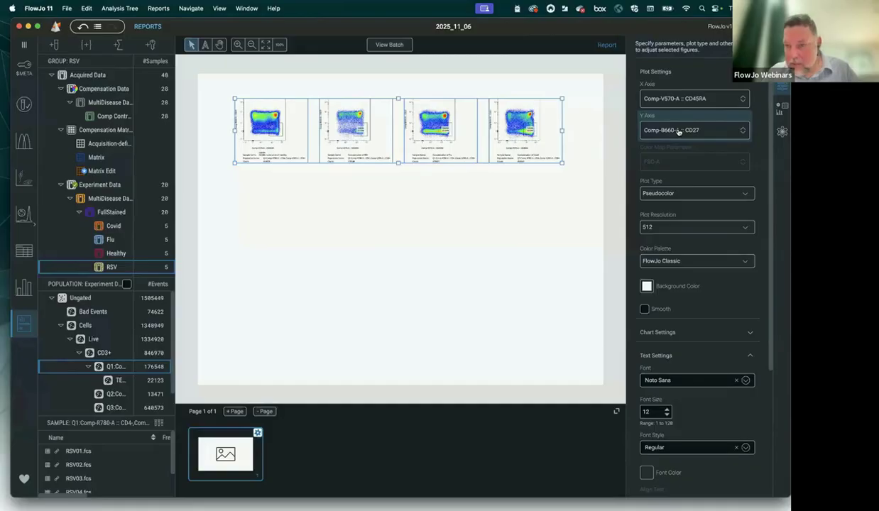
pyautogui.rightClick(429, 142)
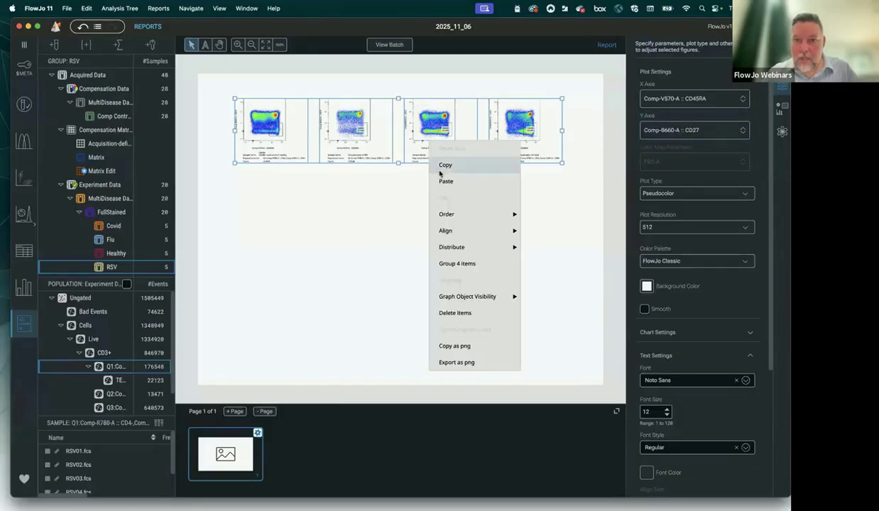
pyautogui.click(440, 166)
pyautogui.rightClick(394, 59)
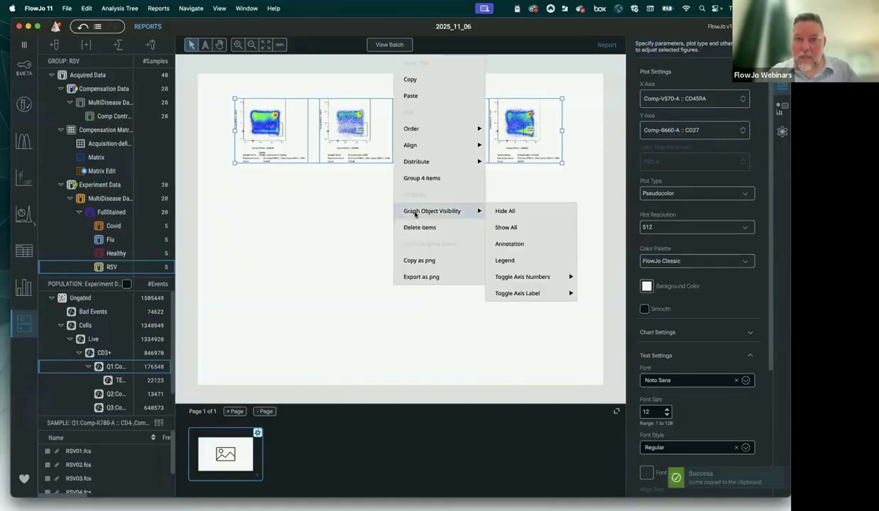
pyautogui.click(416, 96)
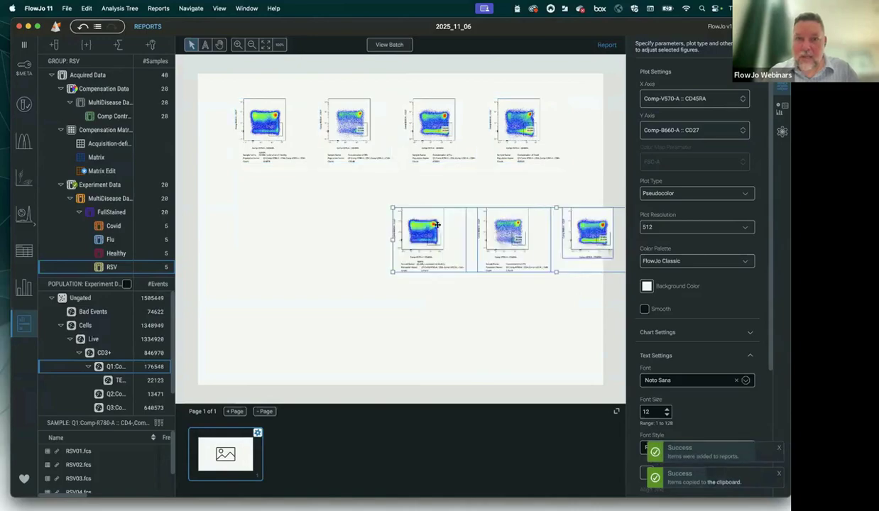
pyautogui.moveTo(490, 224); pyautogui.dragTo(323, 200)
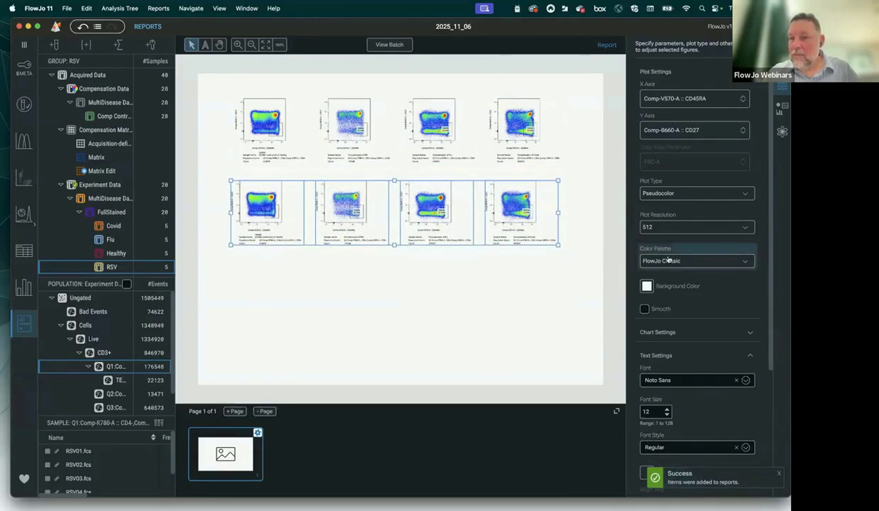
# Change the second row's plots to Heatmap Statistic with Comp-G780-A :: CCR7 as the color map parameter
pyautogui.click(663, 197)
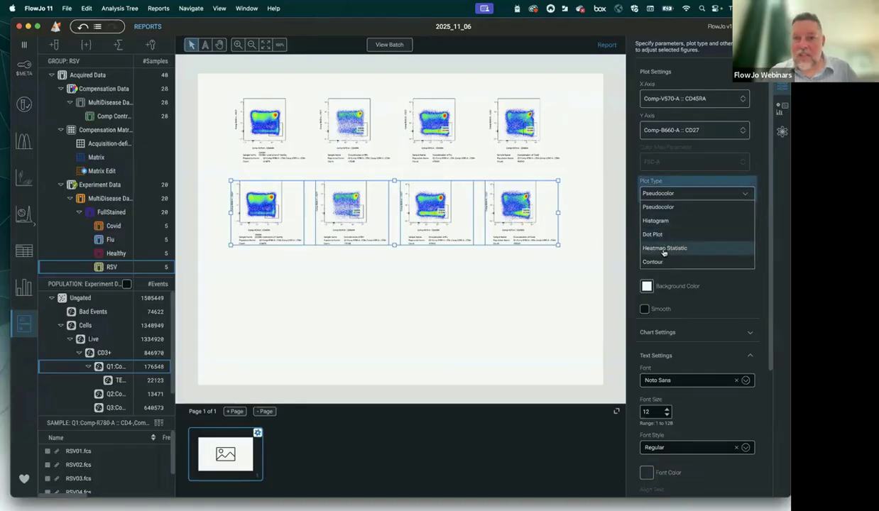
pyautogui.click(663, 252)
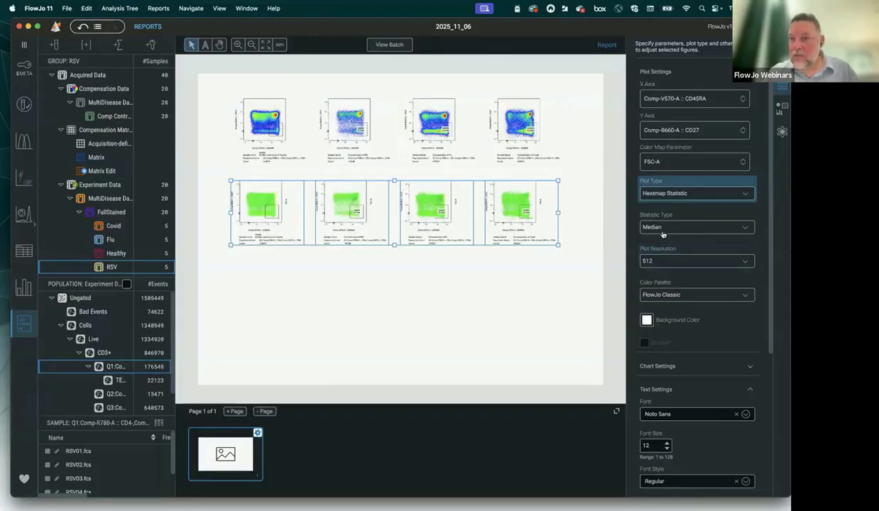
pyautogui.click(673, 166)
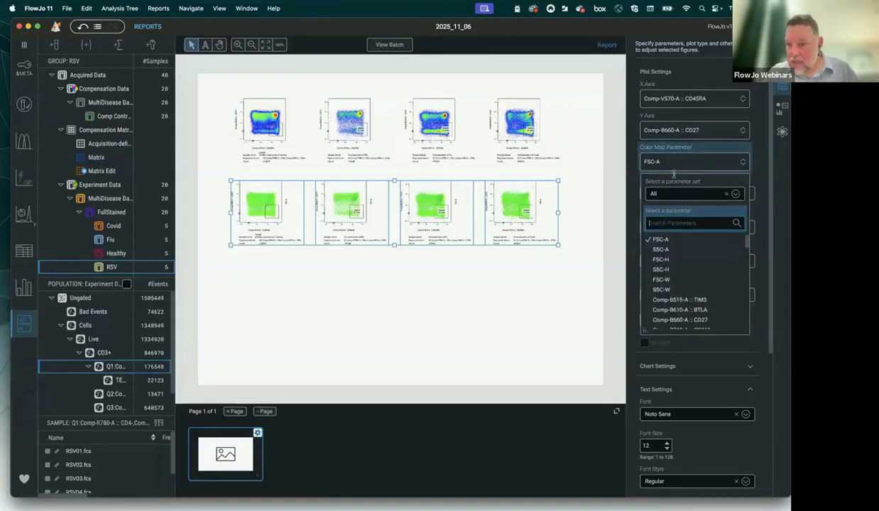
pyautogui.scroll(-6, 705, 286)
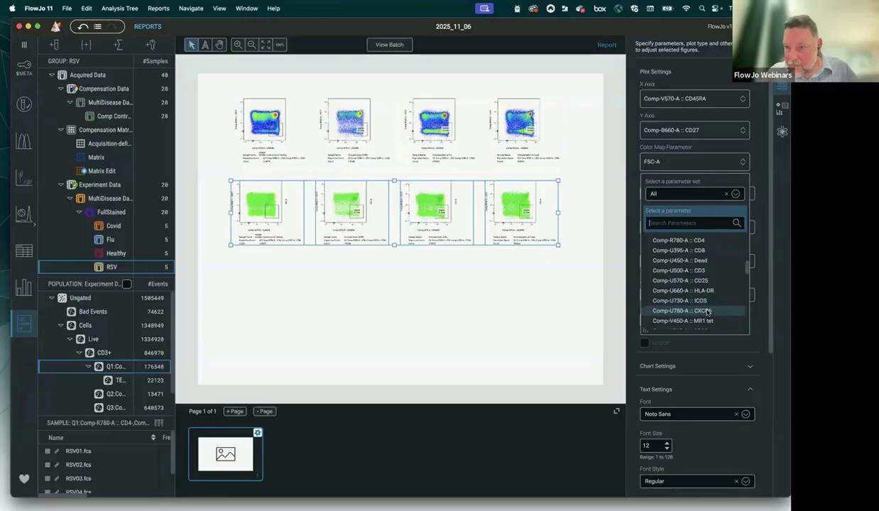
pyautogui.write('ccr7')
pyautogui.press('Return')
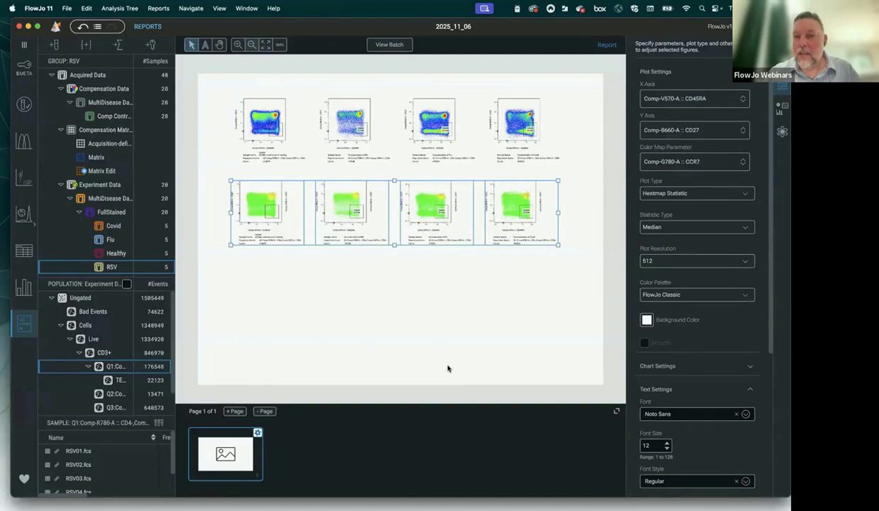
# Move the TEMRA gate label on the first-row Flu plot to the lower left, outside its gate
pyautogui.click(238, 44)
pyautogui.click(237, 44)
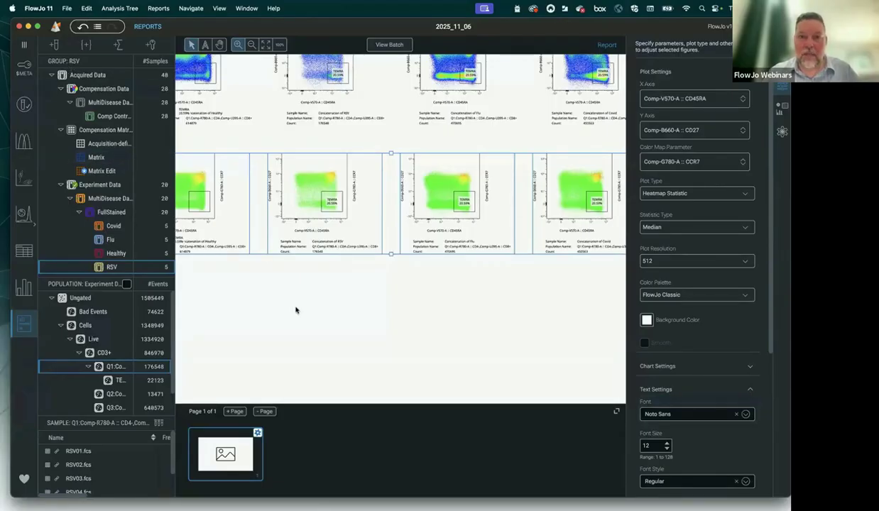
pyautogui.scroll(5, 334, 233)
pyautogui.scroll(-3, 338, 243)
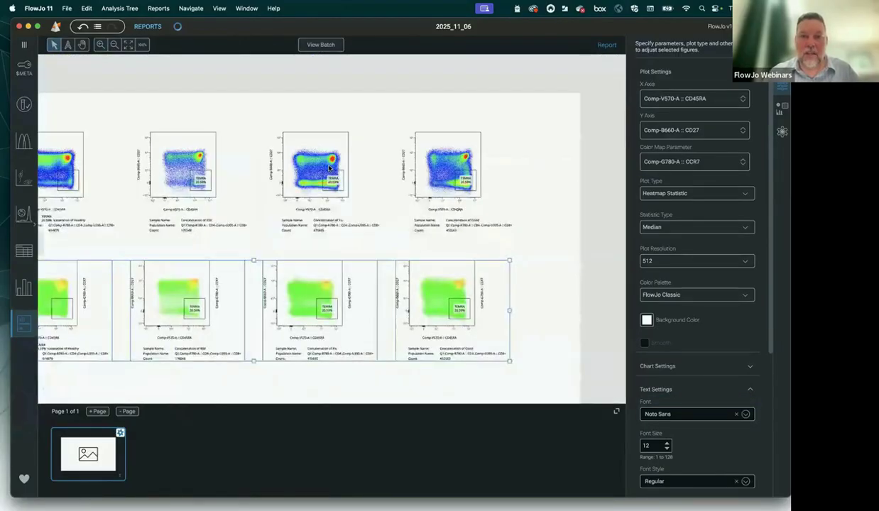
pyautogui.click(323, 169)
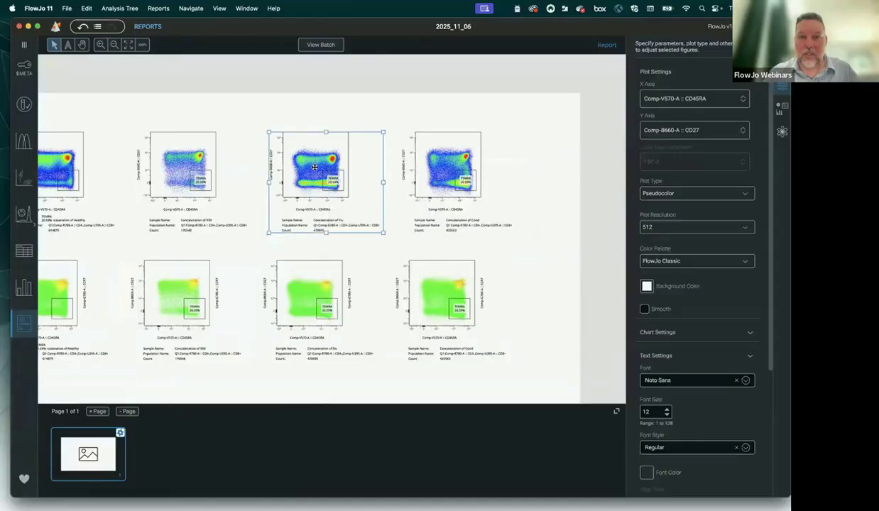
pyautogui.rightClick(303, 160)
pyautogui.click(343, 191)
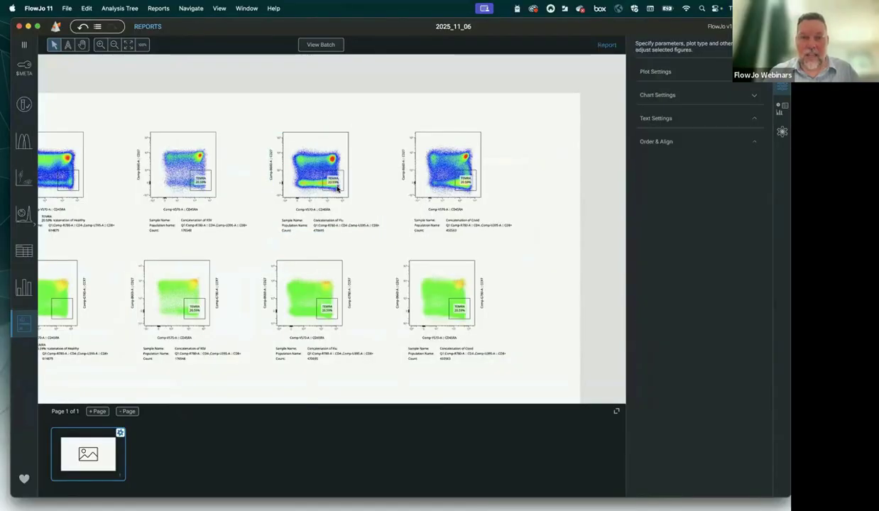
pyautogui.moveTo(334, 183); pyautogui.dragTo(315, 192)
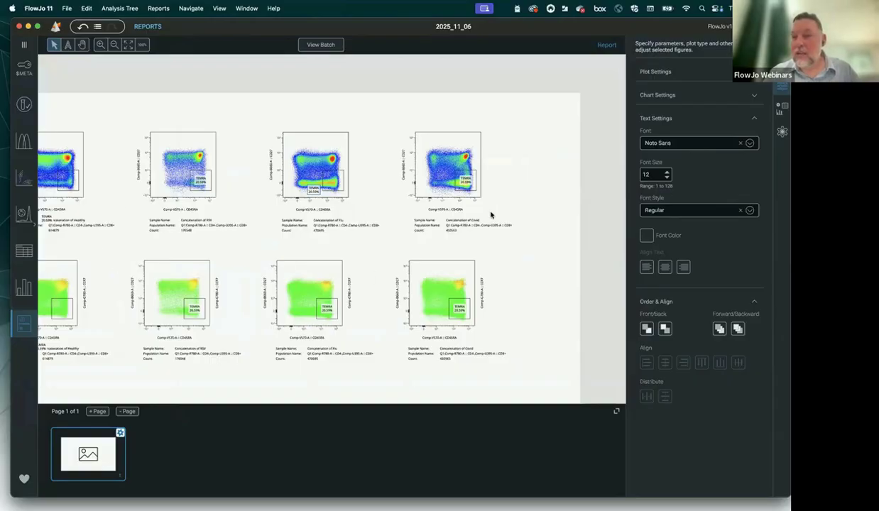
pyautogui.click(539, 166)
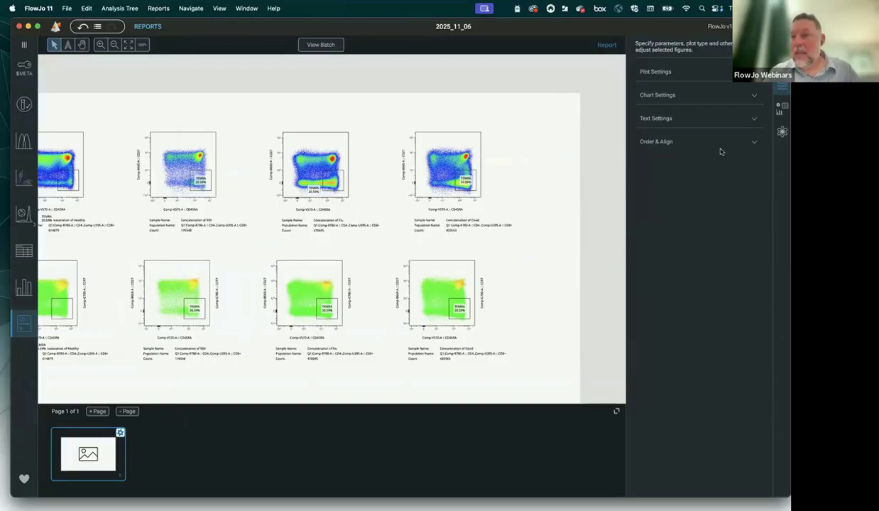
# Add the saved bar chart to the report and position it beneath the Healthy heatmap plot
pyautogui.click(781, 115)
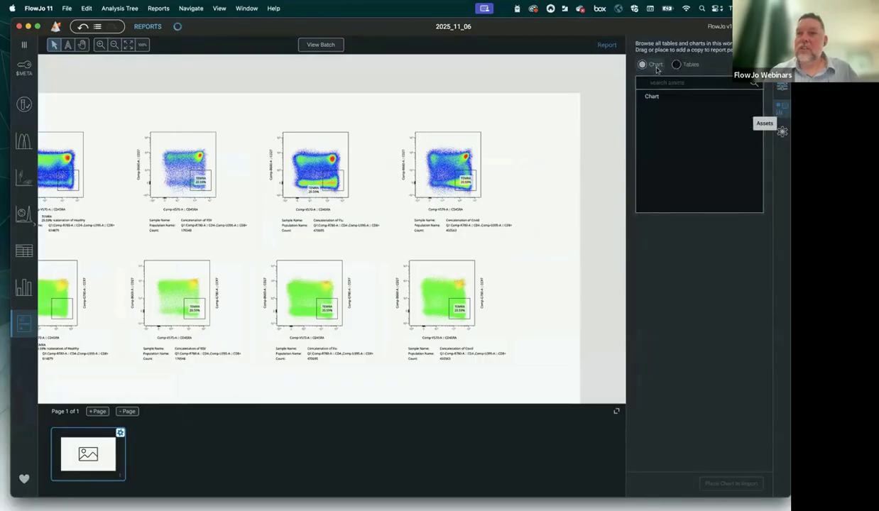
pyautogui.click(652, 97)
pyautogui.moveTo(651, 97); pyautogui.dragTo(519, 266)
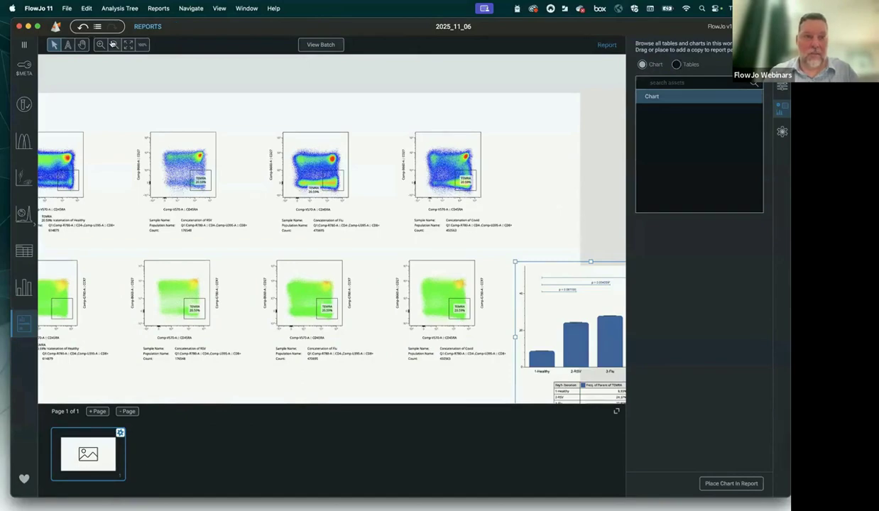
pyautogui.click(113, 44)
pyautogui.click(114, 45)
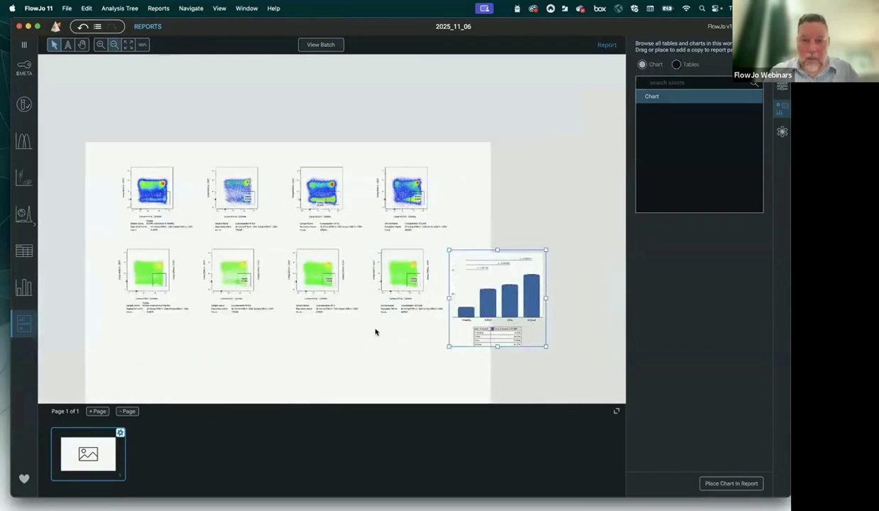
pyautogui.scroll(-2, 457, 293)
pyautogui.moveTo(493, 223); pyautogui.dragTo(173, 304)
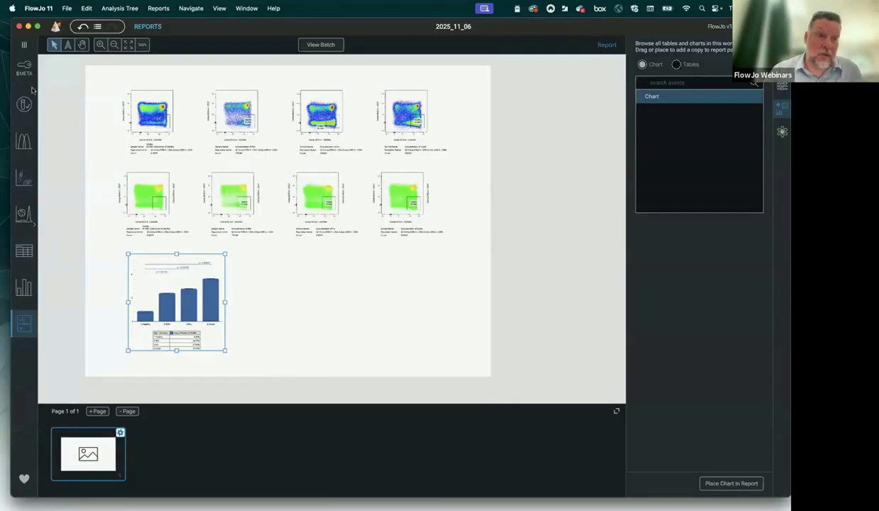
# Select the RSV group's TEMRA population in the Graphs workspace and widen the group and population pane to show full names
pyautogui.click(27, 177)
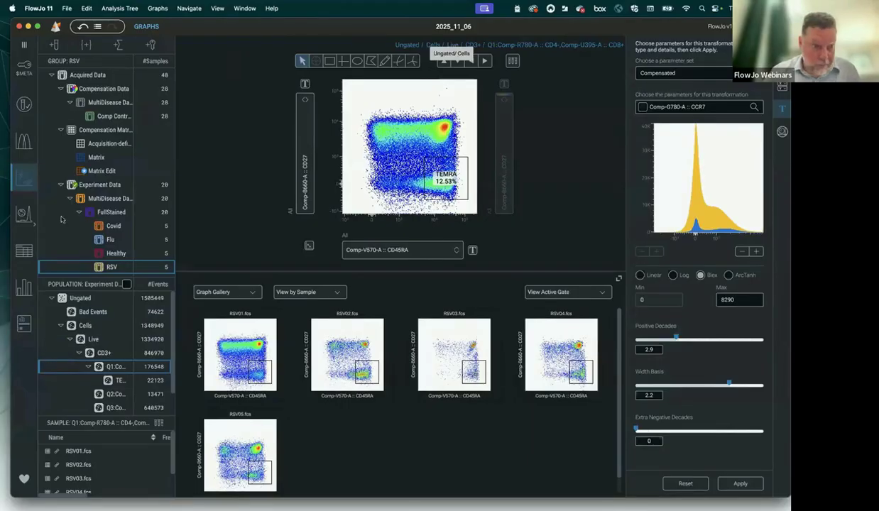
pyautogui.click(113, 380)
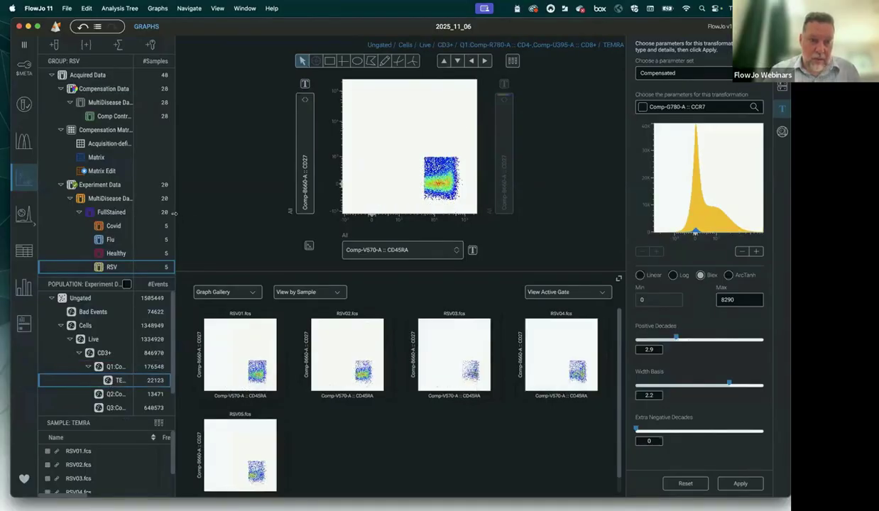
pyautogui.moveTo(176, 214); pyautogui.dragTo(223, 213)
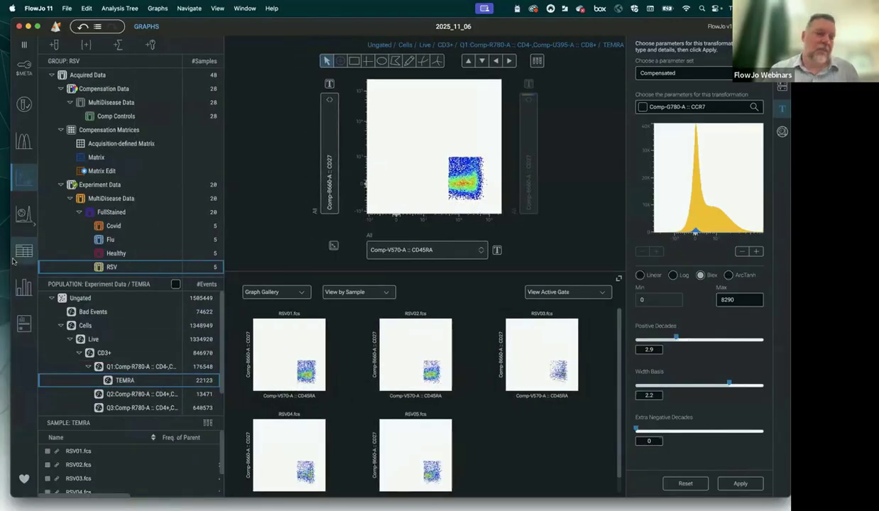
# Return to the Reports workspace, create a new report and name it overlay
pyautogui.click(25, 323)
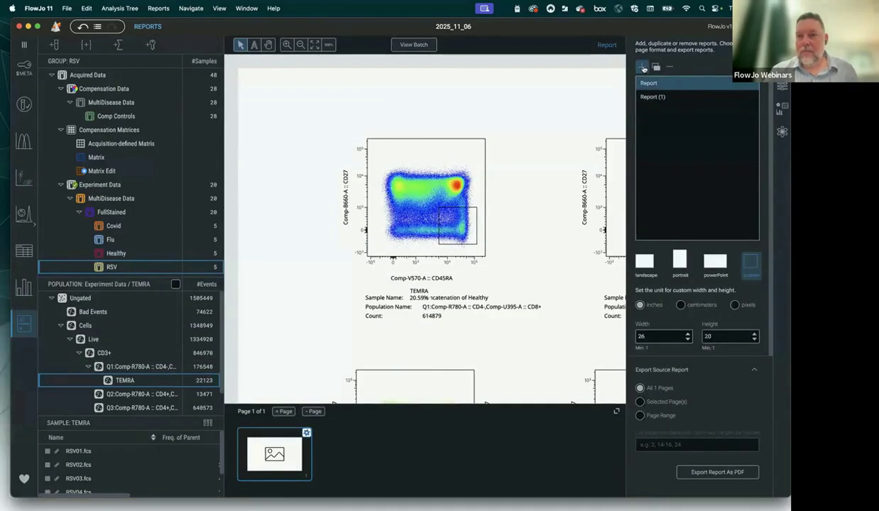
pyautogui.click(643, 69)
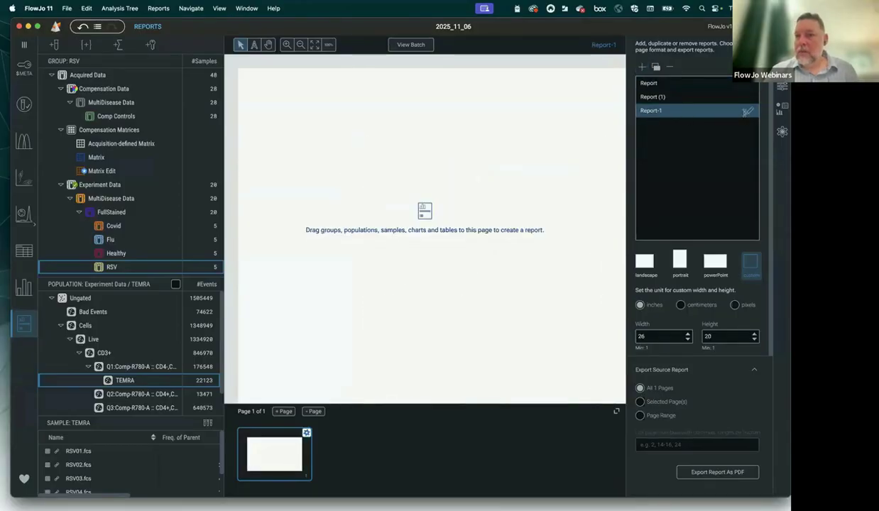
pyautogui.click(745, 112)
pyautogui.write('overlay')
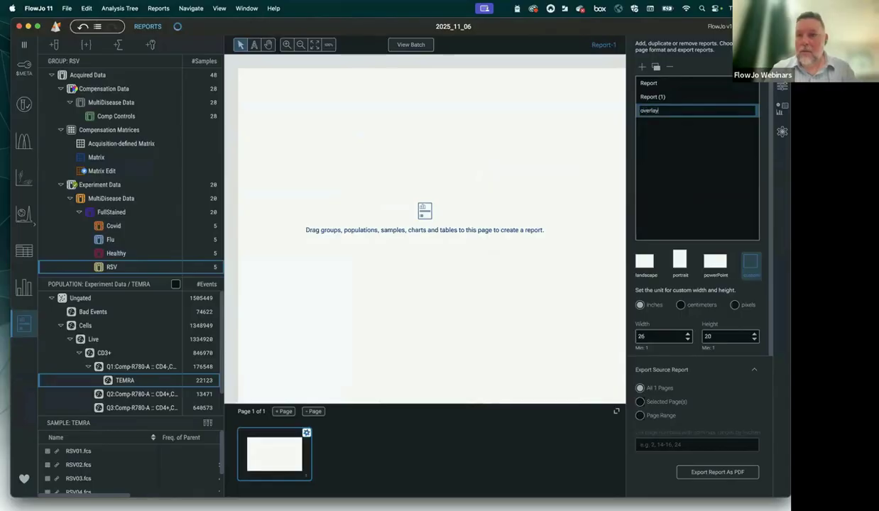
pyautogui.press('Return')
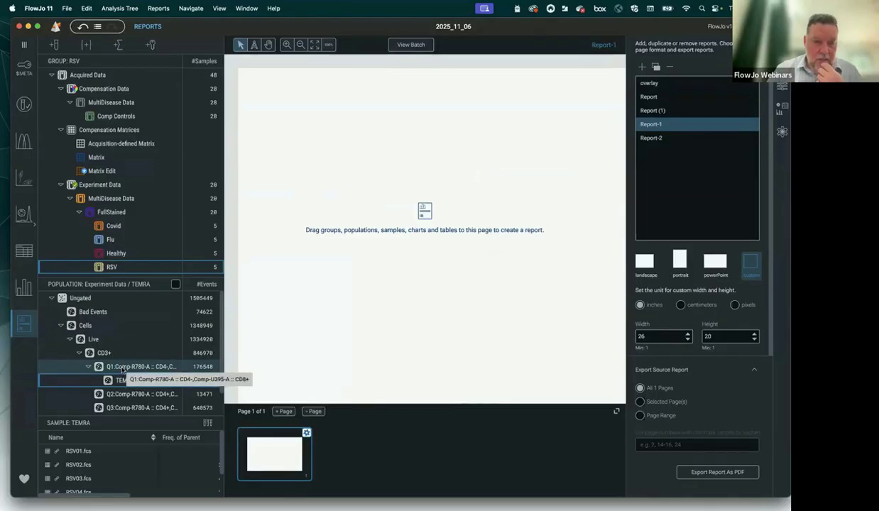
# Place the RSV Q1 CD4-, CD8+ population on the blank report page and change its plot type to Histogram
pyautogui.moveTo(231, 323); pyautogui.dragTo(376, 243)
pyautogui.moveTo(349, 180); pyautogui.dragTo(343, 210)
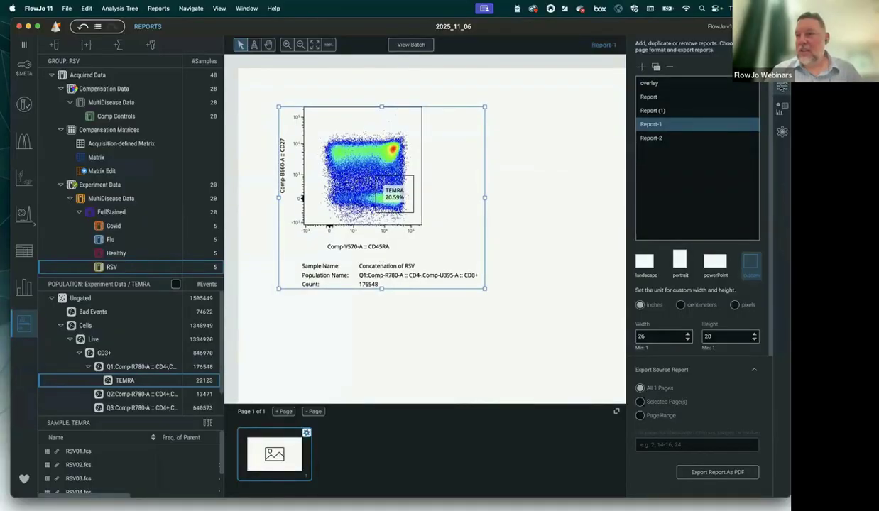
pyautogui.click(368, 172)
pyautogui.click(674, 98)
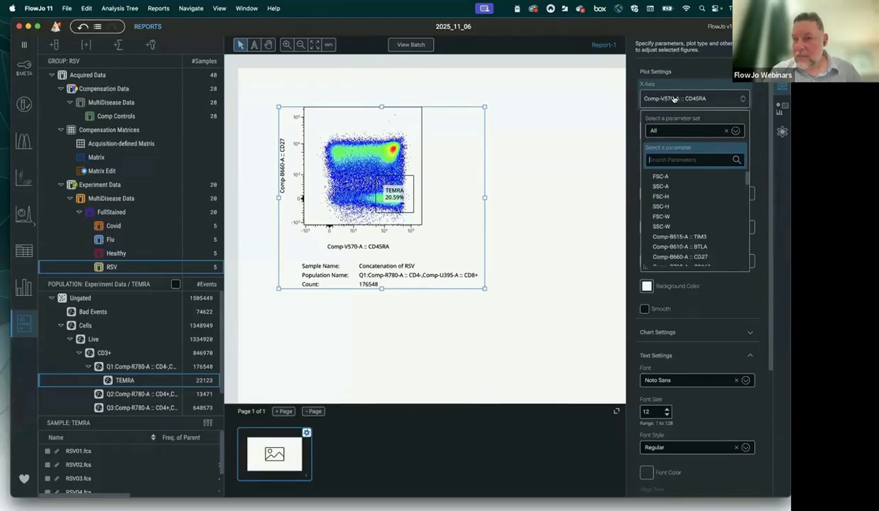
pyautogui.click(686, 69)
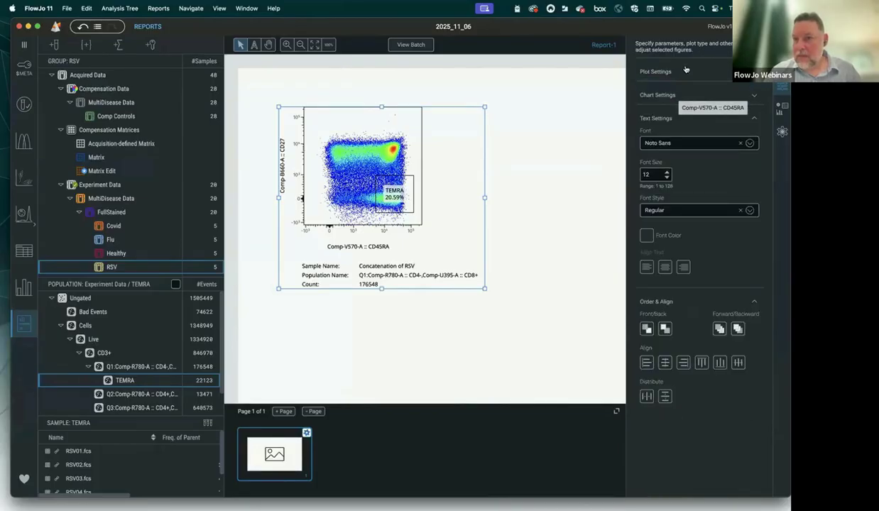
pyautogui.click(693, 96)
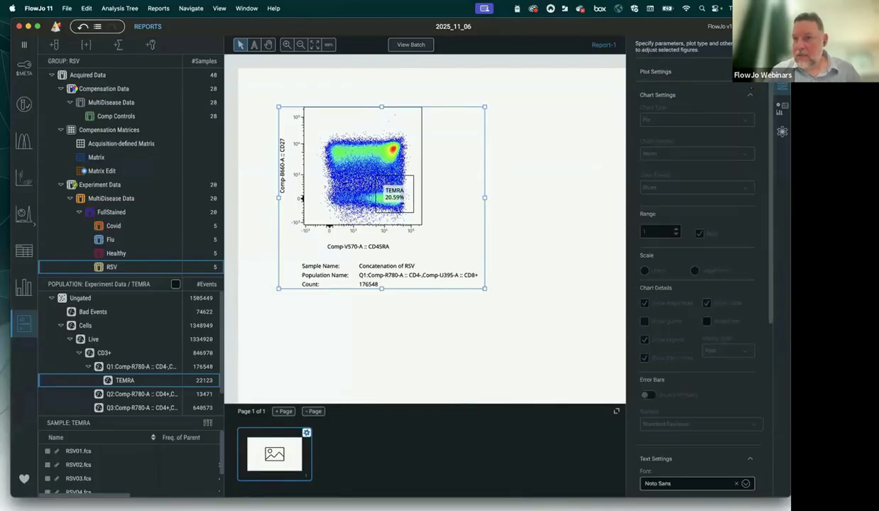
pyautogui.click(688, 72)
pyautogui.click(692, 193)
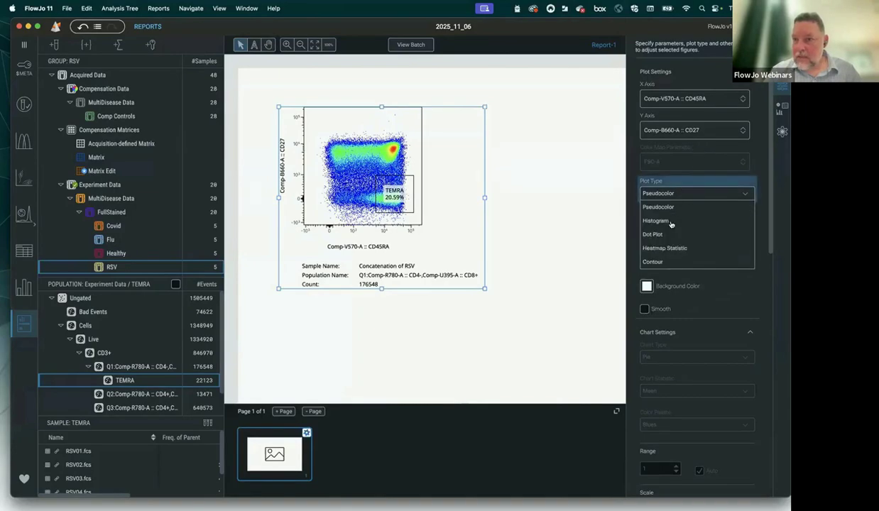
pyautogui.click(667, 218)
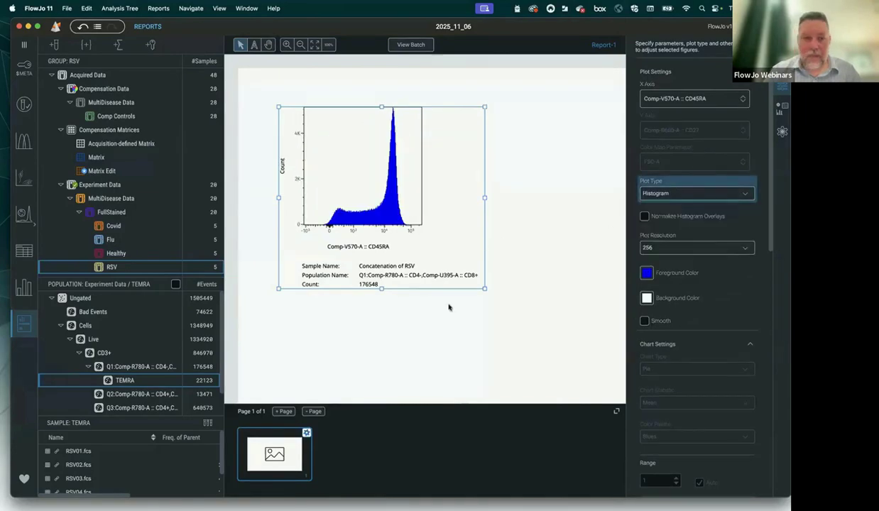
# Overlay the Healthy Q1 CD4-, CD8+ population and the Flu and Covid TEMRA populations on the RSV histogram
pyautogui.click(117, 254)
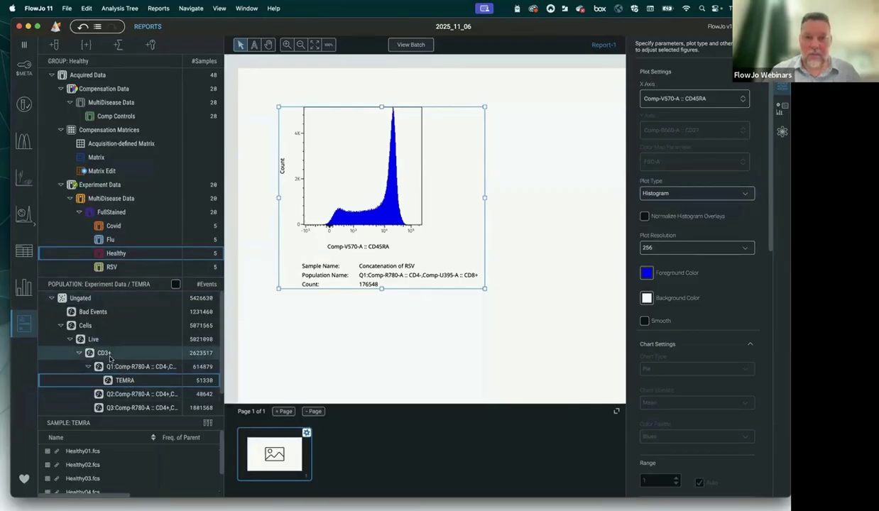
pyautogui.moveTo(119, 365); pyautogui.dragTo(351, 223)
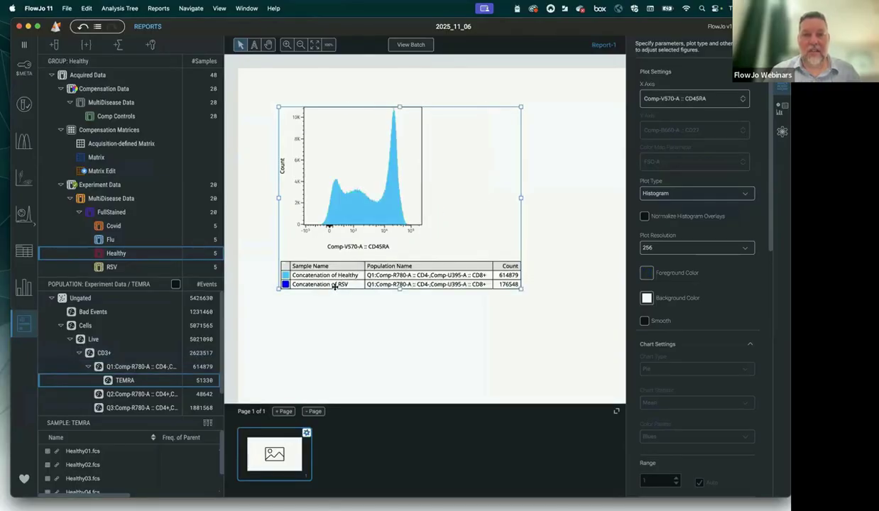
pyautogui.press('Up')
pyautogui.moveTo(129, 381); pyautogui.dragTo(386, 203)
pyautogui.click(110, 228)
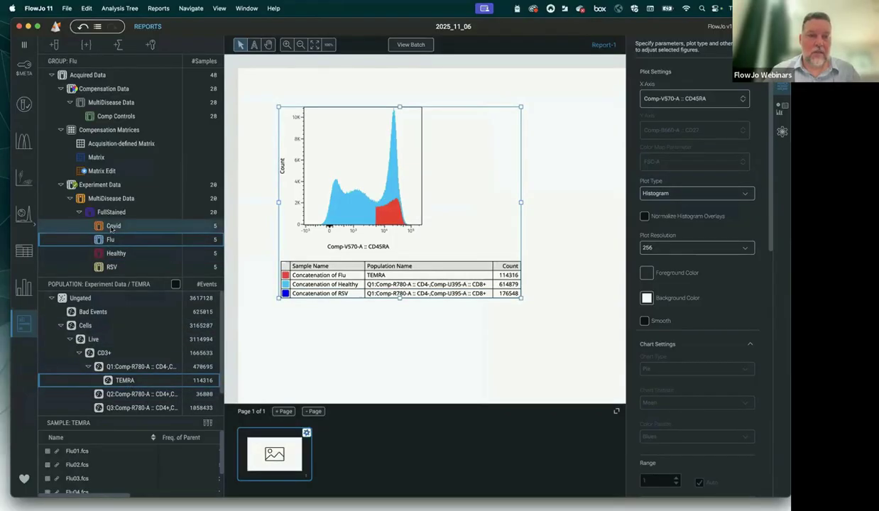
pyautogui.moveTo(125, 380); pyautogui.dragTo(344, 194)
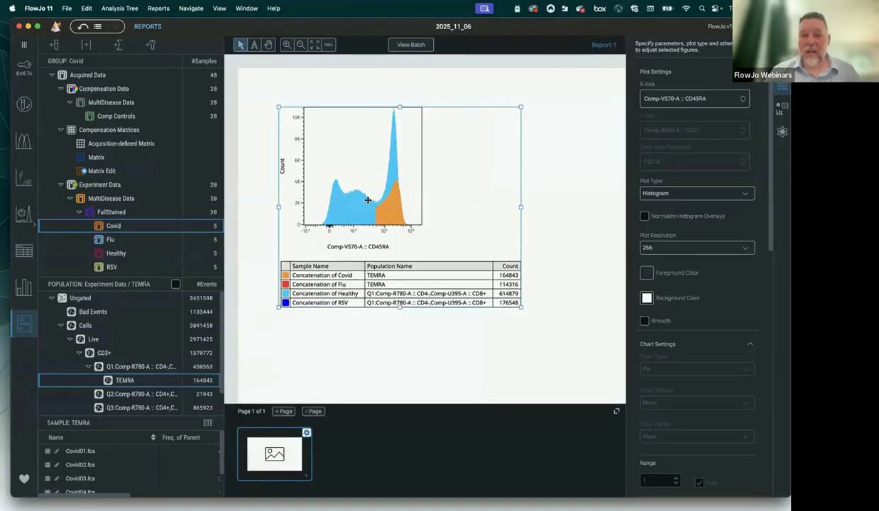
# Examine the options available for the four-population overlay, including Graph Object Visibility and its Toggle Axis Numbers choices
pyautogui.rightClick(364, 160)
pyautogui.moveTo(388, 319)
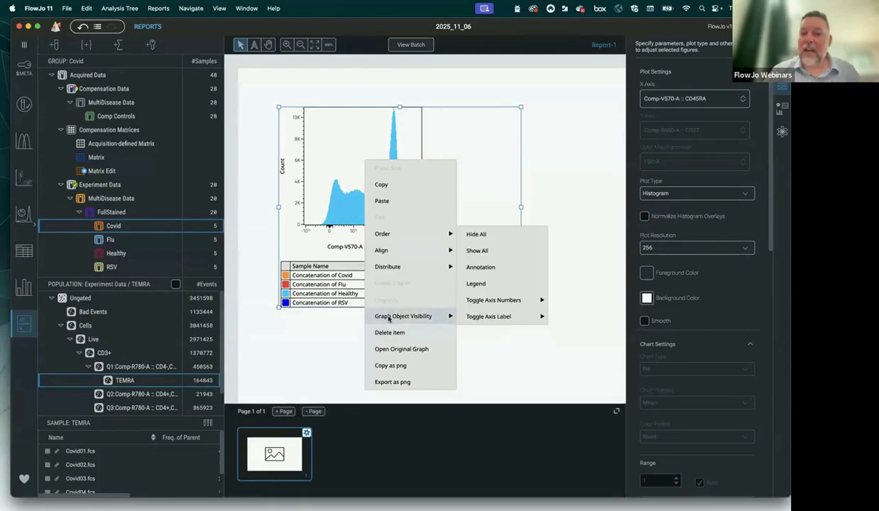
pyautogui.click(308, 333)
pyautogui.click(377, 203)
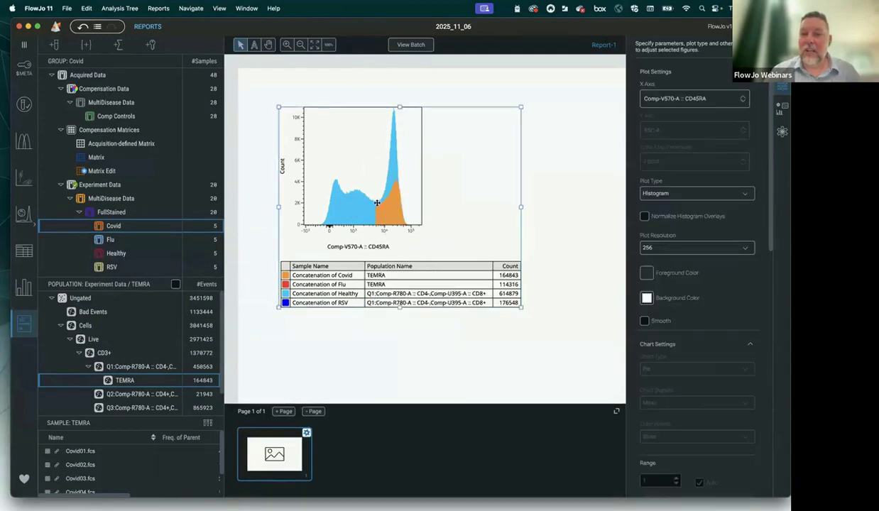
pyautogui.rightClick(368, 206)
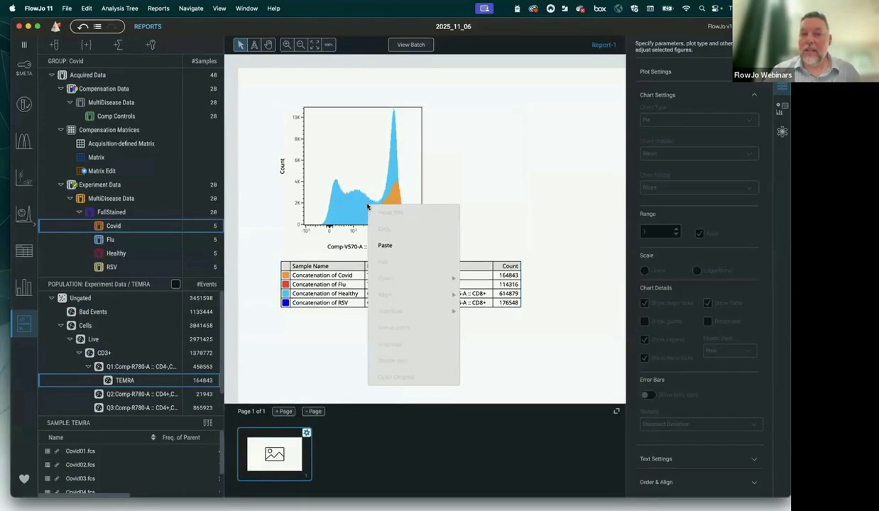
pyautogui.rightClick(366, 162)
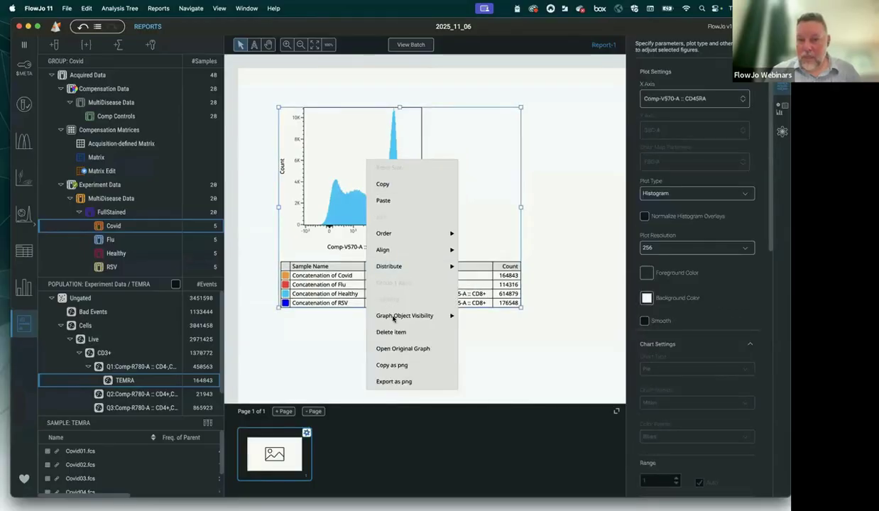
pyautogui.moveTo(393, 319)
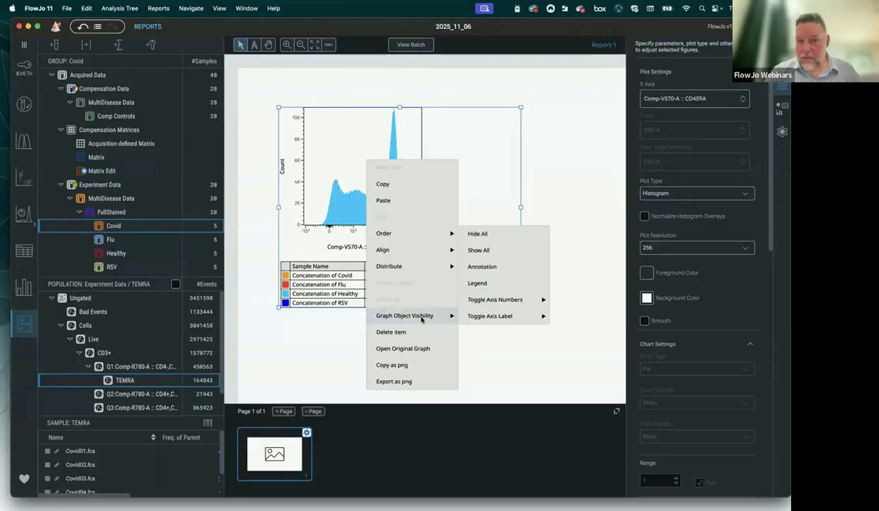
pyautogui.moveTo(499, 307)
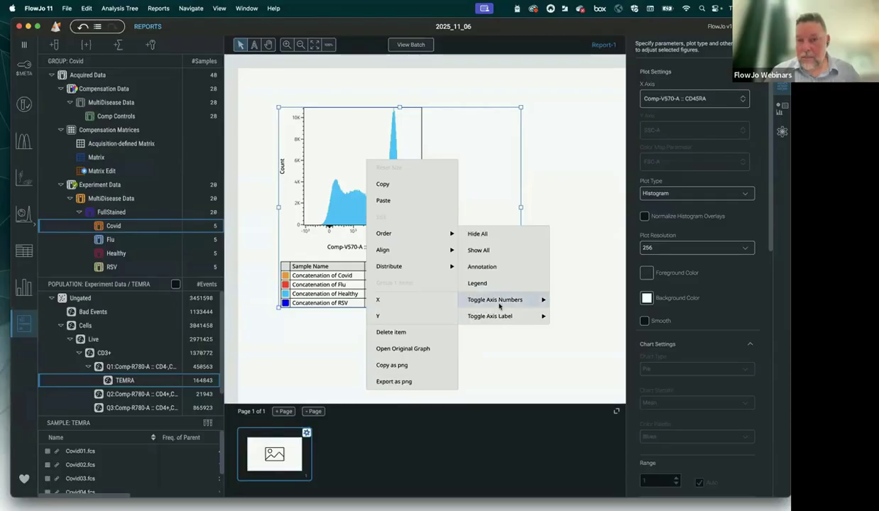
pyautogui.click(516, 376)
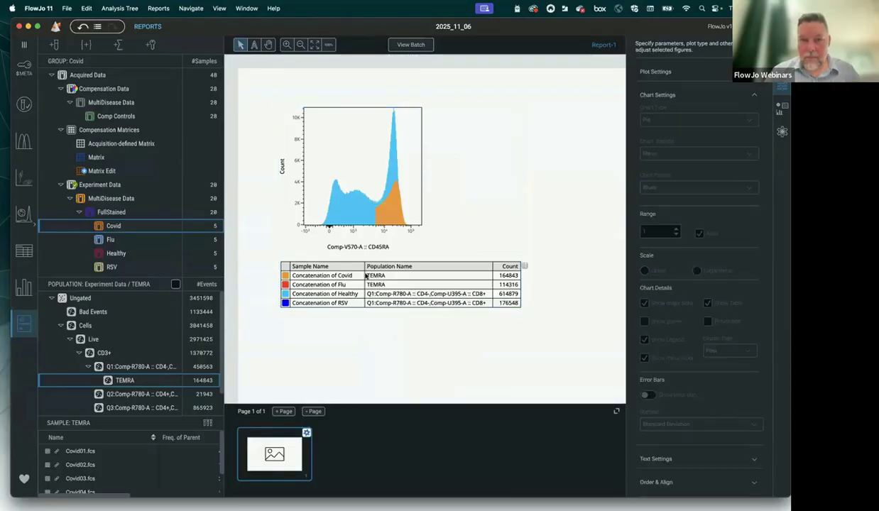
# Delete the four-population overlay histogram from the report page
pyautogui.click(365, 275)
pyautogui.press('Delete')
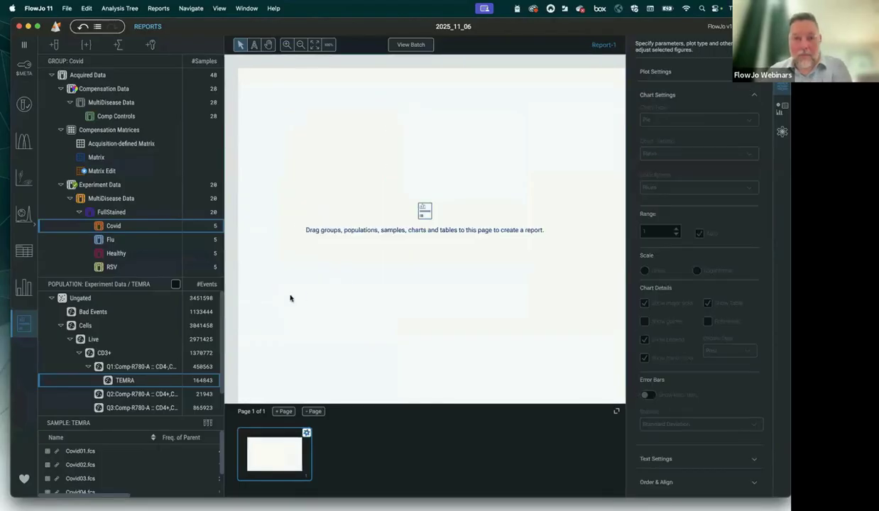
# Add the Covid Q1 CD4-, CD8+ population to the page as a Histogram and overlay the matching Flu population
pyautogui.moveTo(124, 367); pyautogui.dragTo(408, 192)
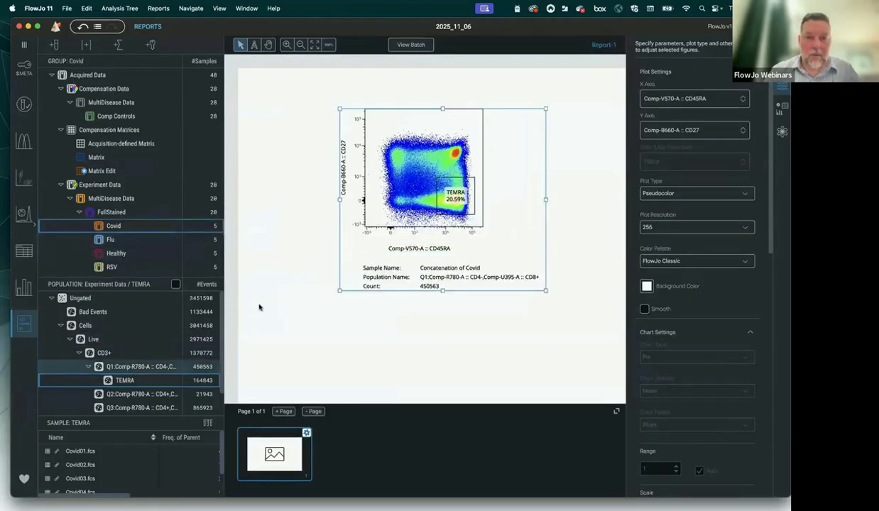
pyautogui.click(111, 240)
pyautogui.click(675, 193)
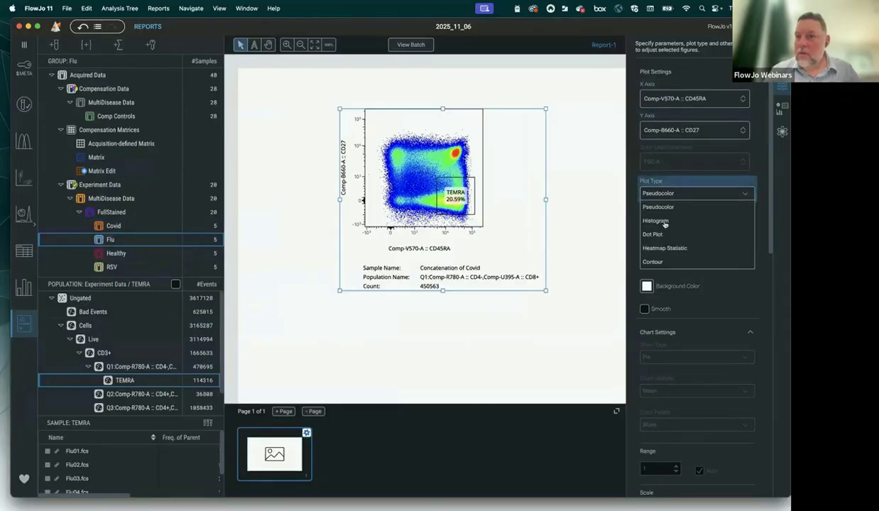
pyautogui.click(657, 221)
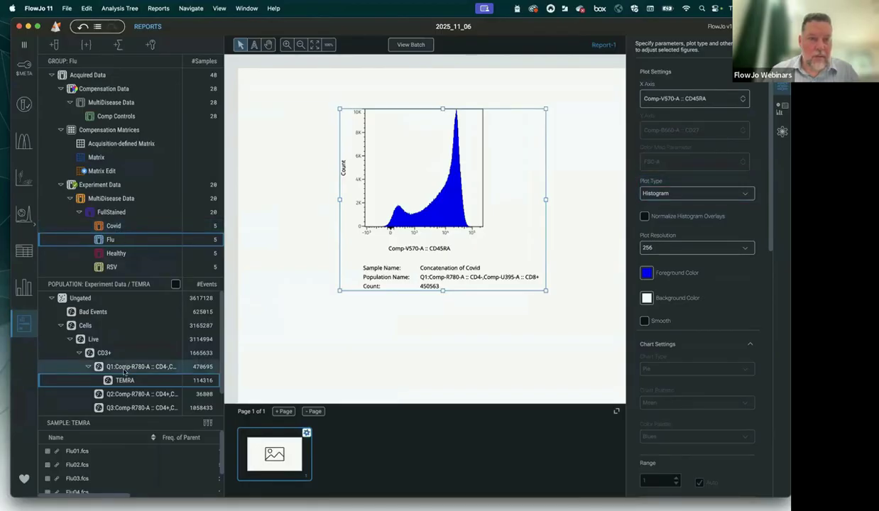
pyautogui.moveTo(128, 368); pyautogui.dragTo(431, 190)
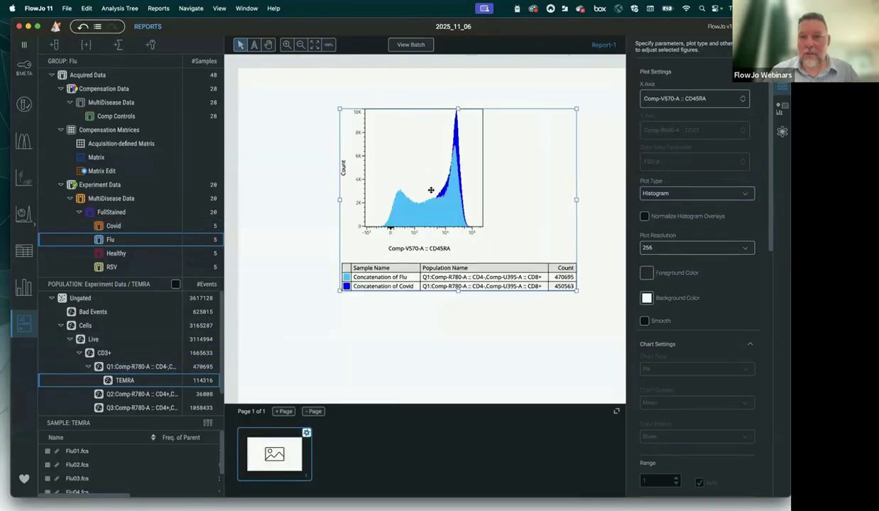
# Examine the object options offered for the Flu and Covid overlay plot and its legend table
pyautogui.rightClick(428, 190)
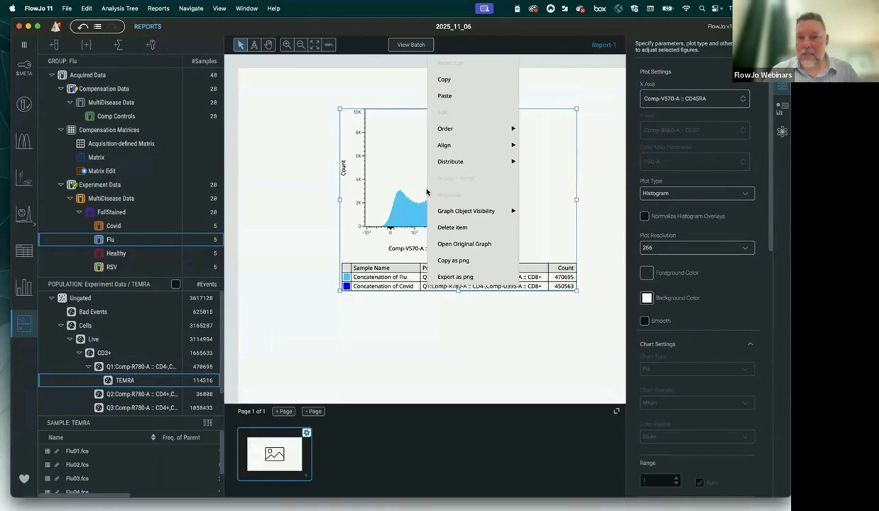
pyautogui.click(393, 165)
pyautogui.moveTo(392, 165); pyautogui.dragTo(310, 153)
pyautogui.click(373, 267)
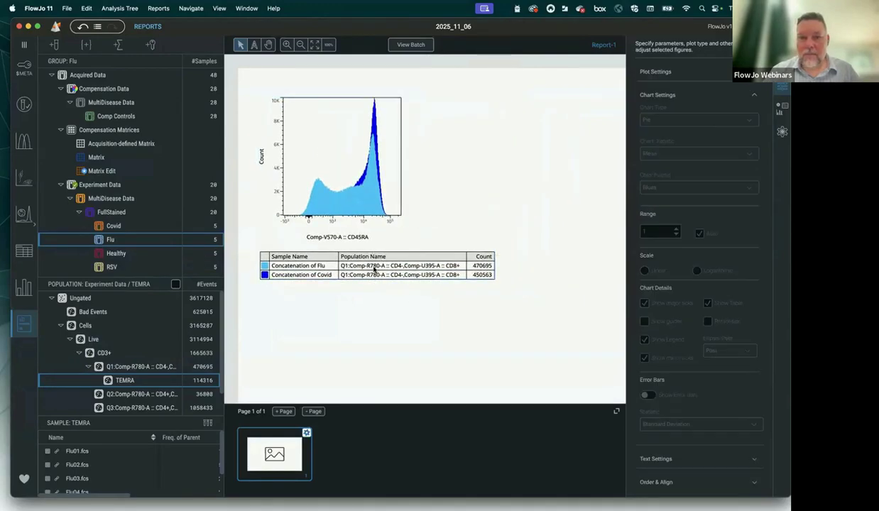
pyautogui.rightClick(374, 269)
pyautogui.click(351, 286)
pyautogui.rightClick(359, 203)
pyautogui.click(345, 202)
pyautogui.rightClick(359, 186)
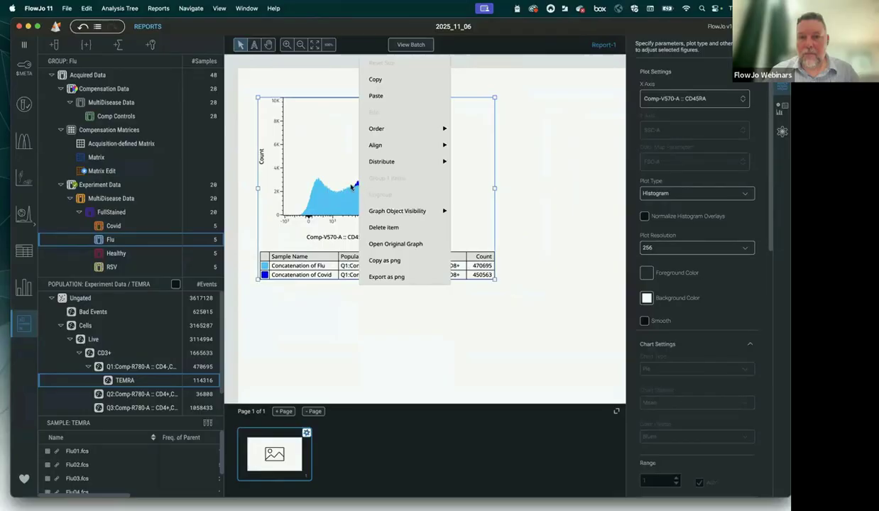
pyautogui.click(337, 180)
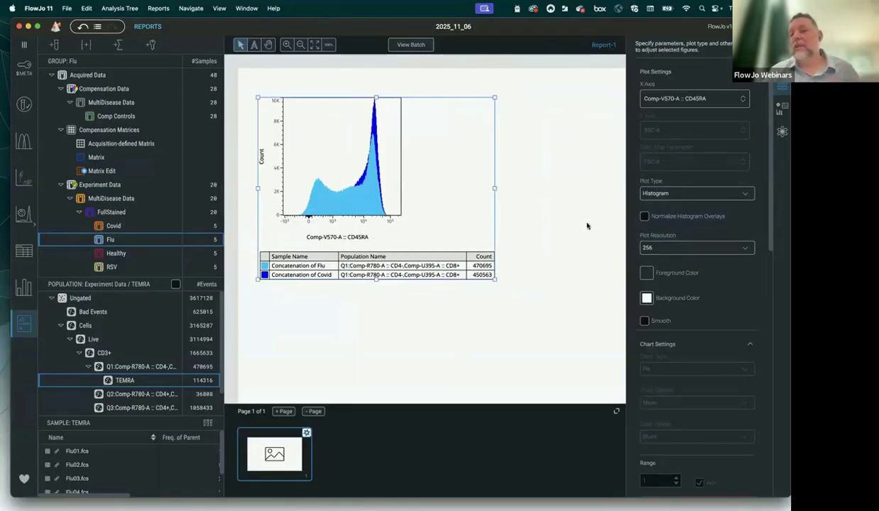
# Move the Flu and Covid overlay to the page's upper left corner and turn on Normalize Histogram Overlays
pyautogui.moveTo(339, 143); pyautogui.dragTo(329, 121)
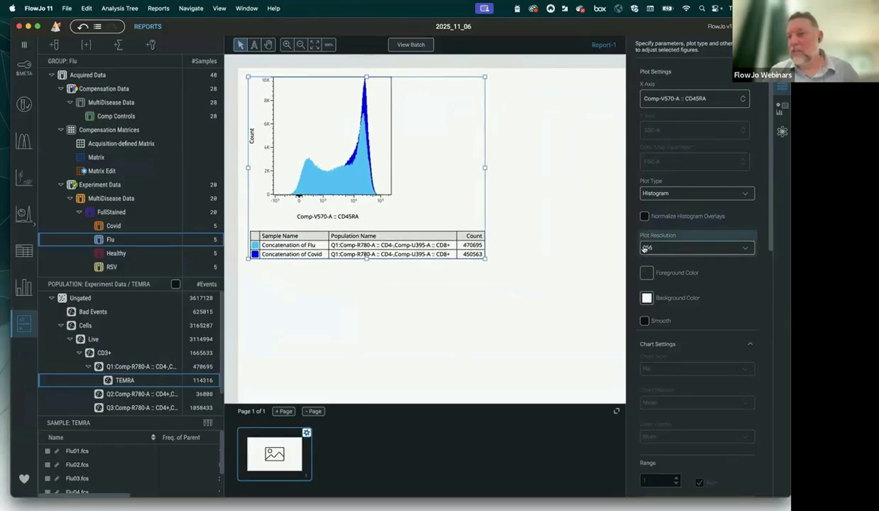
pyautogui.click(643, 216)
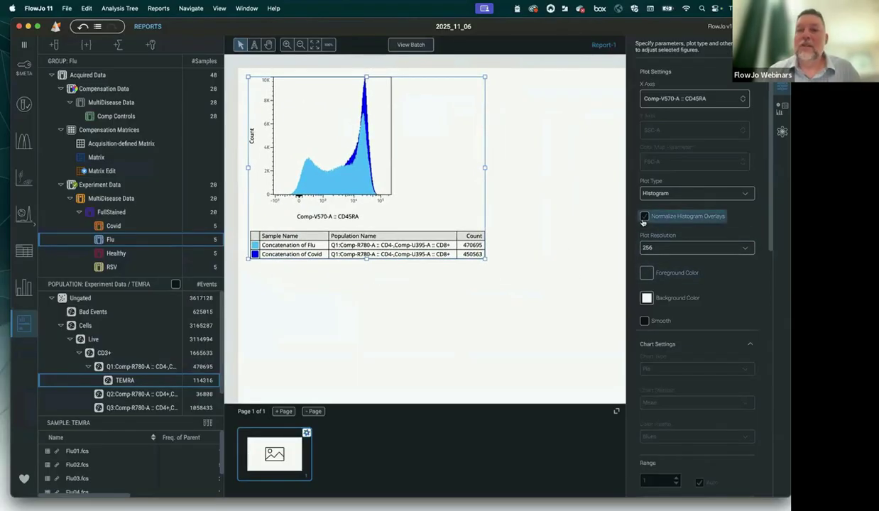
# Turn off Normalize Histogram Overlays for the Flu and Covid overlay and deselect the plot
pyautogui.click(644, 217)
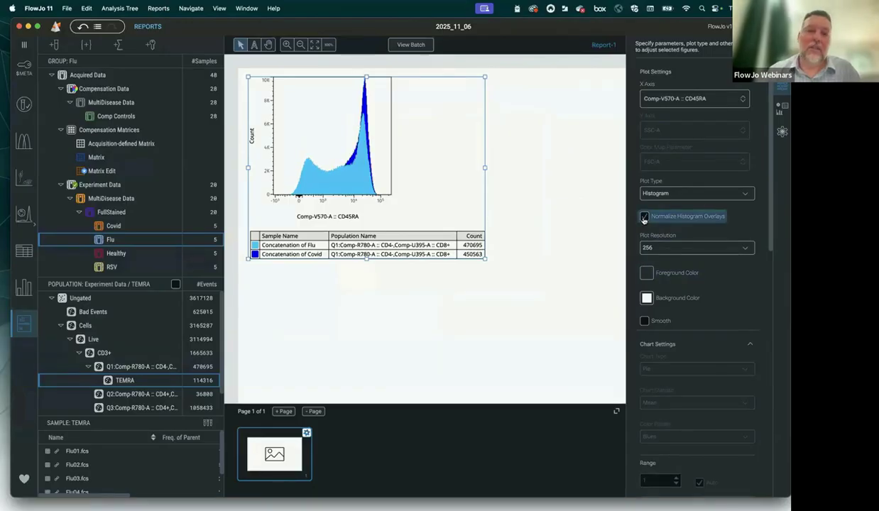
pyautogui.click(644, 218)
pyautogui.click(643, 217)
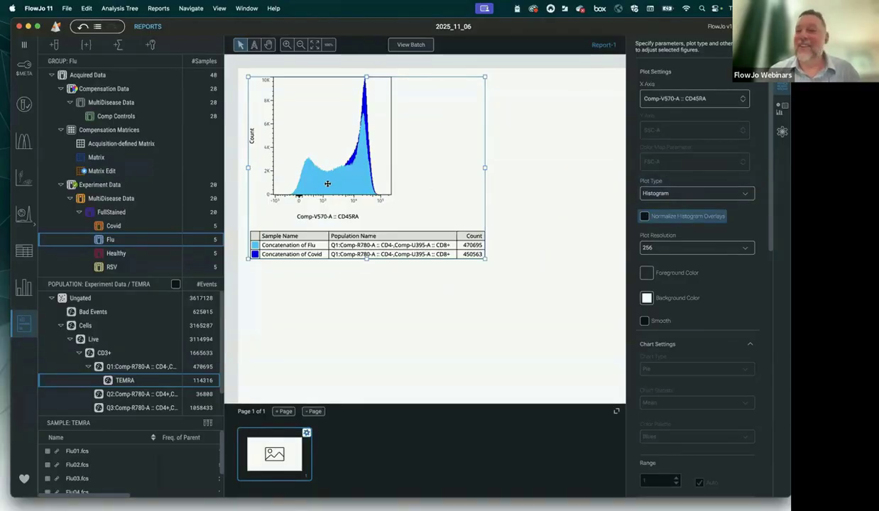
pyautogui.moveTo(322, 183); pyautogui.dragTo(322, 184)
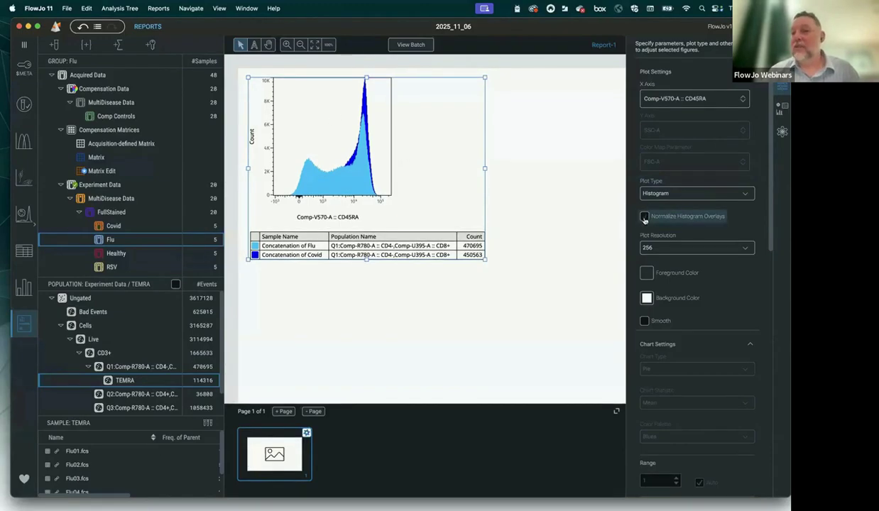
pyautogui.click(667, 248)
pyautogui.click(569, 256)
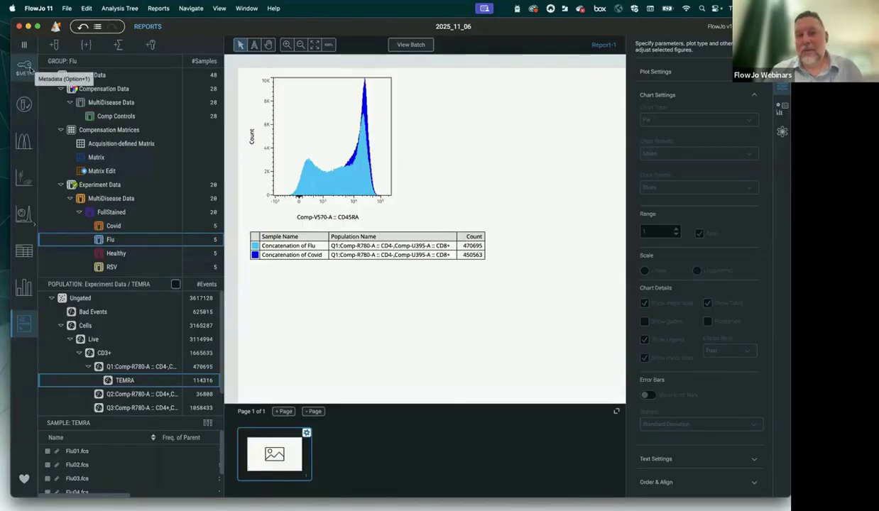
pyautogui.rightClick(102, 200)
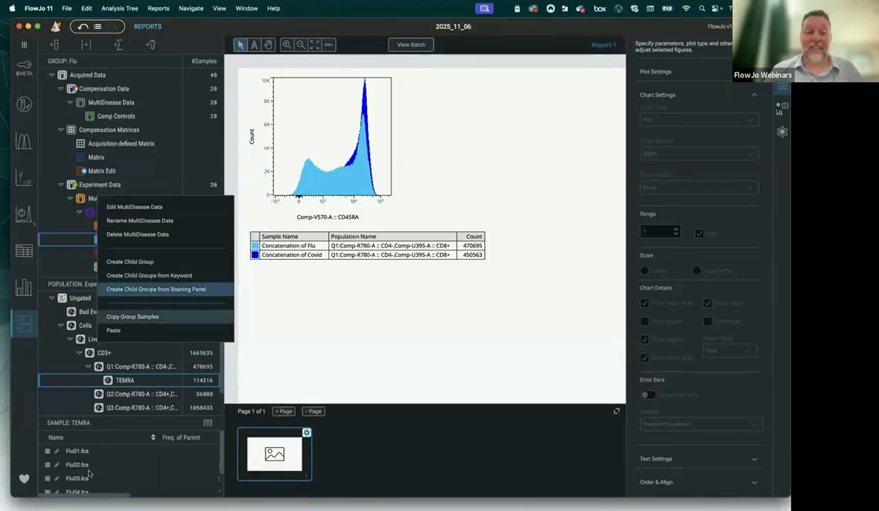
pyautogui.scroll(-2, 85, 465)
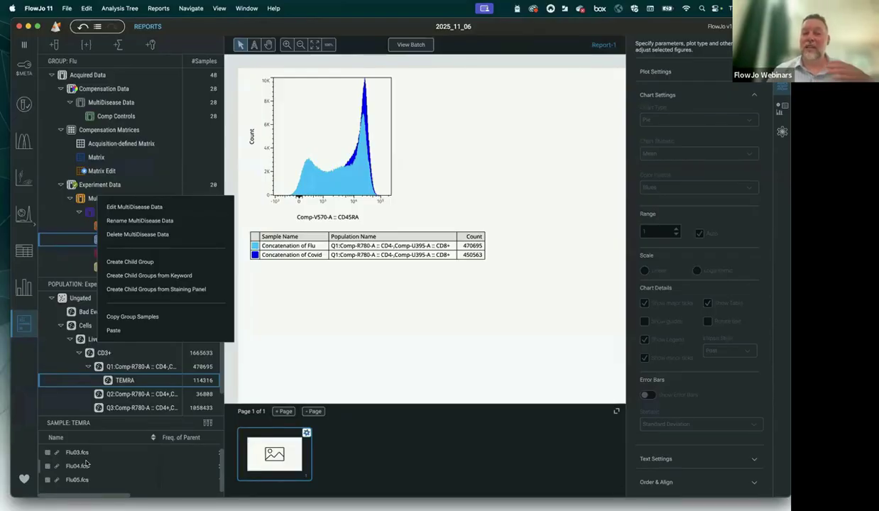
pyautogui.click(328, 344)
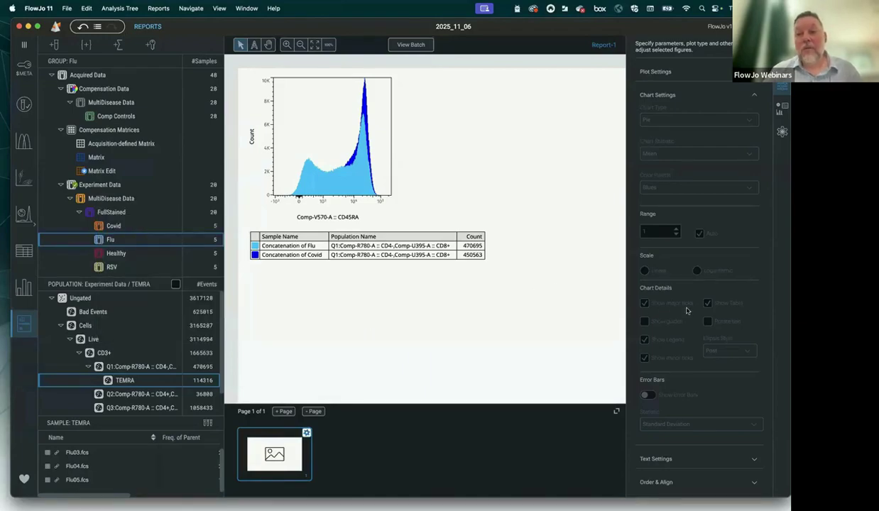
# Copy the Flu and Covid overlay plot from the report page
pyautogui.rightClick(335, 159)
pyautogui.click(318, 158)
pyautogui.rightClick(317, 158)
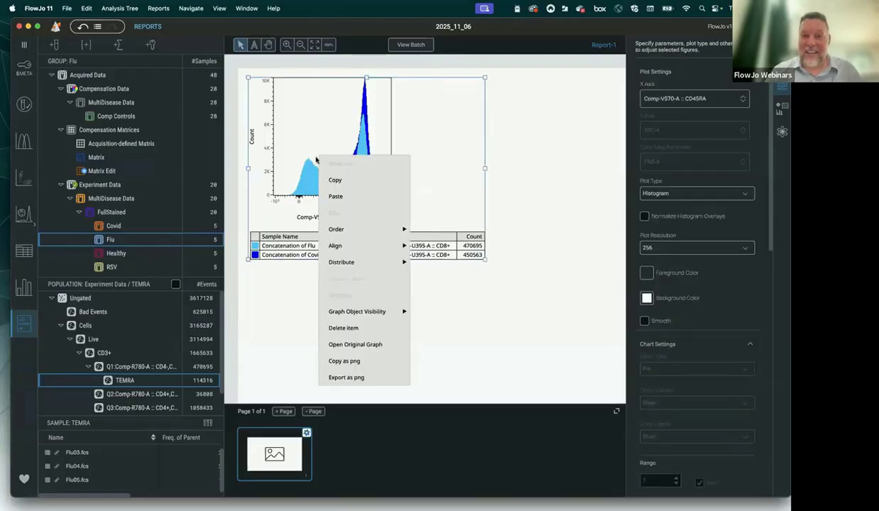
pyautogui.click(335, 180)
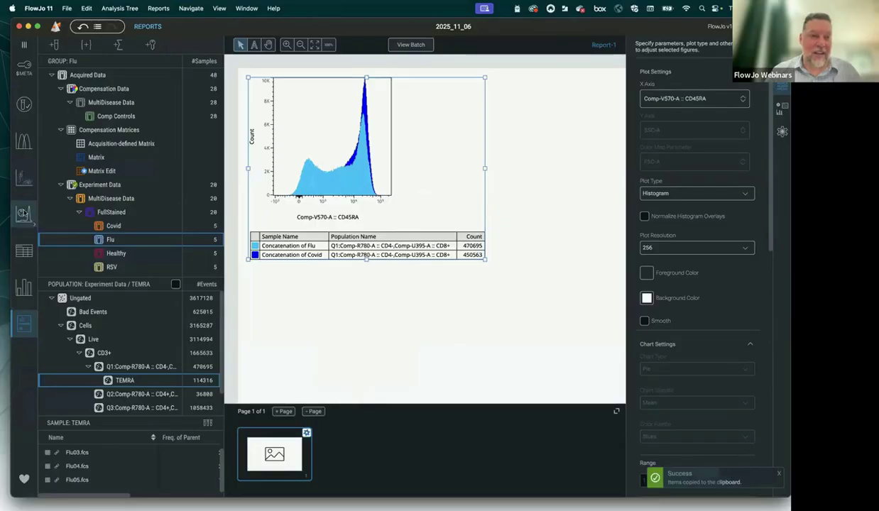
# View the Flu group's Q1 CD4-, CD8+ population in the Graphs workspace
pyautogui.click(24, 174)
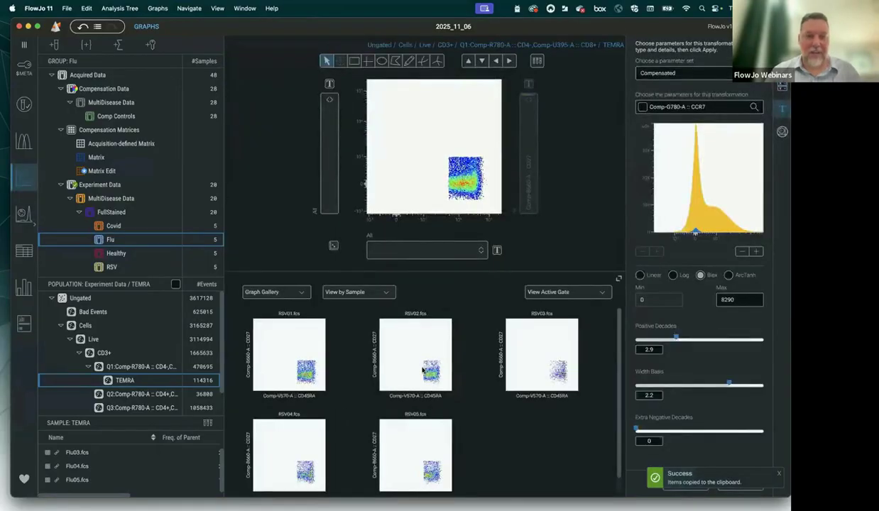
pyautogui.click(128, 368)
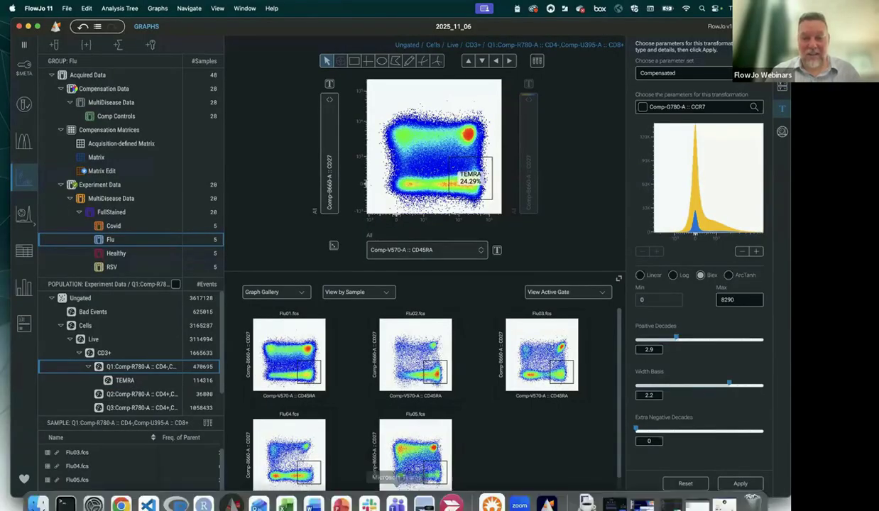
# Switch to PowerPoint and paste the copied overlay onto slide 19, Copy/Paste to PPT example
pyautogui.click(343, 491)
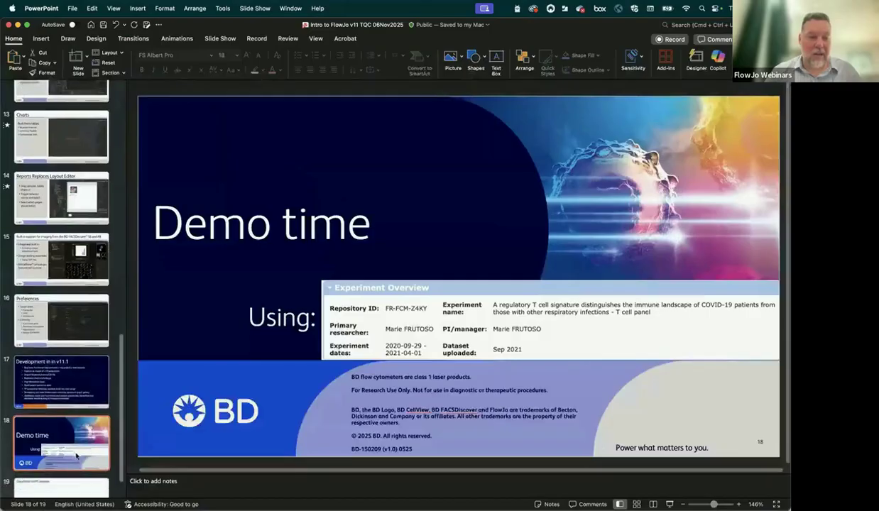
pyautogui.scroll(-1, 62, 355)
pyautogui.click(62, 468)
pyautogui.rightClick(245, 292)
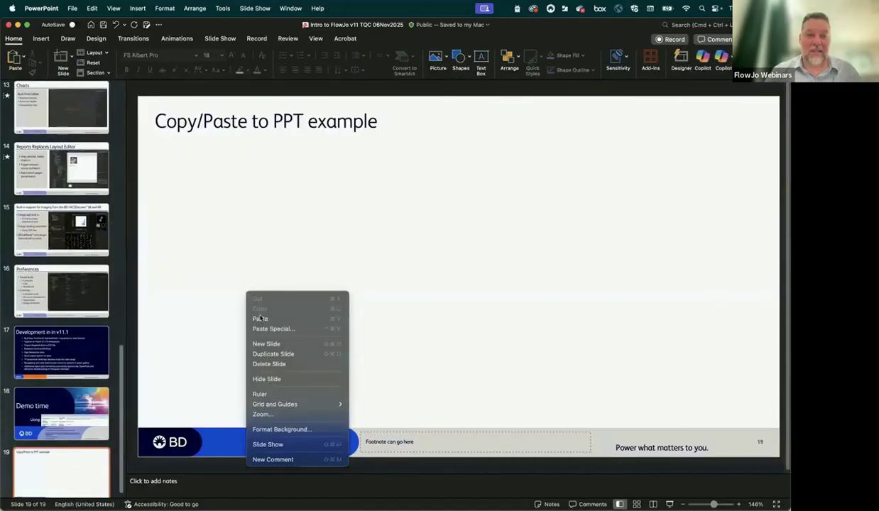
pyautogui.click(259, 317)
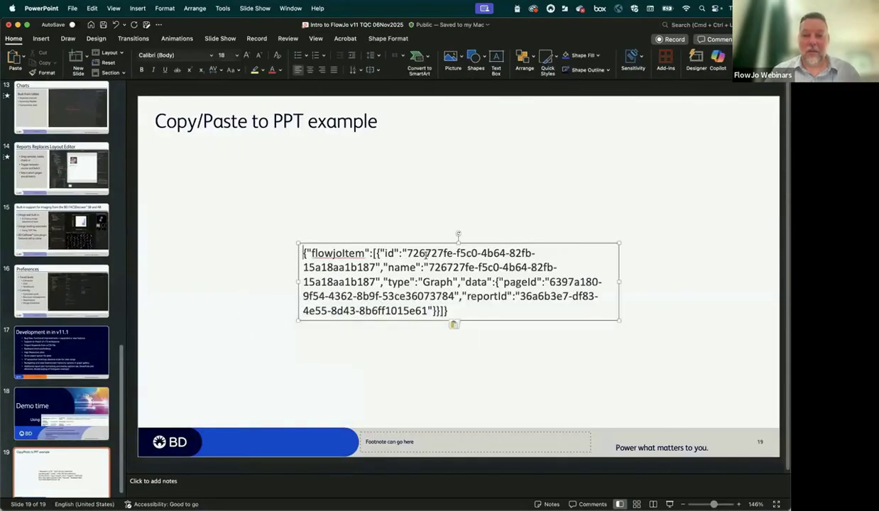
# Delete the pasted text box from slide 19 and move the PowerPoint window to uncover FlowJo
pyautogui.click(428, 244)
pyautogui.press('Delete')
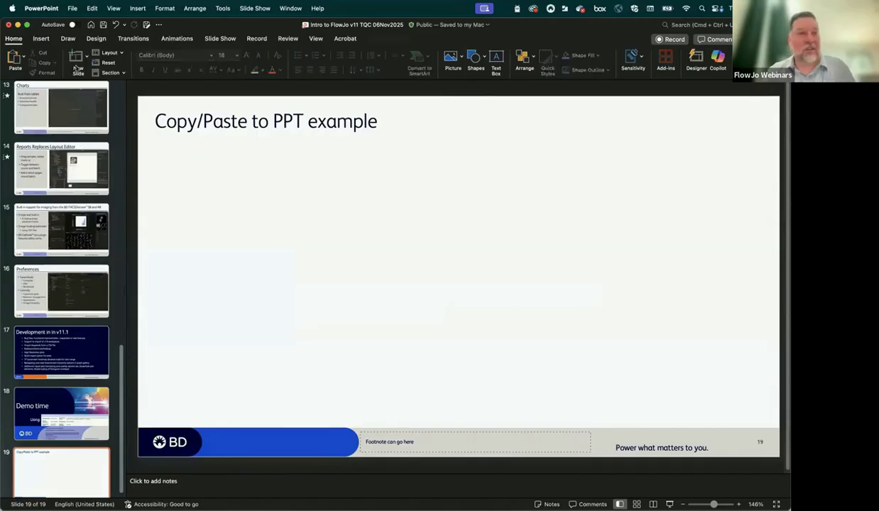
pyautogui.moveTo(226, 26); pyautogui.dragTo(410, 458)
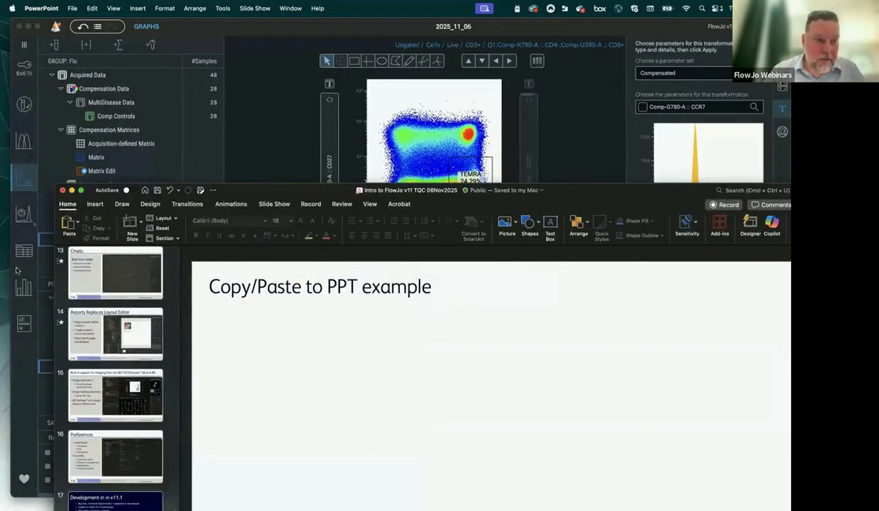
# Switch back to FlowJo's Reports workspace and open the report named Report
pyautogui.click(24, 321)
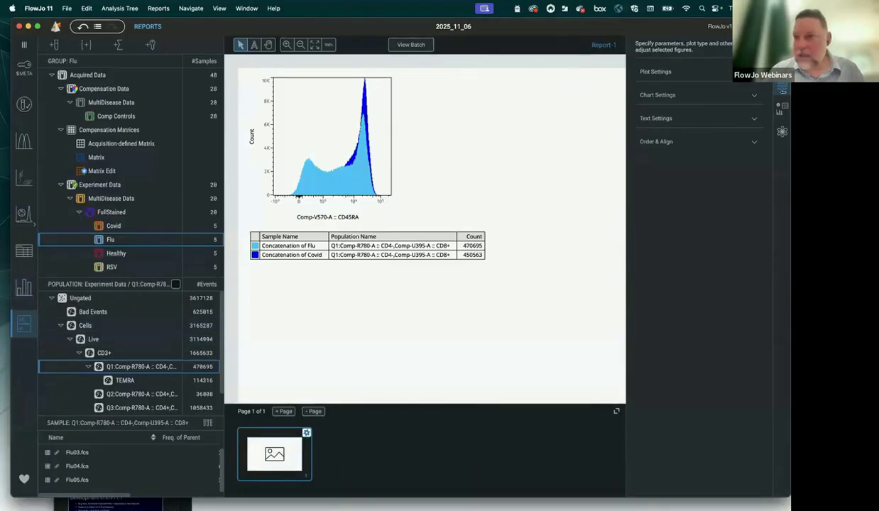
pyautogui.click(604, 44)
pyautogui.click(658, 101)
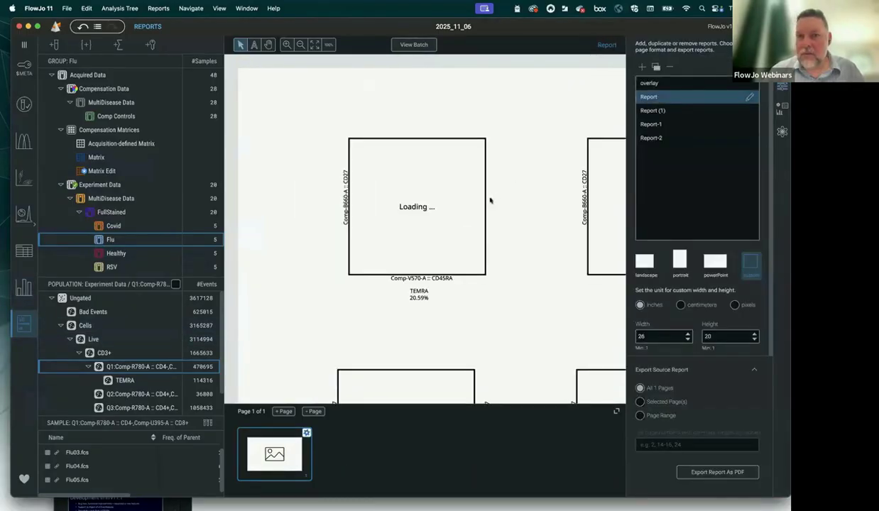
# Copy the Healthy CD27 versus CD45RA plot with the TEMRA gate from the report page
pyautogui.rightClick(402, 194)
pyautogui.click(400, 173)
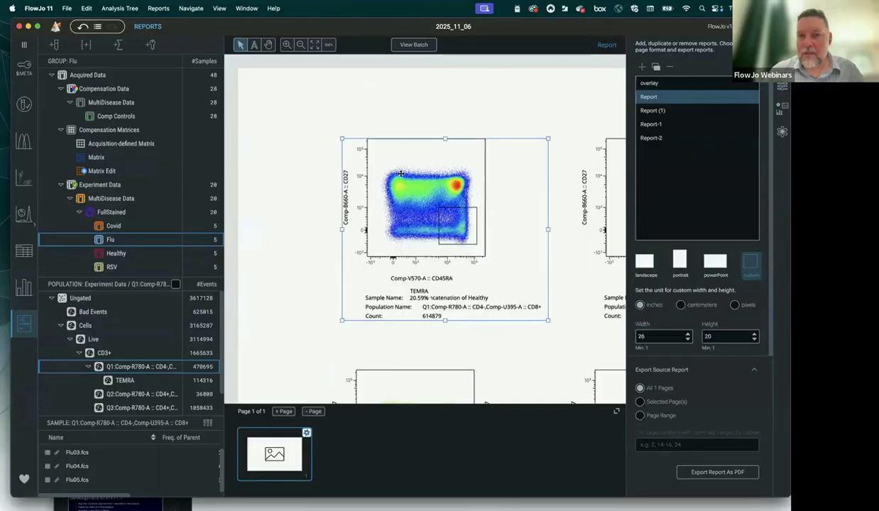
pyautogui.rightClick(401, 173)
pyautogui.click(417, 78)
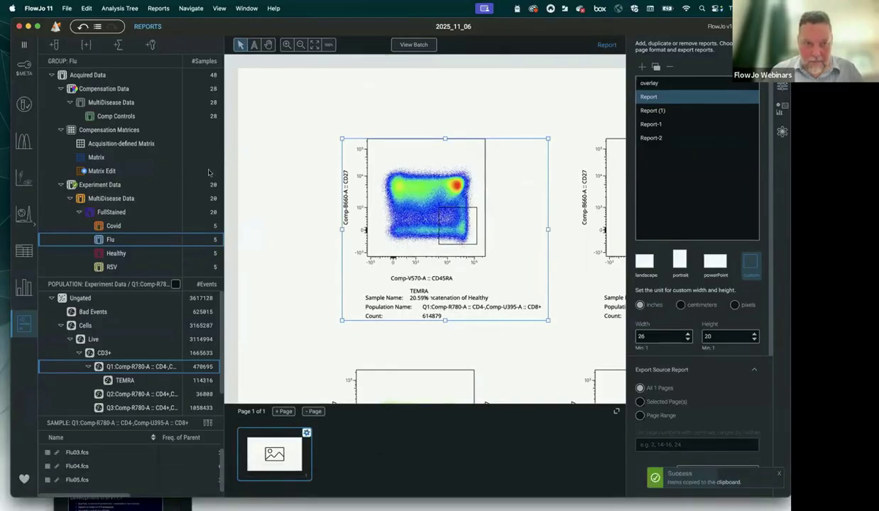
# Minimize the FlowJo window and paste the copied Healthy plot onto the Copy/Paste to PPT example slide
pyautogui.click(29, 26)
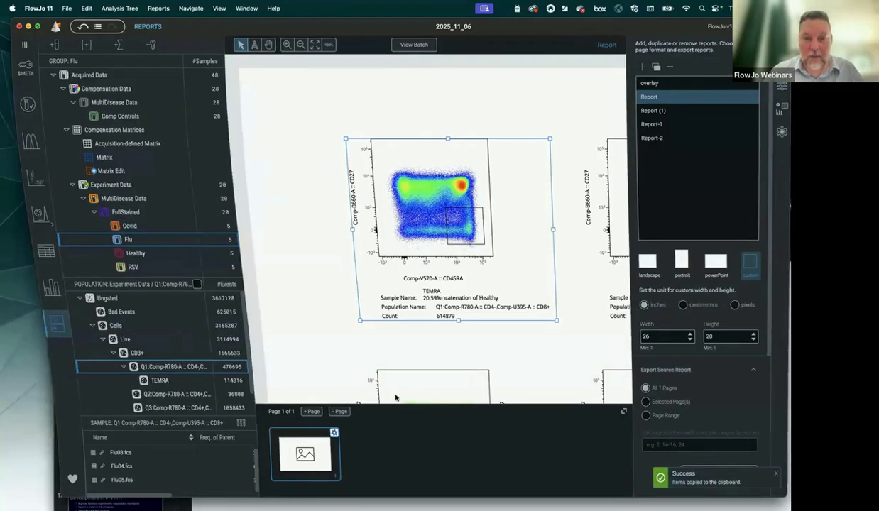
pyautogui.rightClick(410, 353)
pyautogui.click(411, 359)
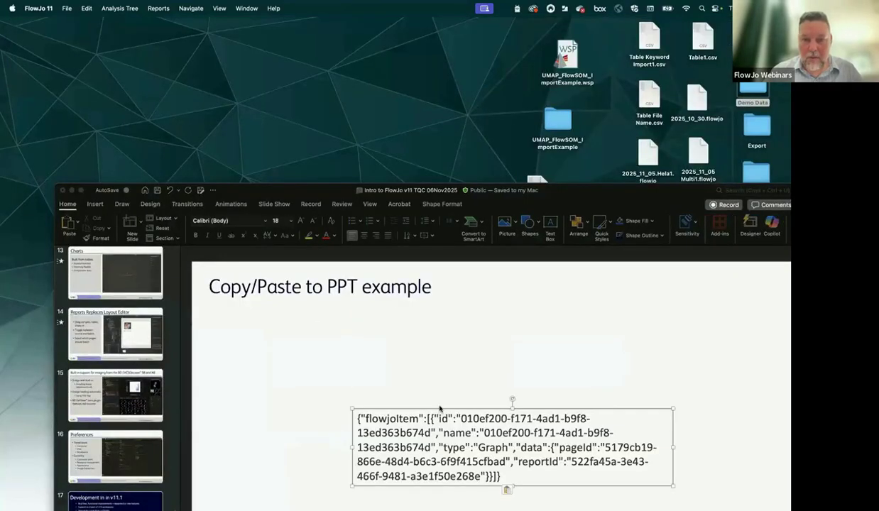
# Delete the newly pasted text box from the slide and move the PowerPoint window fully into view
pyautogui.click(439, 408)
pyautogui.press('BackSpace')
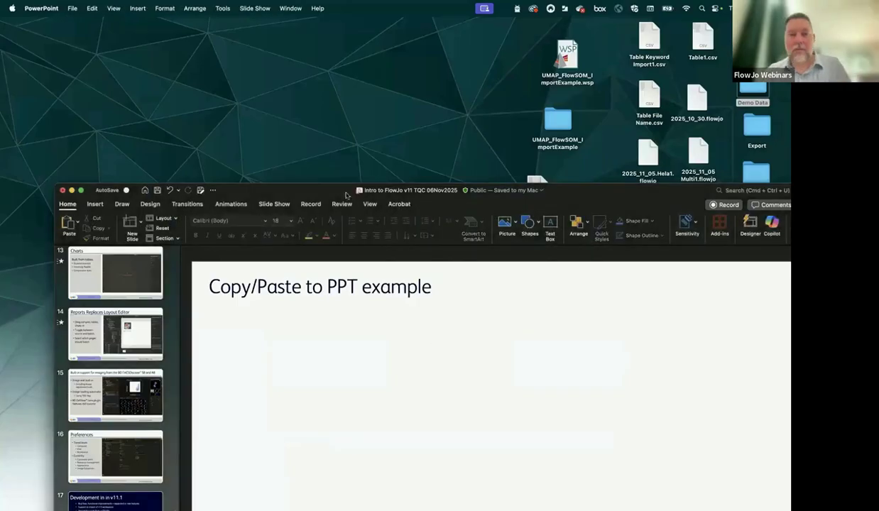
pyautogui.moveTo(317, 193); pyautogui.dragTo(254, 93)
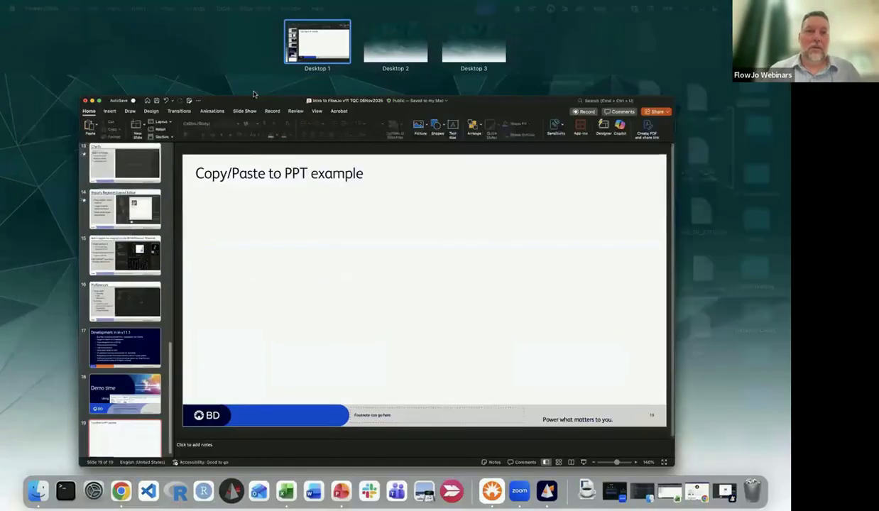